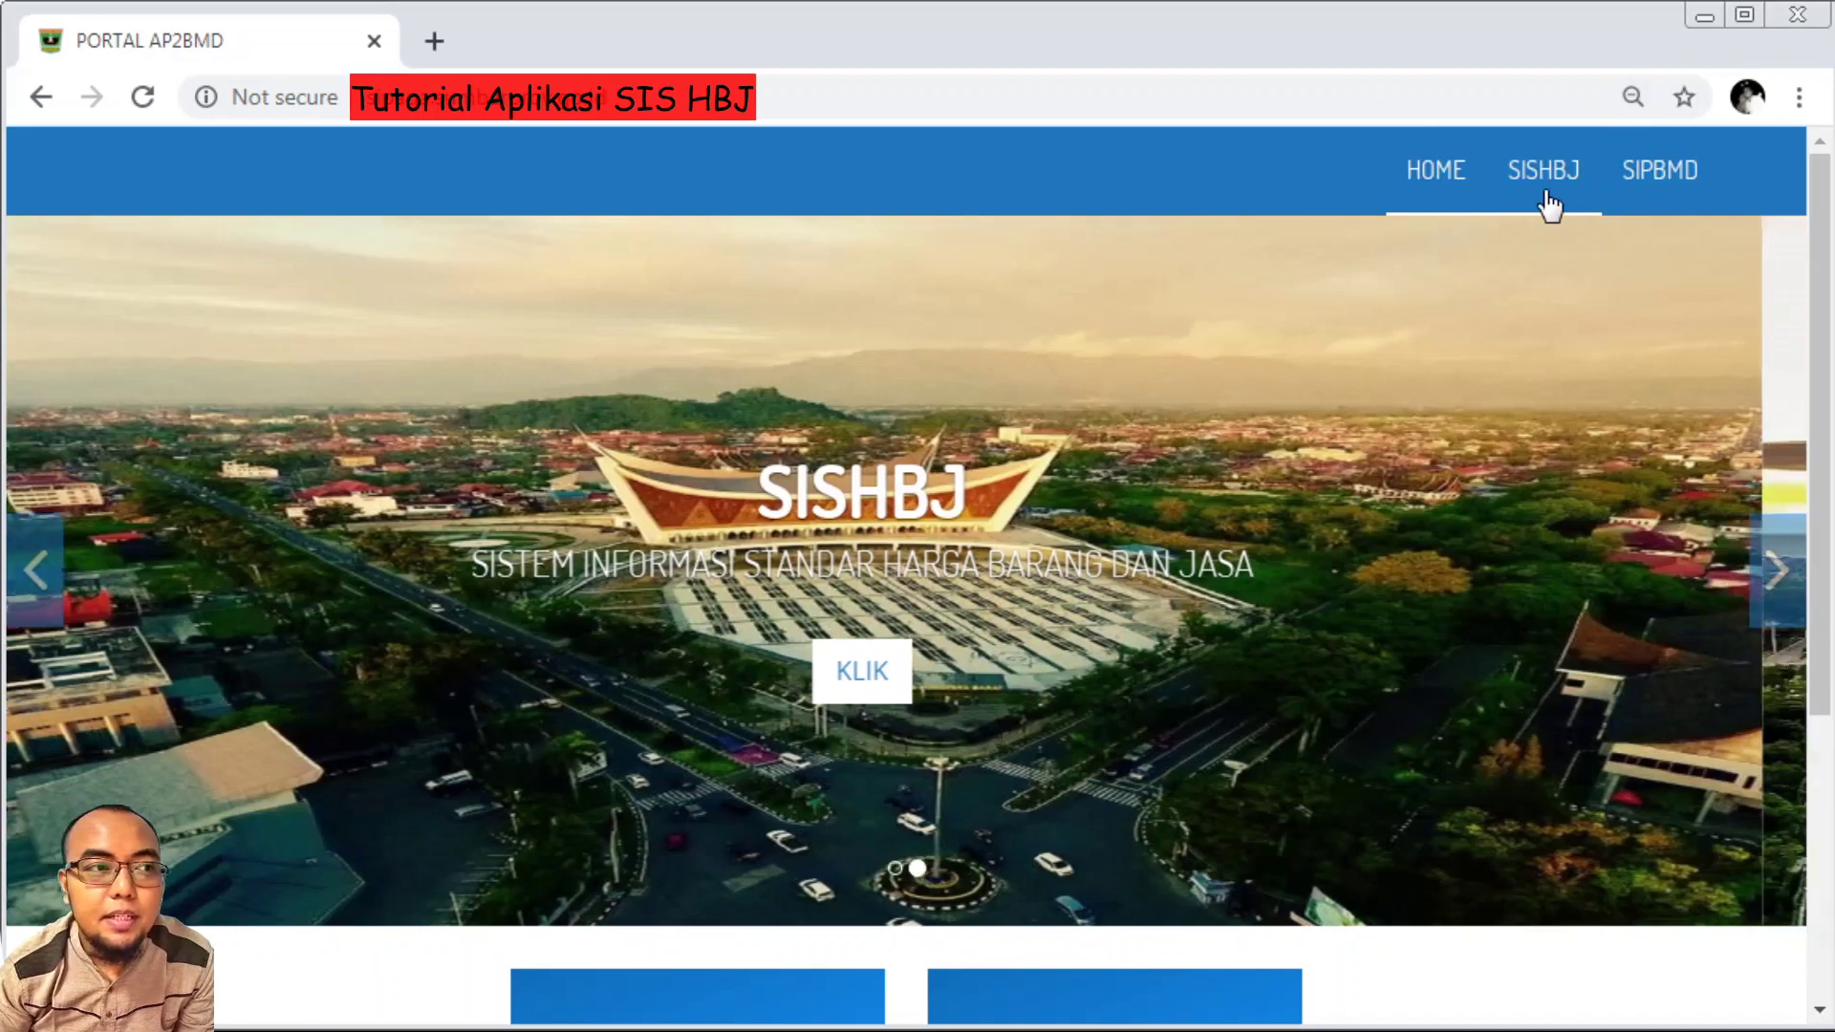
Open the SISHBJ application from the portal and log in with the bureau's username and account password
{"action": "left_click", "coordinate": [1545, 191]}
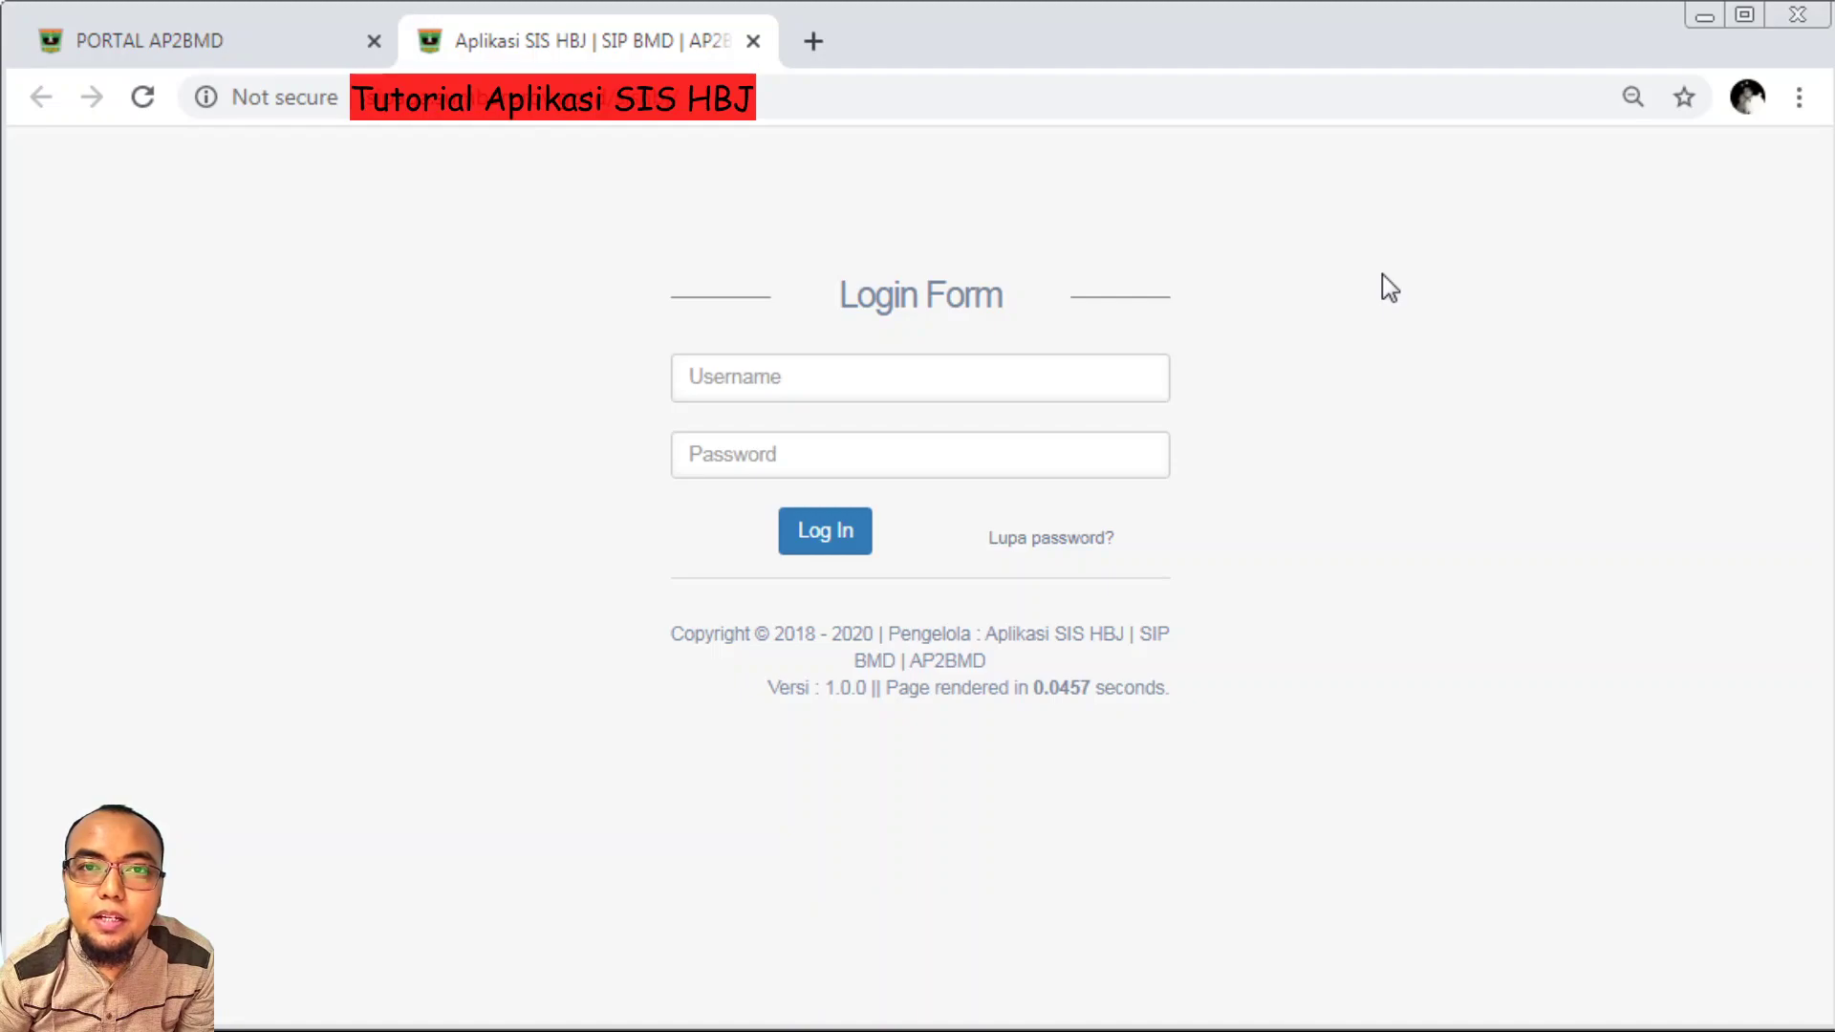
{"action": "left_click", "coordinate": [853, 381]}
{"action": "left_click", "coordinate": [796, 606]}
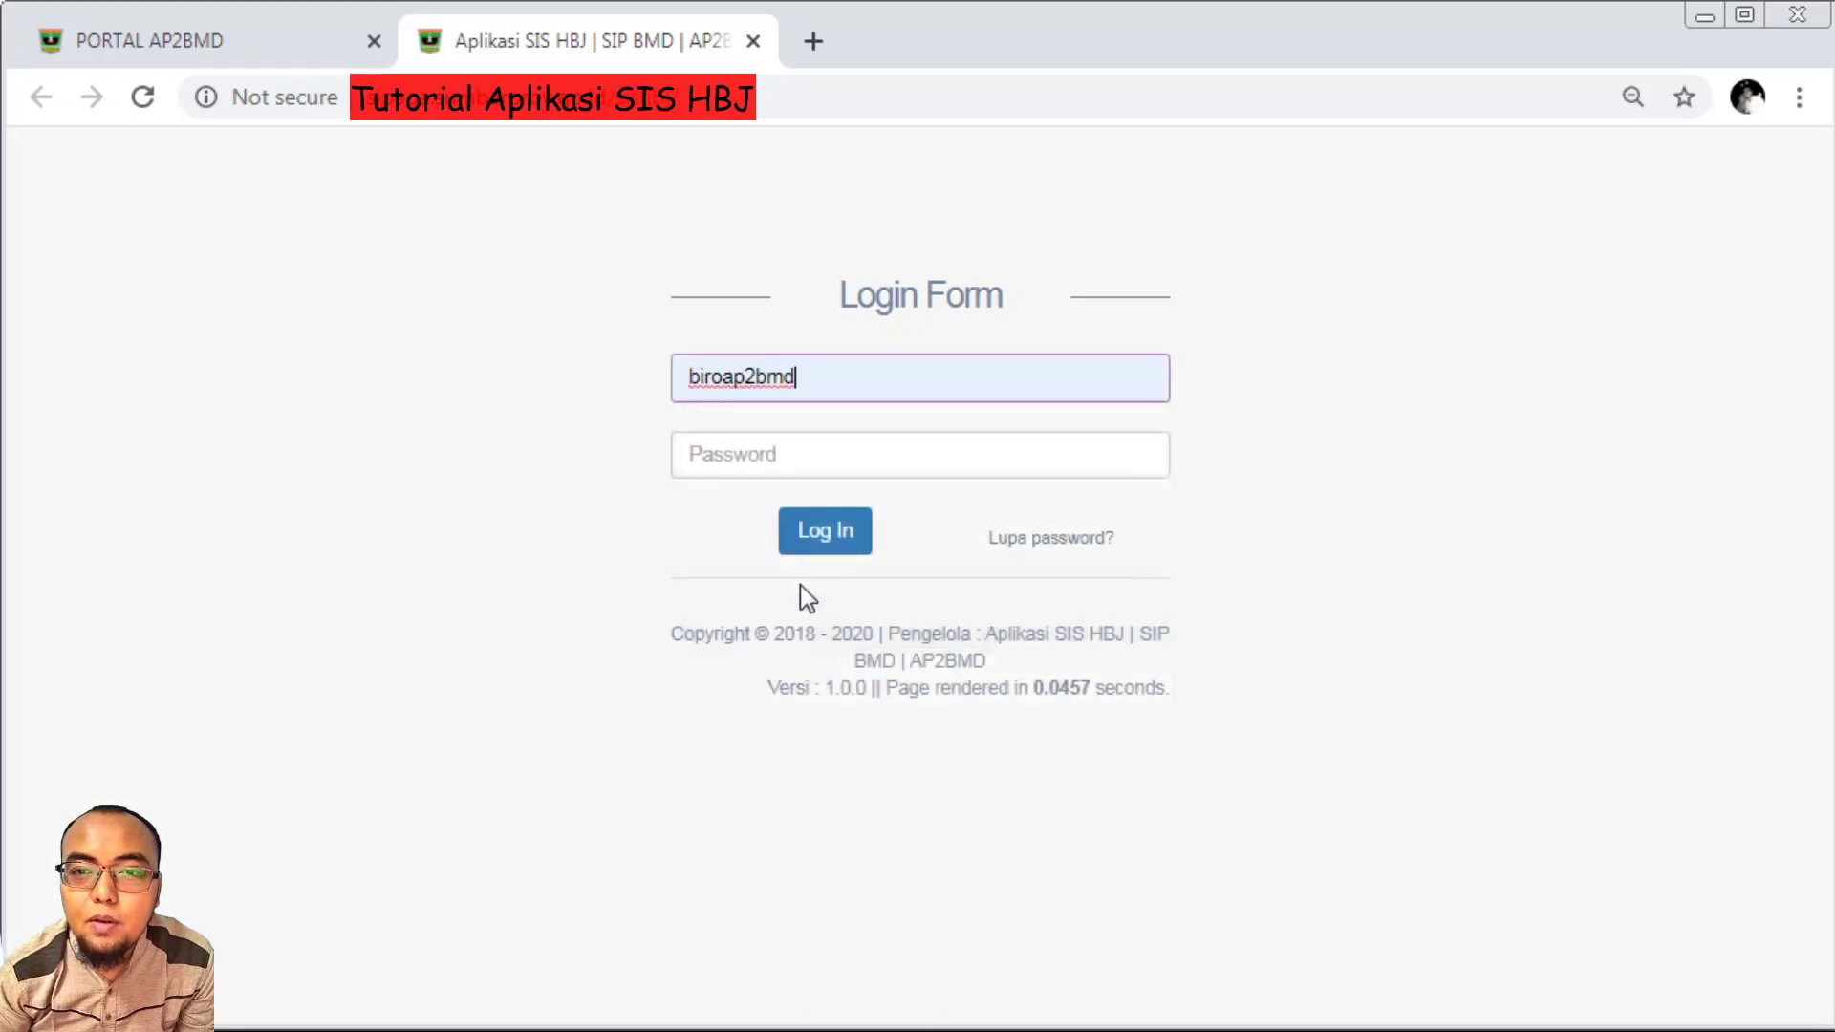
{"action": "left_click", "coordinate": [826, 468]}
{"action": "type", "text": "*****"}
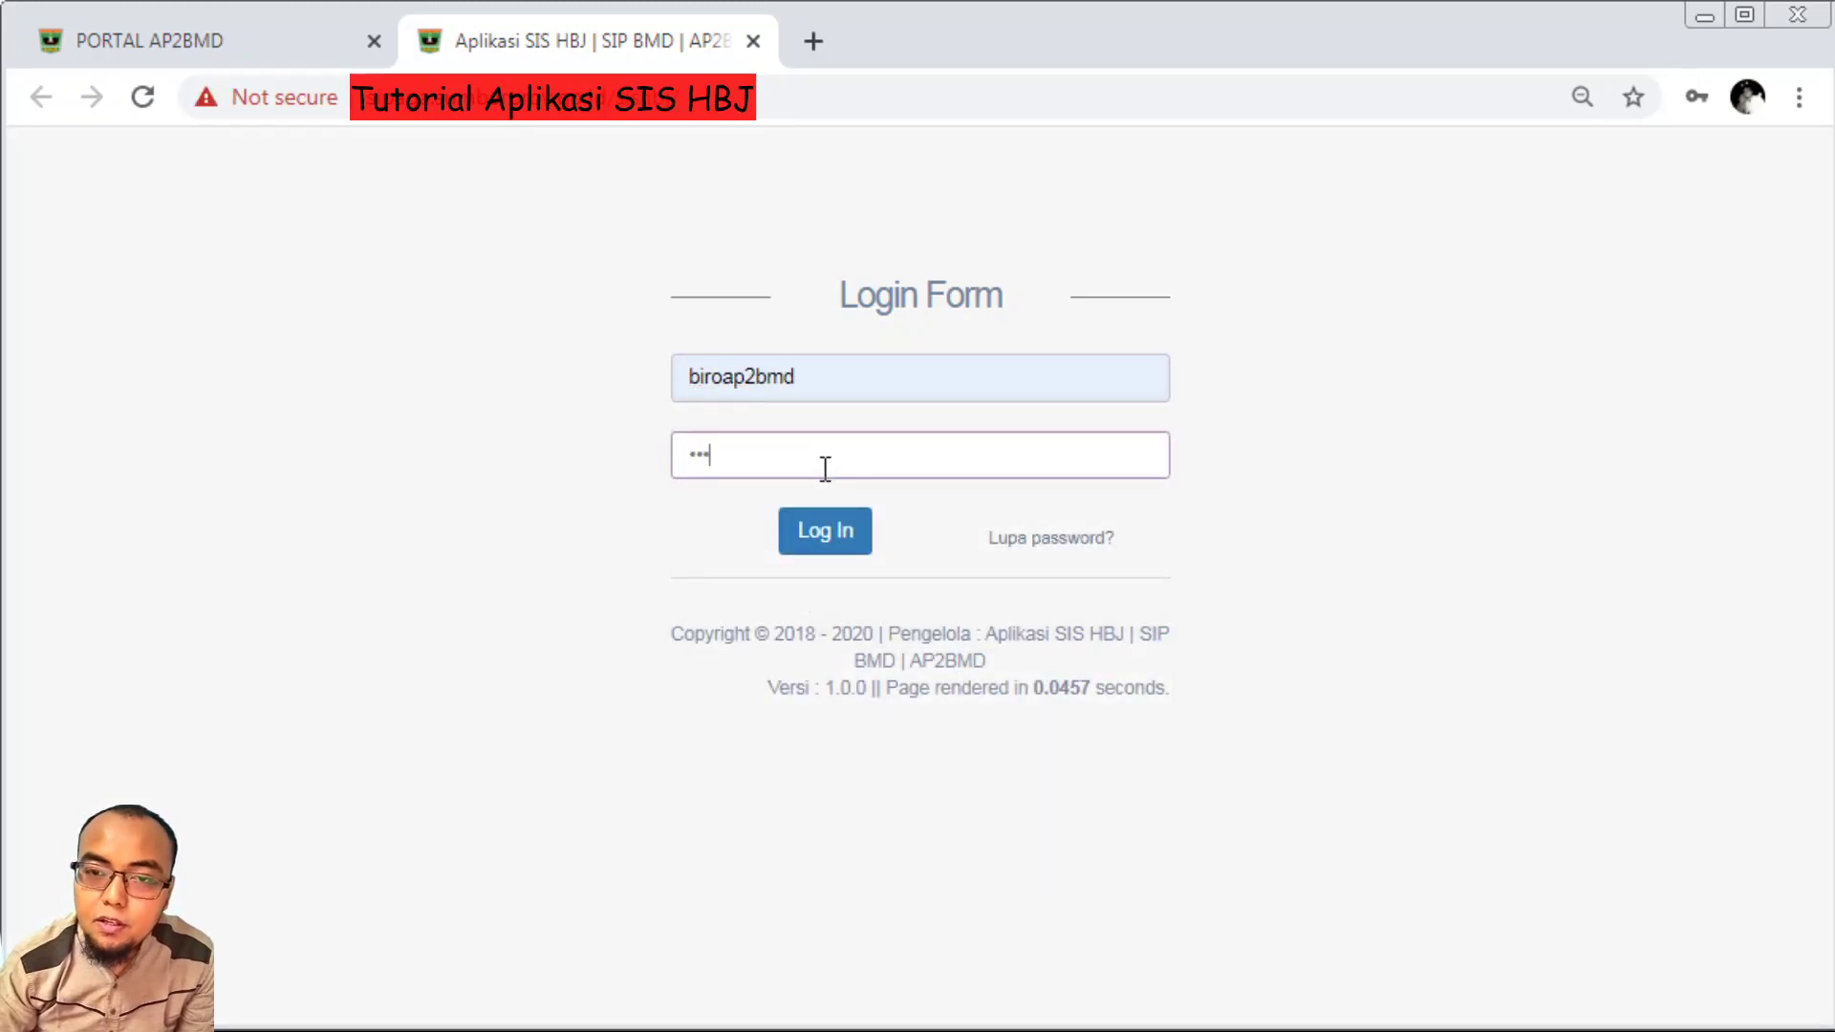
{"action": "key", "text": "Return"}
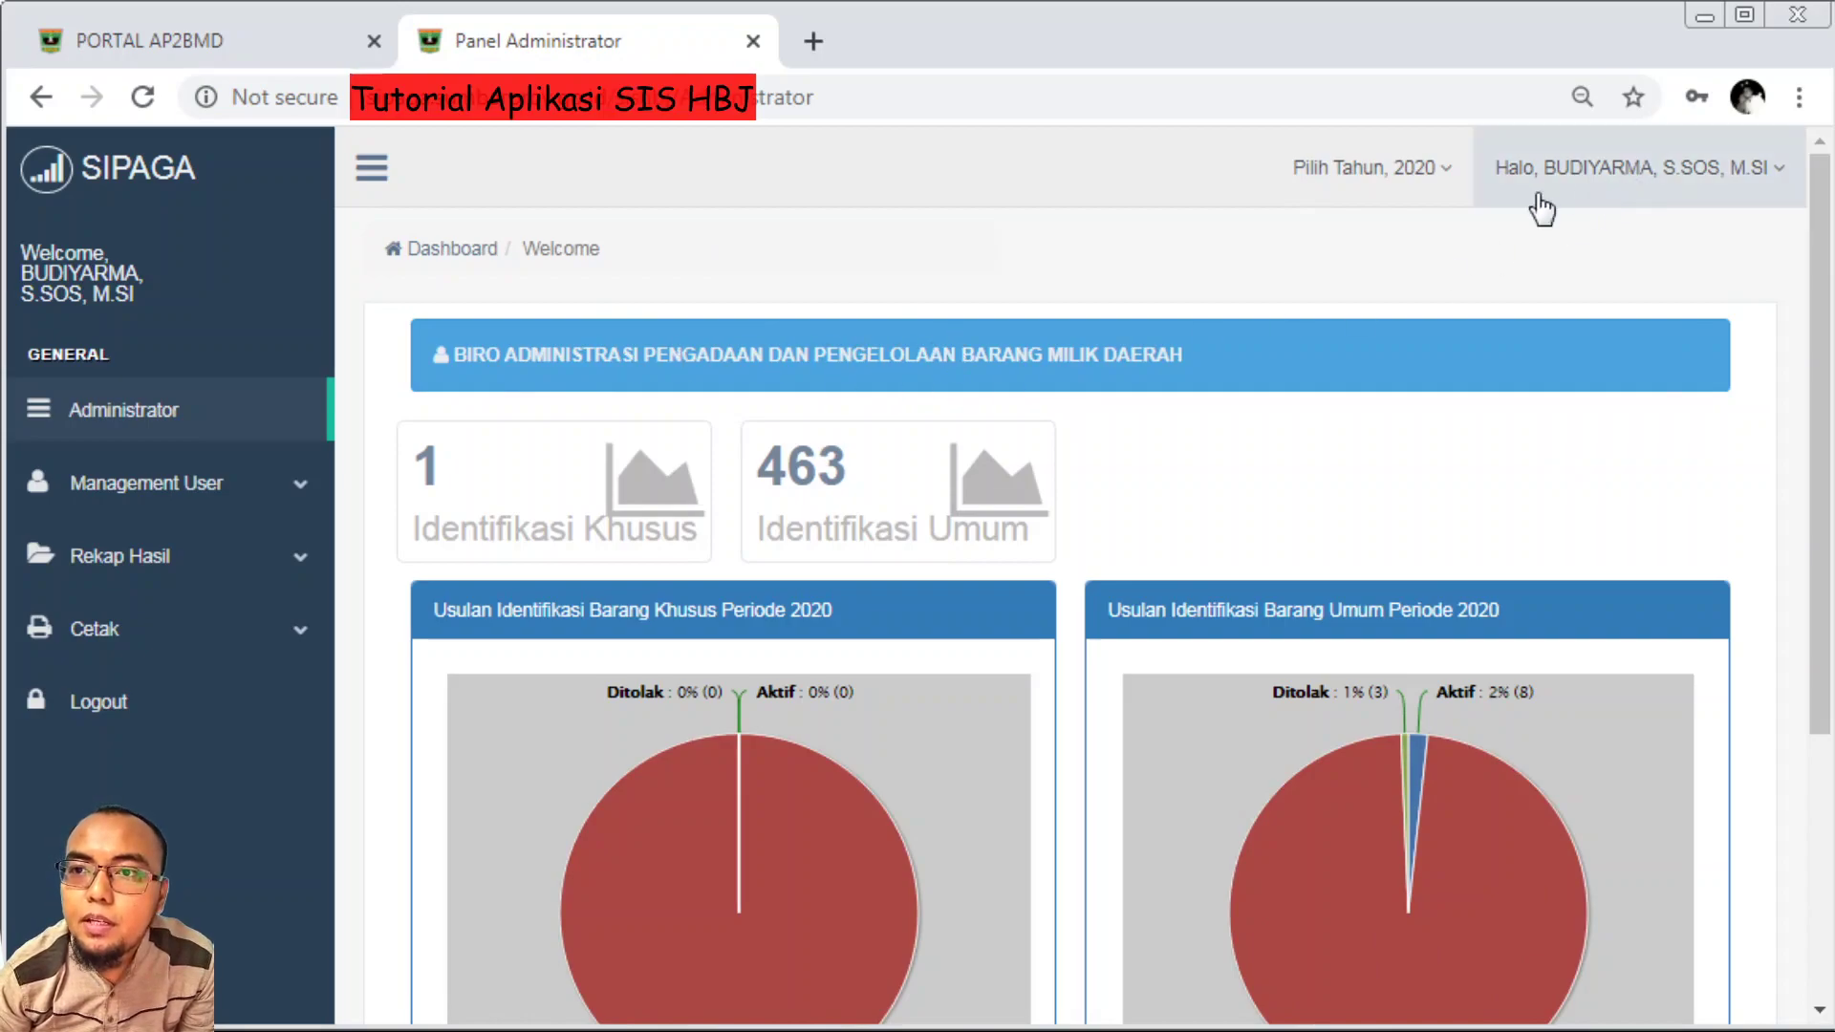
View the selectable years, then open the account's profile form and submit its existing details as an update
{"action": "left_click", "coordinate": [1382, 170]}
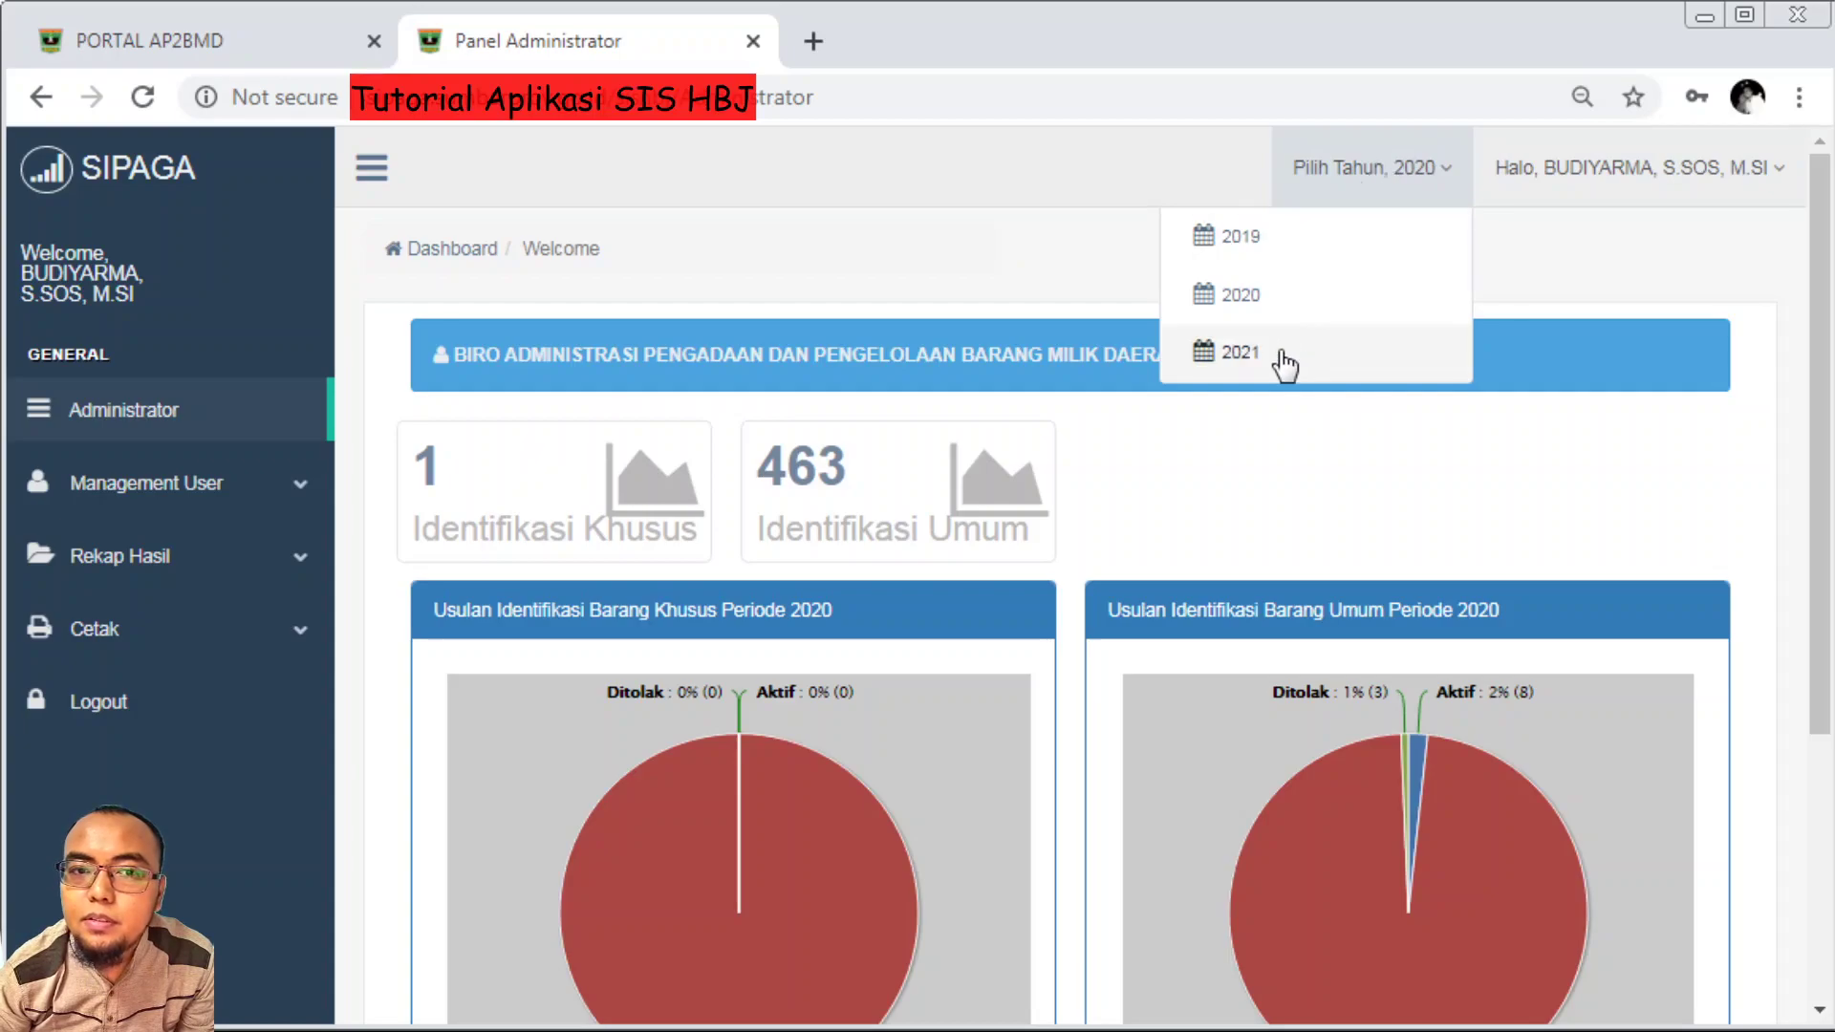
{"action": "left_click", "coordinate": [1629, 190]}
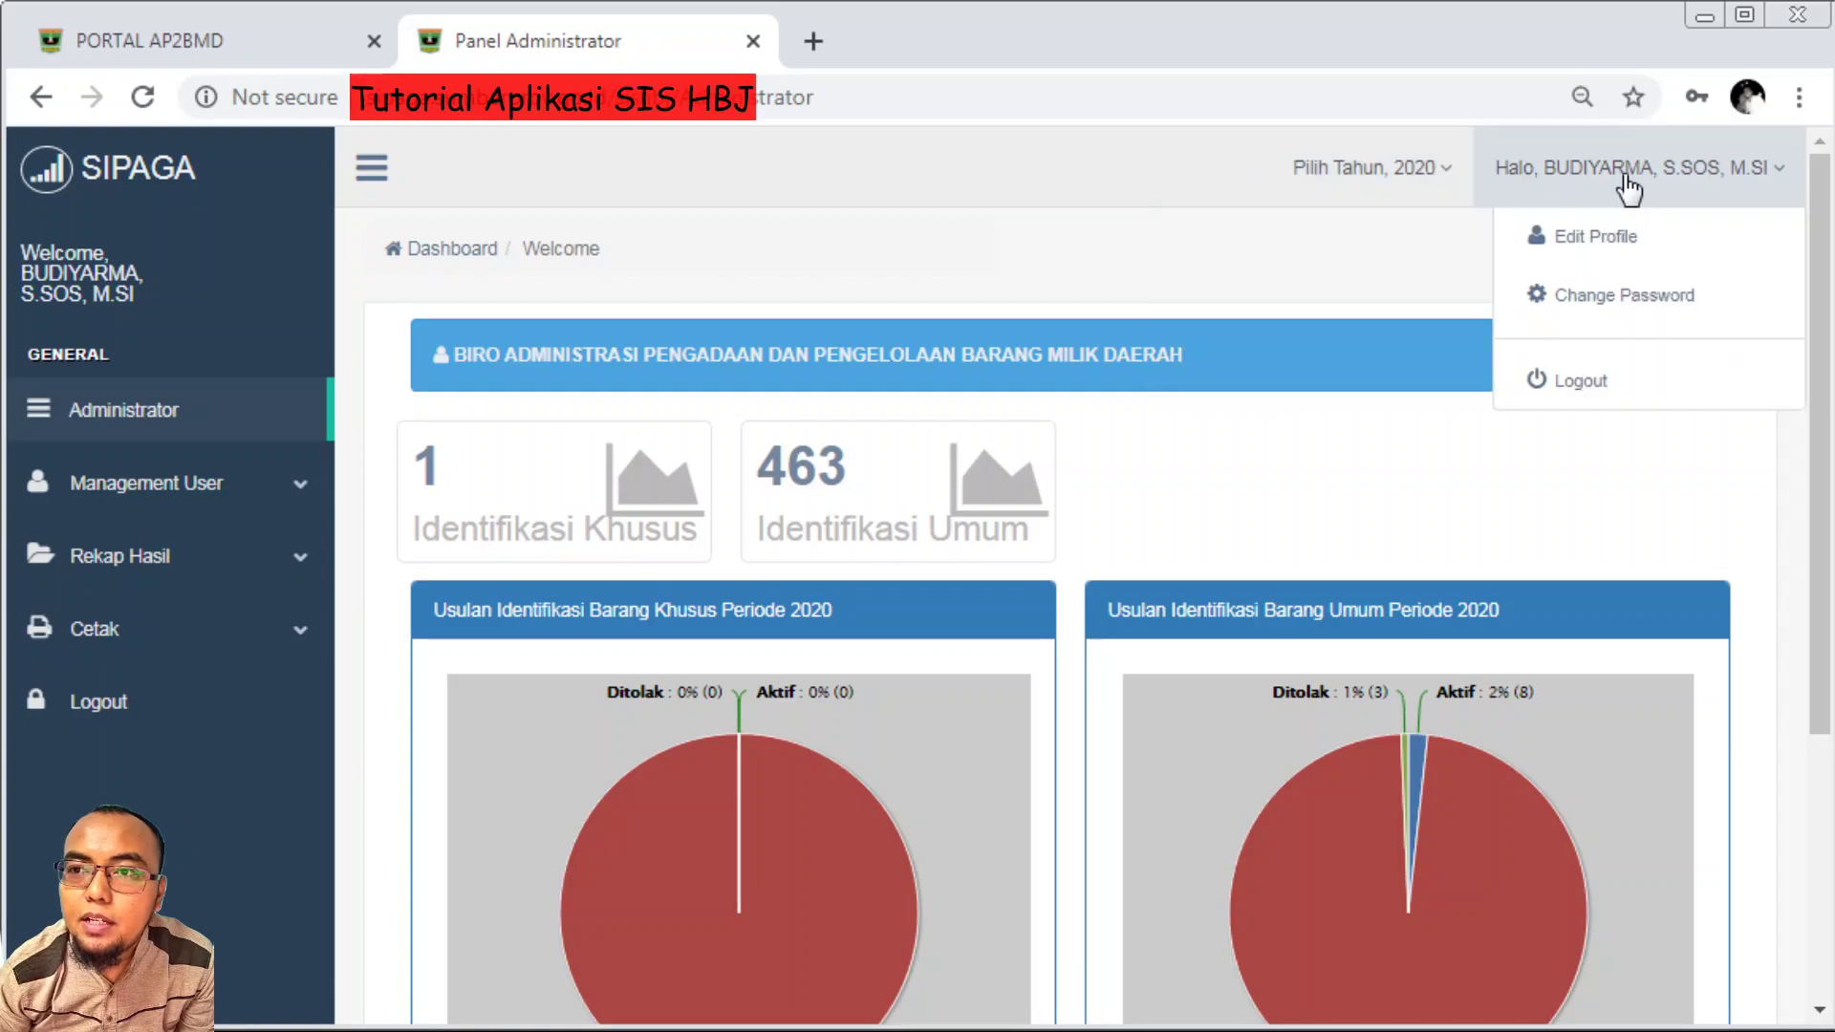
{"action": "left_click", "coordinate": [1577, 243]}
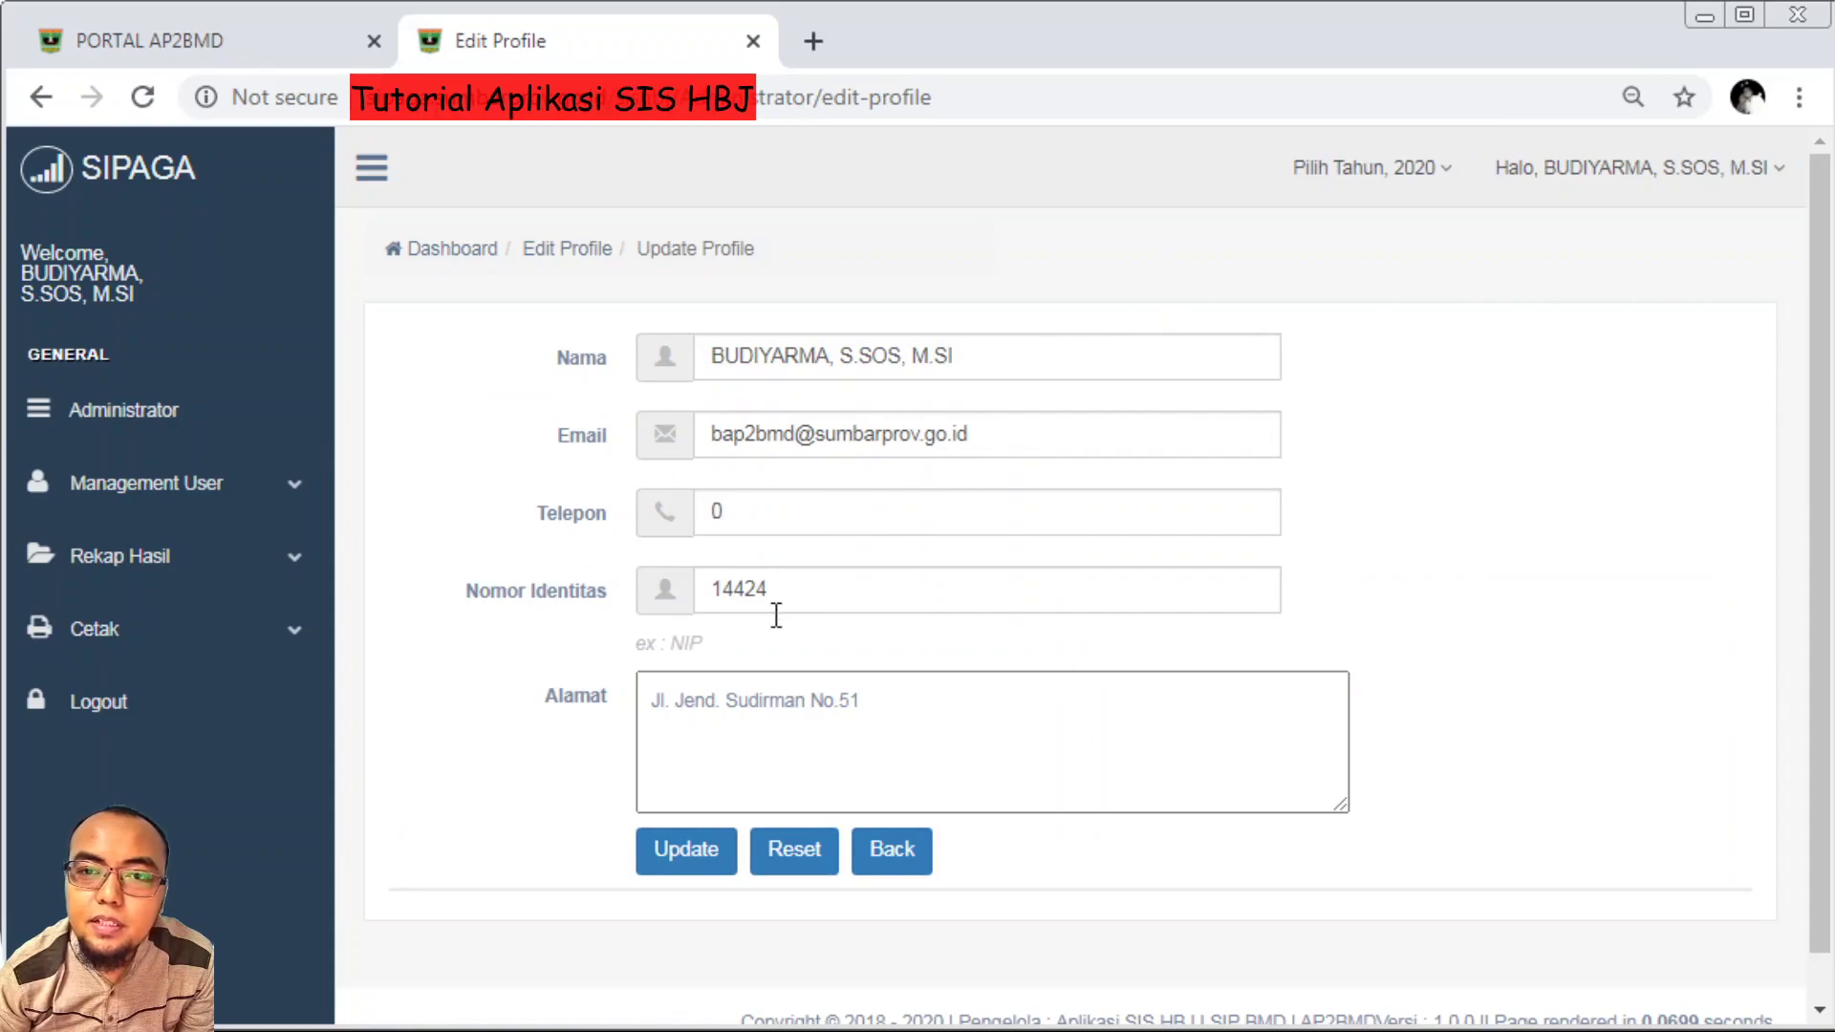
{"action": "left_click", "coordinate": [759, 775]}
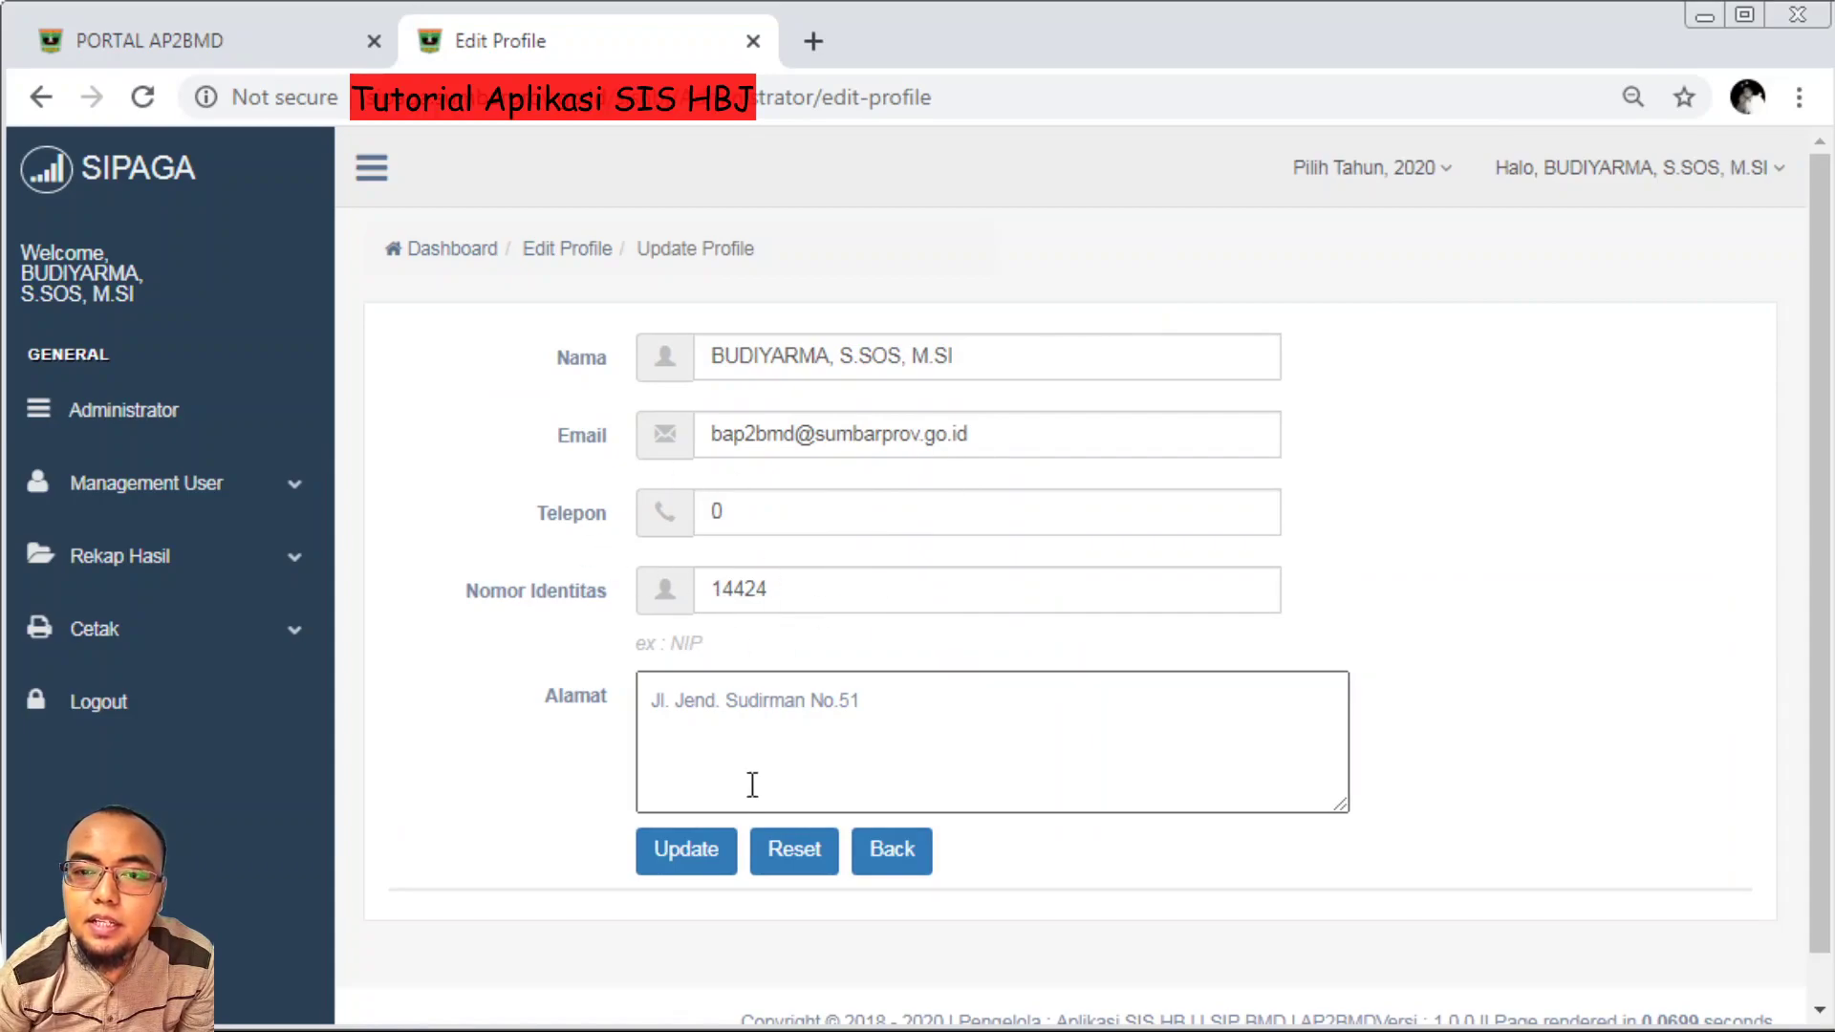
{"action": "left_click", "coordinate": [684, 866]}
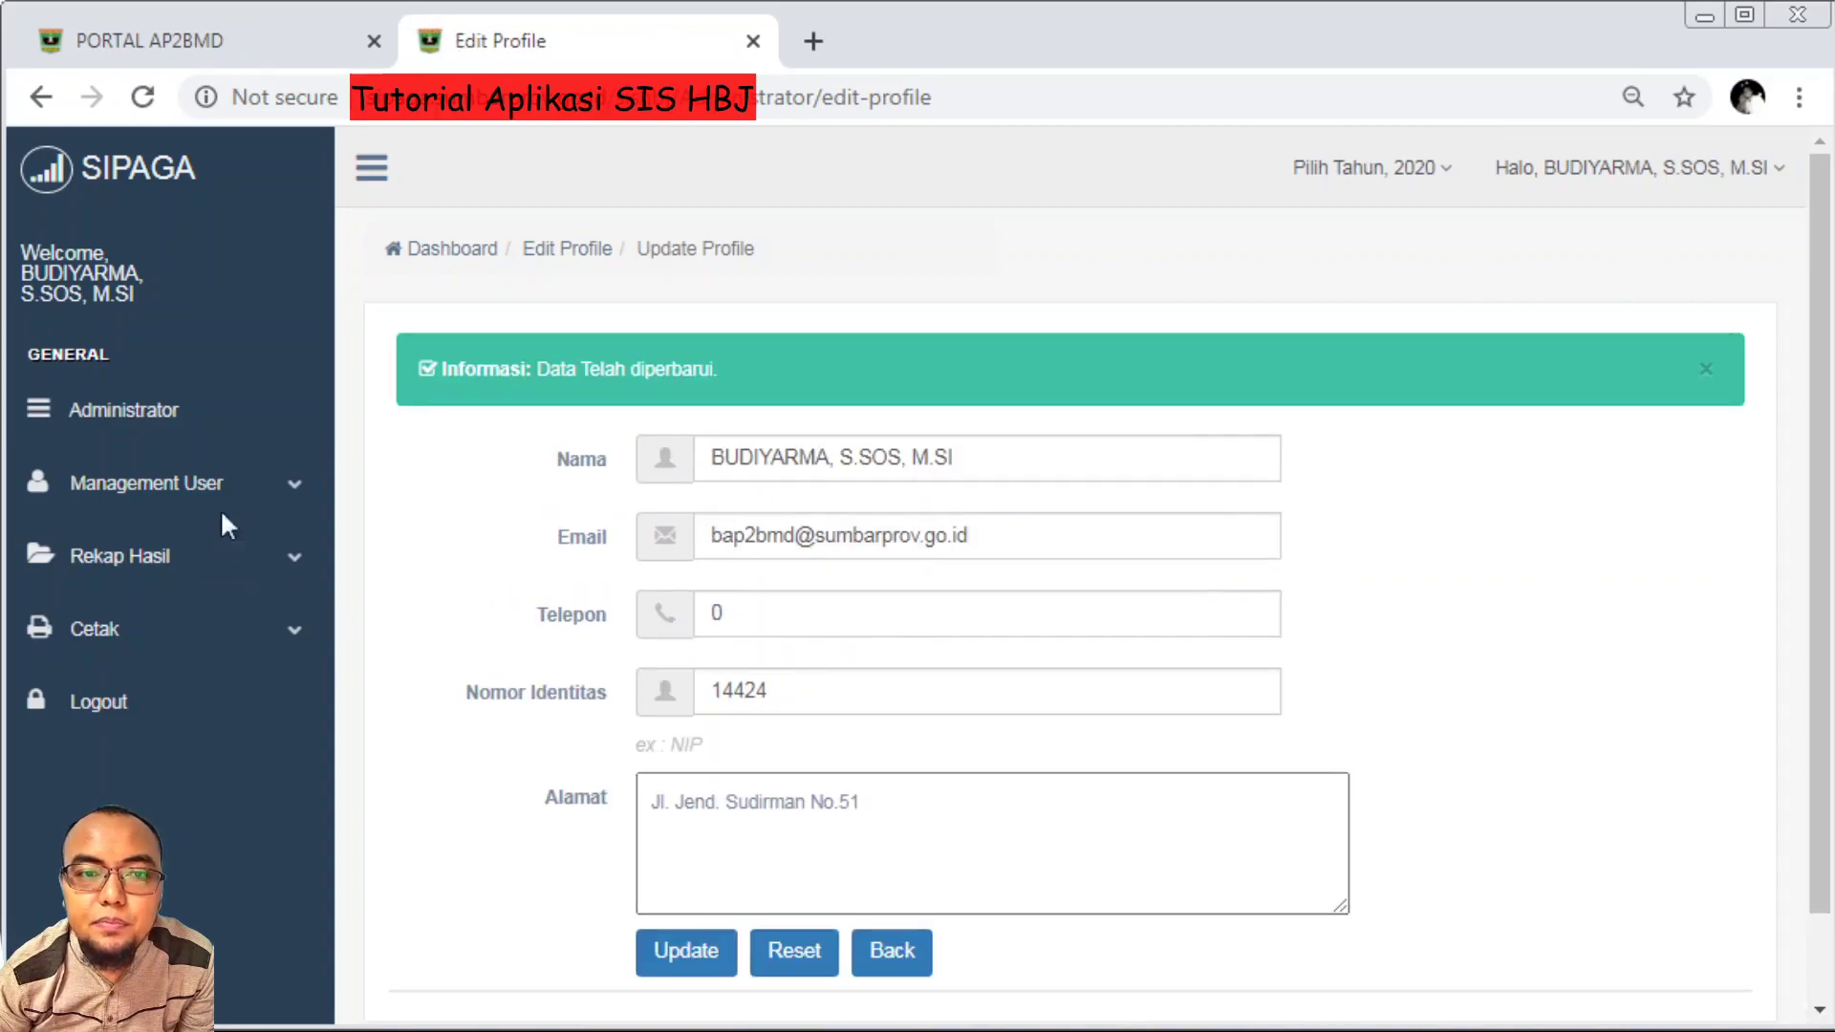
Return to the Administrator dashboard and look through the Management User, Rekap Hasil and Cetak sections
{"action": "left_click", "coordinate": [177, 419]}
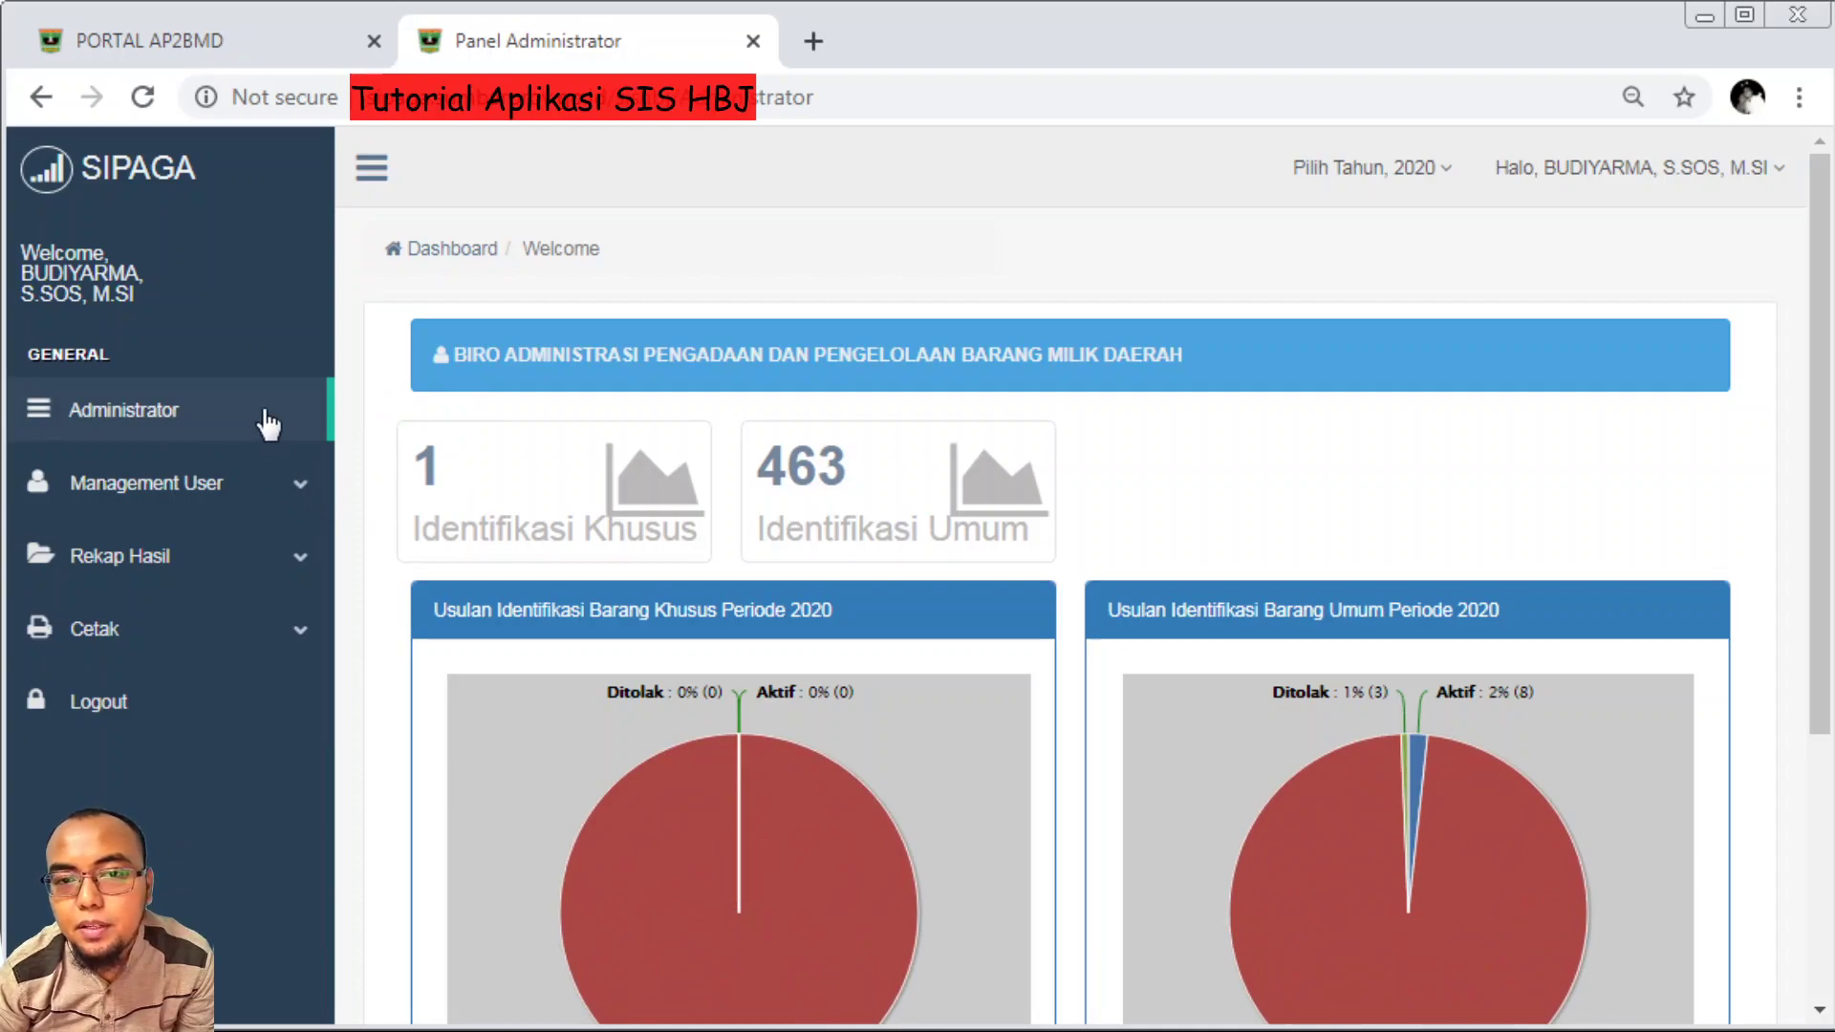
{"action": "left_click", "coordinate": [235, 509]}
{"action": "left_click", "coordinate": [234, 628]}
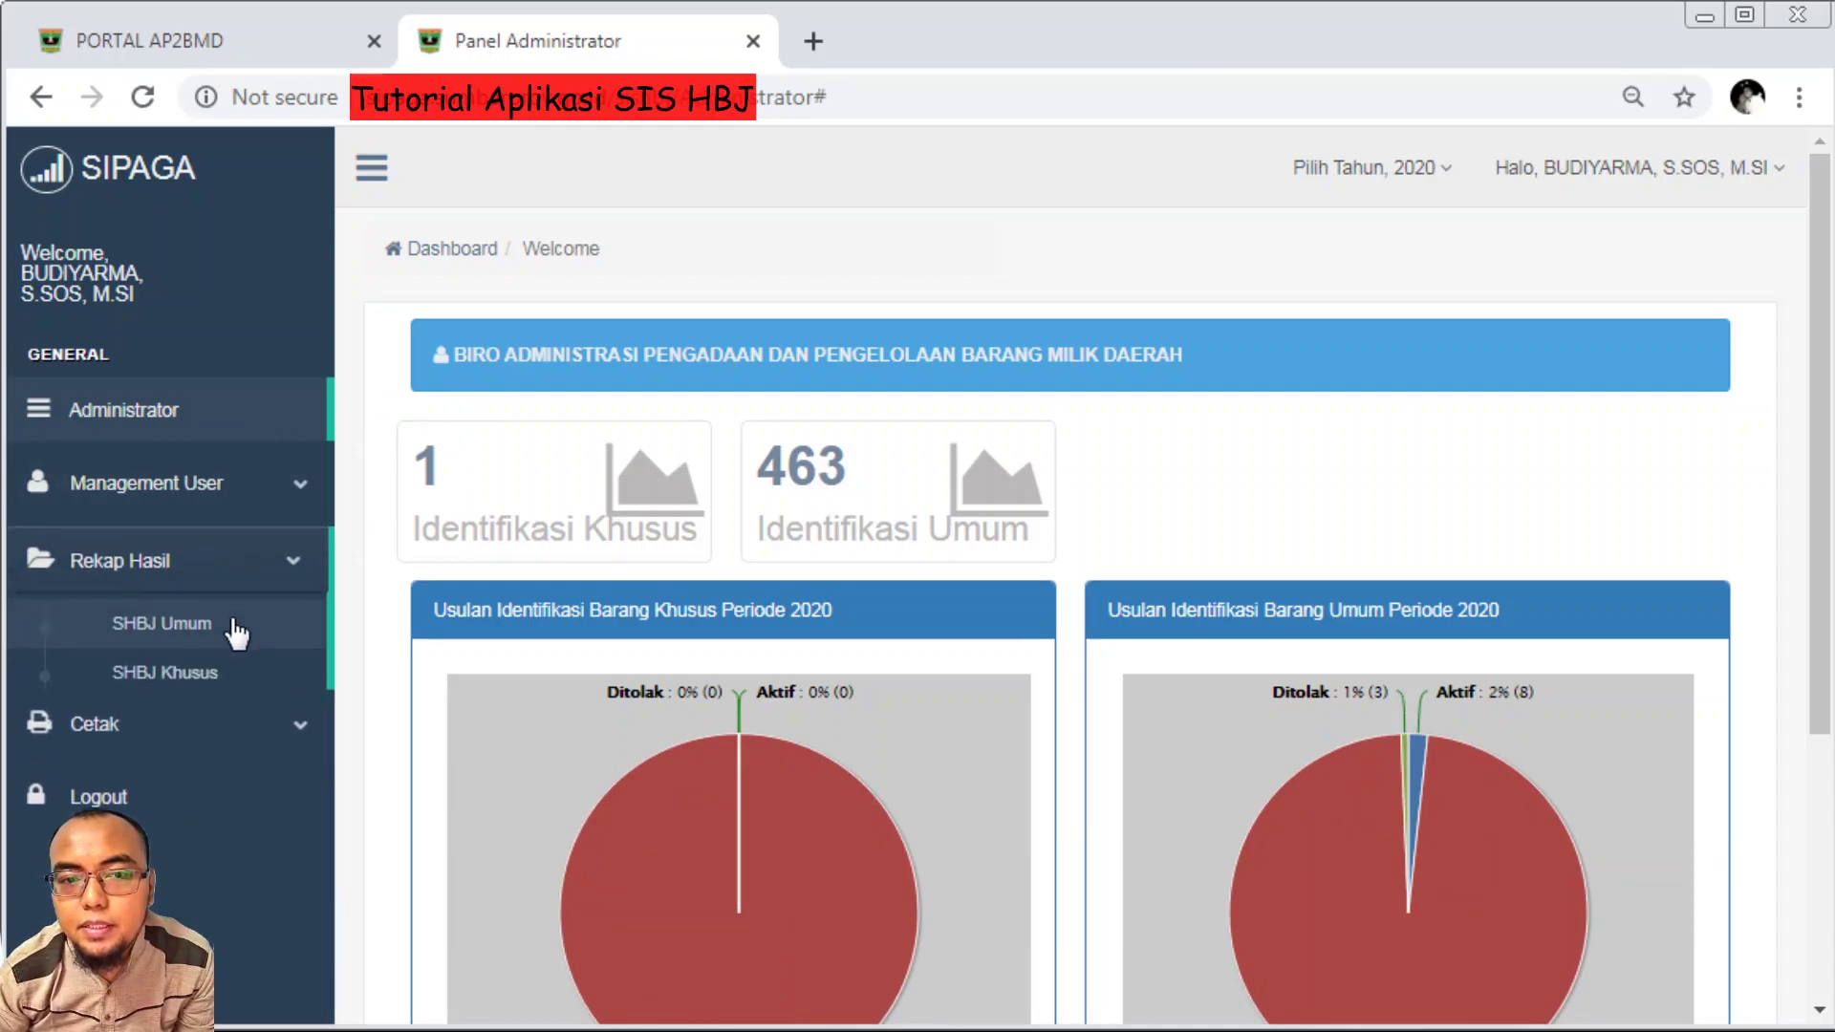
{"action": "scroll", "coordinate": [261, 606], "scroll_direction": "down", "scroll_amount": 2}
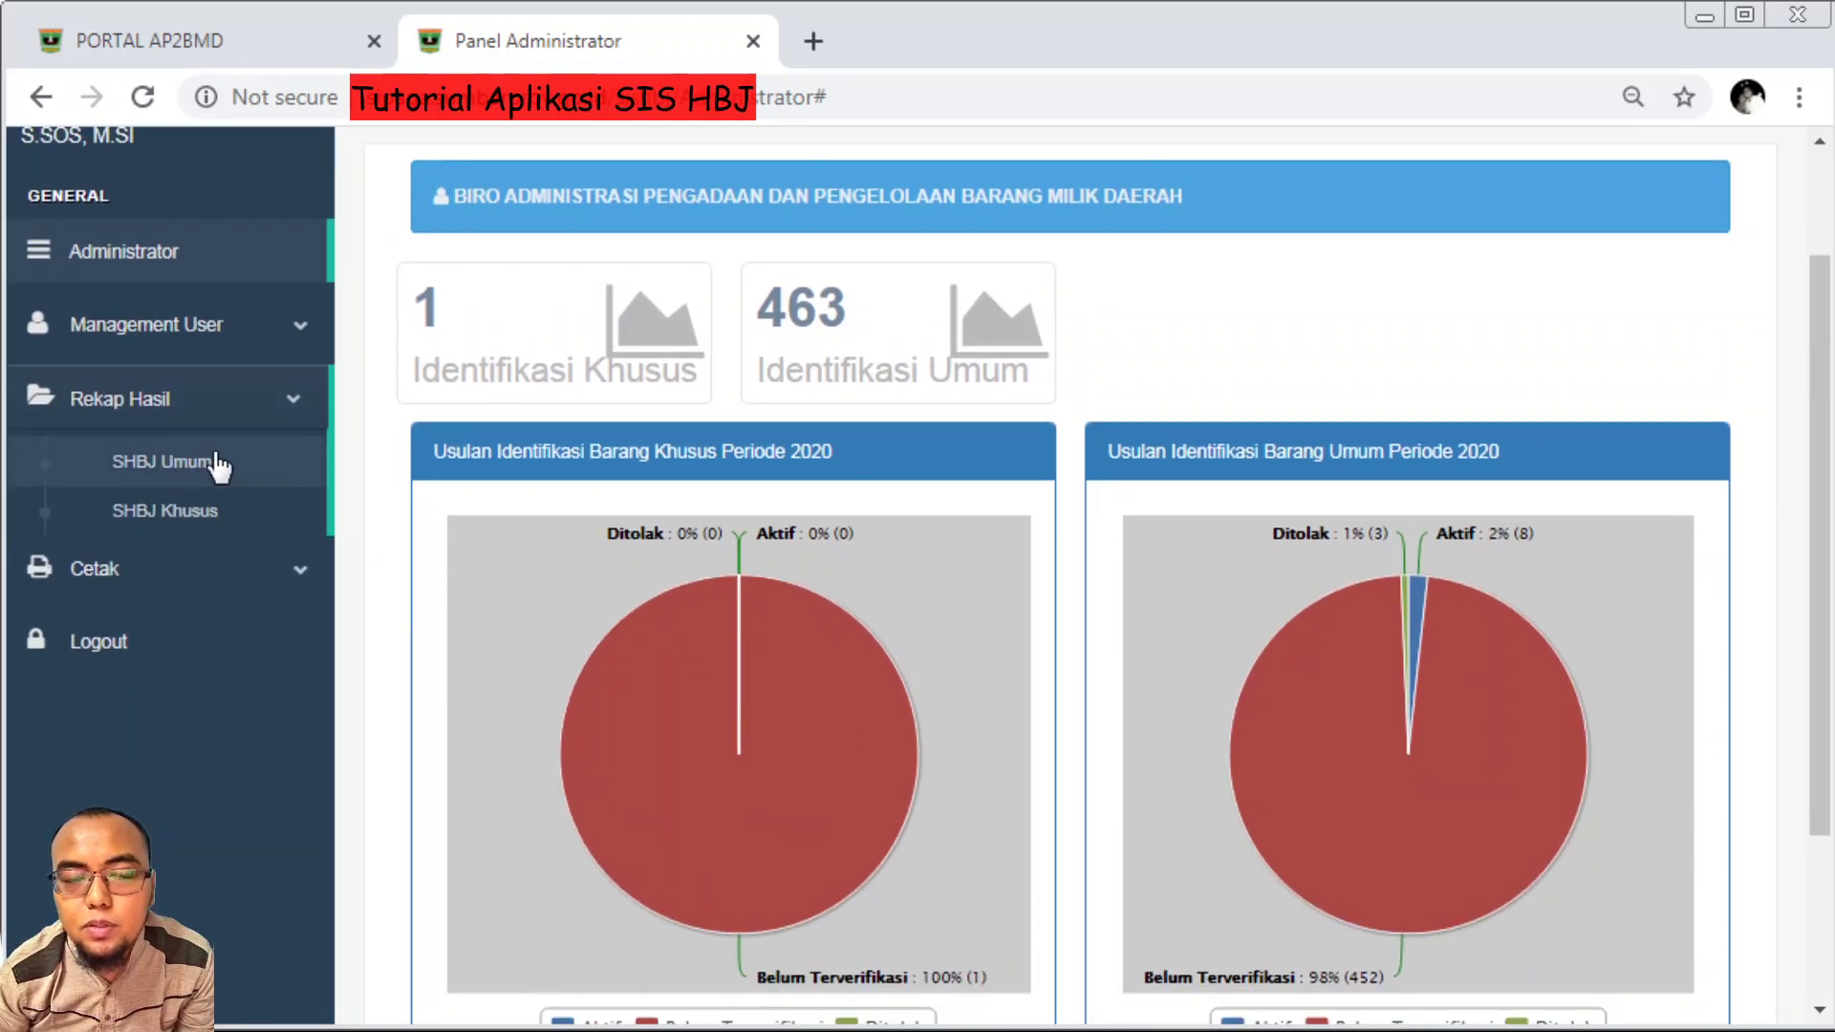
{"action": "left_click", "coordinate": [200, 576]}
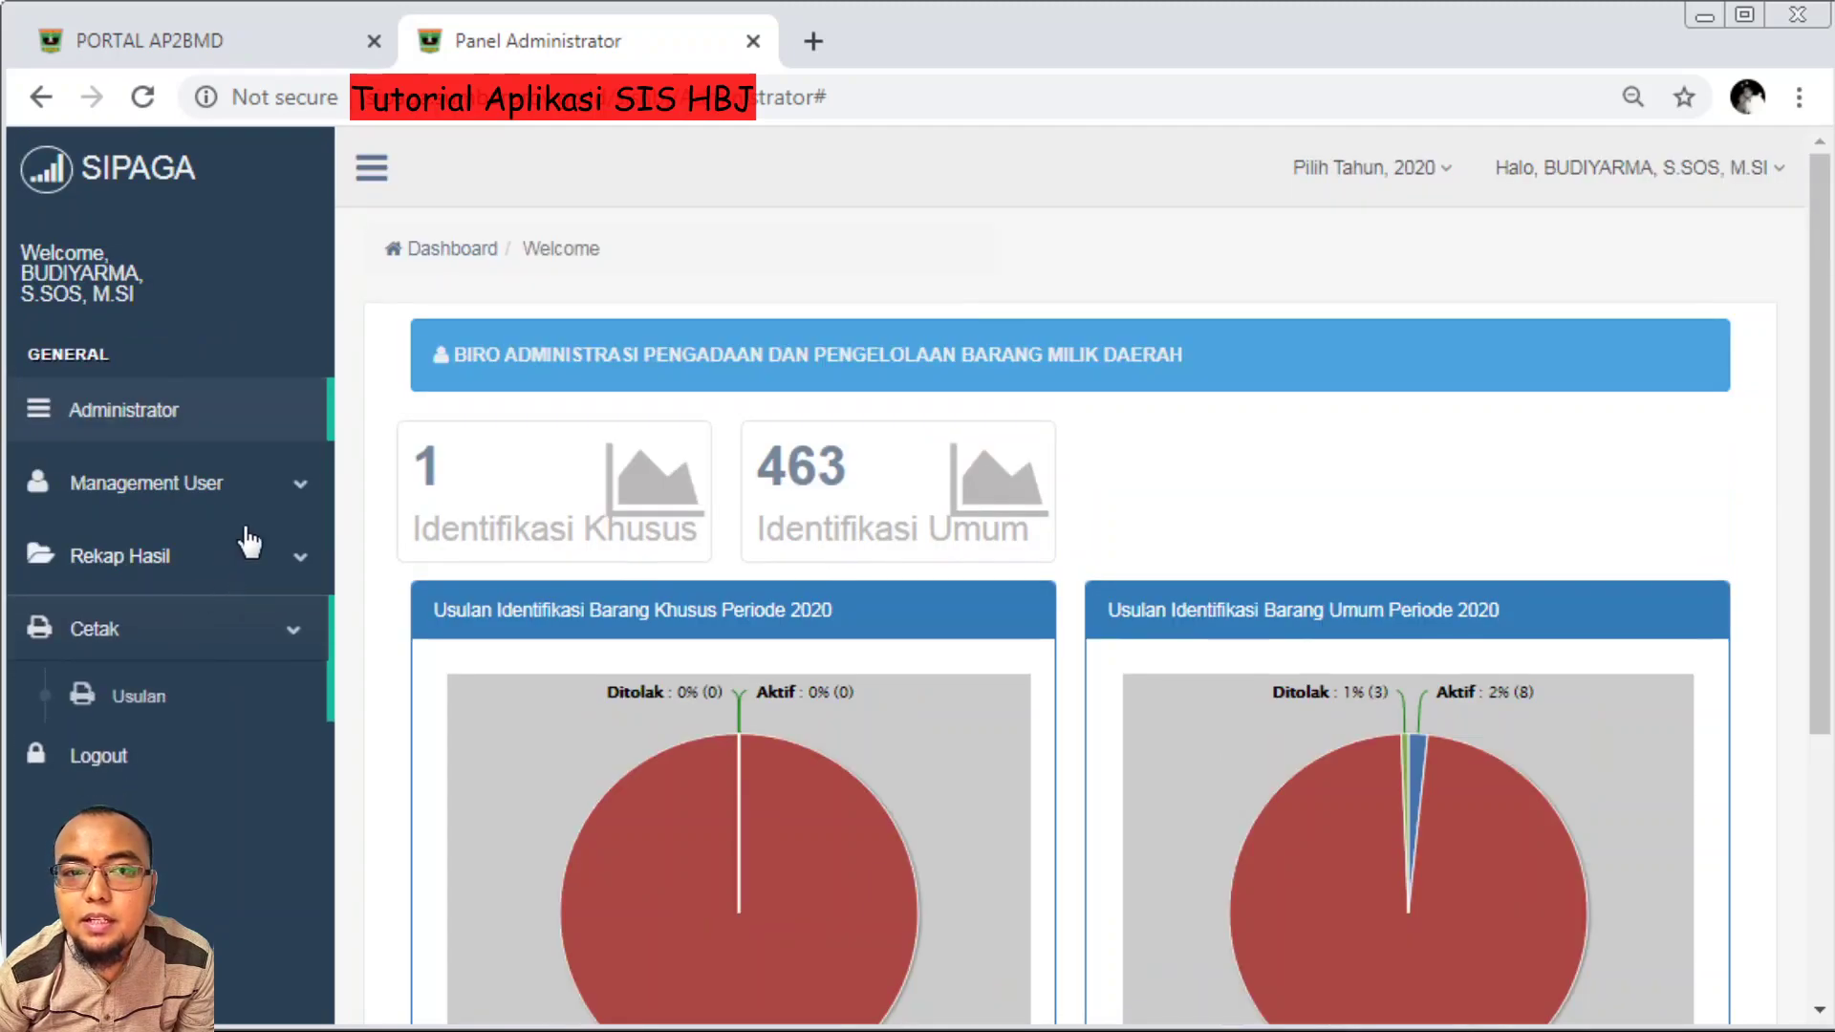
{"action": "left_click", "coordinate": [188, 495]}
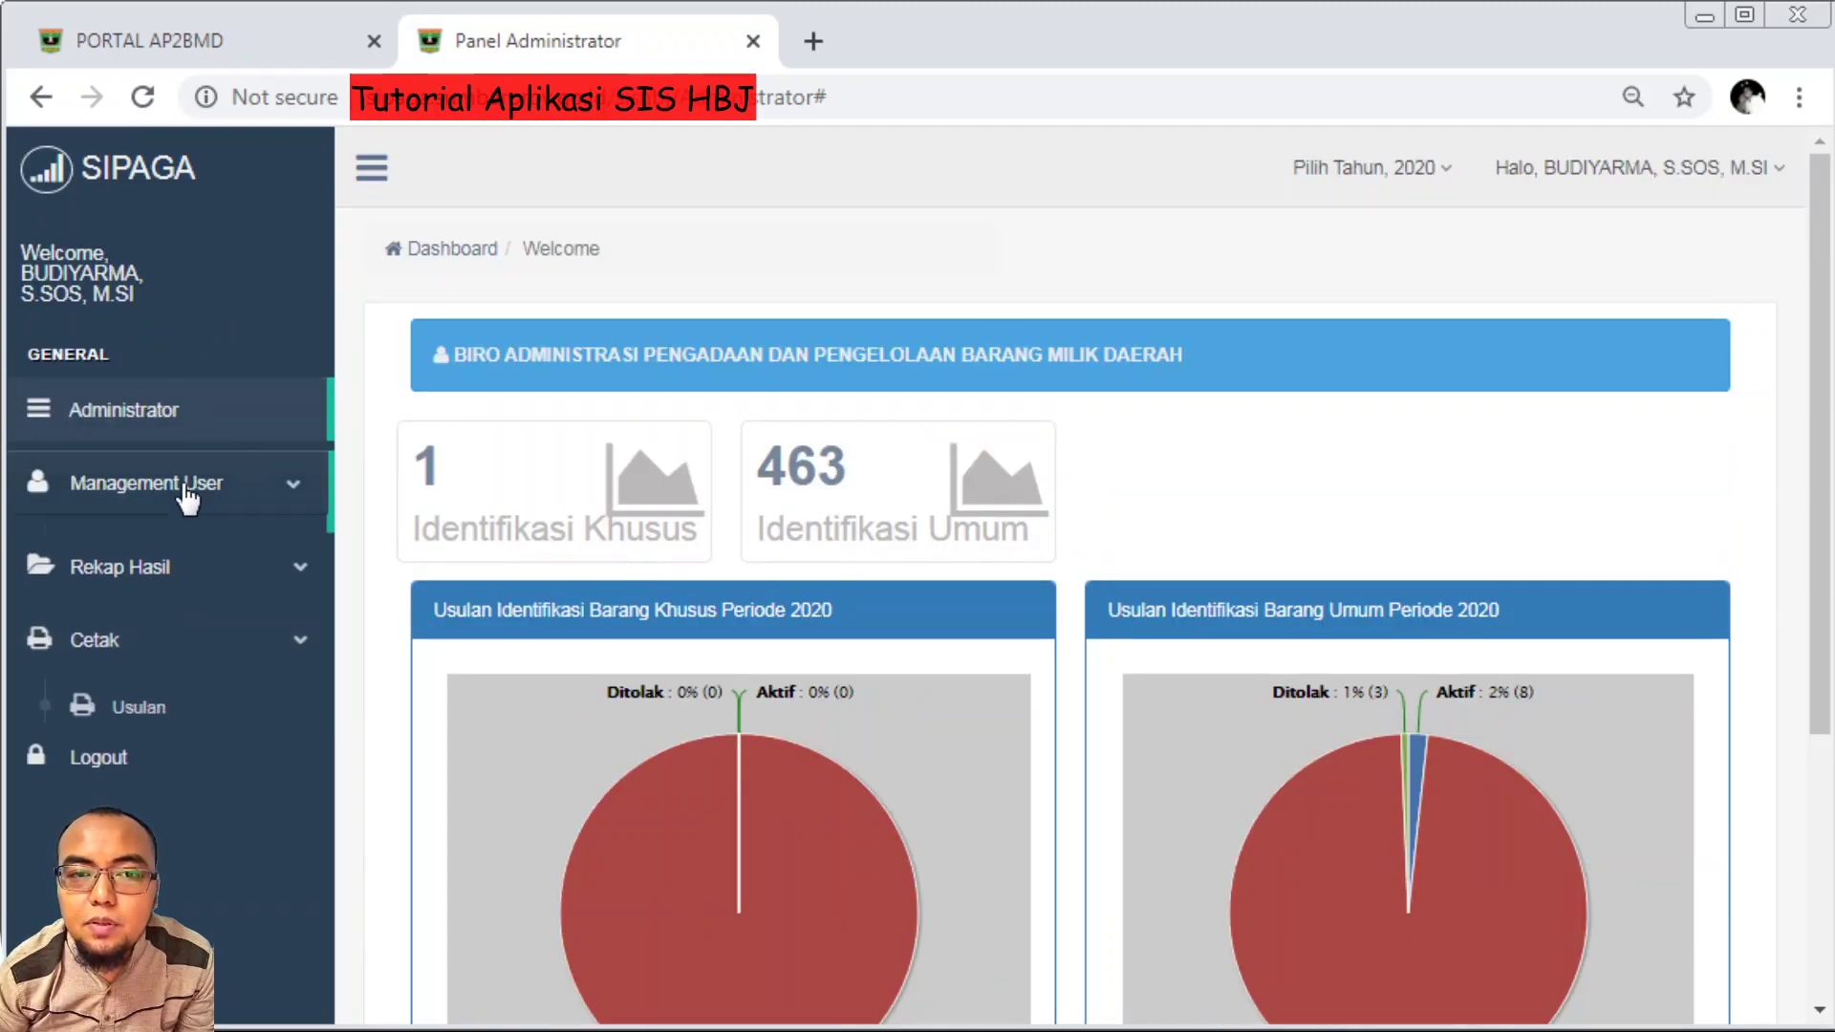
{"action": "left_click", "coordinate": [190, 423]}
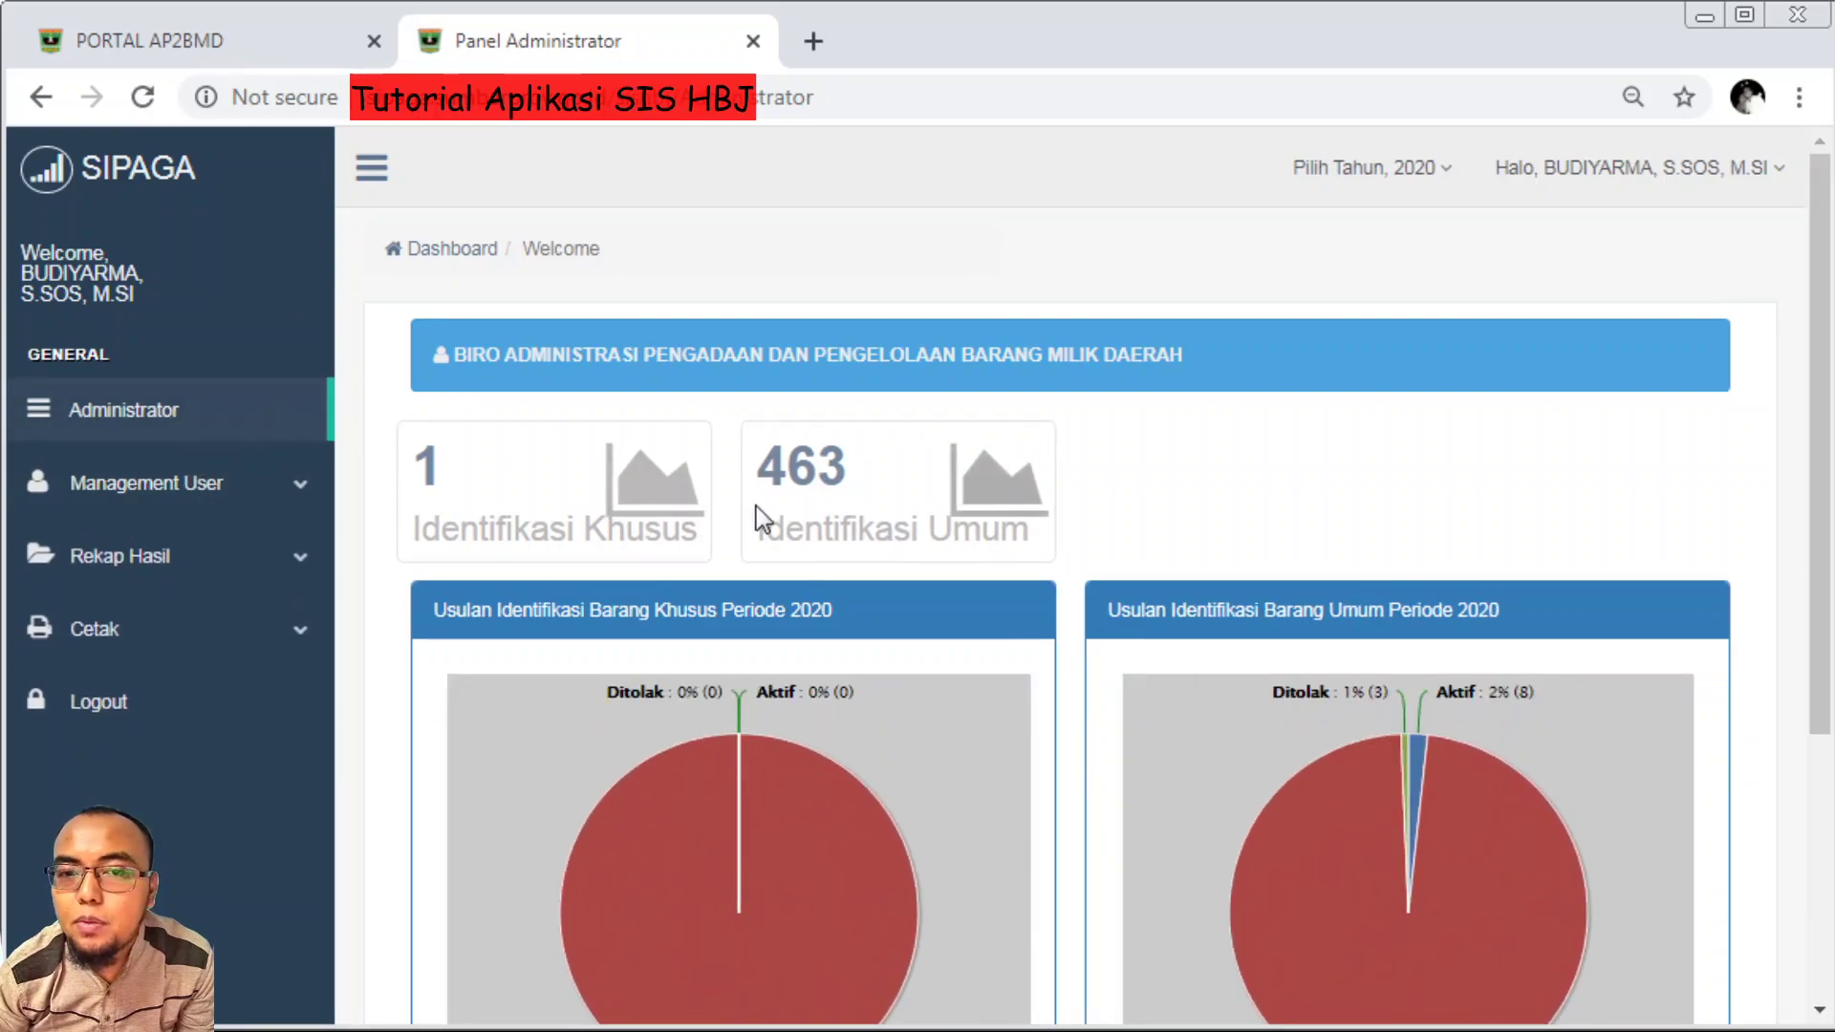
Examine the Identifikasi Khusus and Identifikasi Umum totals and the 2020 proposal pie charts with their verification statuses
{"action": "scroll", "coordinate": [511, 516], "scroll_direction": "down", "scroll_amount": 2}
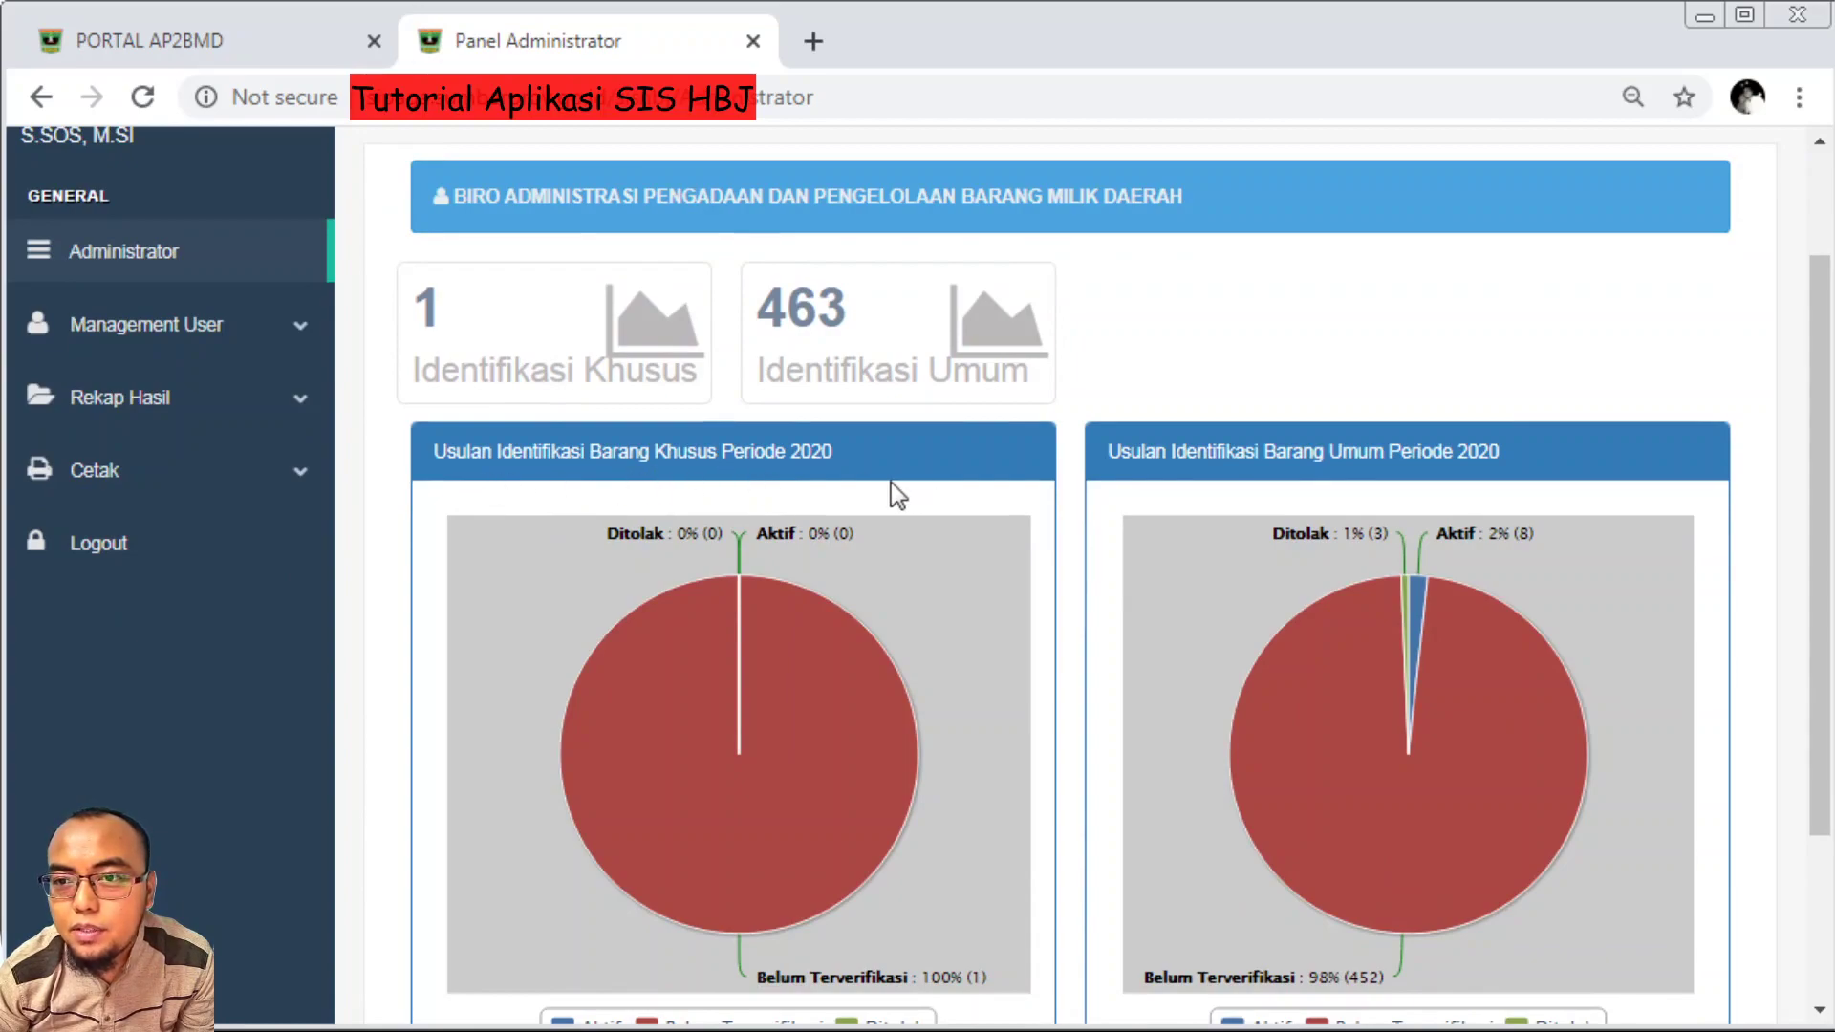
{"action": "scroll", "coordinate": [1258, 503], "scroll_direction": "down", "scroll_amount": 3}
{"action": "scroll", "coordinate": [1258, 503], "scroll_direction": "up", "scroll_amount": 2}
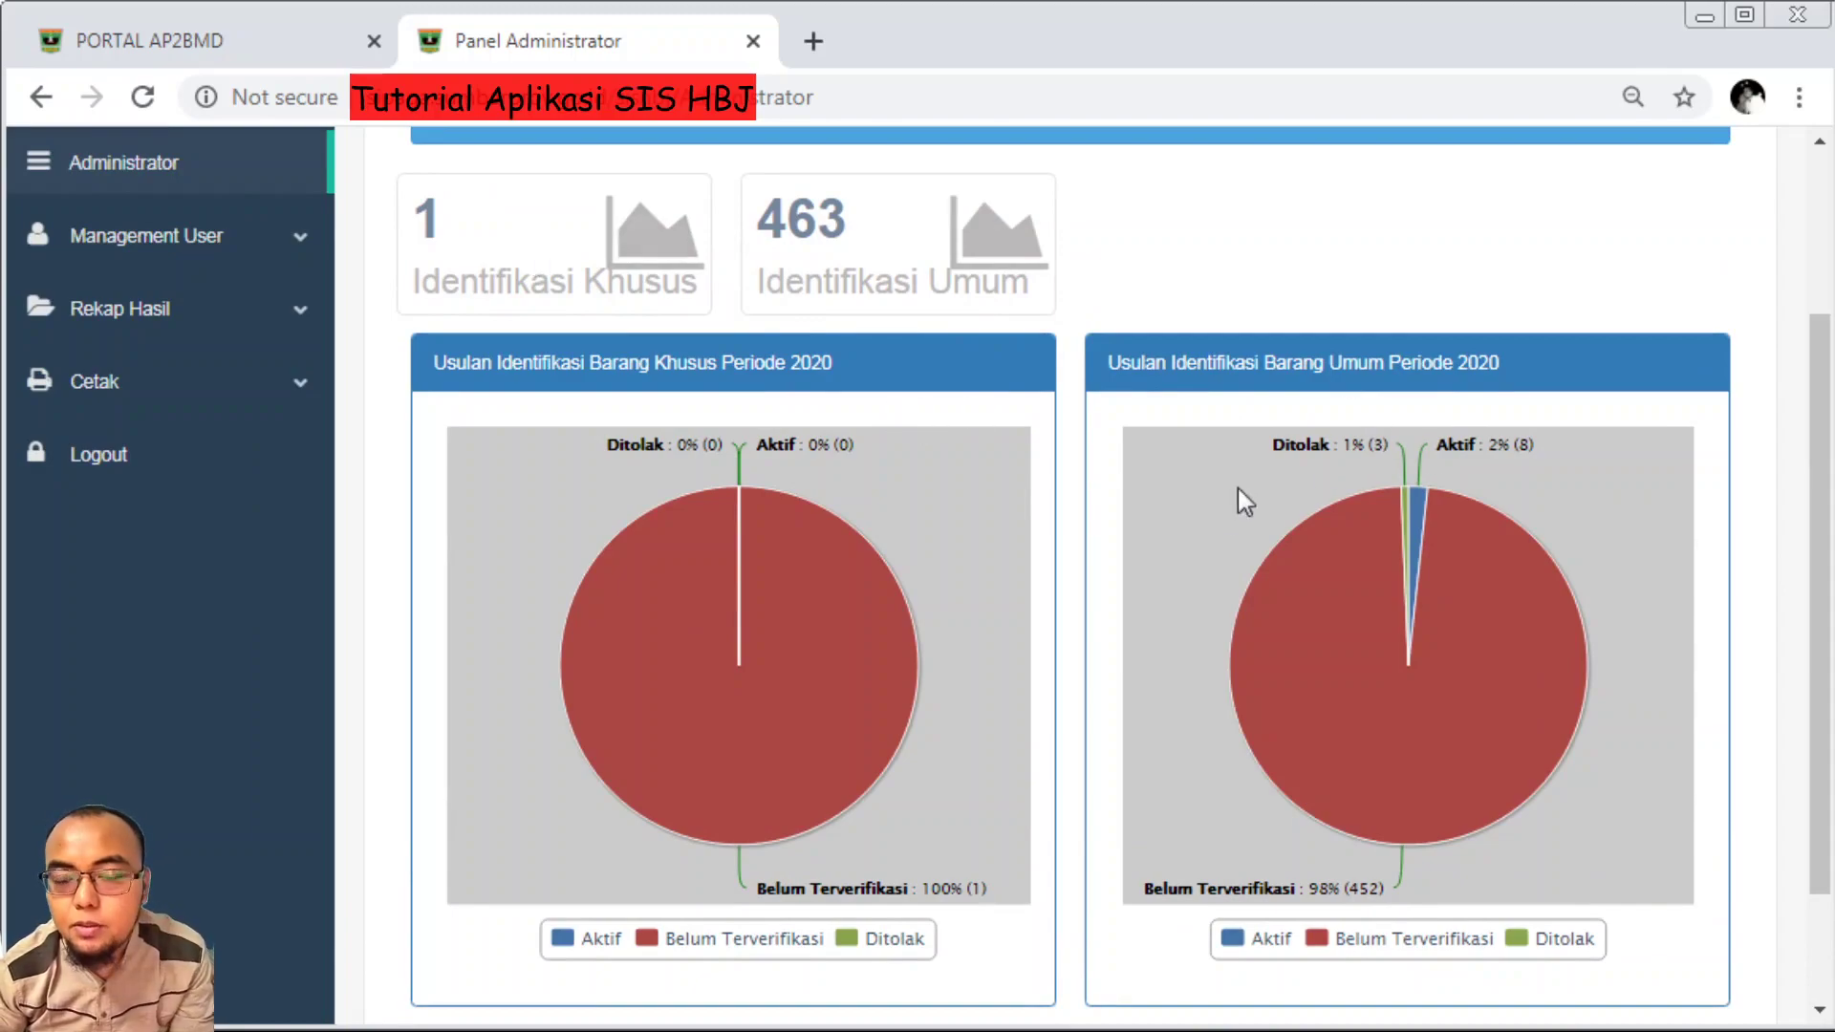
{"action": "scroll", "coordinate": [1209, 516], "scroll_direction": "down", "scroll_amount": 2}
{"action": "scroll", "coordinate": [1209, 516], "scroll_direction": "up", "scroll_amount": 2}
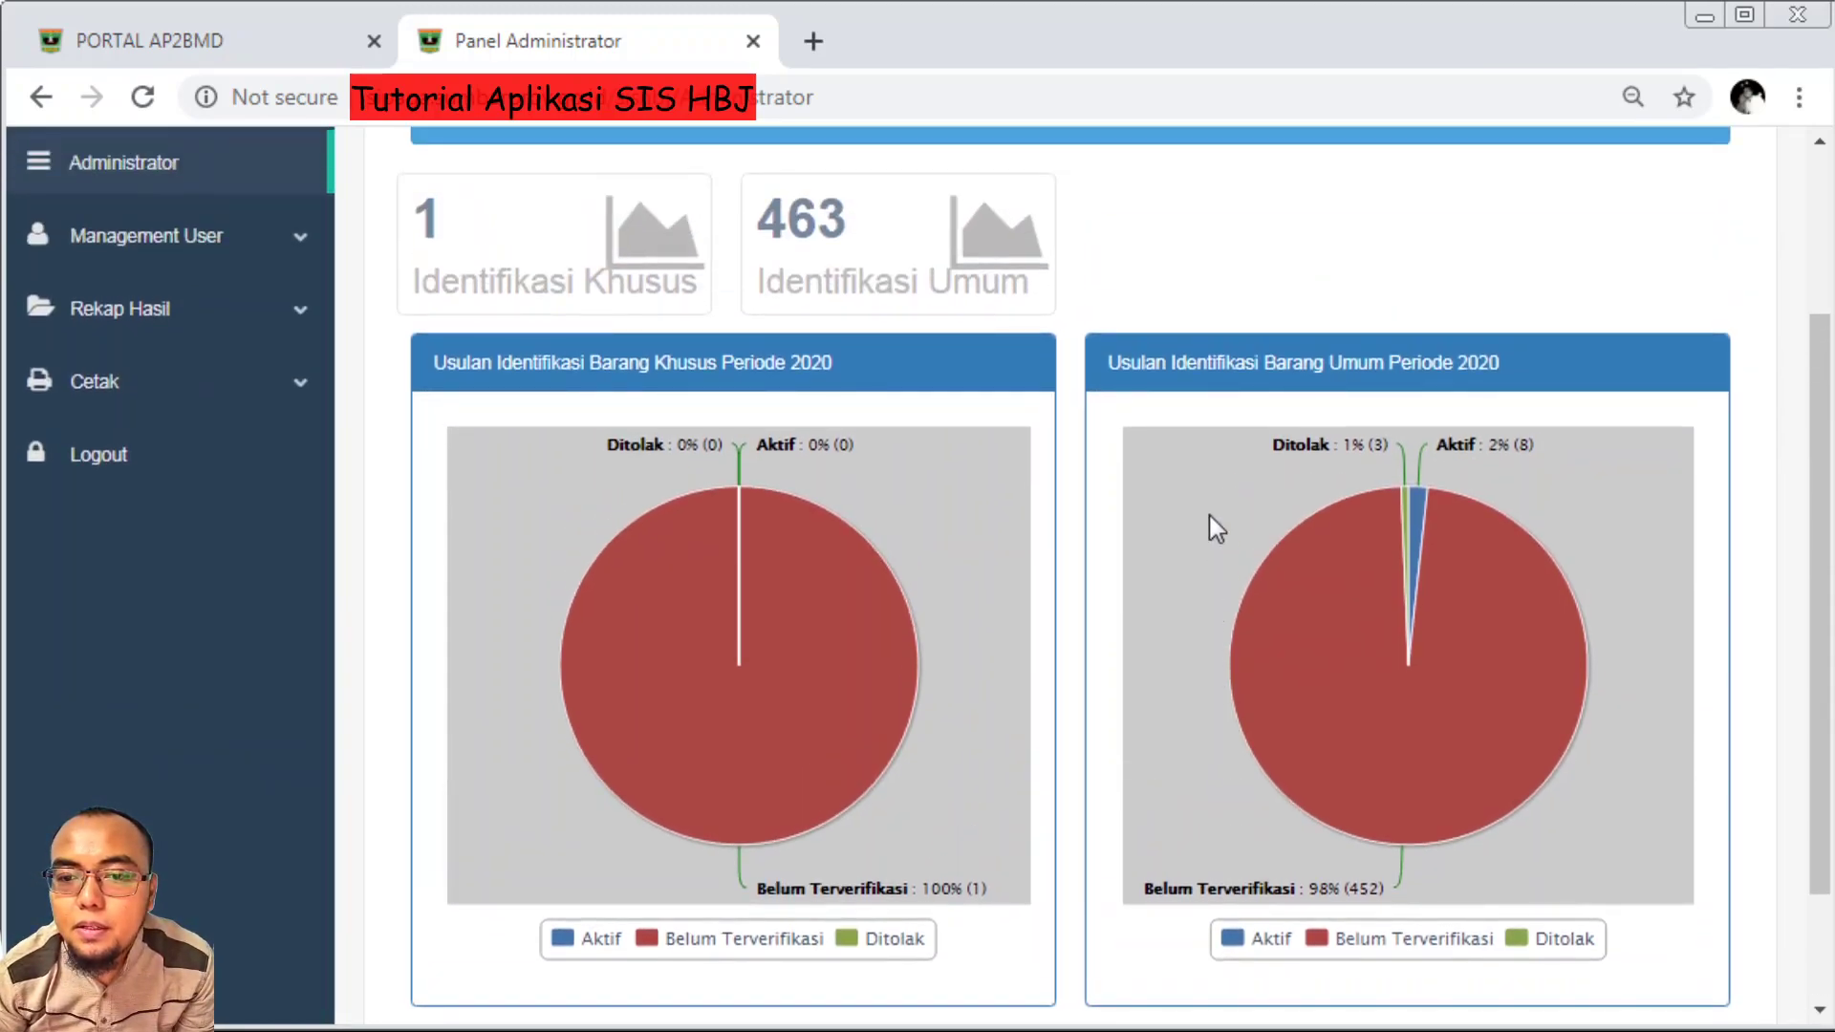
{"action": "mouse_move", "coordinate": [791, 533]}
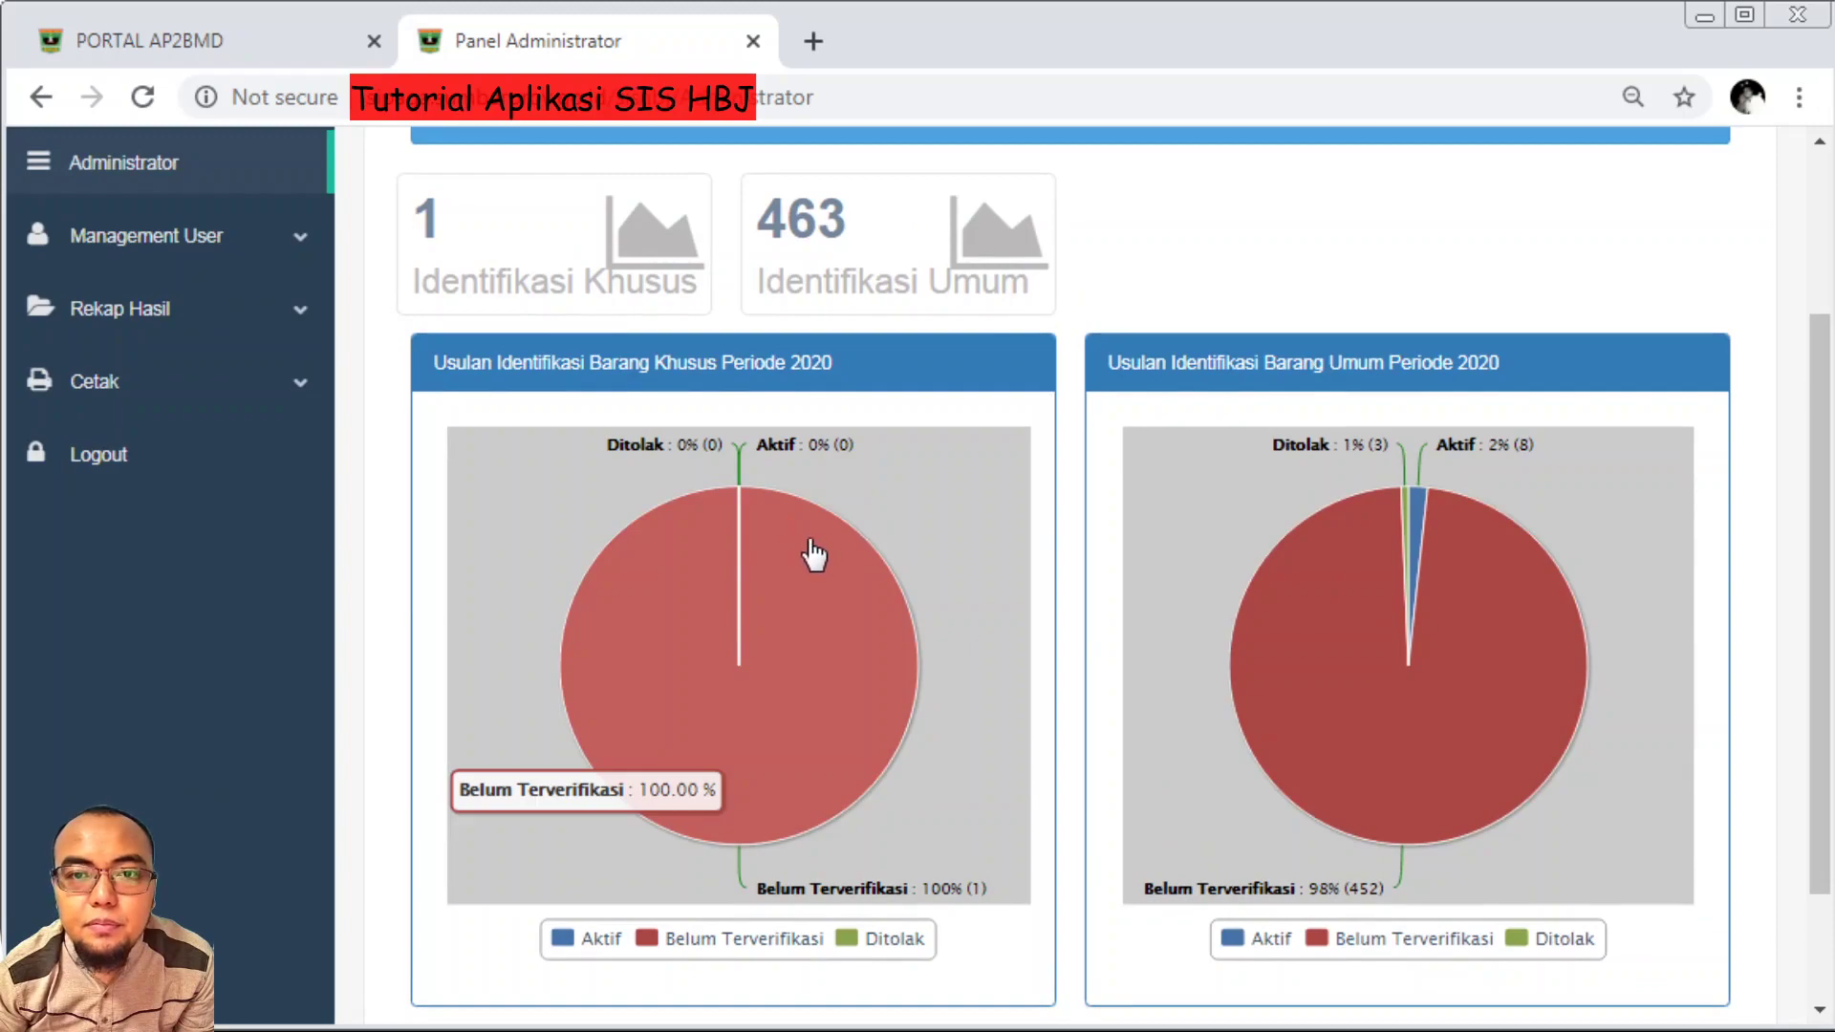
{"action": "scroll", "coordinate": [823, 548], "scroll_direction": "up", "scroll_amount": 2}
{"action": "scroll", "coordinate": [822, 550], "scroll_direction": "down", "scroll_amount": 2}
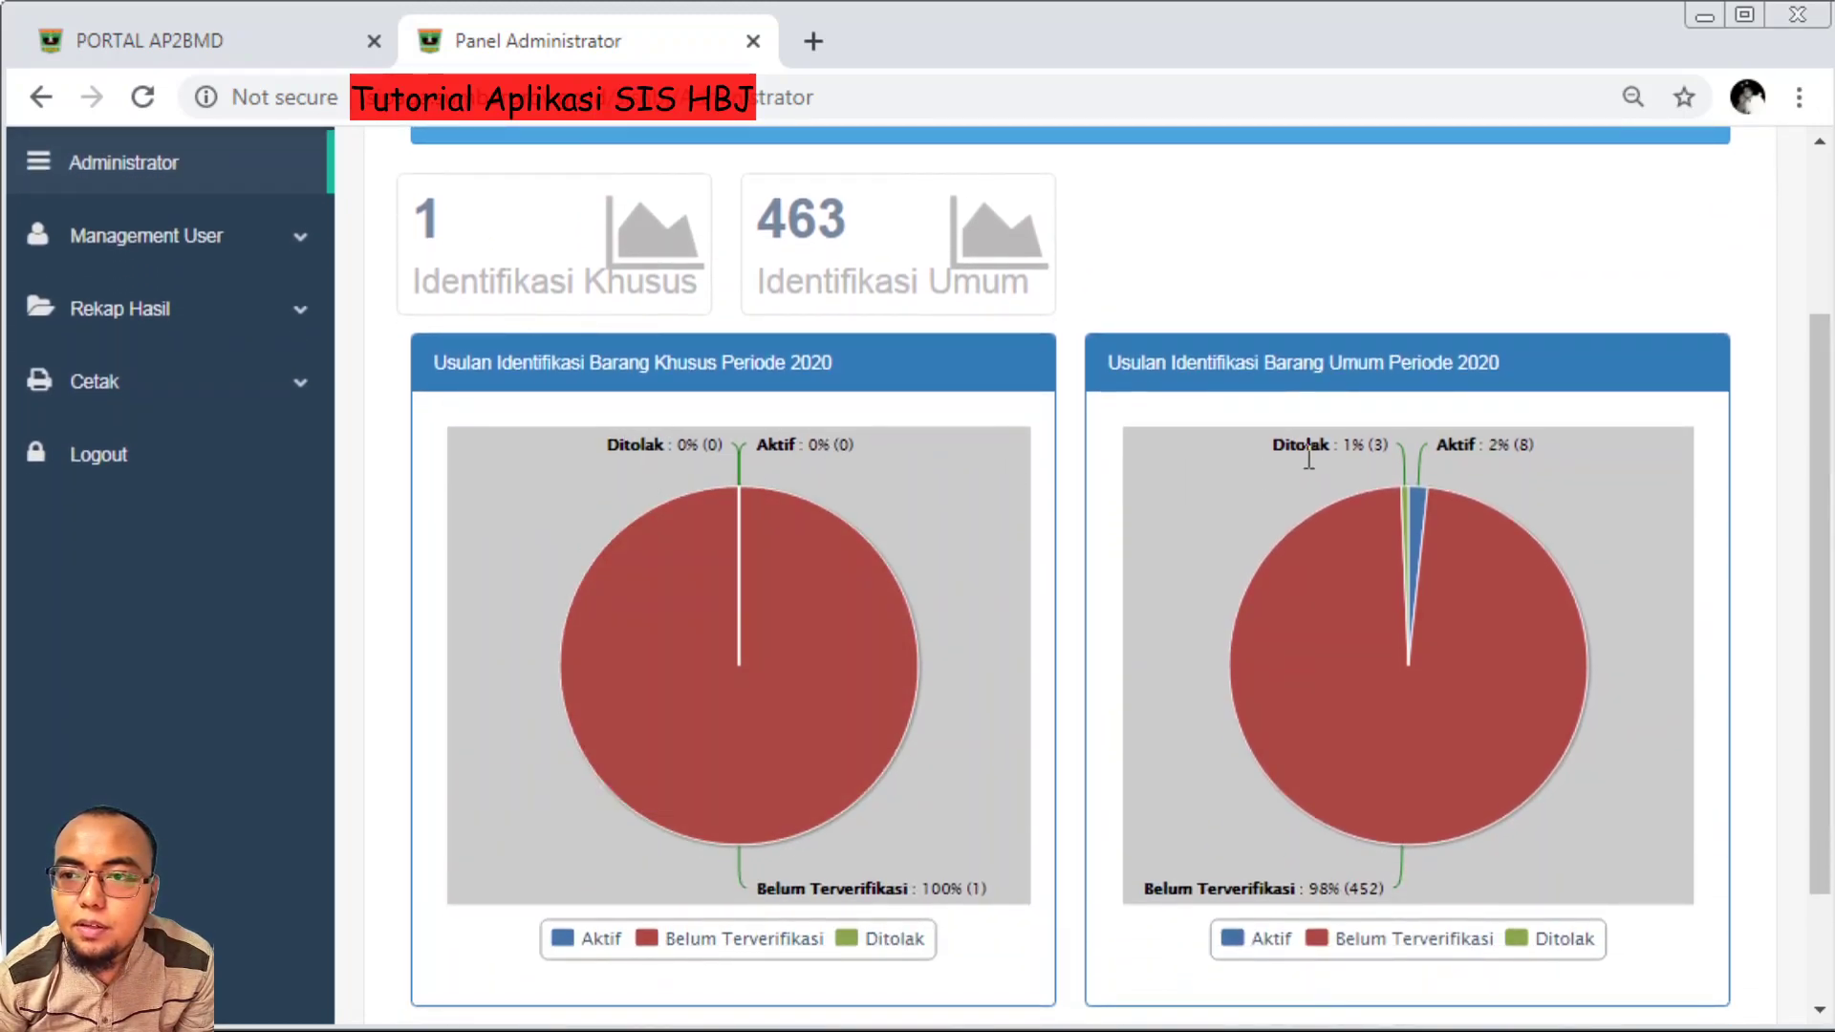
{"action": "scroll", "coordinate": [1498, 461], "scroll_direction": "down", "scroll_amount": 2}
{"action": "scroll", "coordinate": [1164, 520], "scroll_direction": "up", "scroll_amount": 4}
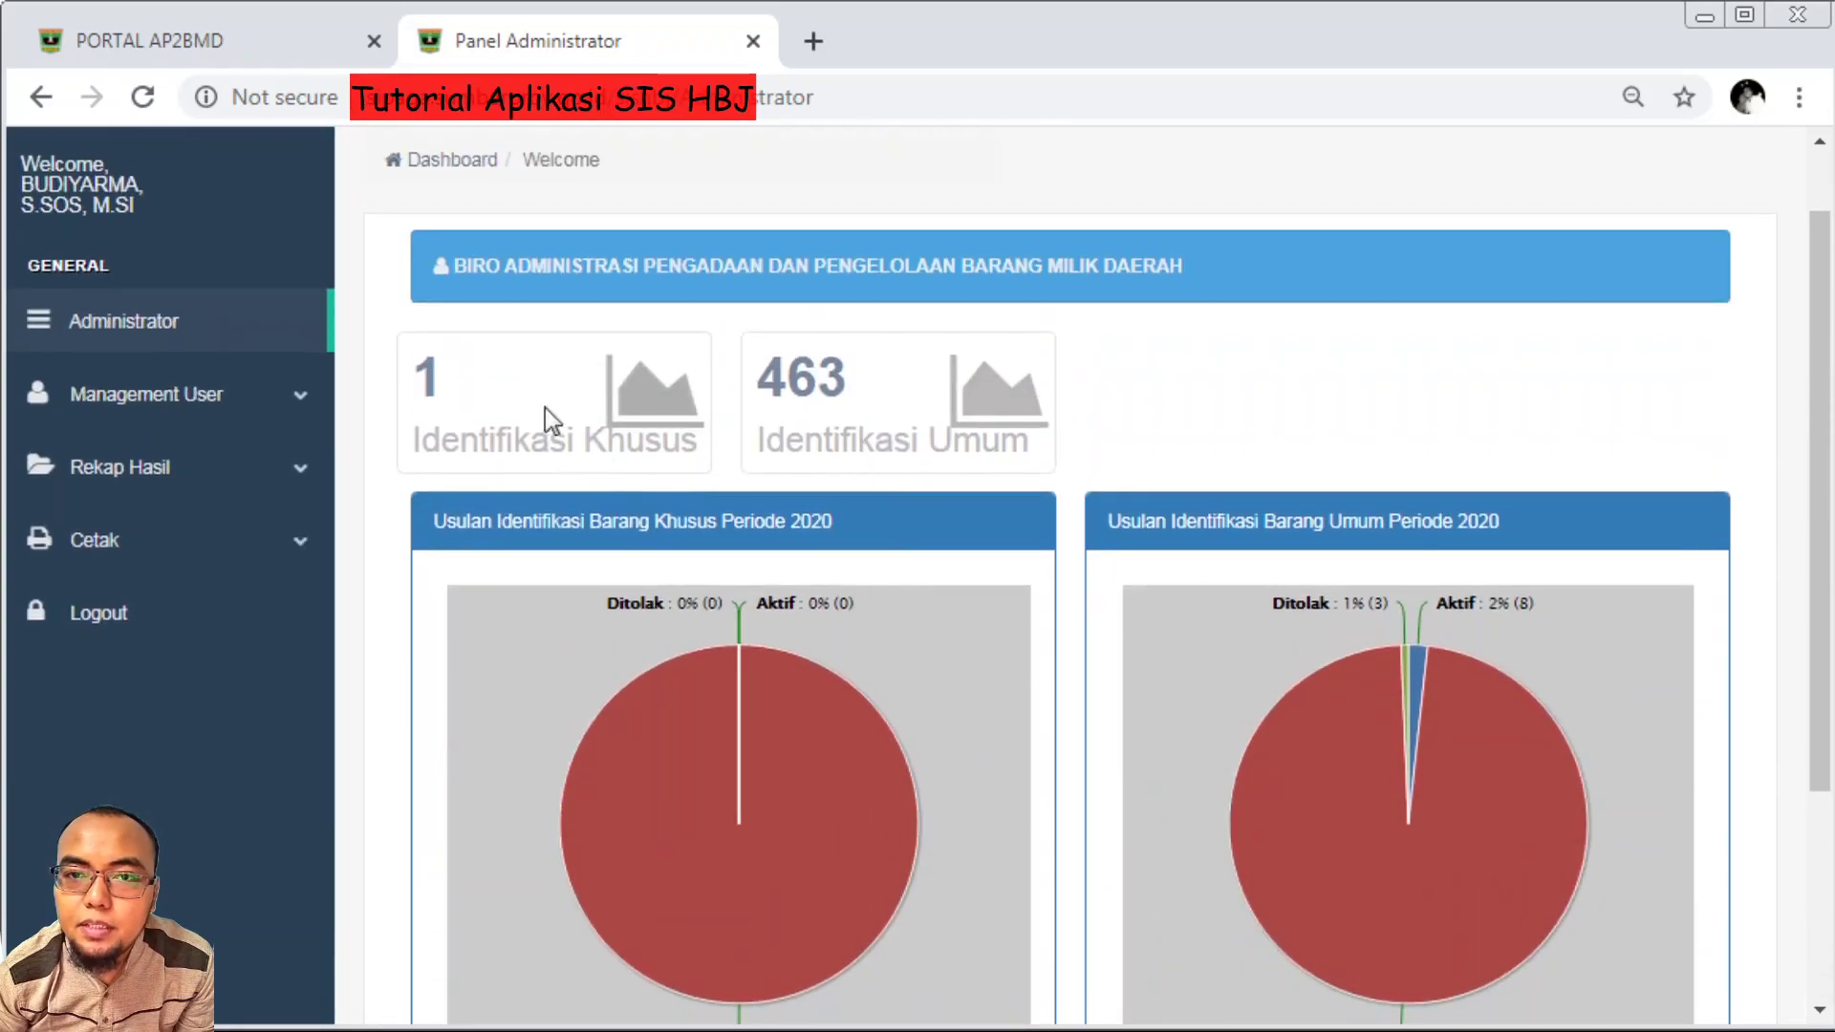
{"action": "scroll", "coordinate": [576, 453], "scroll_direction": "down", "scroll_amount": 2}
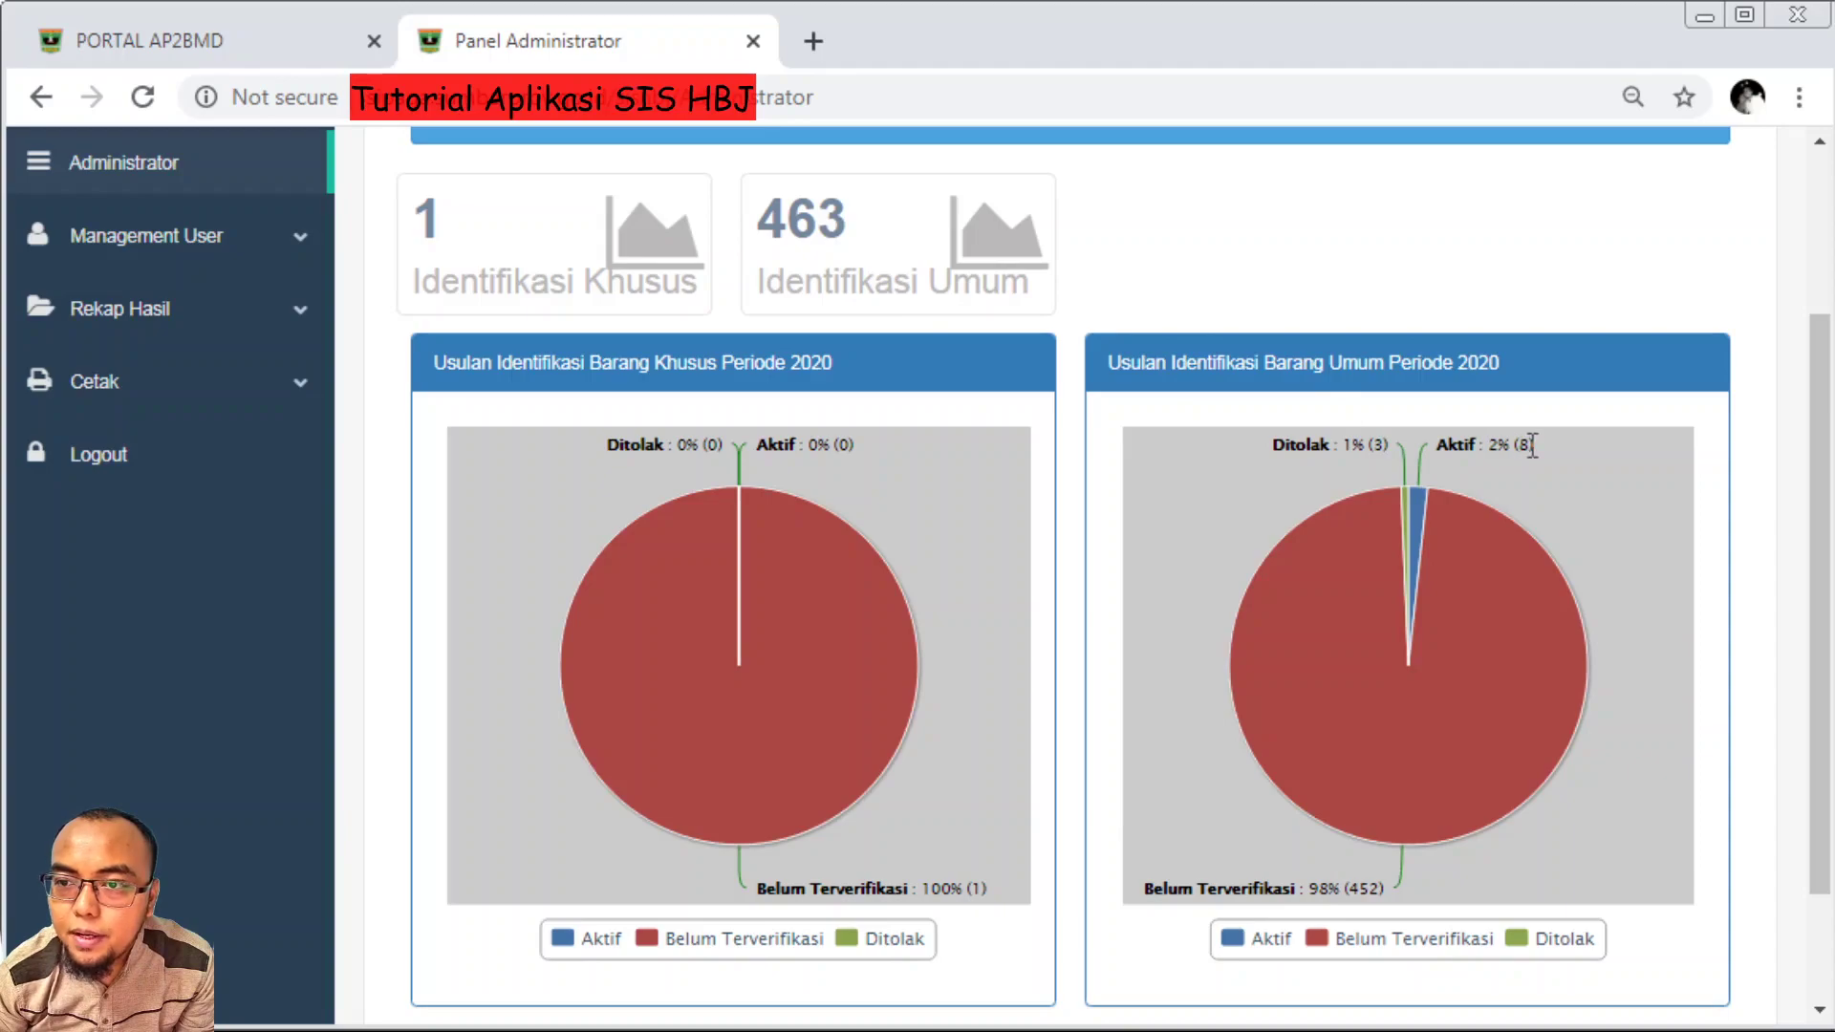
{"action": "scroll", "coordinate": [880, 525], "scroll_direction": "up", "scroll_amount": 2}
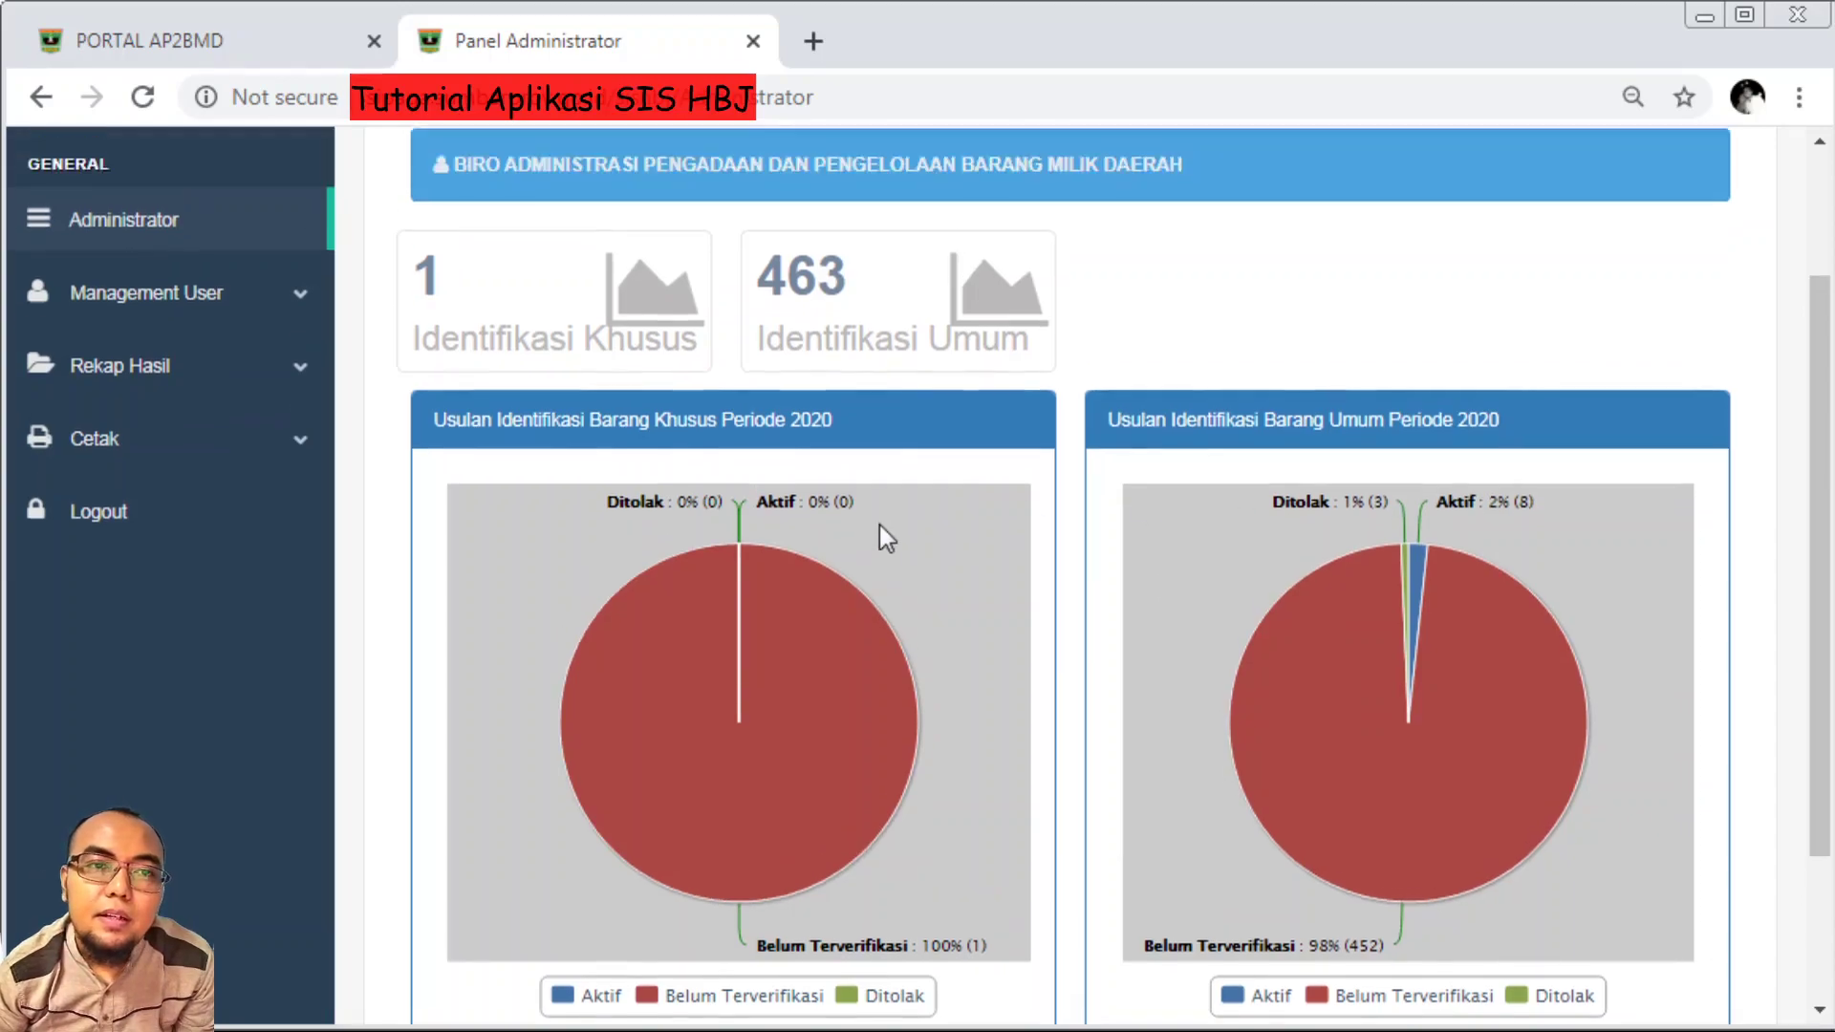
Open the user list, inspect the new-user form and its Group options, and return without adding a user
{"action": "left_click", "coordinate": [225, 410]}
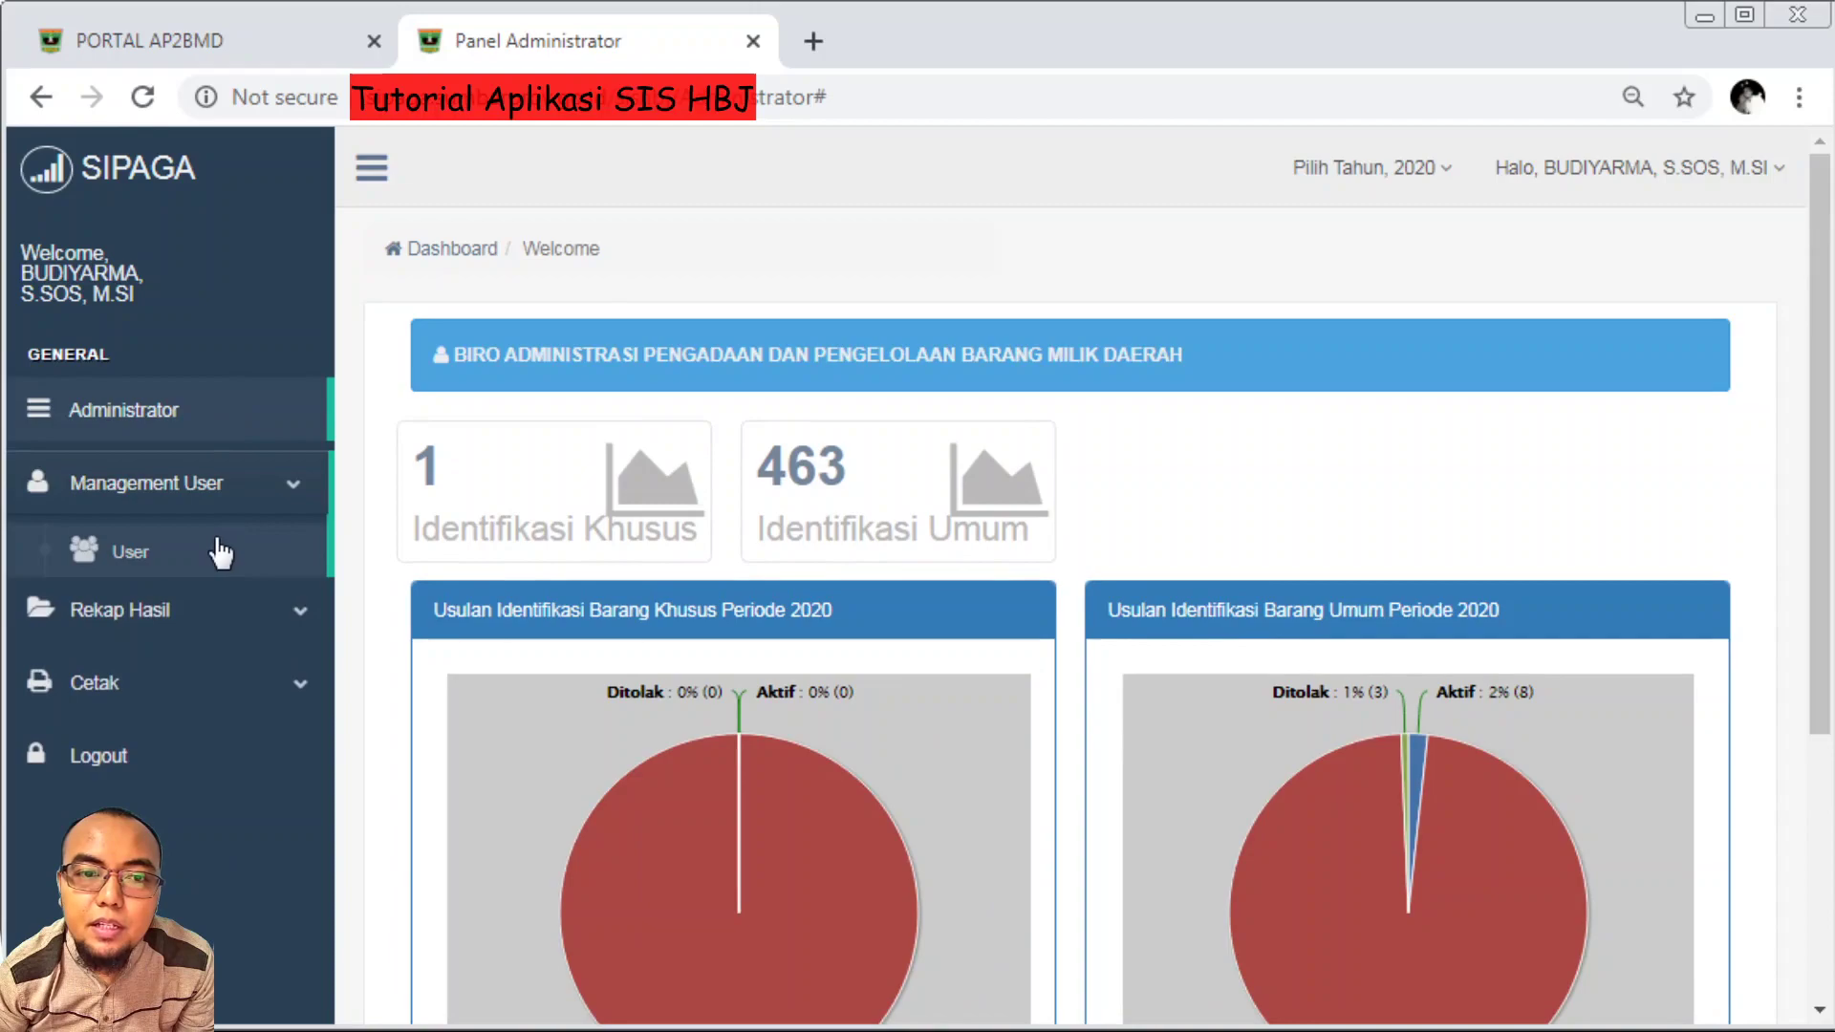
{"action": "left_click", "coordinate": [226, 545]}
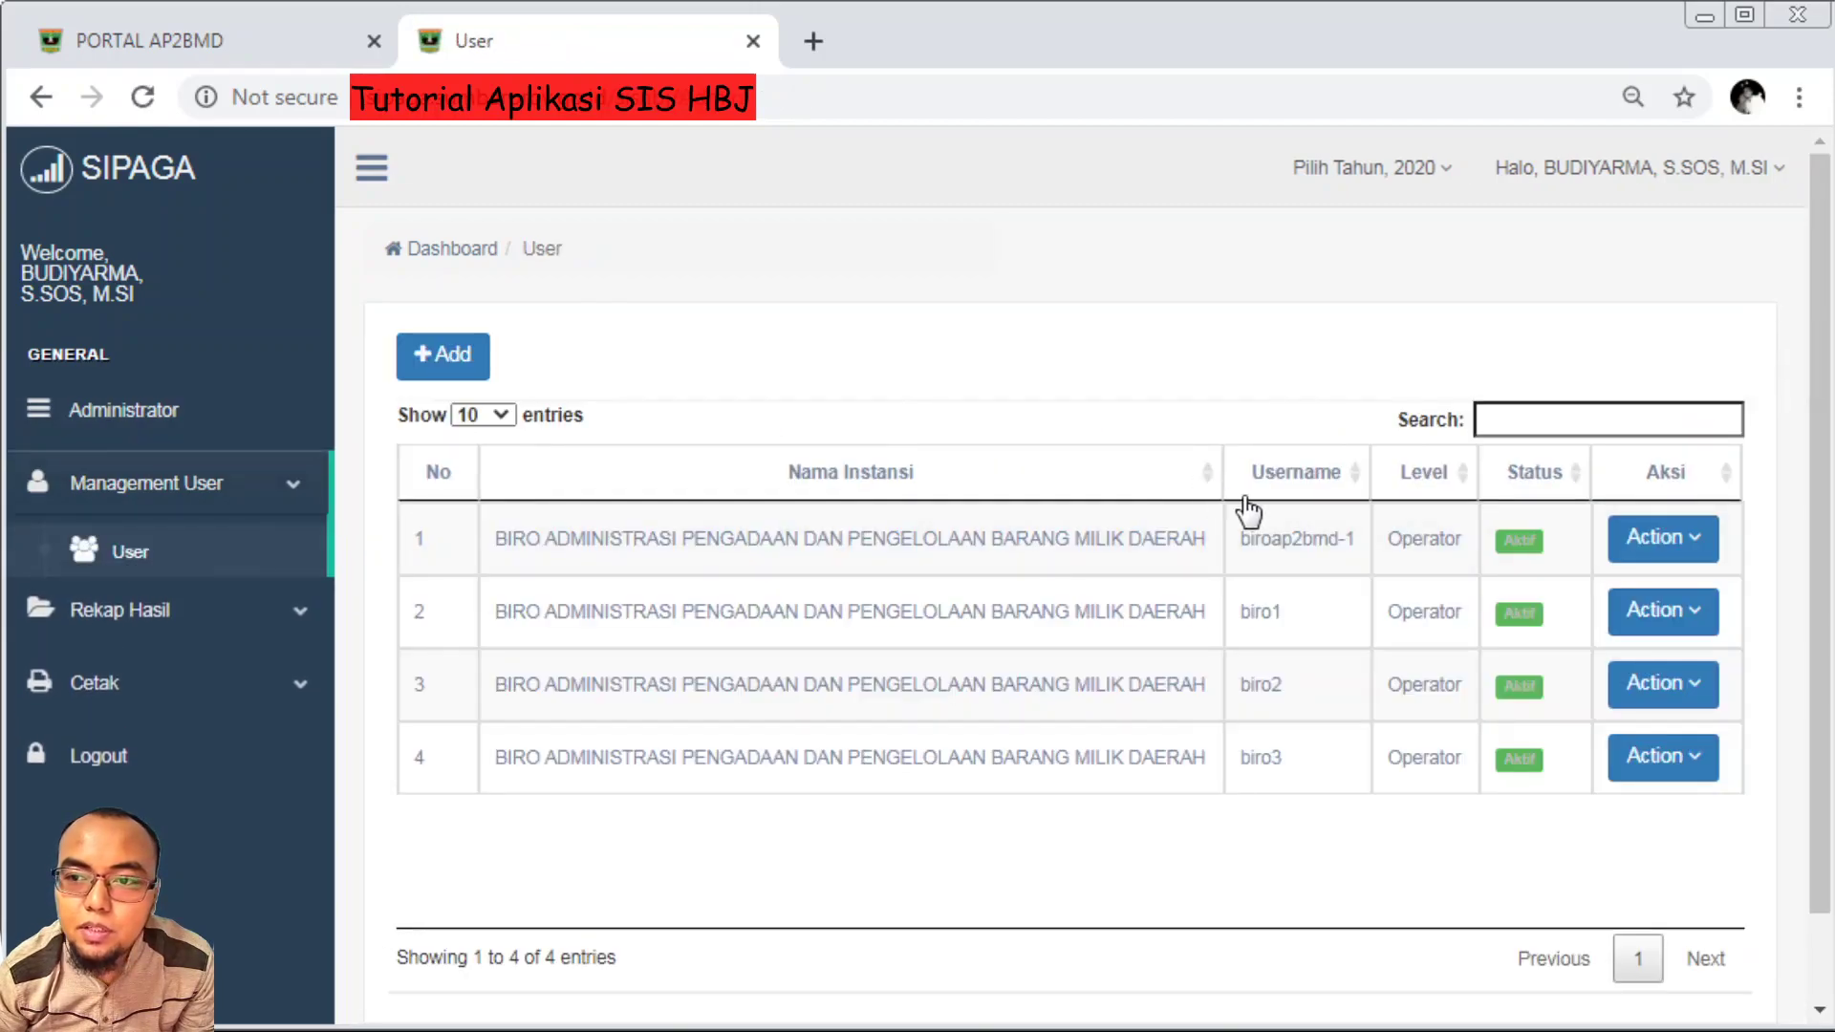
{"action": "left_click", "coordinate": [475, 369]}
{"action": "scroll", "coordinate": [946, 574], "scroll_direction": "down", "scroll_amount": 2}
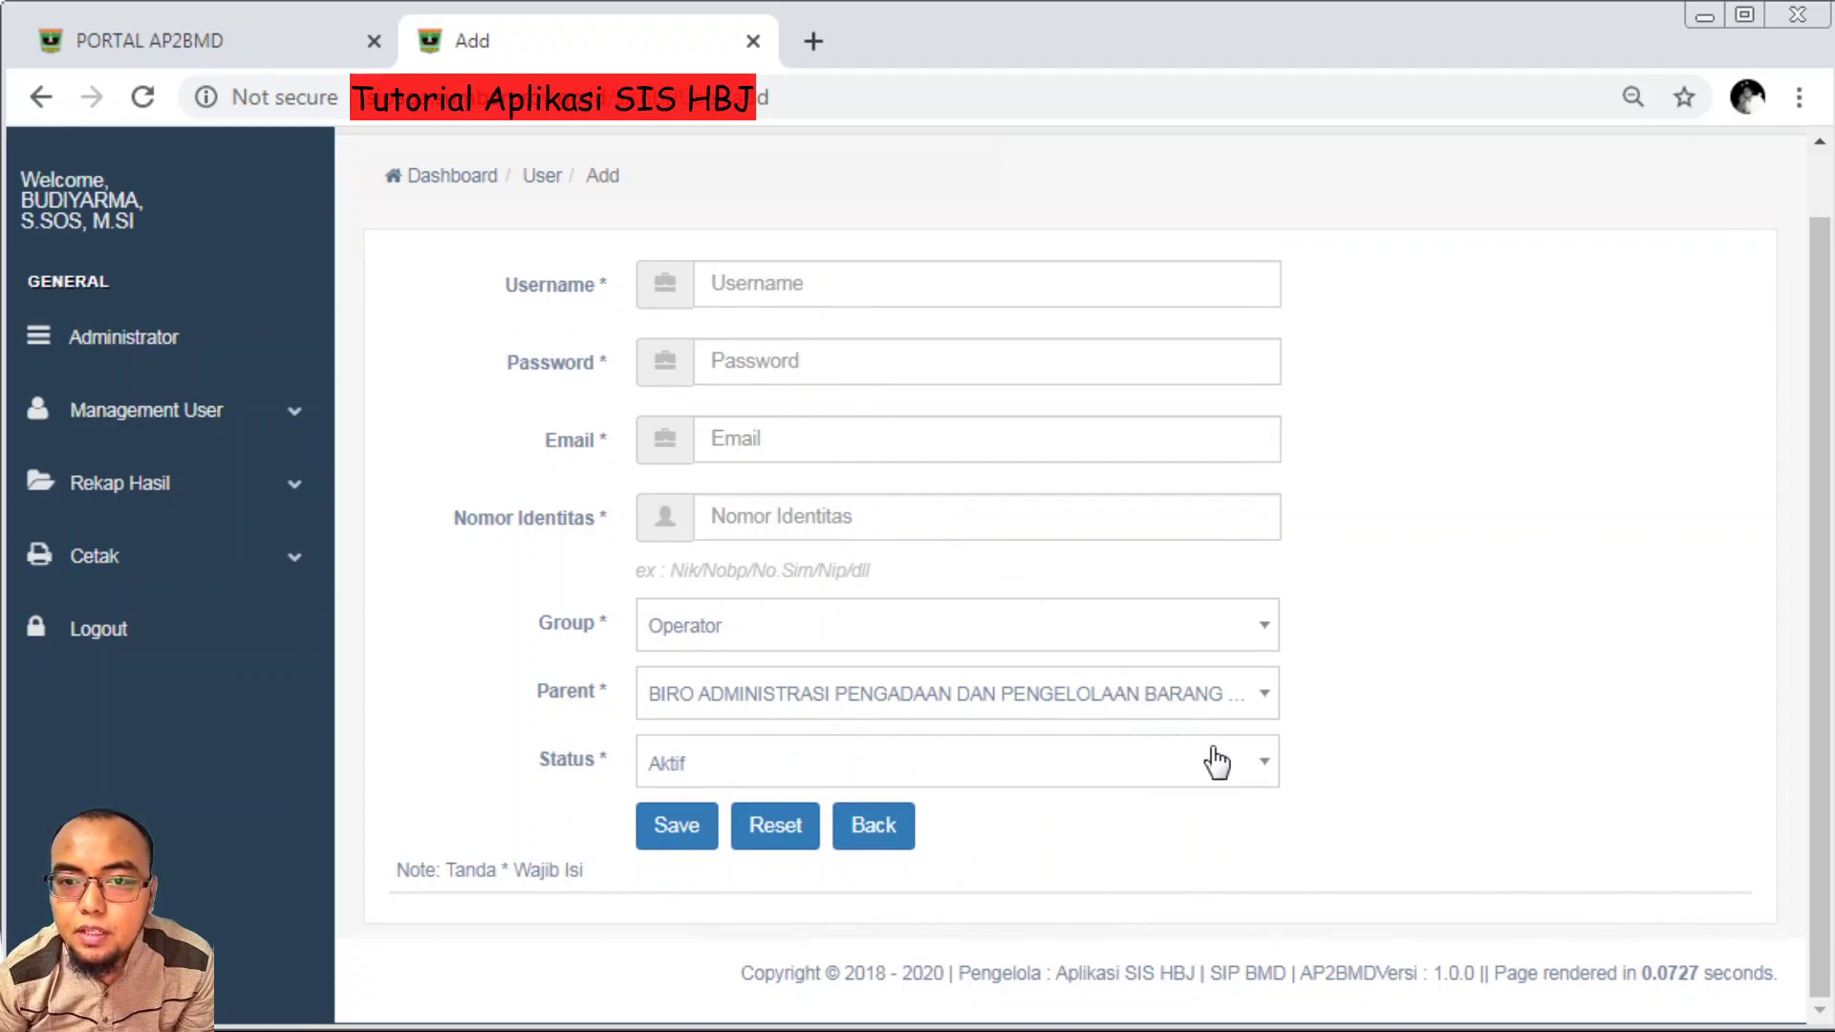
{"action": "left_click", "coordinate": [1167, 639]}
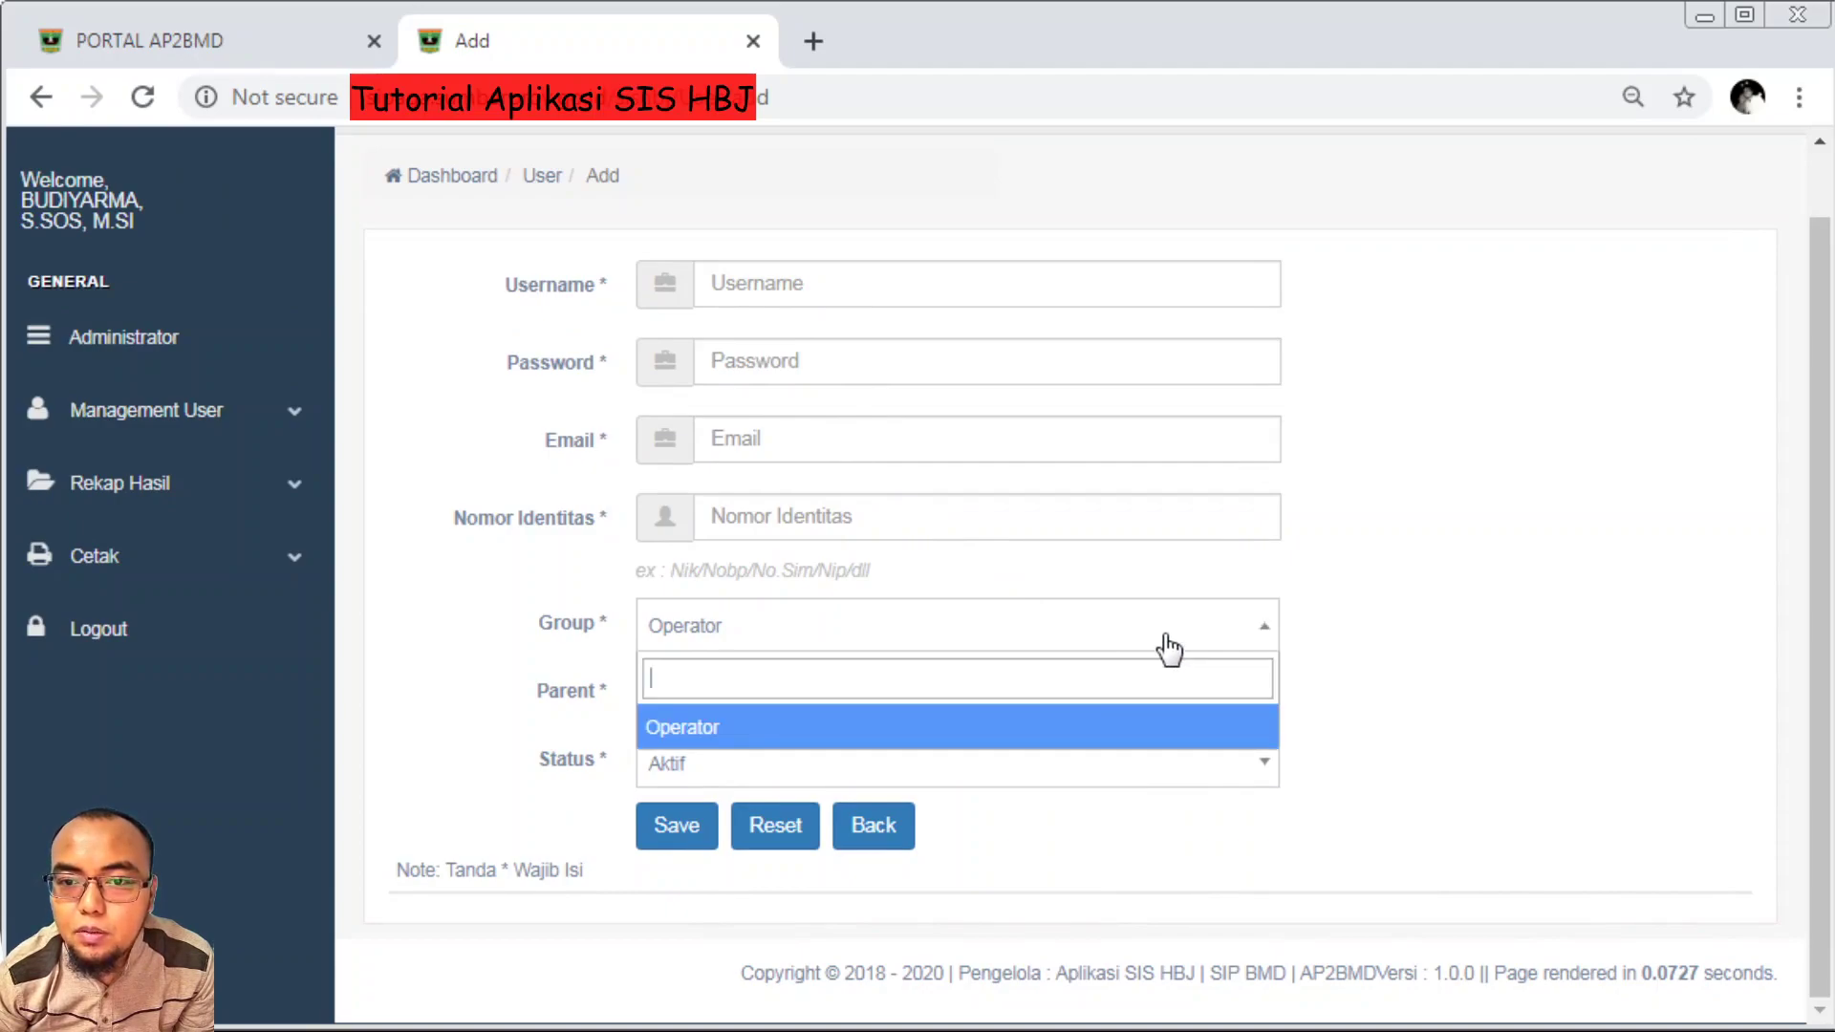
{"action": "left_click", "coordinate": [1496, 669]}
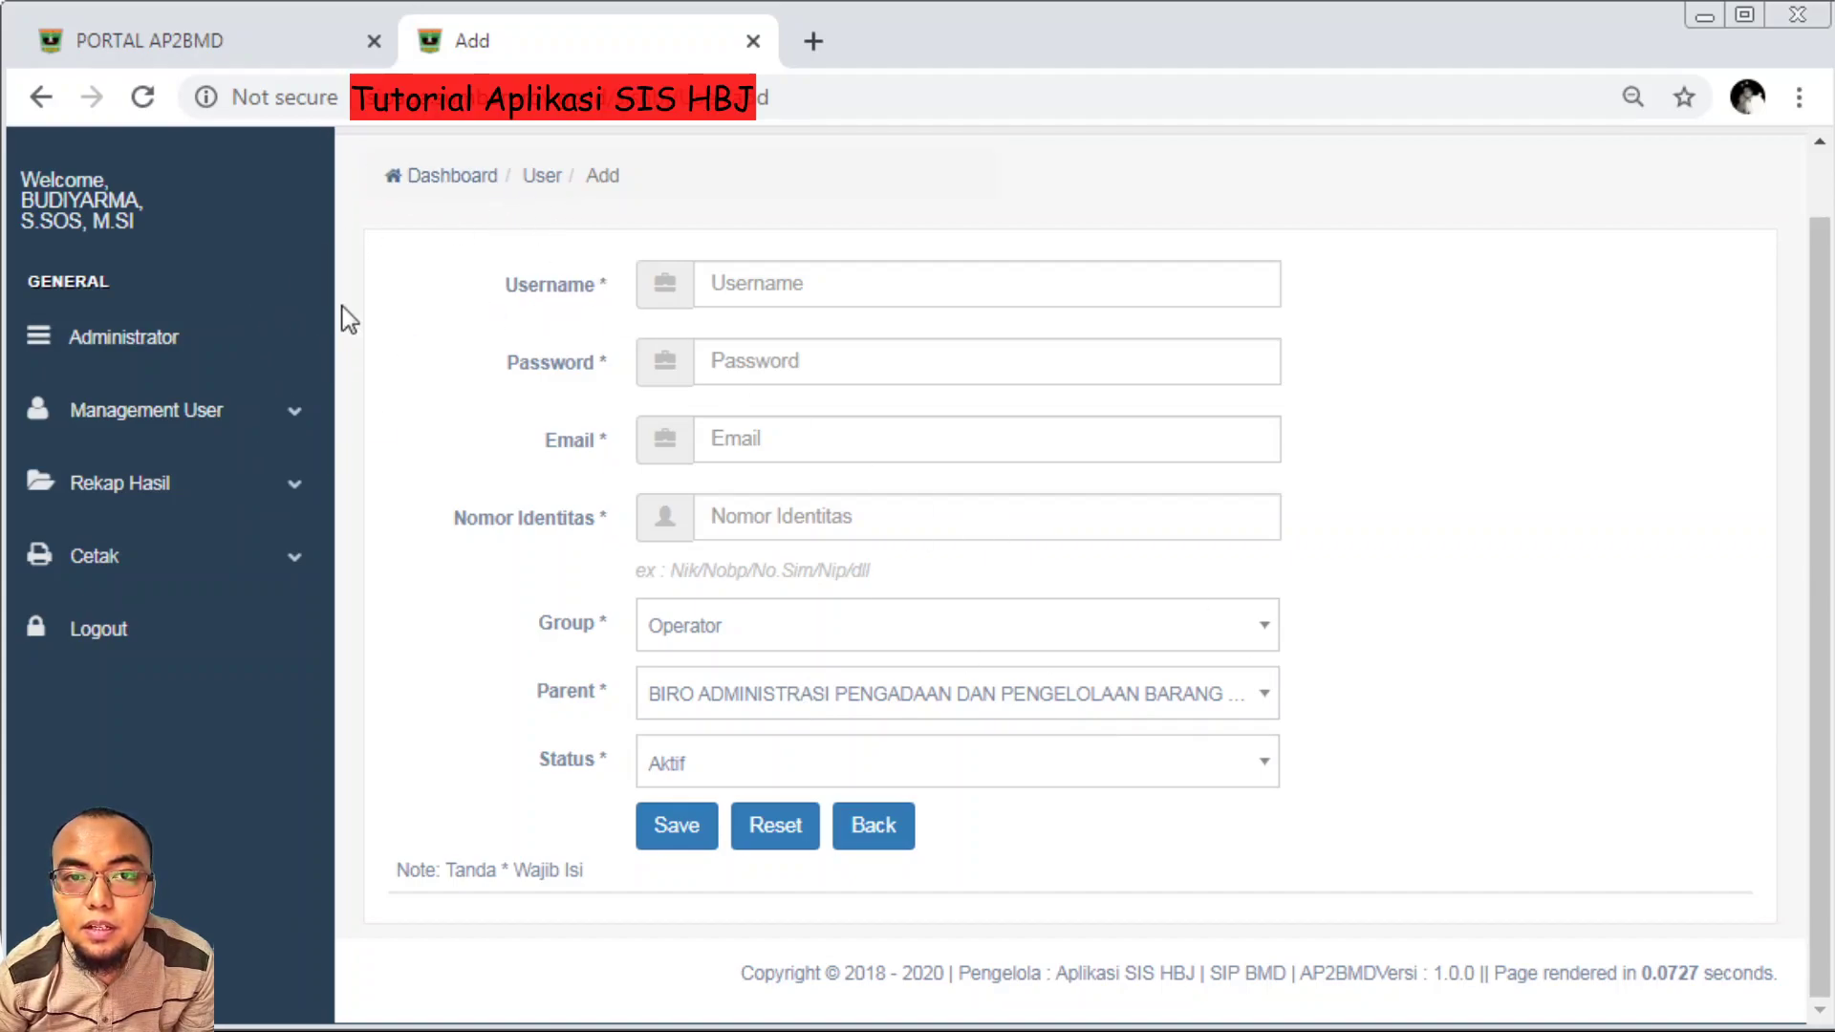
{"action": "left_click", "coordinate": [40, 97]}
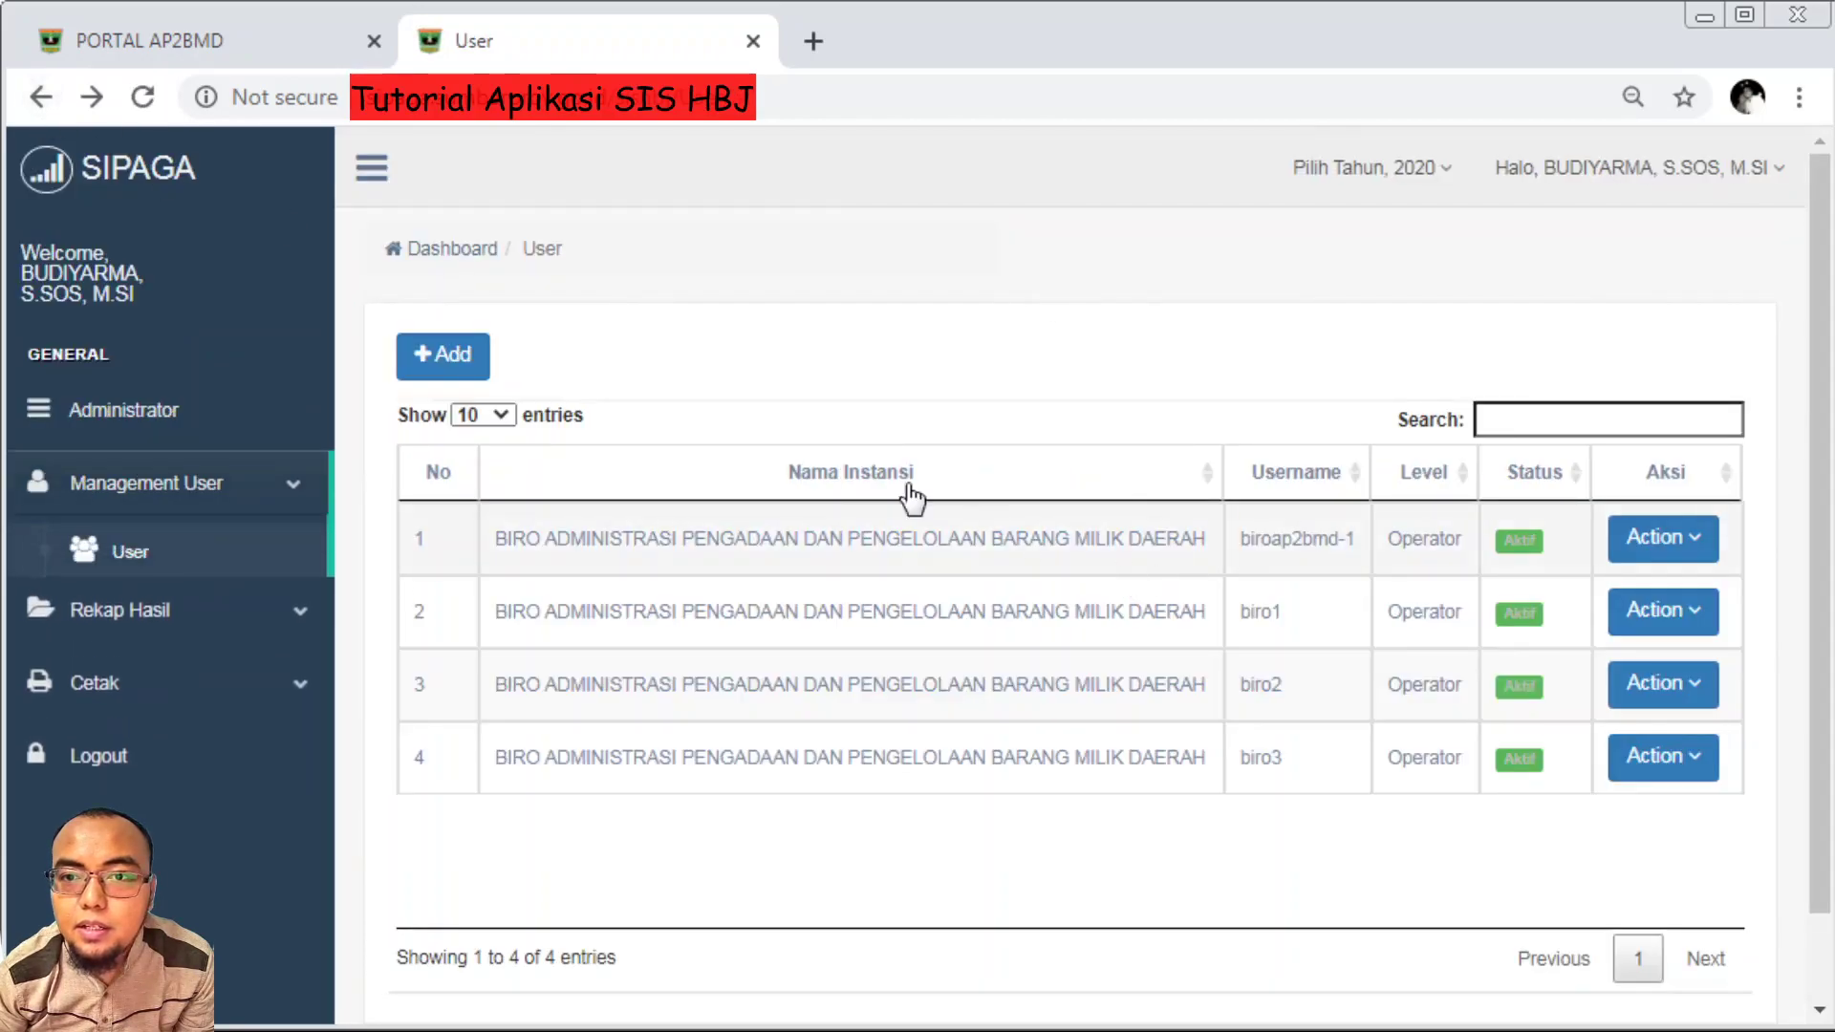
View the edit form of the second user in the list and return to the user list without updating
{"action": "left_click", "coordinate": [1685, 624]}
{"action": "left_click", "coordinate": [1669, 664]}
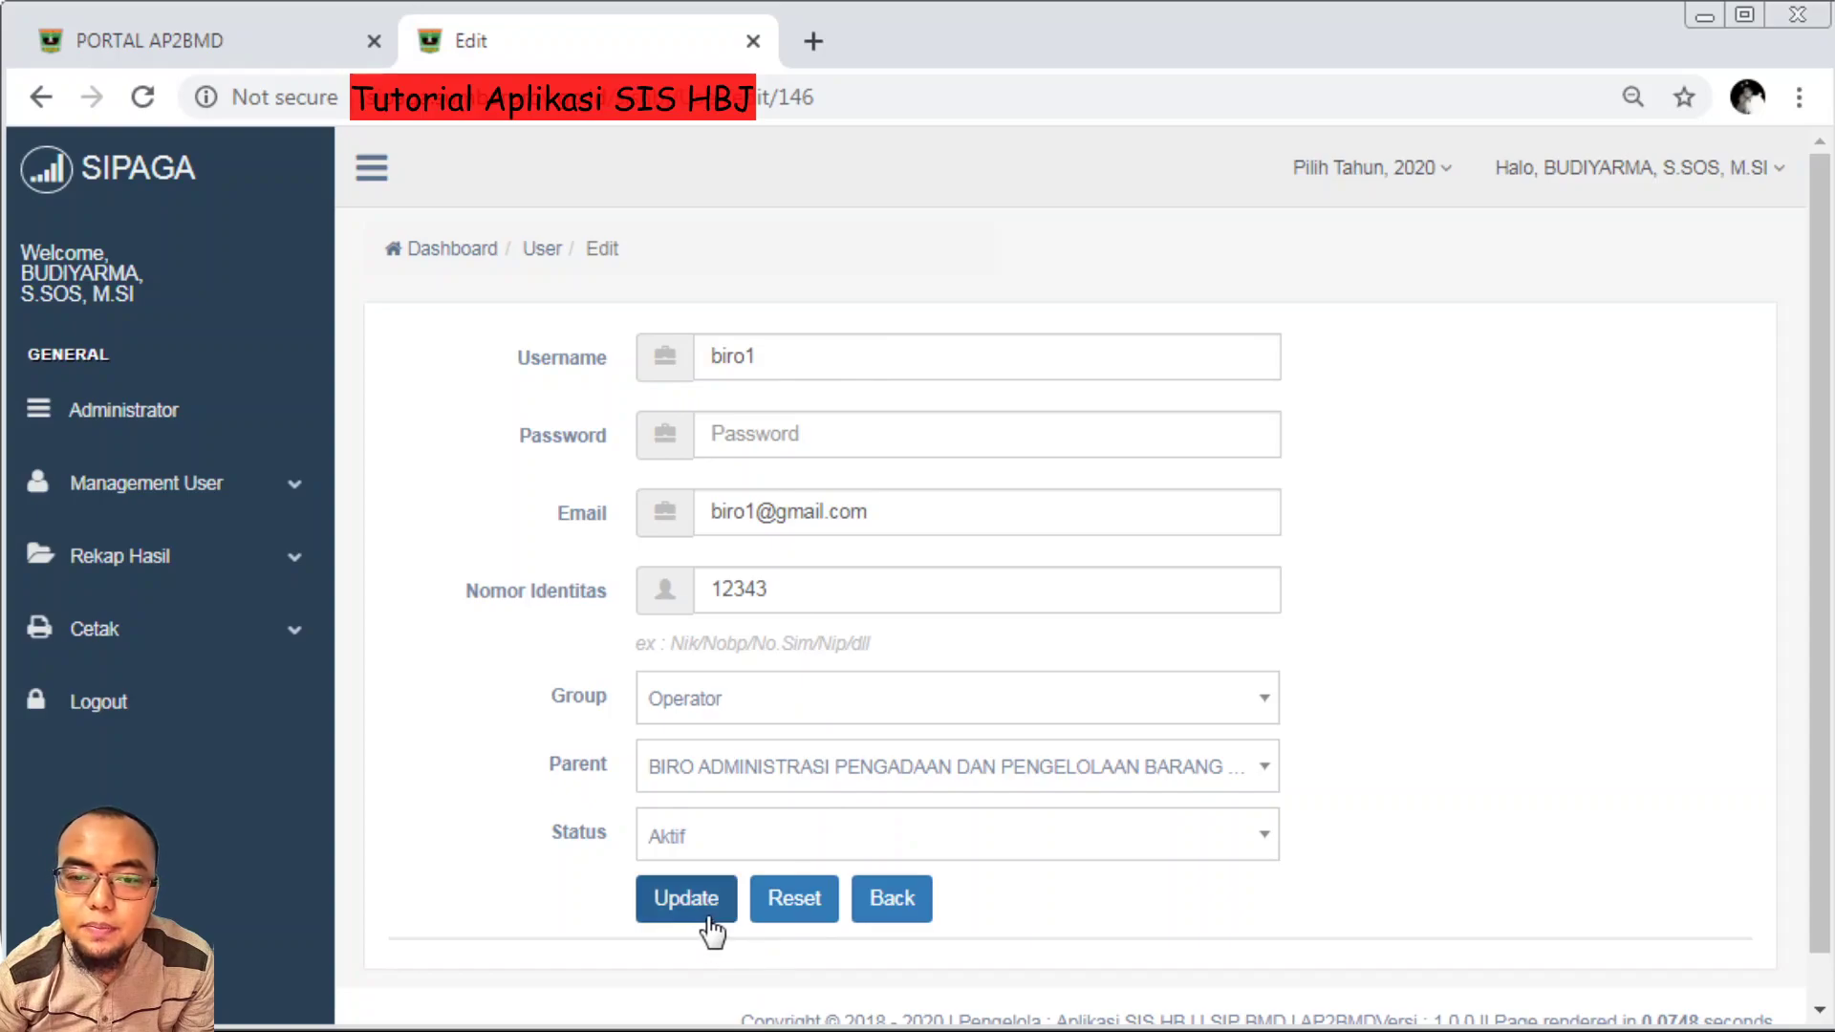
{"action": "left_click", "coordinate": [40, 99]}
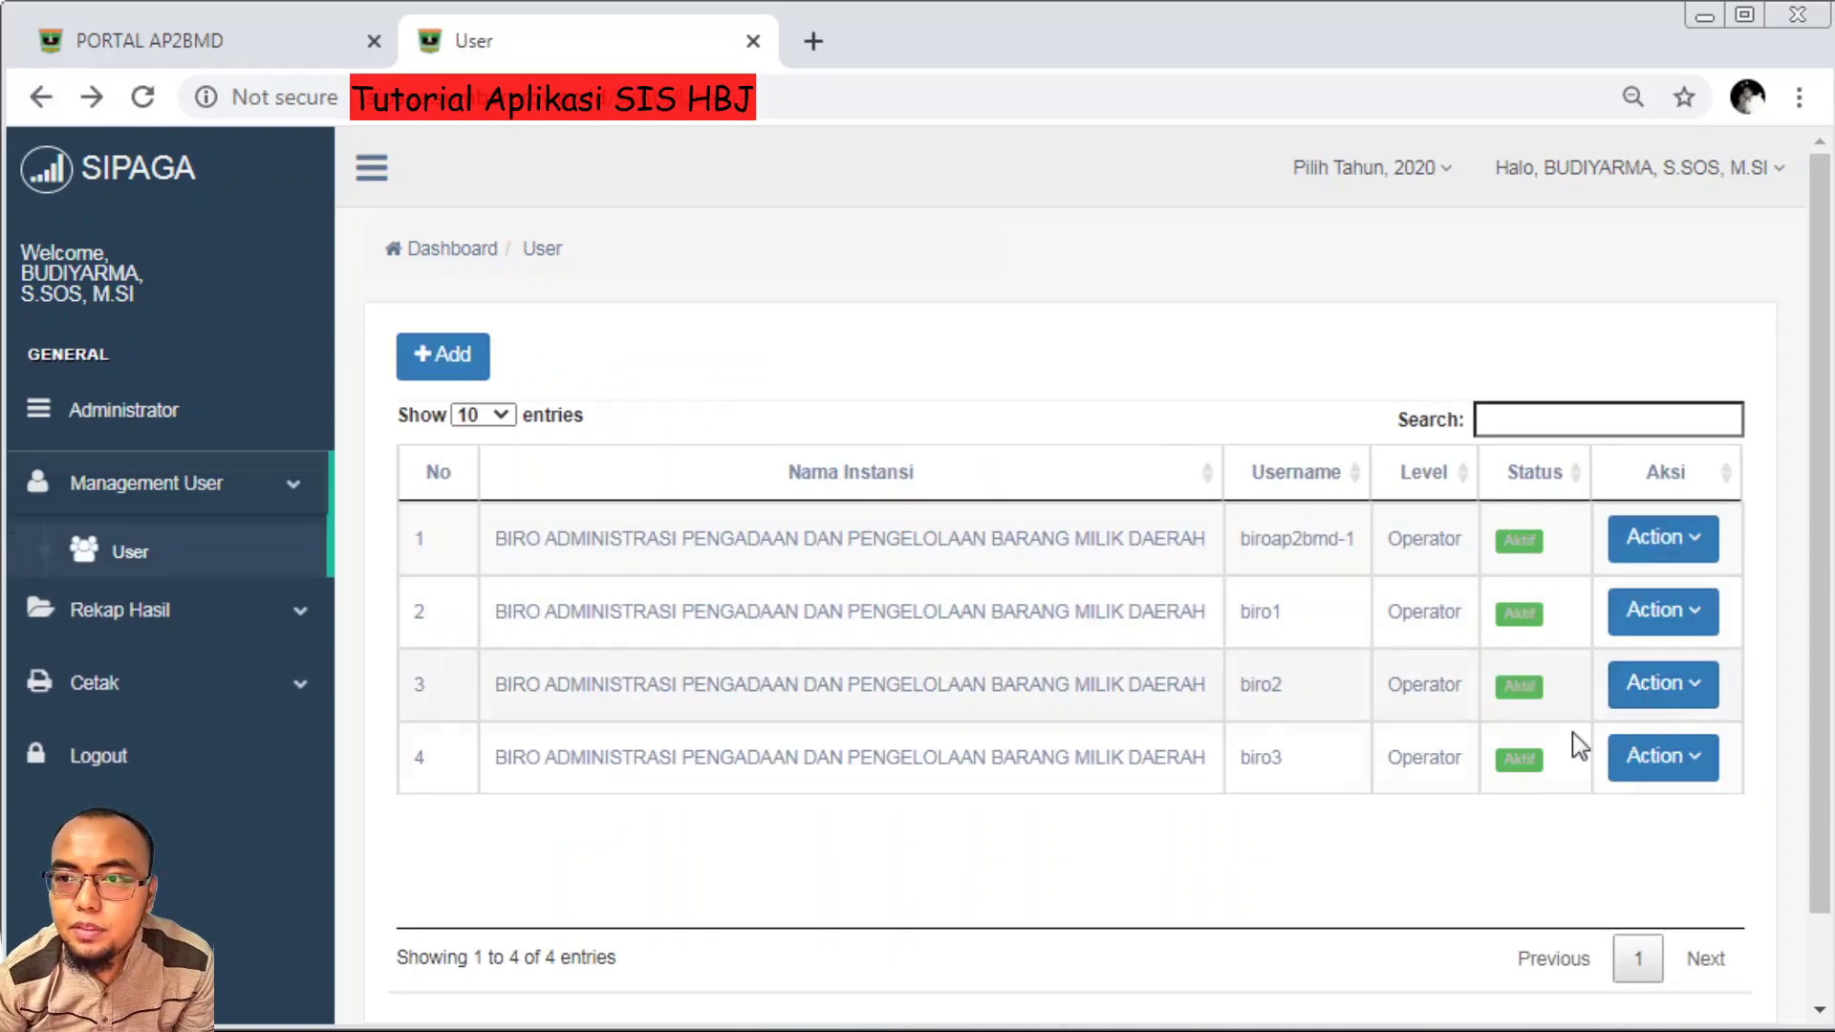
Open the SHBJ Umum recap and look through the listed goods, data sources, survey prices and statuses
{"action": "left_click", "coordinate": [196, 623]}
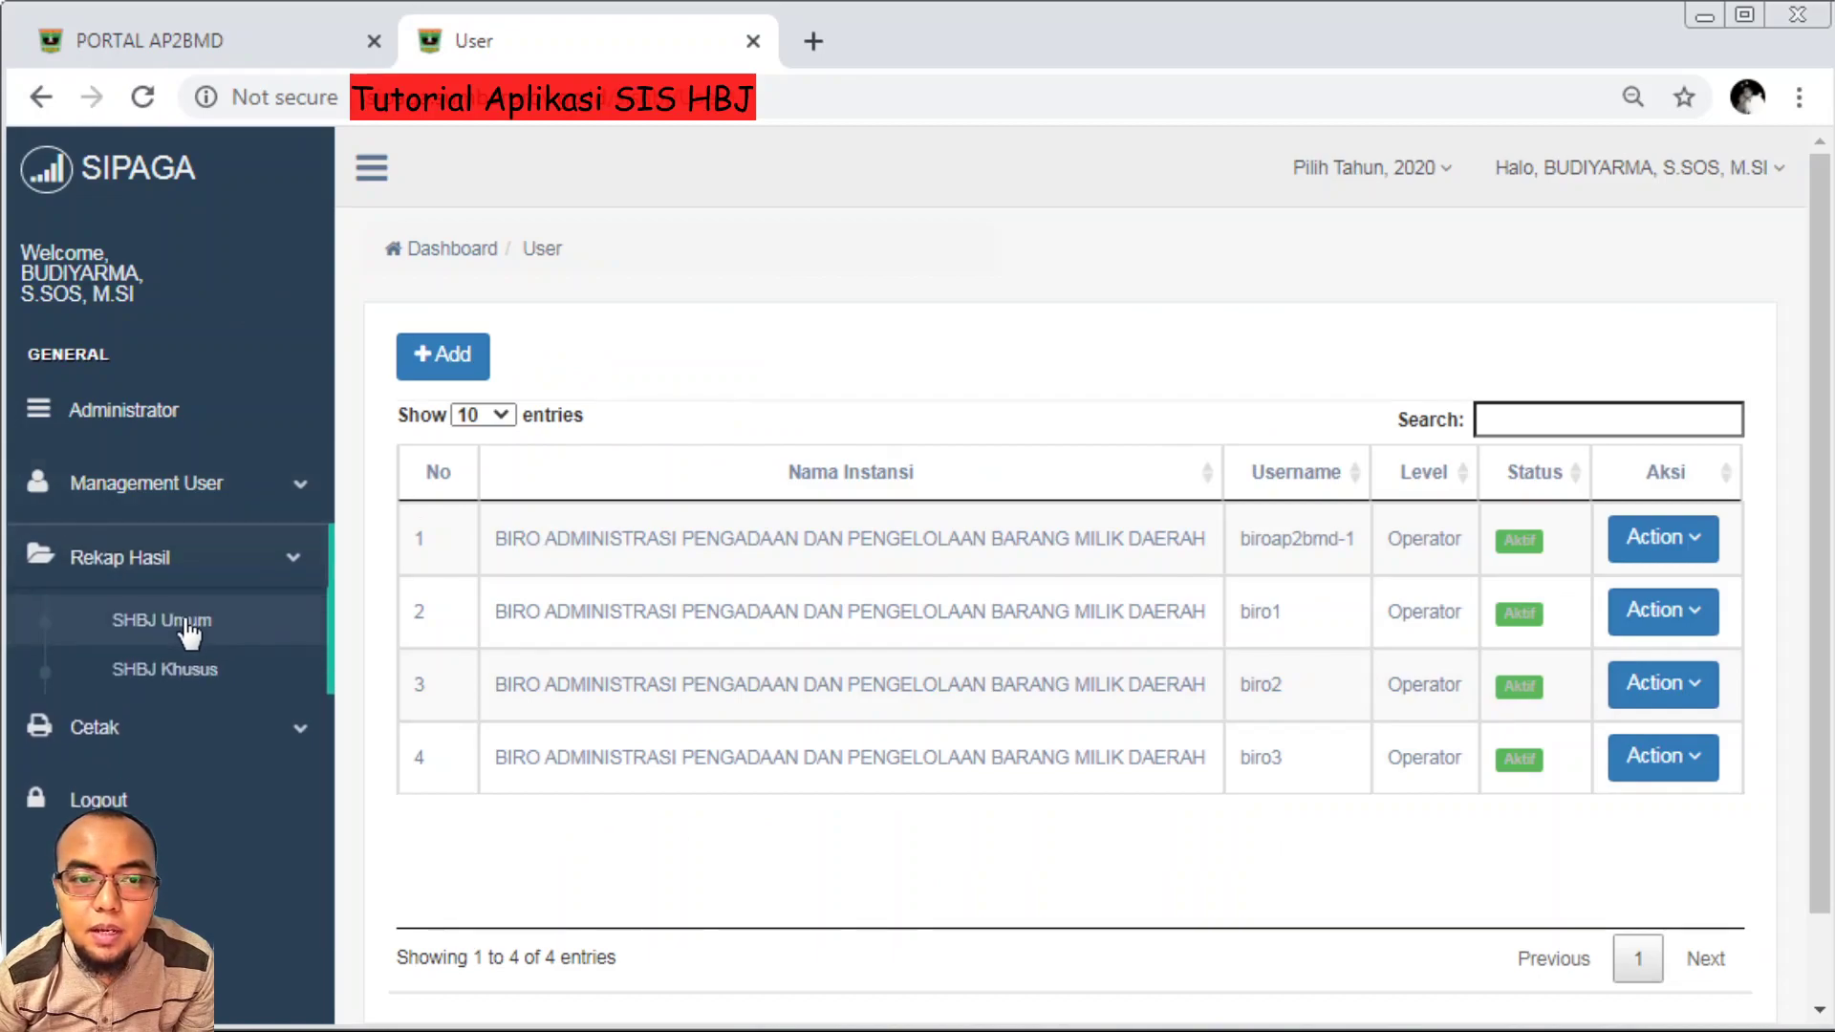
{"action": "left_click", "coordinate": [237, 633]}
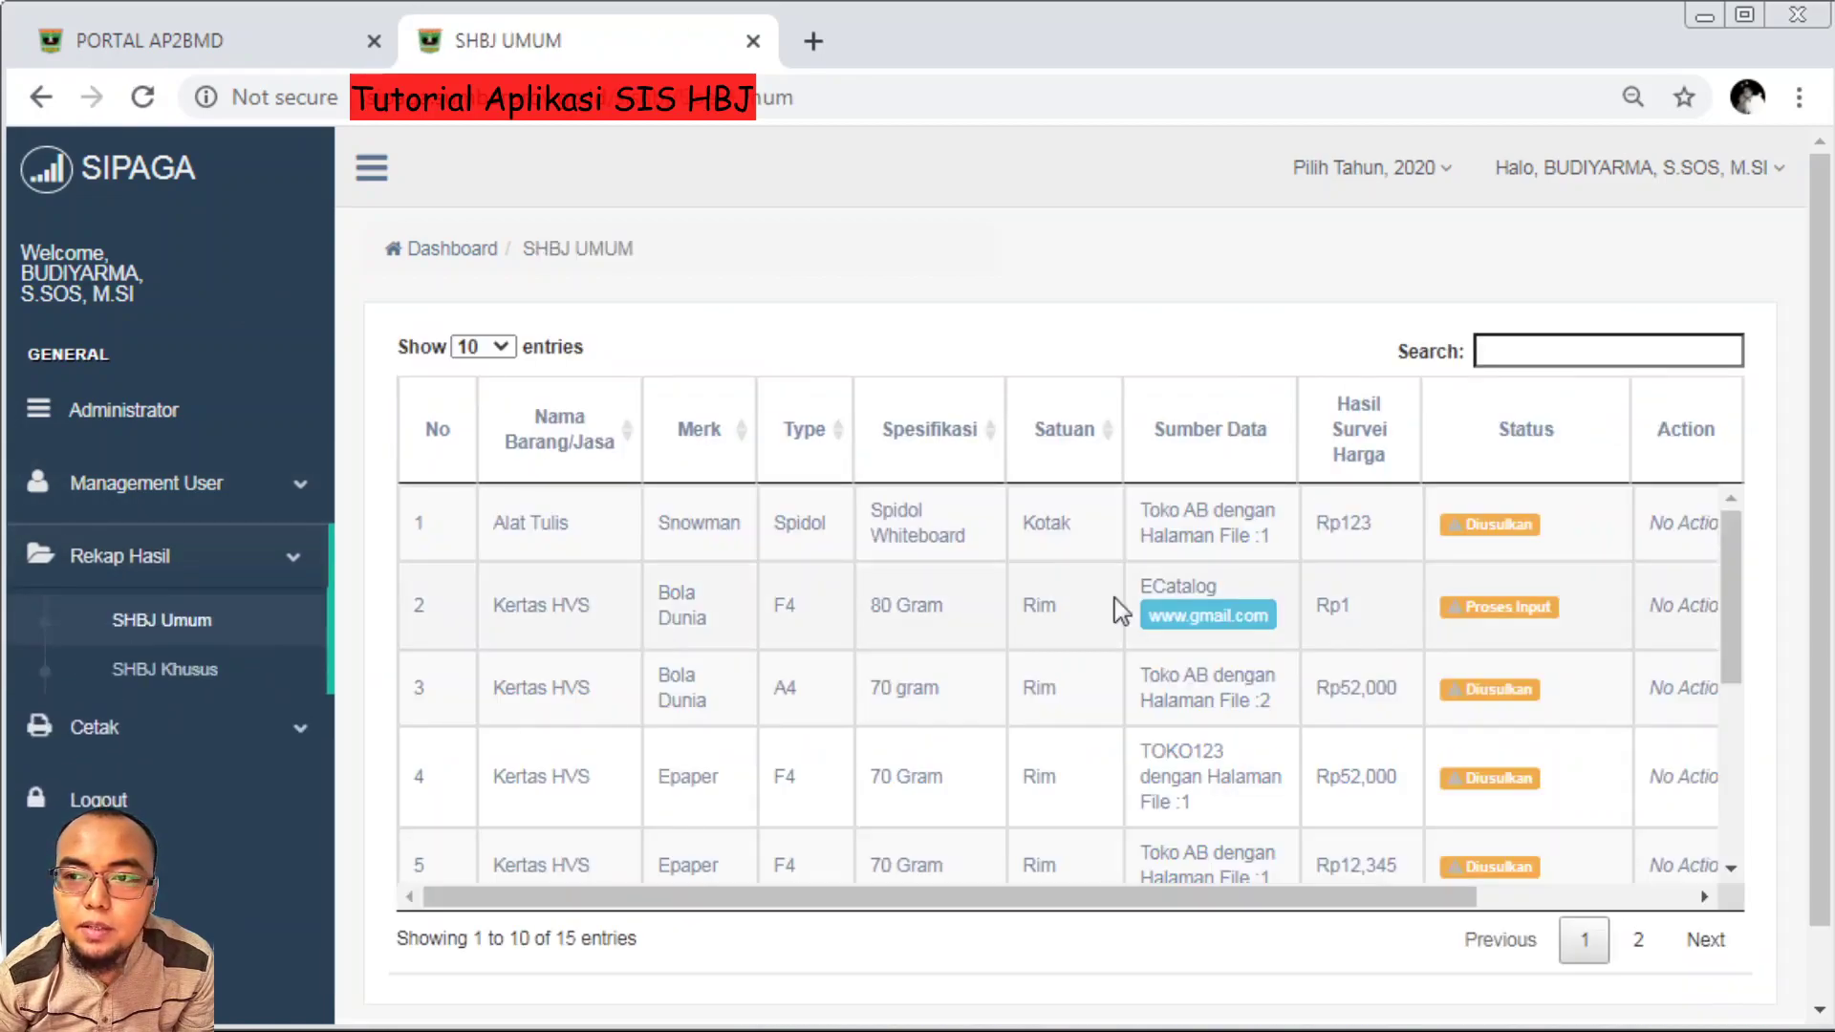
{"action": "scroll", "coordinate": [1086, 617], "scroll_direction": "down", "scroll_amount": 5}
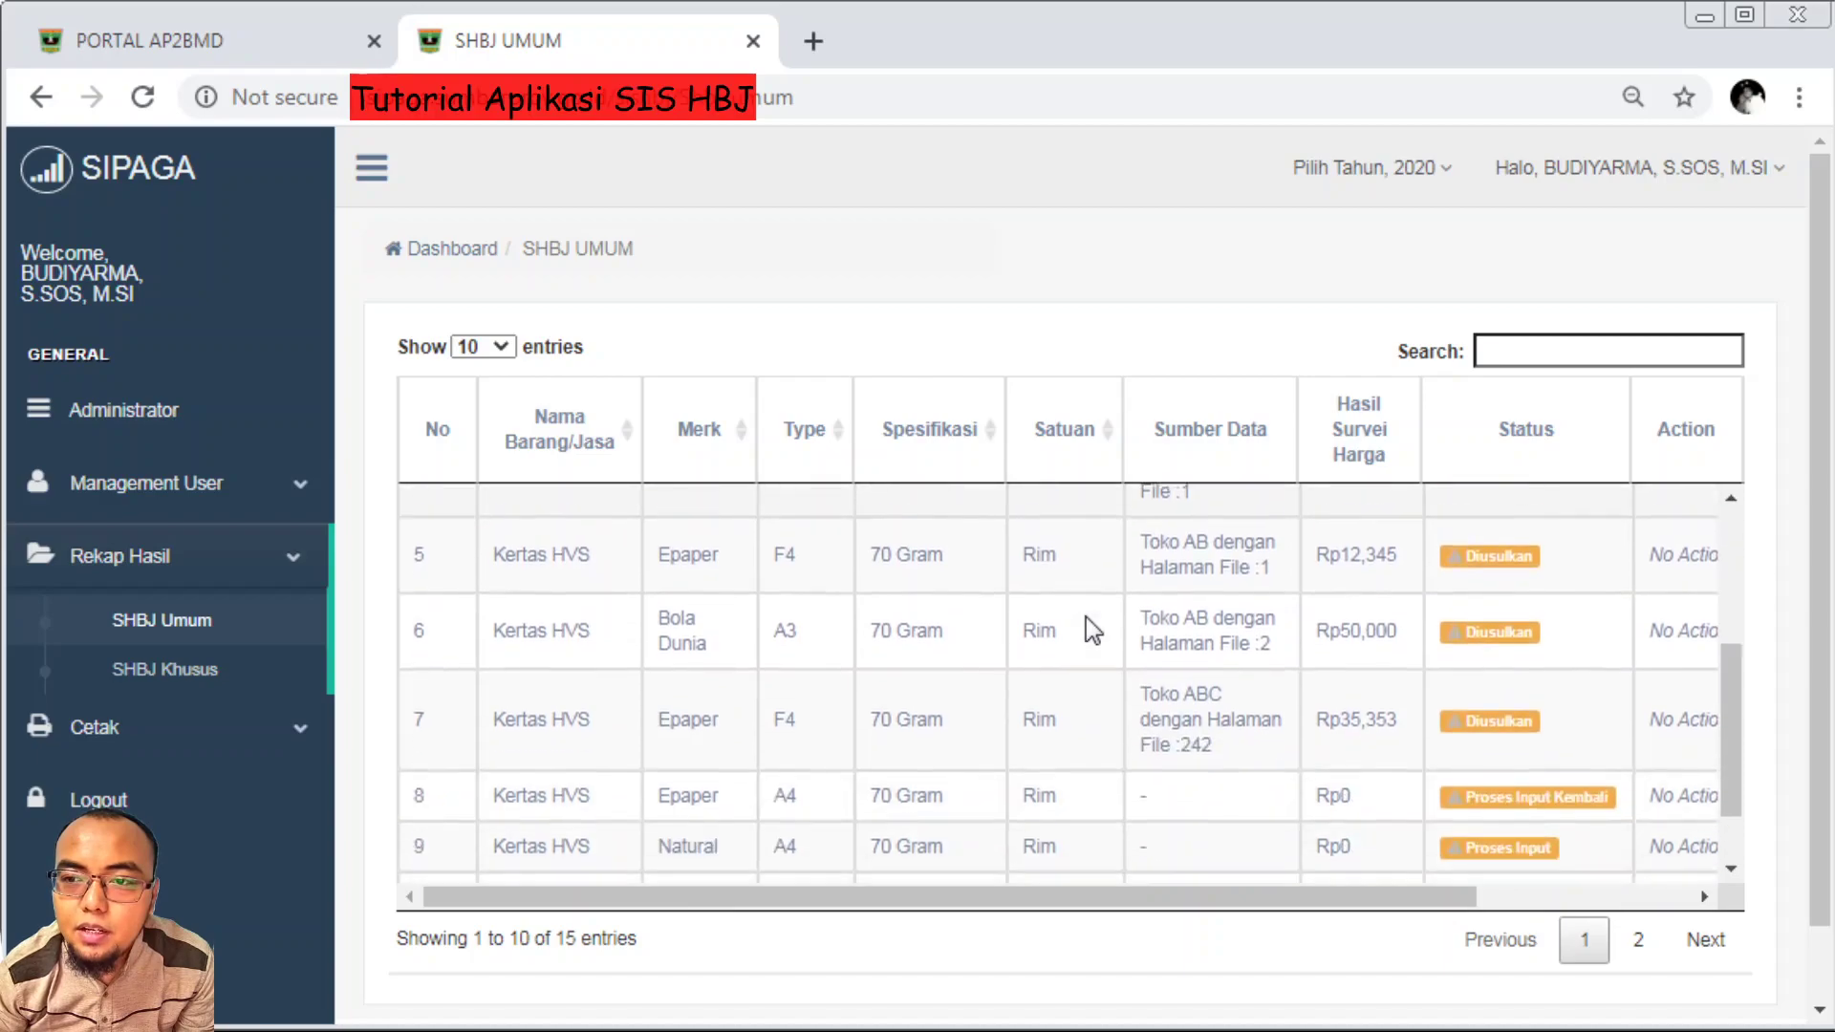
{"action": "scroll", "coordinate": [1085, 617], "scroll_direction": "up", "scroll_amount": 5}
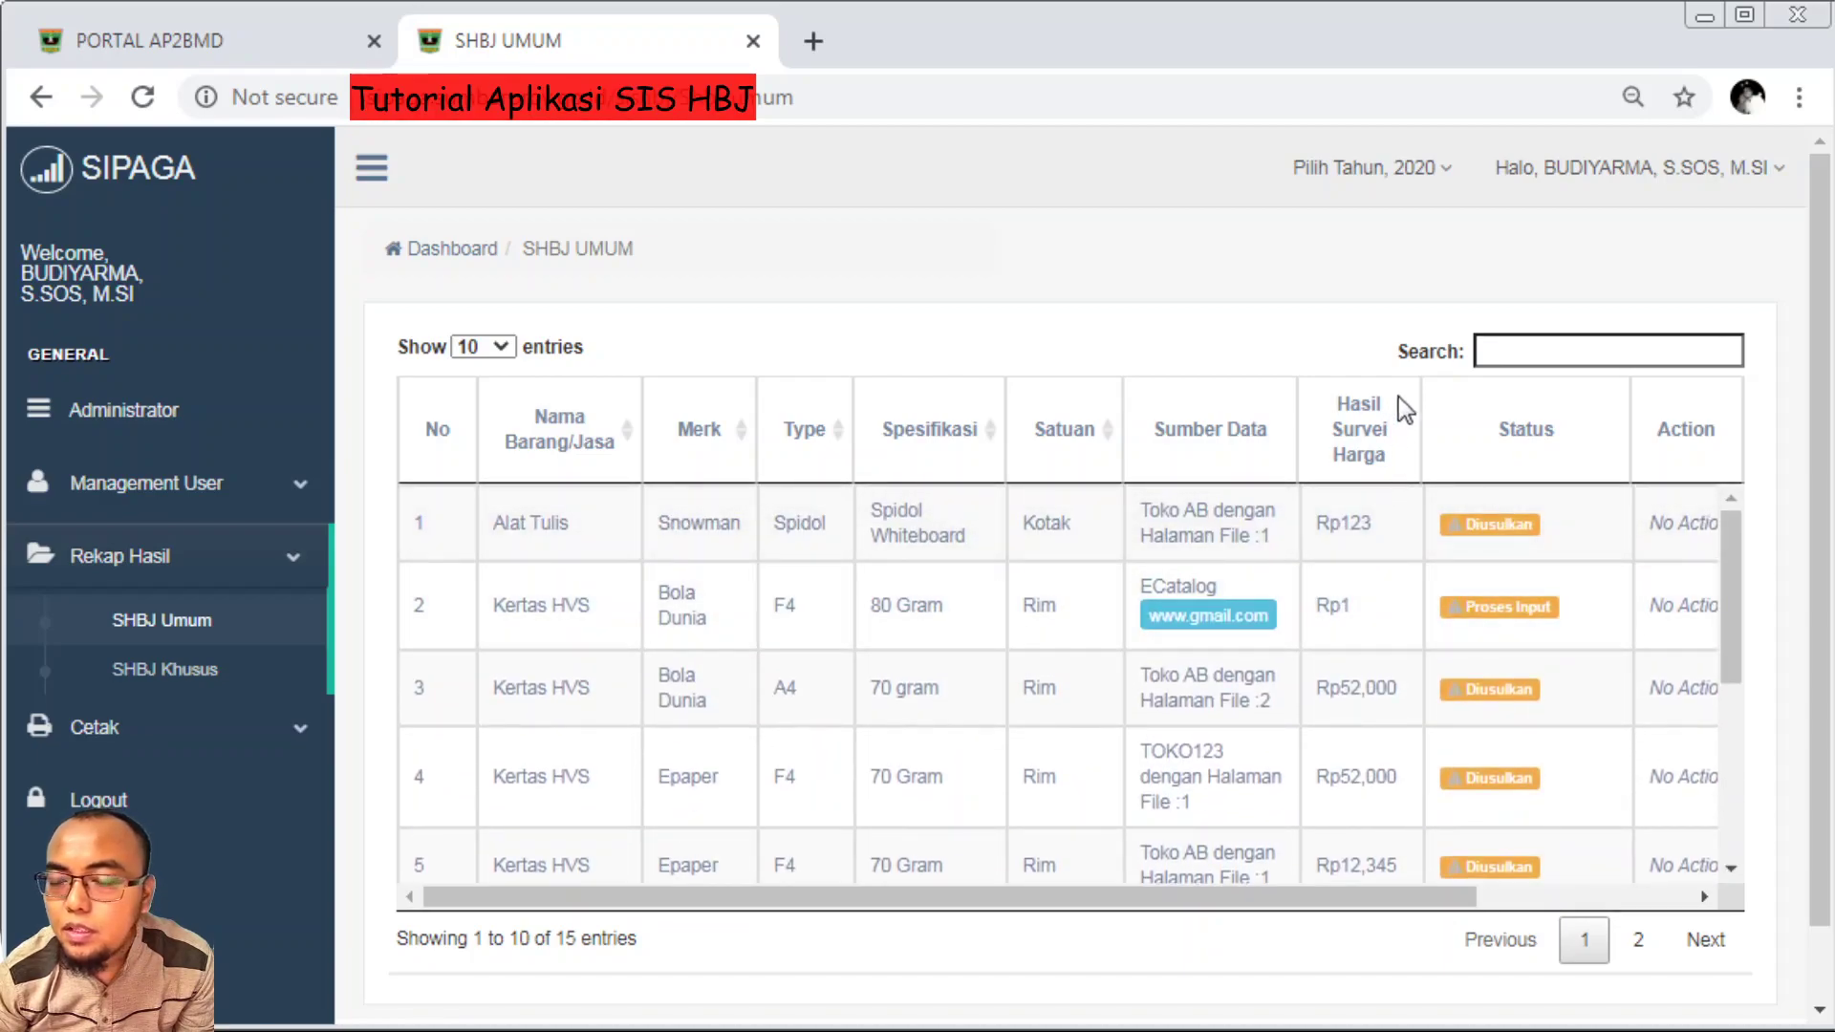
Examine the remaining SHBJ Umum recap columns, including status, action, ID and the username behind each proposed item
{"action": "left_click_drag", "start_coordinate": [1429, 897], "coordinate": [1586, 896]}
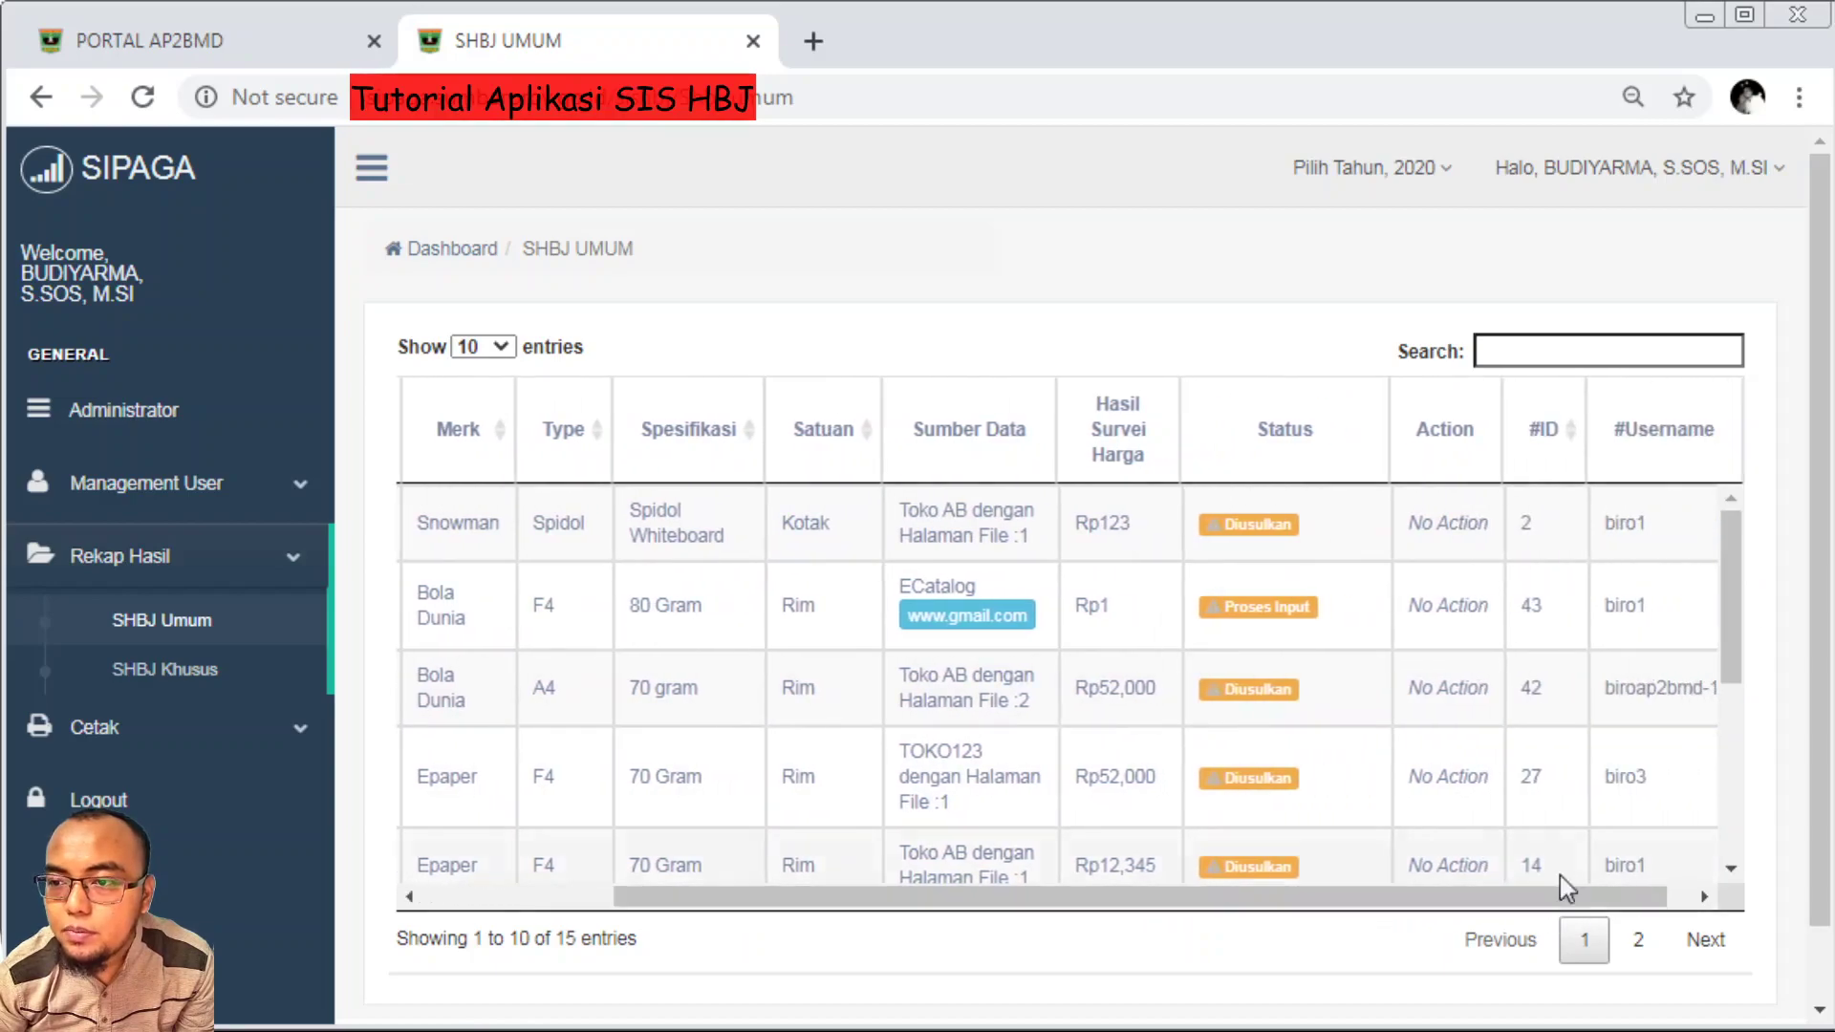
{"action": "scroll", "coordinate": [1290, 631], "scroll_direction": "down", "scroll_amount": 5}
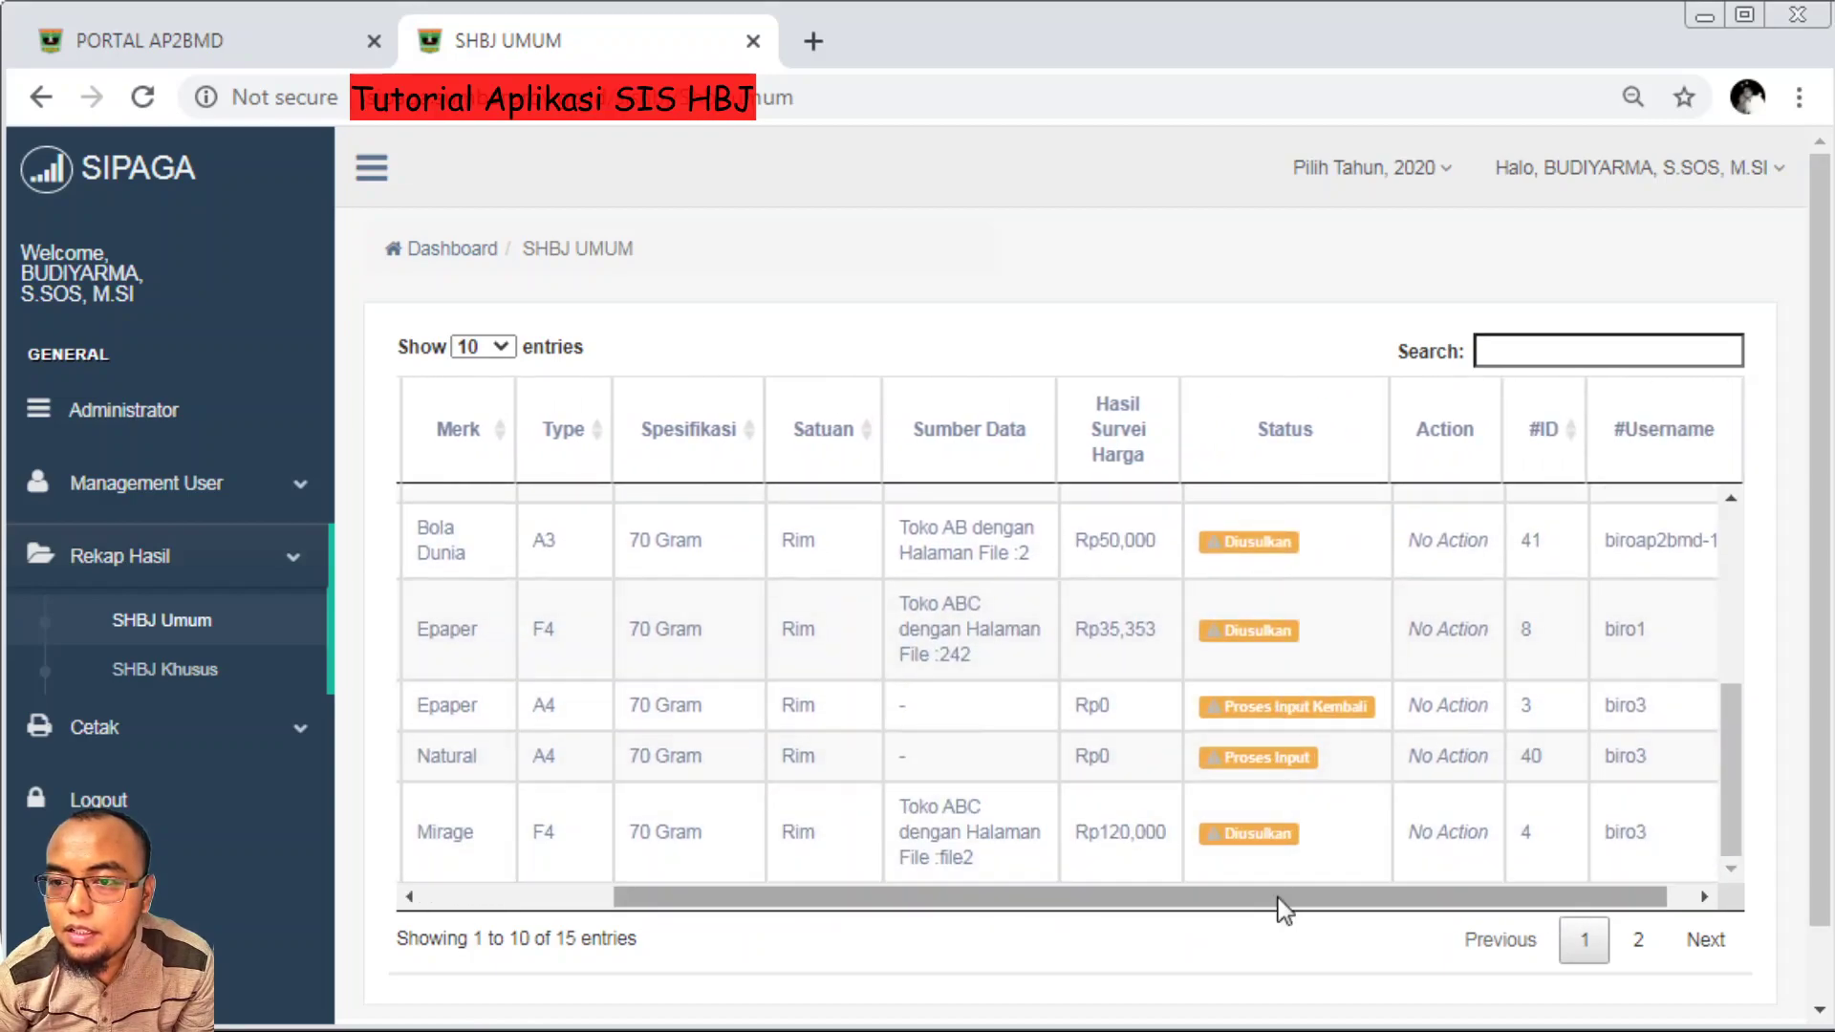
{"action": "left_click_drag", "start_coordinate": [1372, 882], "coordinate": [1554, 897]}
{"action": "scroll", "coordinate": [1606, 807], "scroll_direction": "up", "scroll_amount": 4}
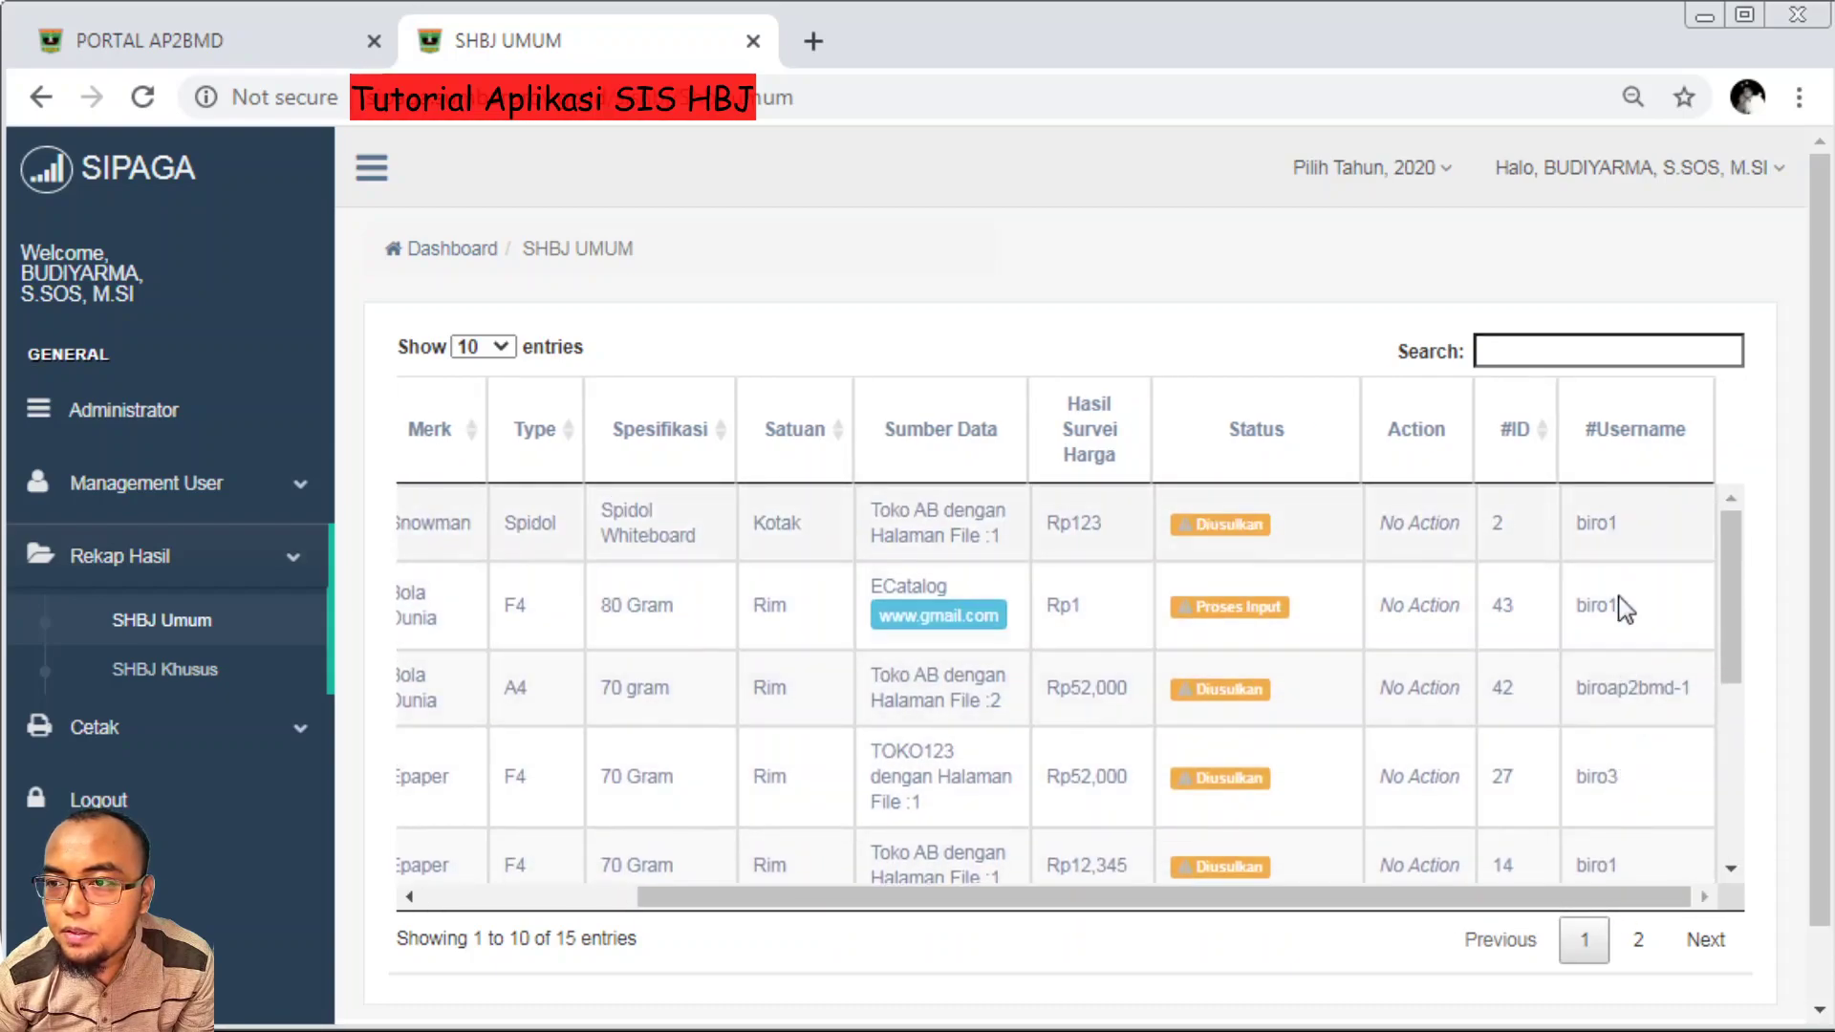
{"action": "scroll", "coordinate": [1621, 638], "scroll_direction": "down", "scroll_amount": 1}
{"action": "scroll", "coordinate": [1621, 639], "scroll_direction": "down", "scroll_amount": 3}
{"action": "left_click_drag", "start_coordinate": [1537, 899], "coordinate": [1653, 900]}
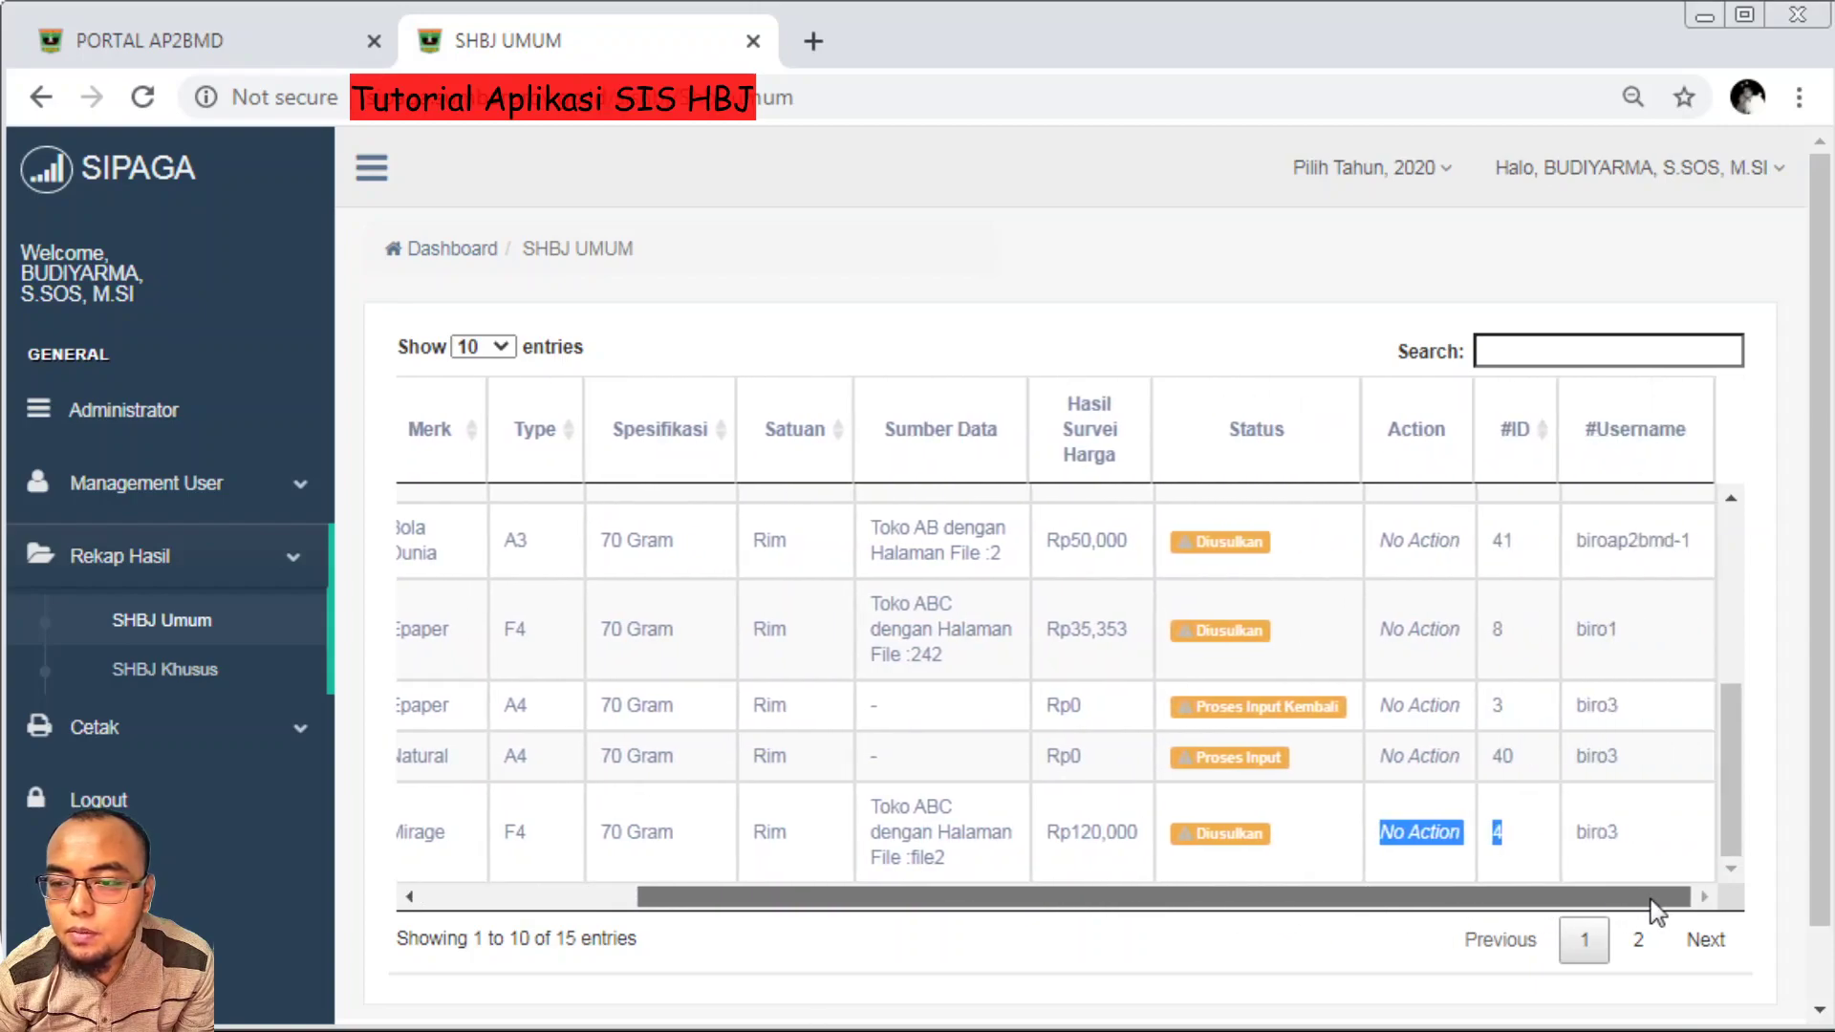
{"action": "left_click_drag", "start_coordinate": [1217, 894], "coordinate": [811, 900]}
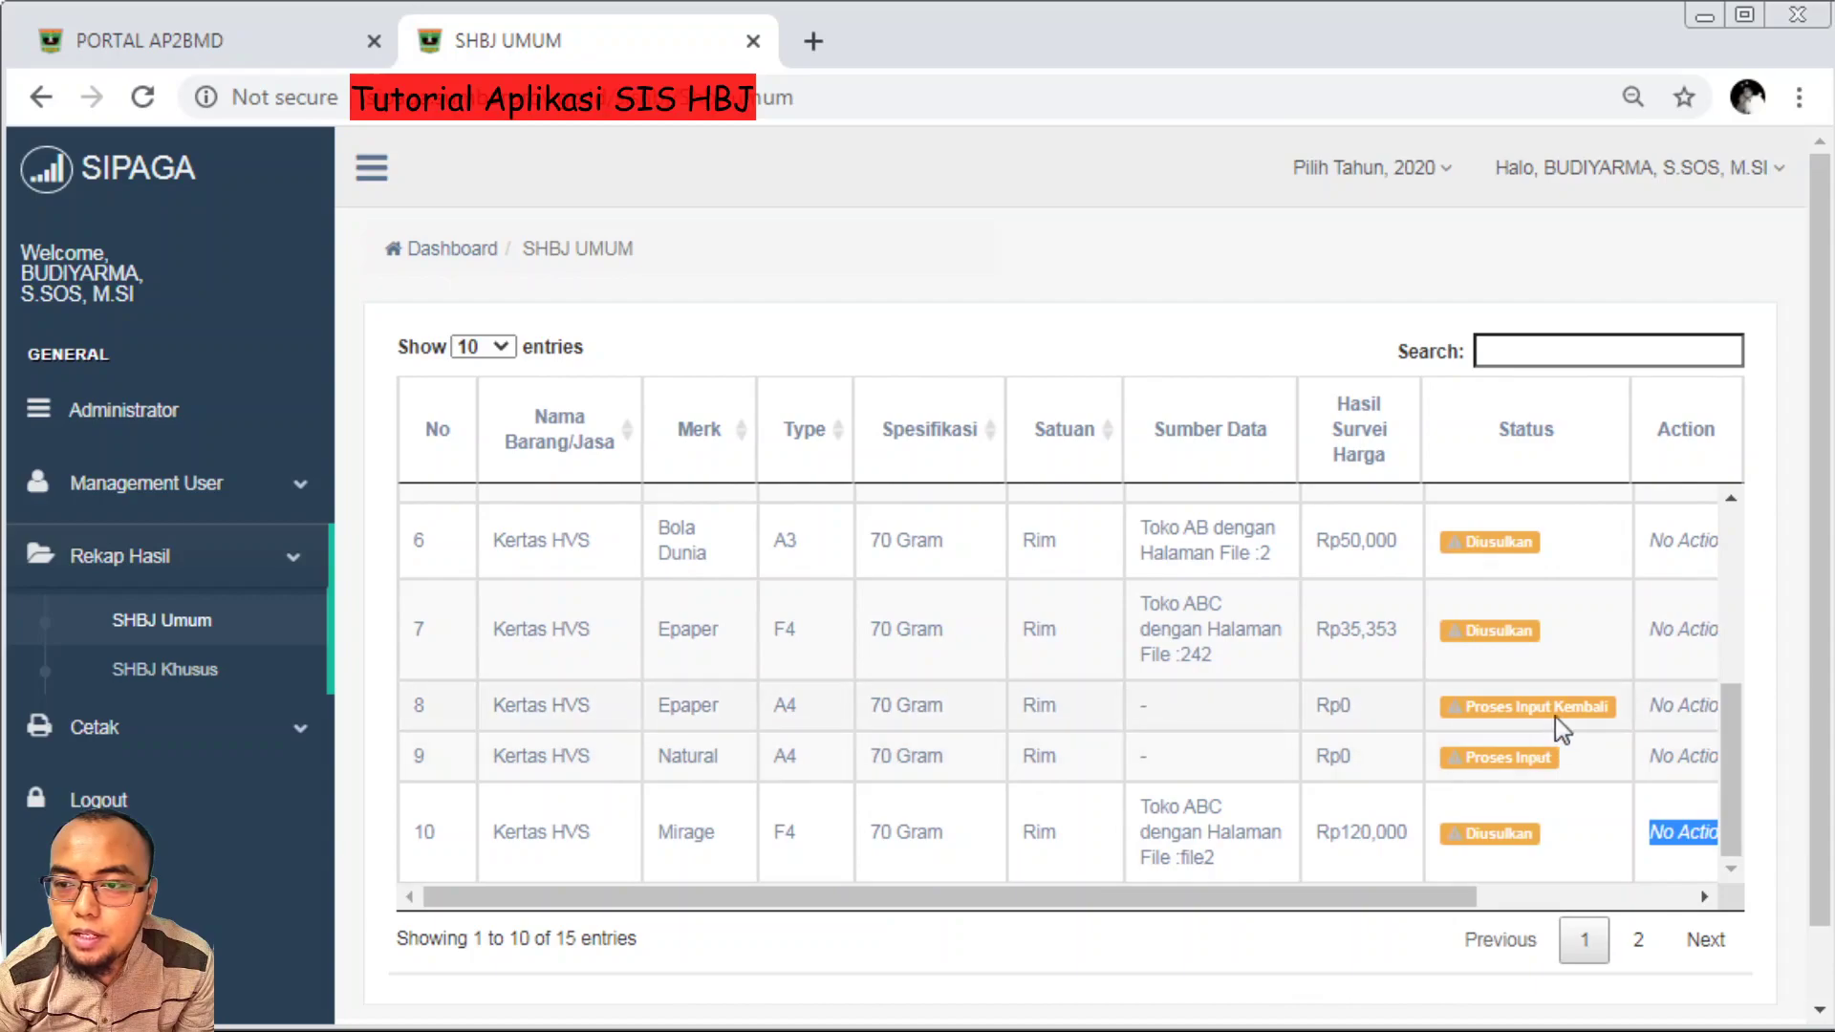
{"action": "left_click_drag", "start_coordinate": [1191, 899], "coordinate": [1488, 903]}
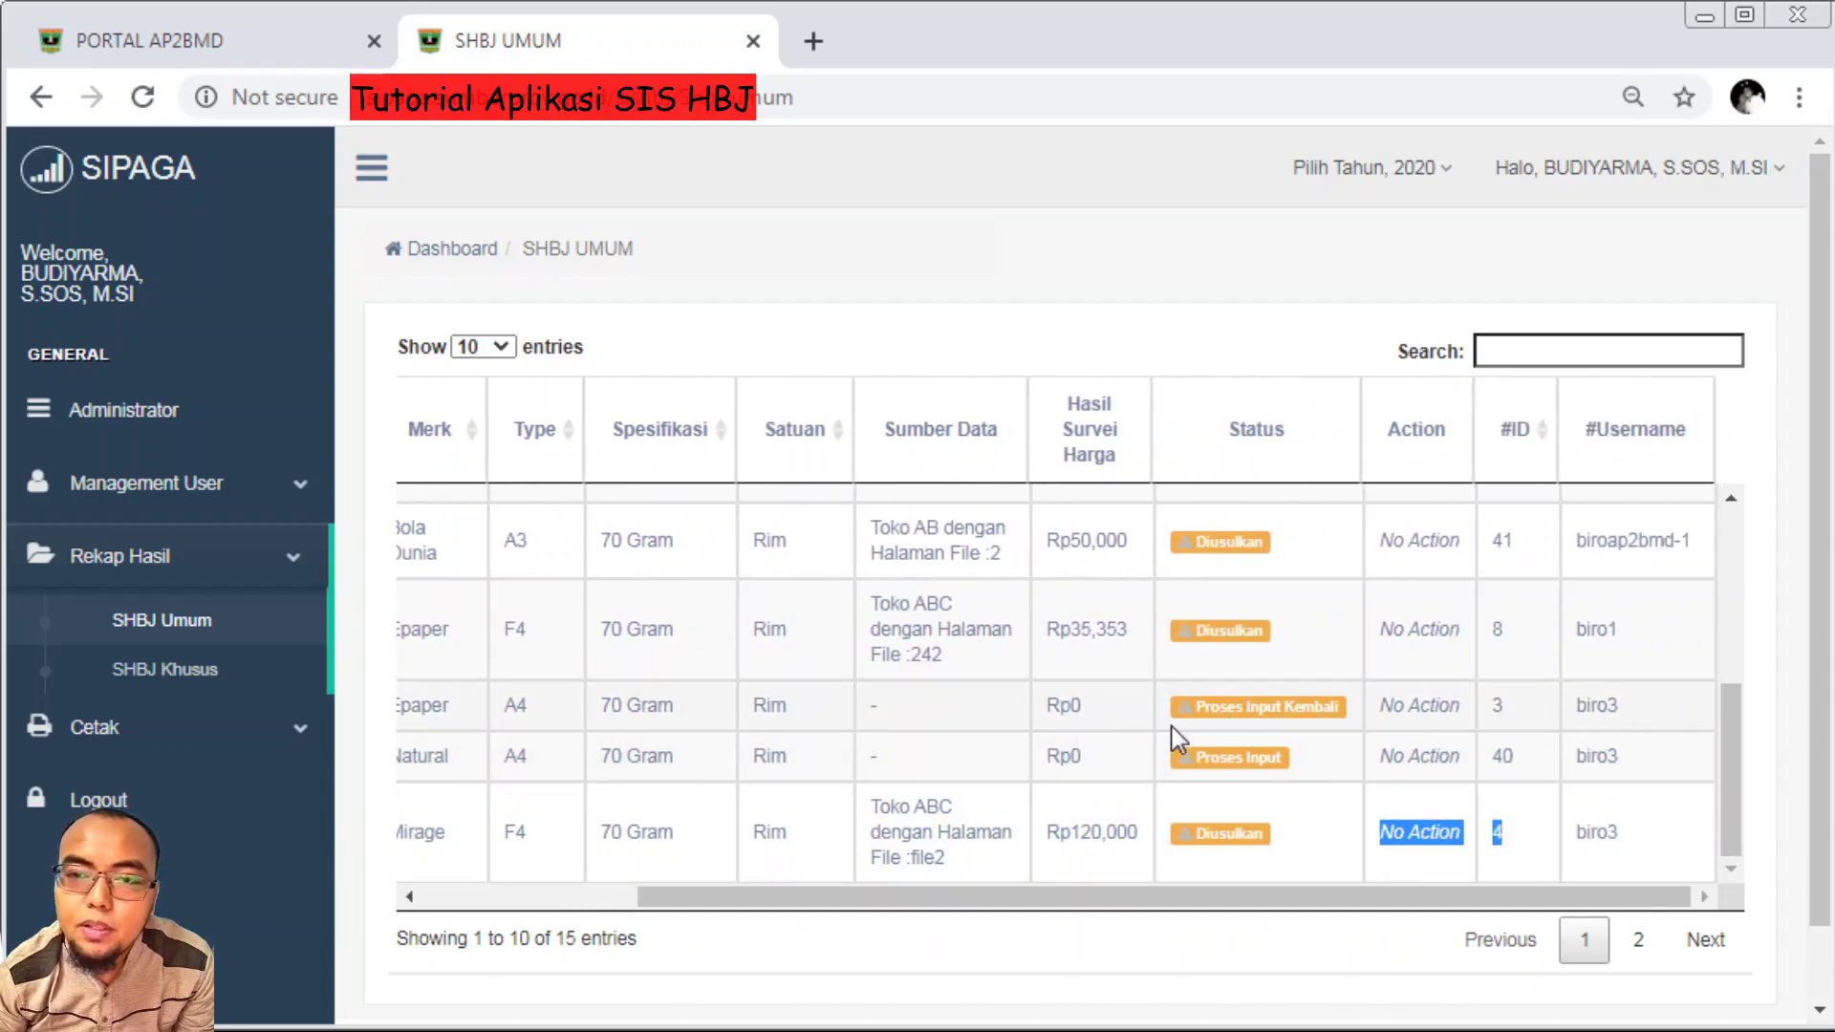
{"action": "left_click_drag", "start_coordinate": [1183, 904], "coordinate": [926, 905]}
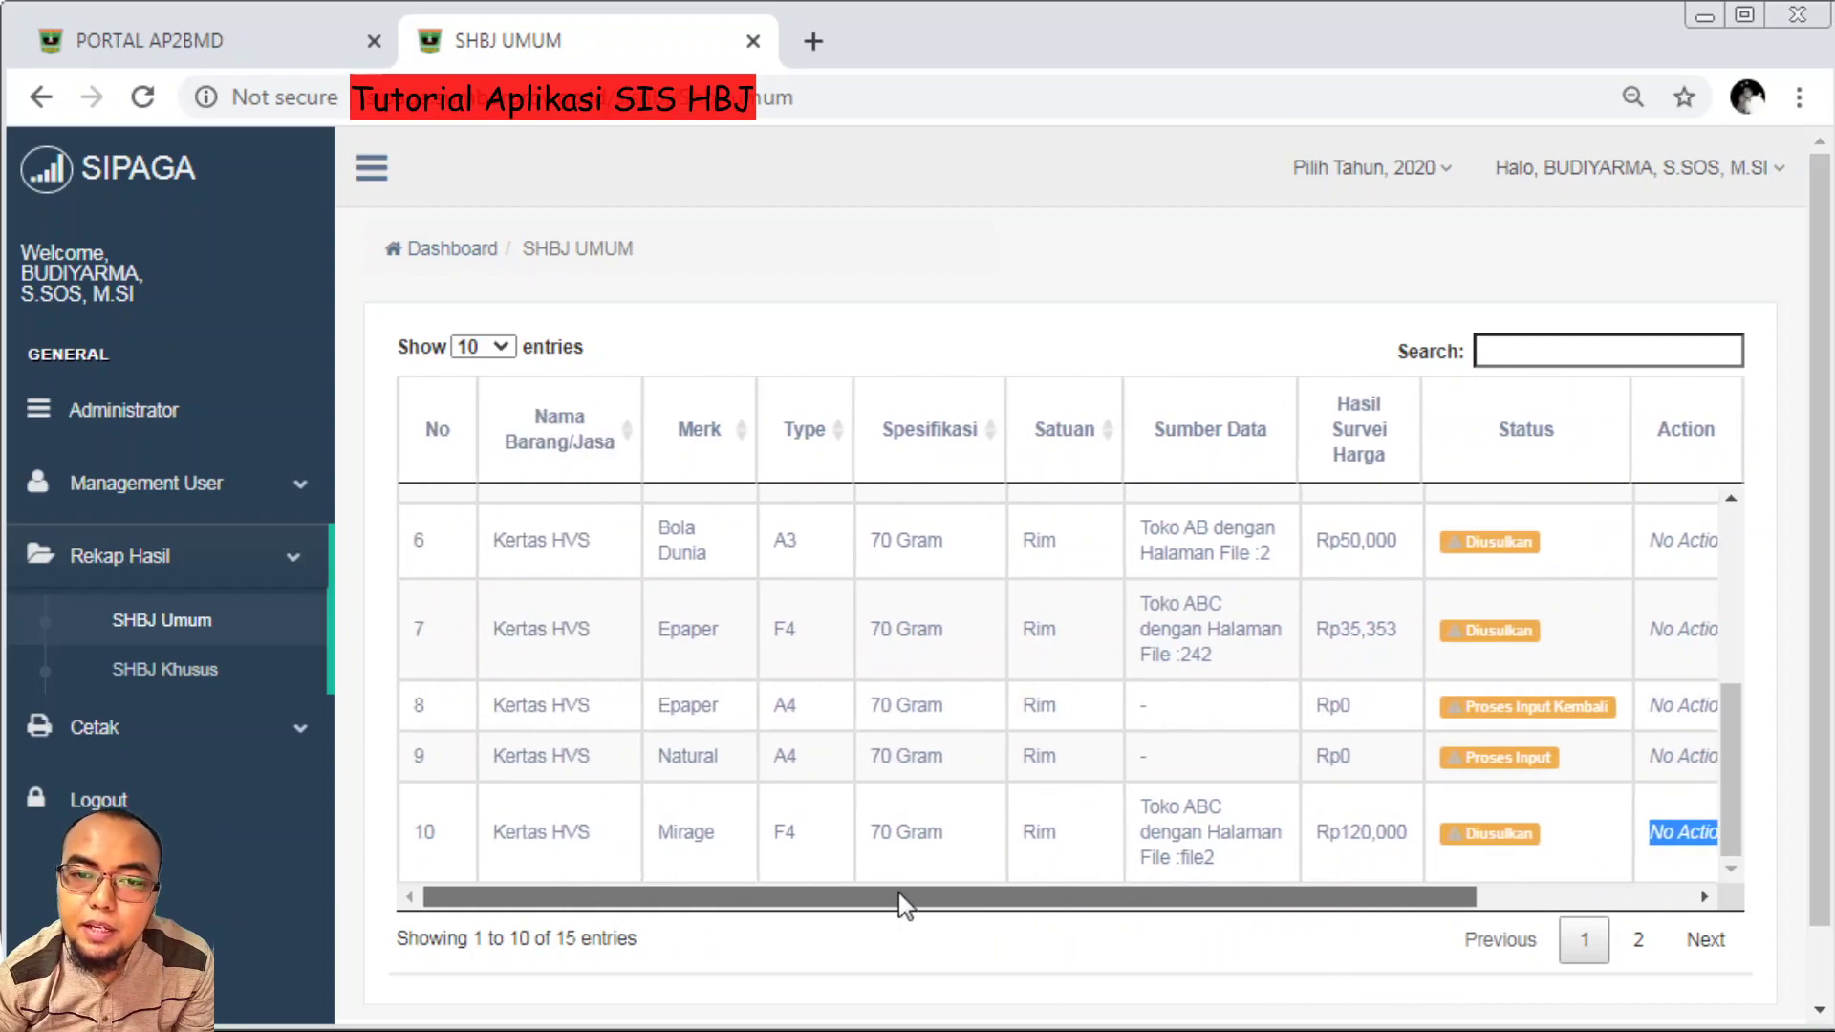
Open the SHBJ Khusus recap and look through the data sources and survey prices for the three locations
{"action": "left_click", "coordinate": [180, 686]}
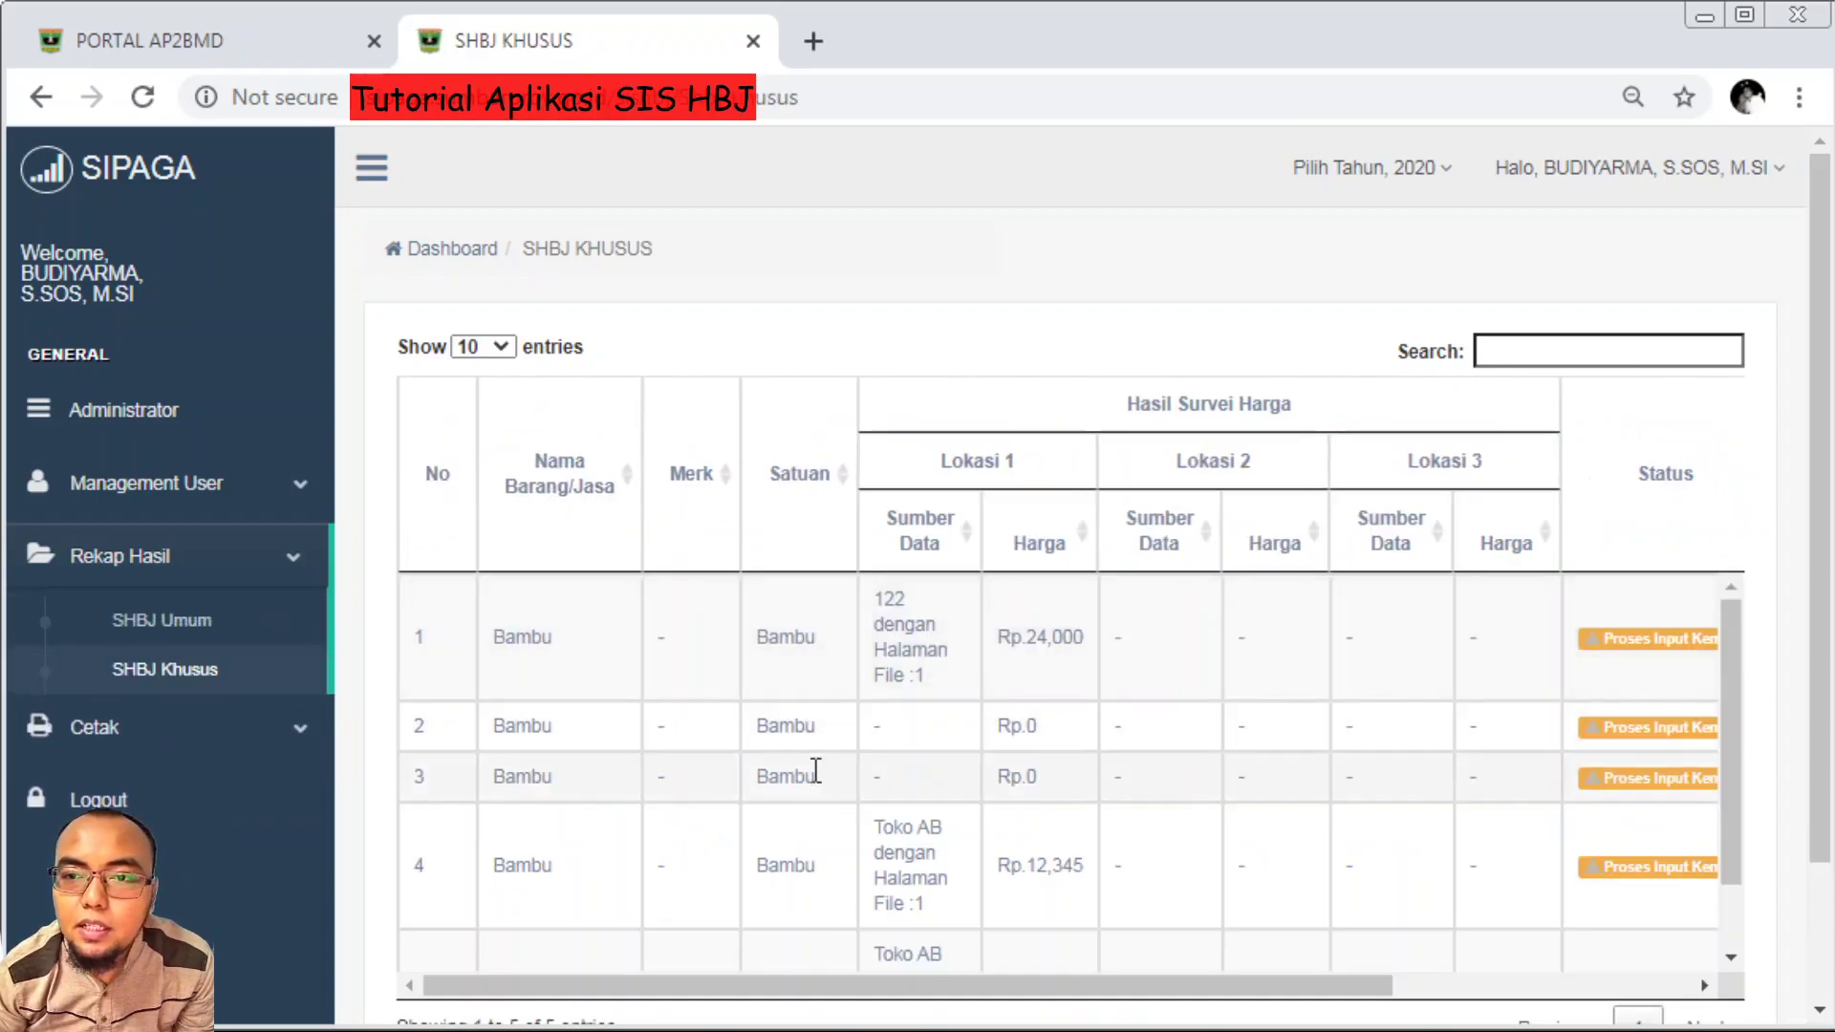
{"action": "scroll", "coordinate": [885, 726], "scroll_direction": "down", "scroll_amount": 1}
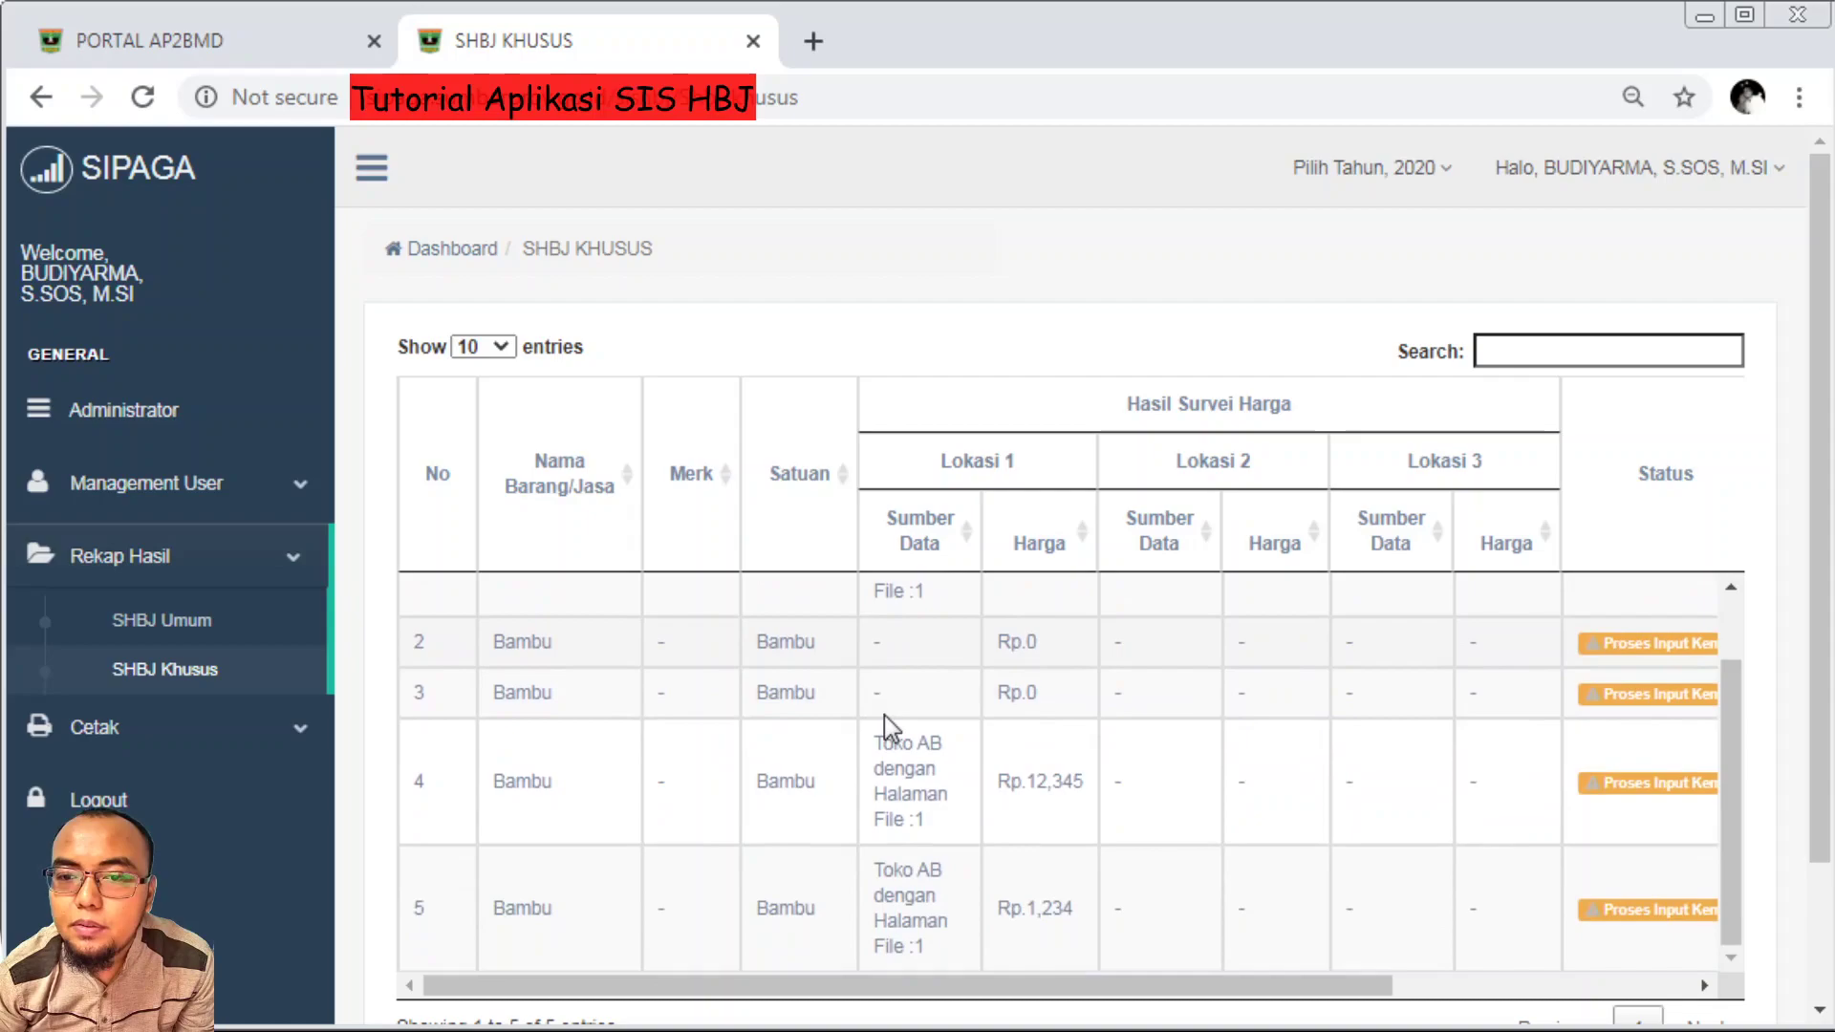
{"action": "scroll", "coordinate": [886, 726], "scroll_direction": "up", "scroll_amount": 1}
{"action": "scroll", "coordinate": [956, 621], "scroll_direction": "down", "scroll_amount": 1}
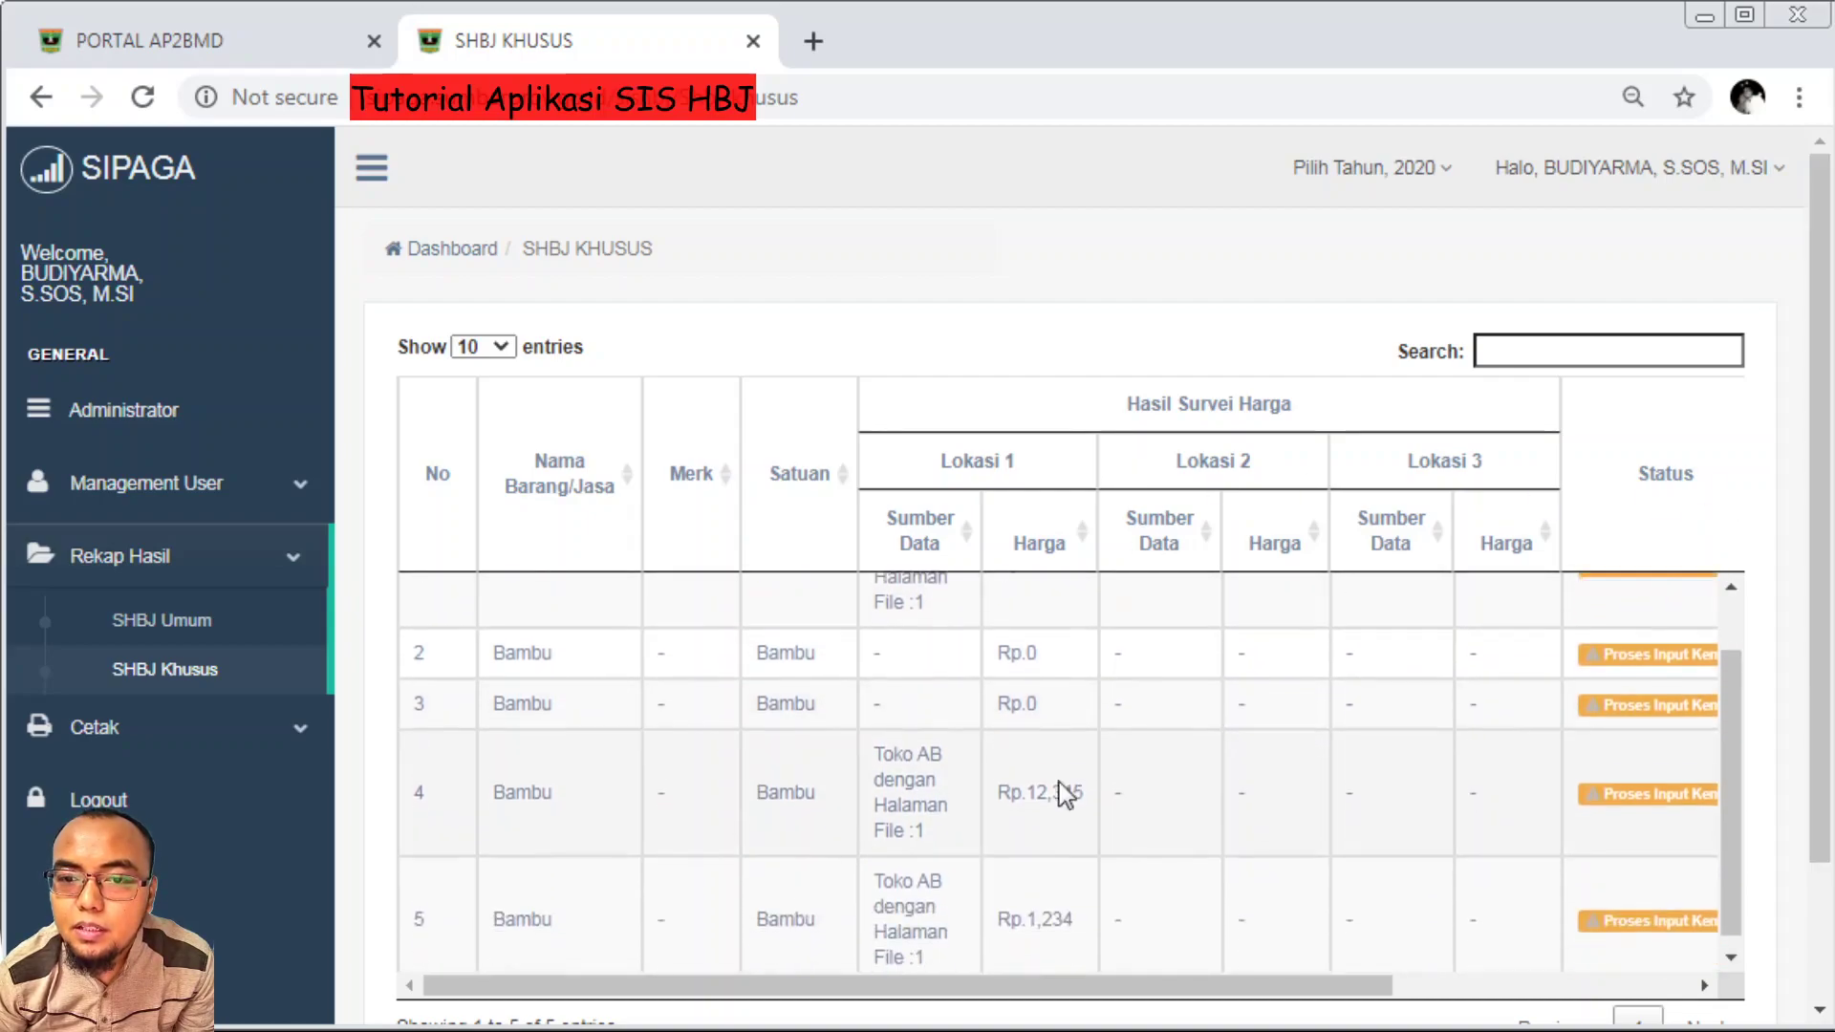
Generate the proposal (Usulan) printout for Jenis HBJ Khusus, view it, and close it
{"action": "left_click", "coordinate": [199, 748]}
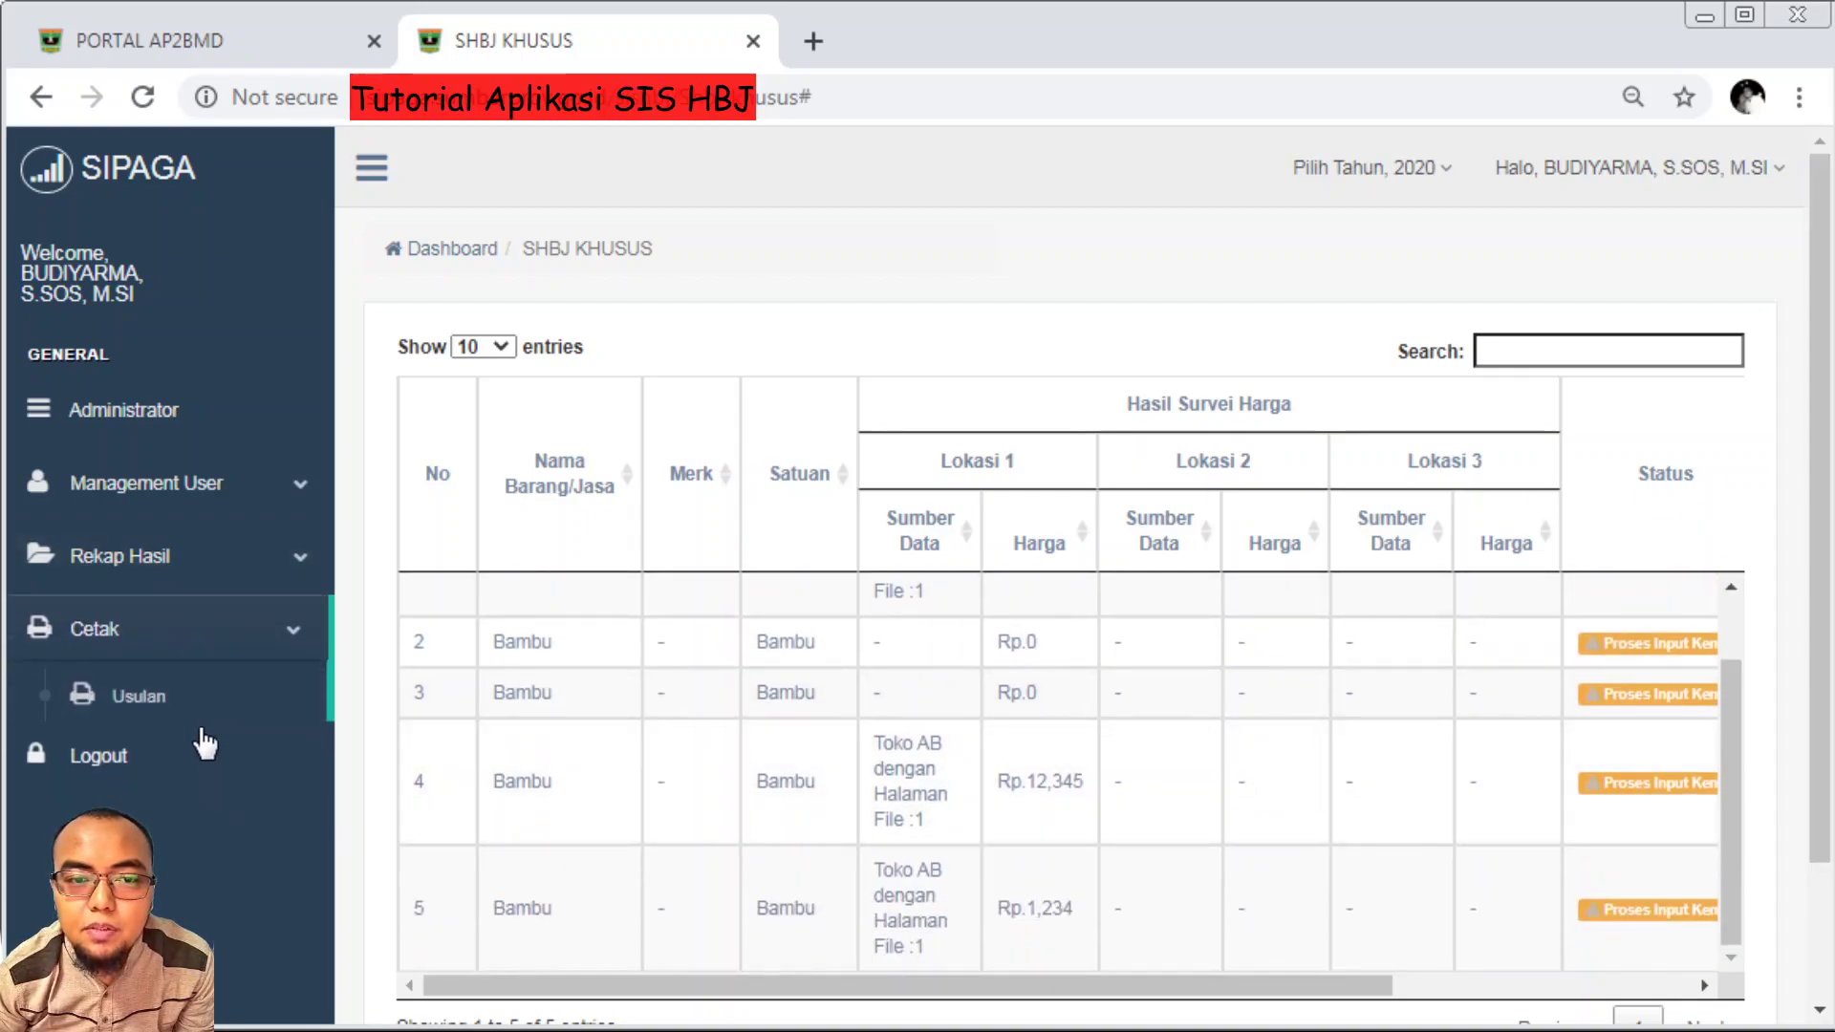
{"action": "left_click", "coordinate": [204, 709]}
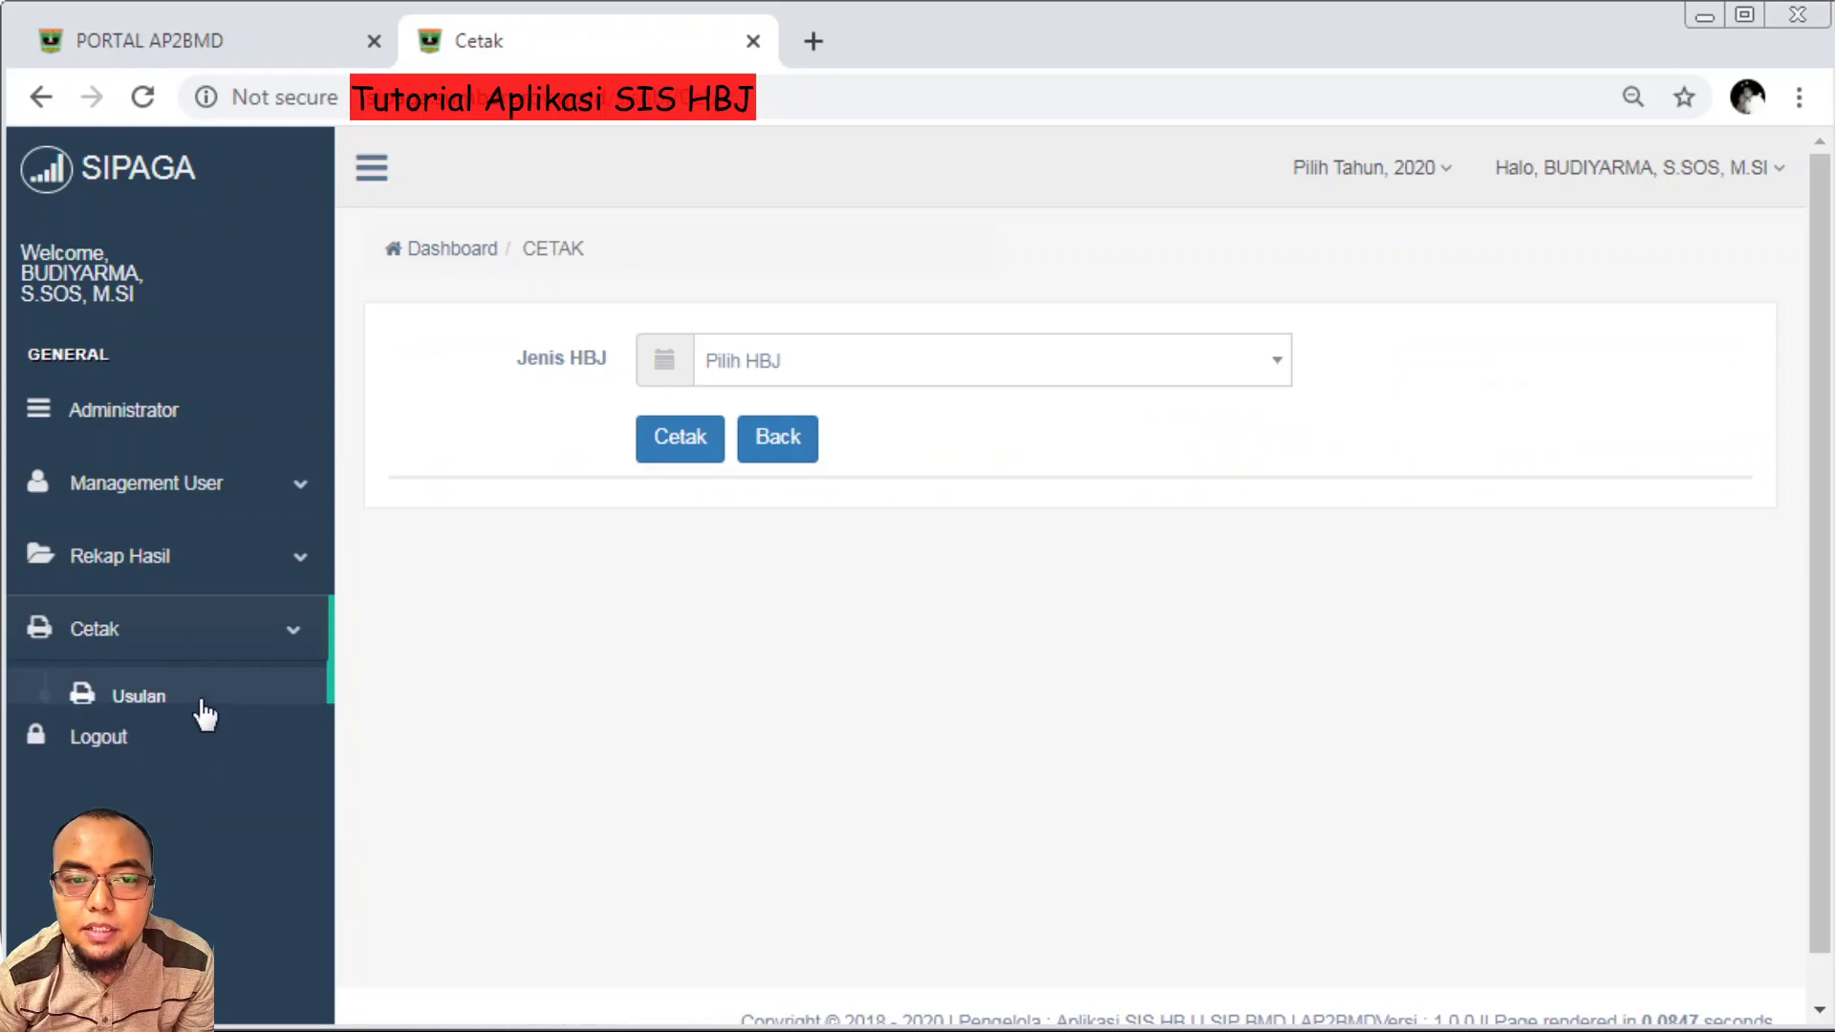
{"action": "left_click", "coordinate": [1234, 354]}
{"action": "left_click", "coordinate": [1075, 511]}
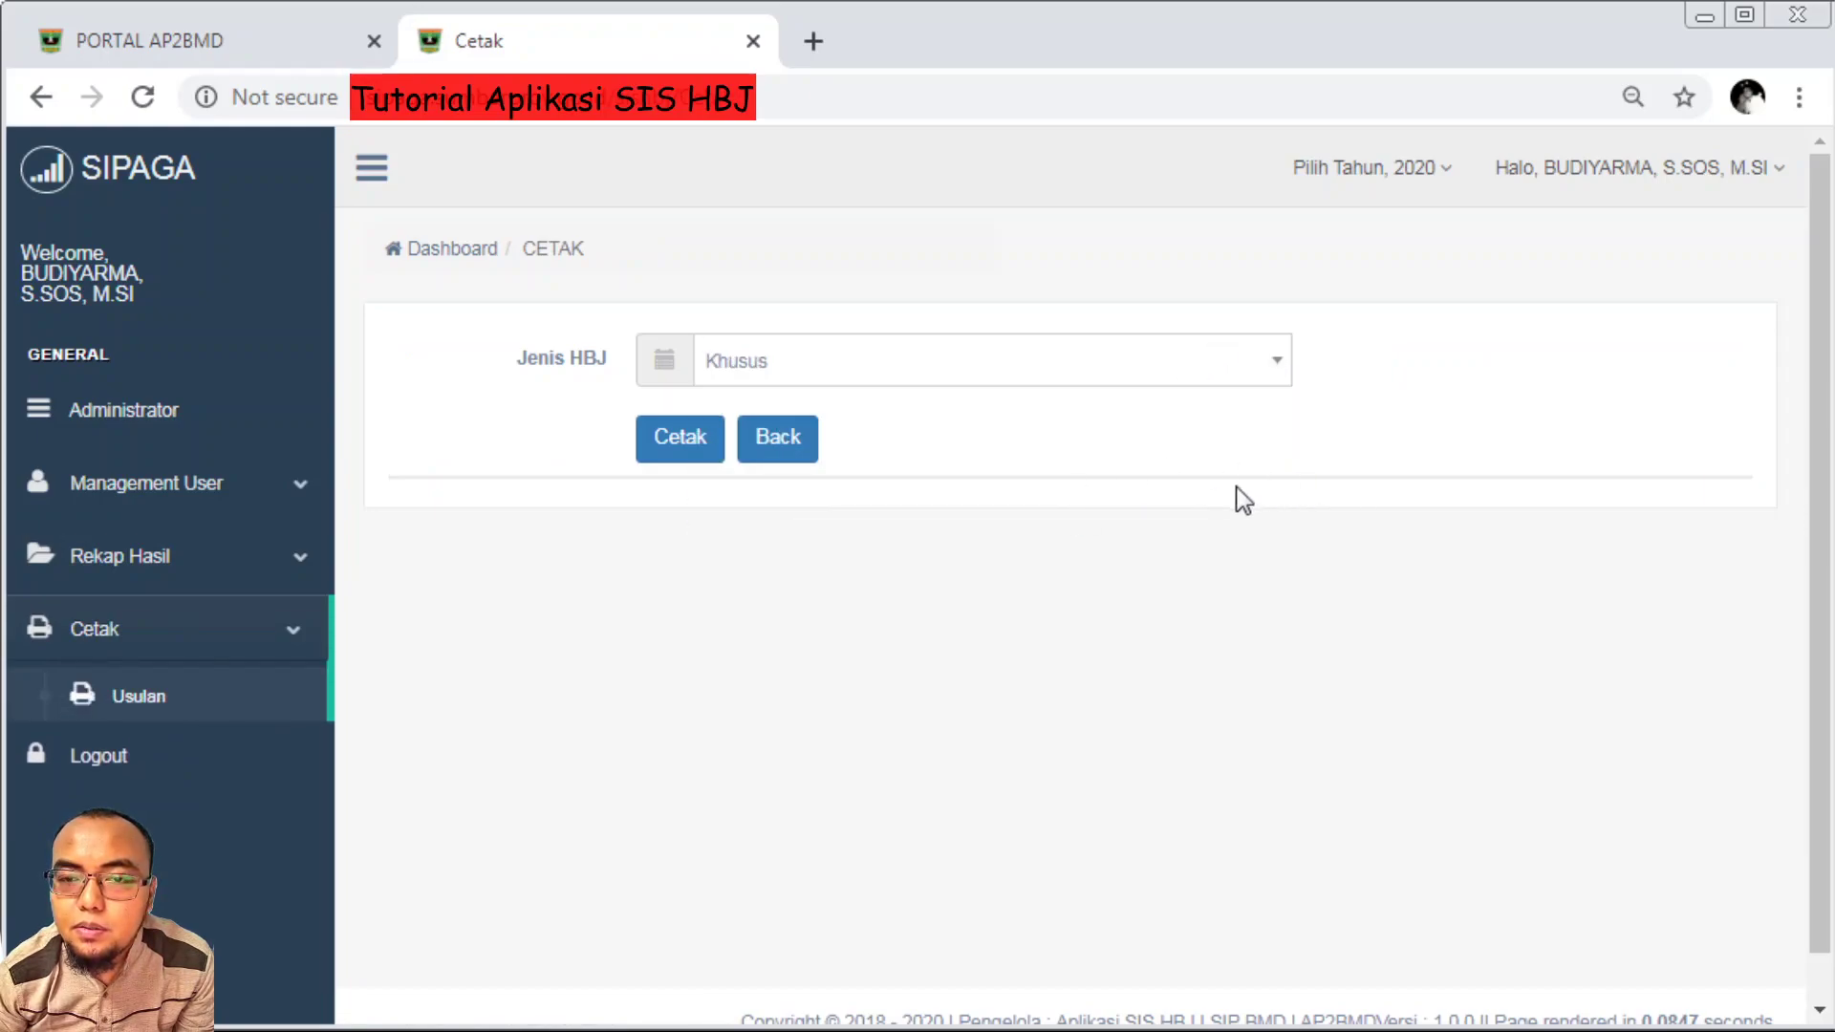
{"action": "left_click", "coordinate": [687, 451]}
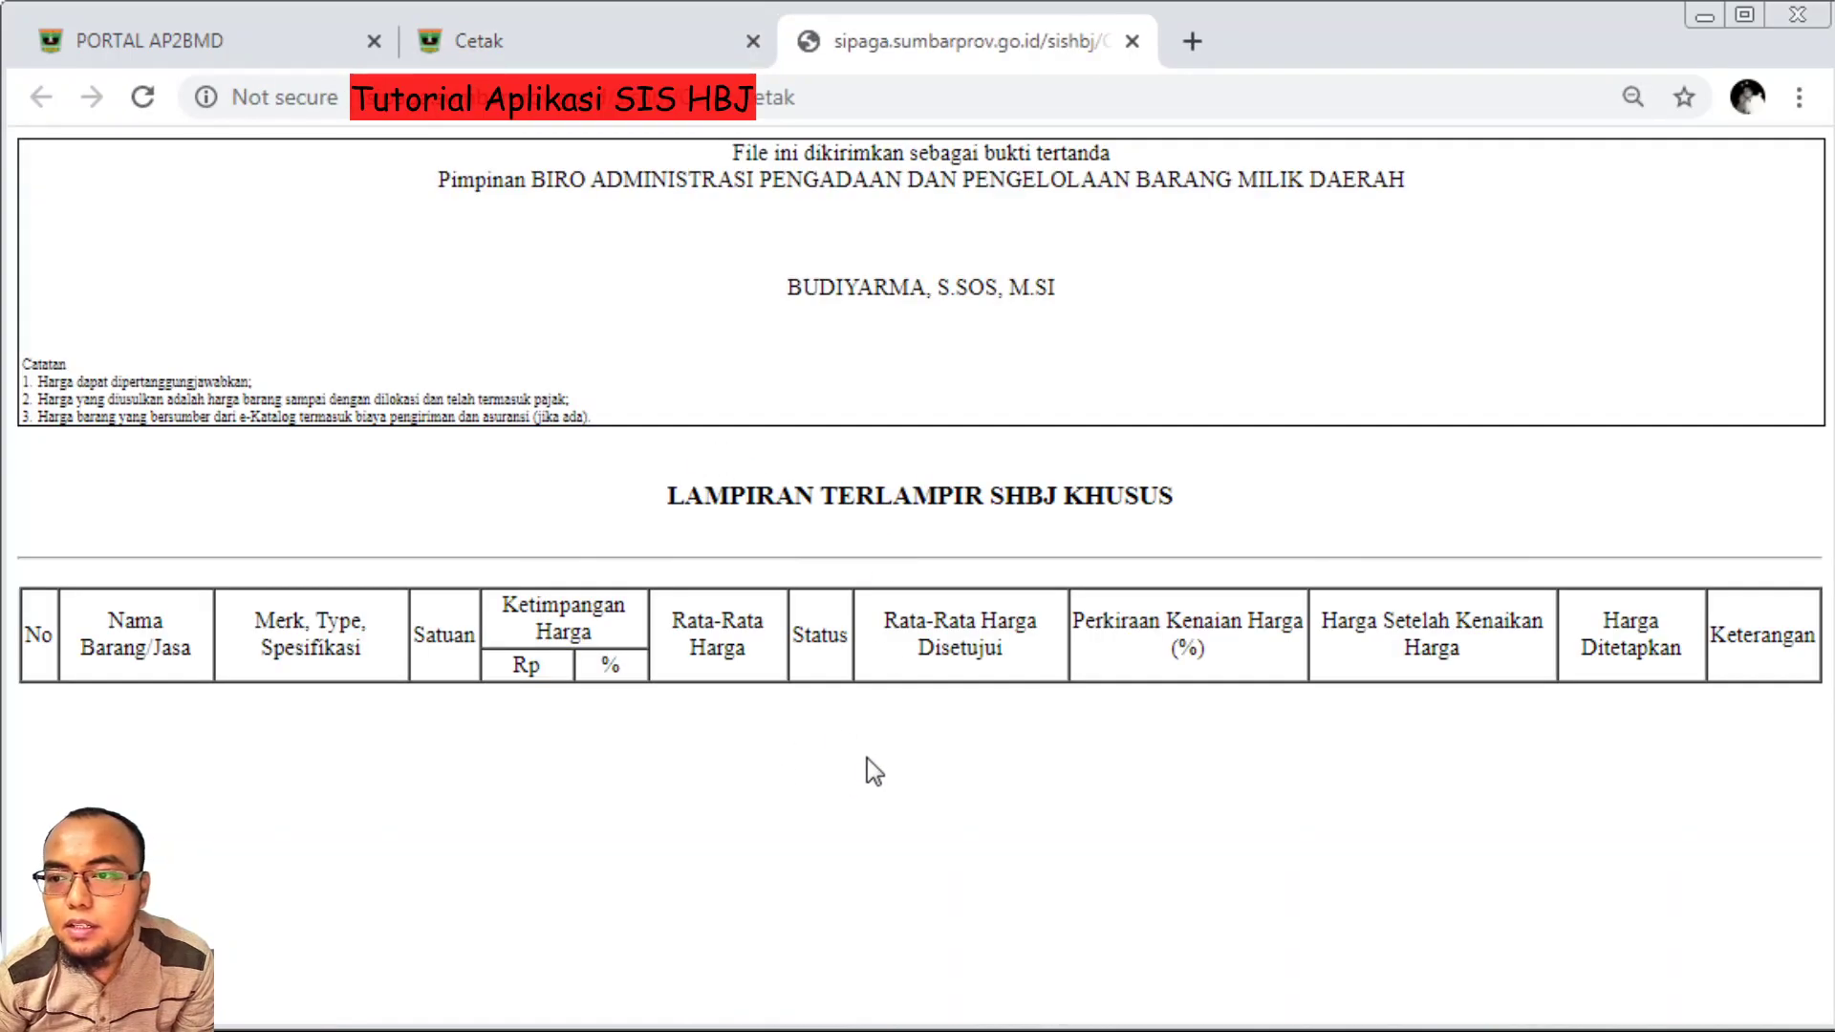
{"action": "key", "text": "ctrl+minus"}
{"action": "key", "text": "ctrl+plus"}
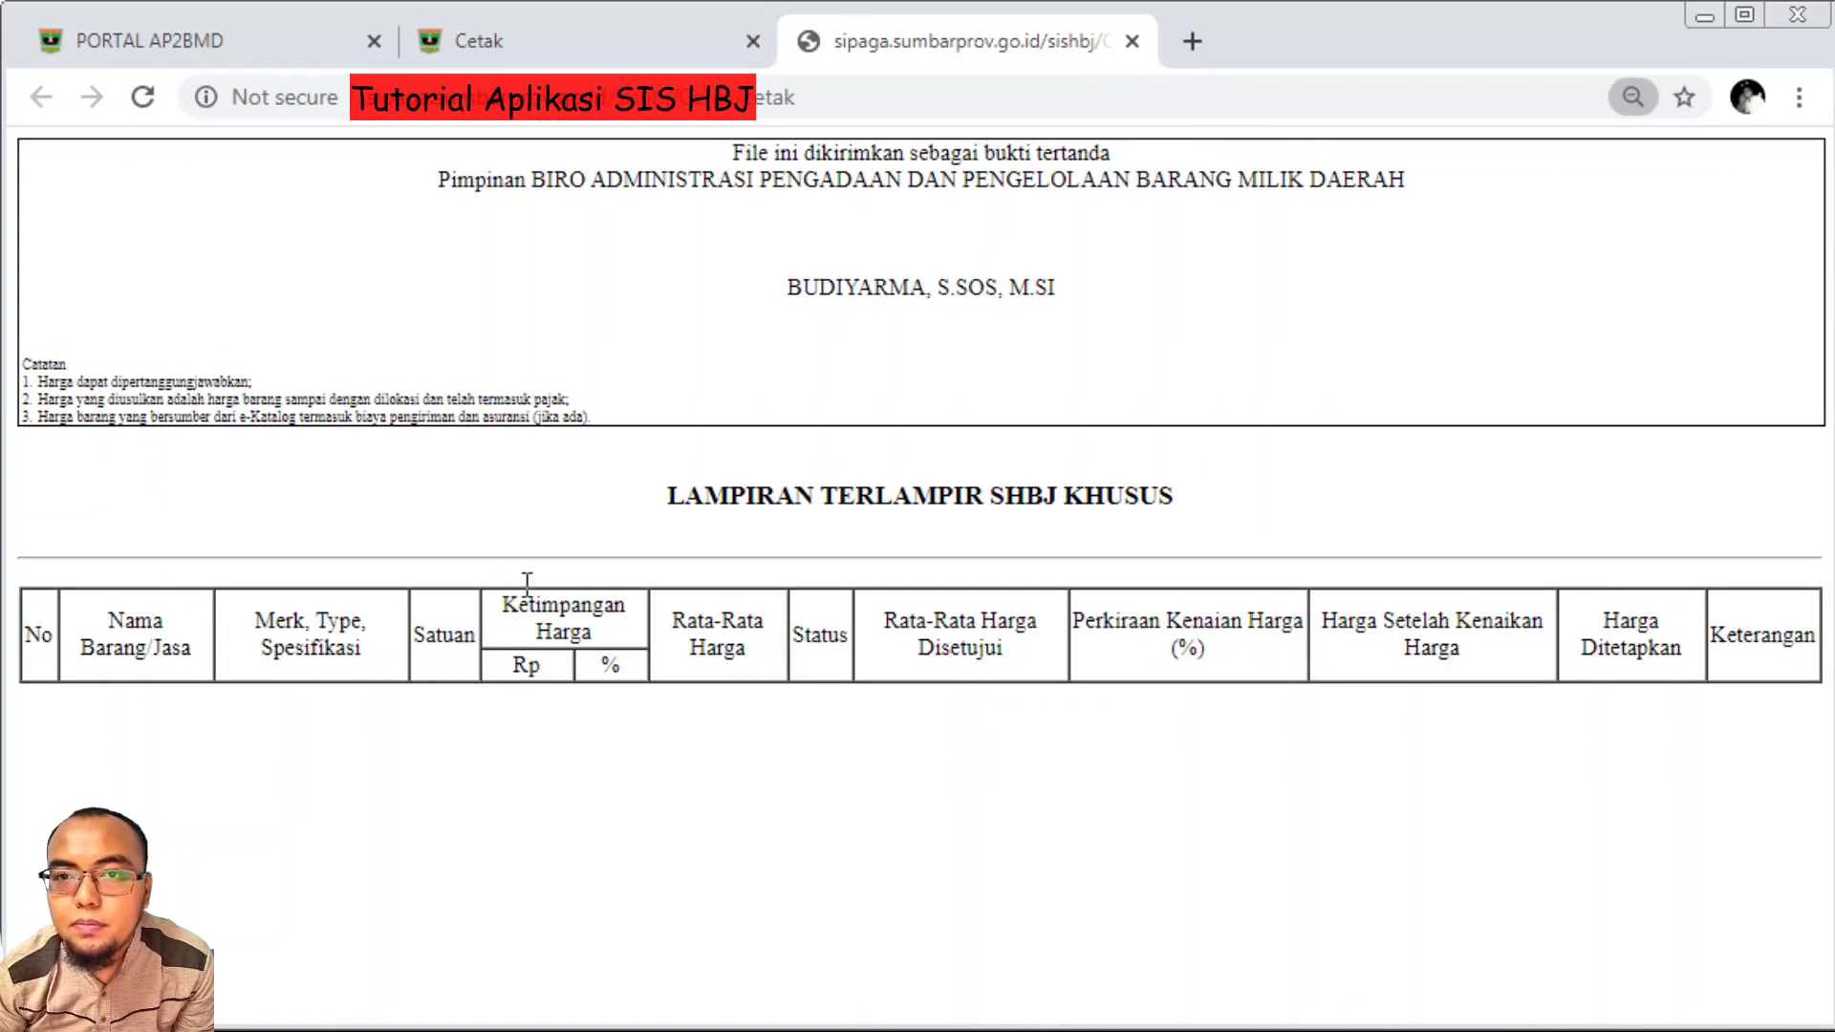
{"action": "left_click", "coordinate": [1133, 42]}
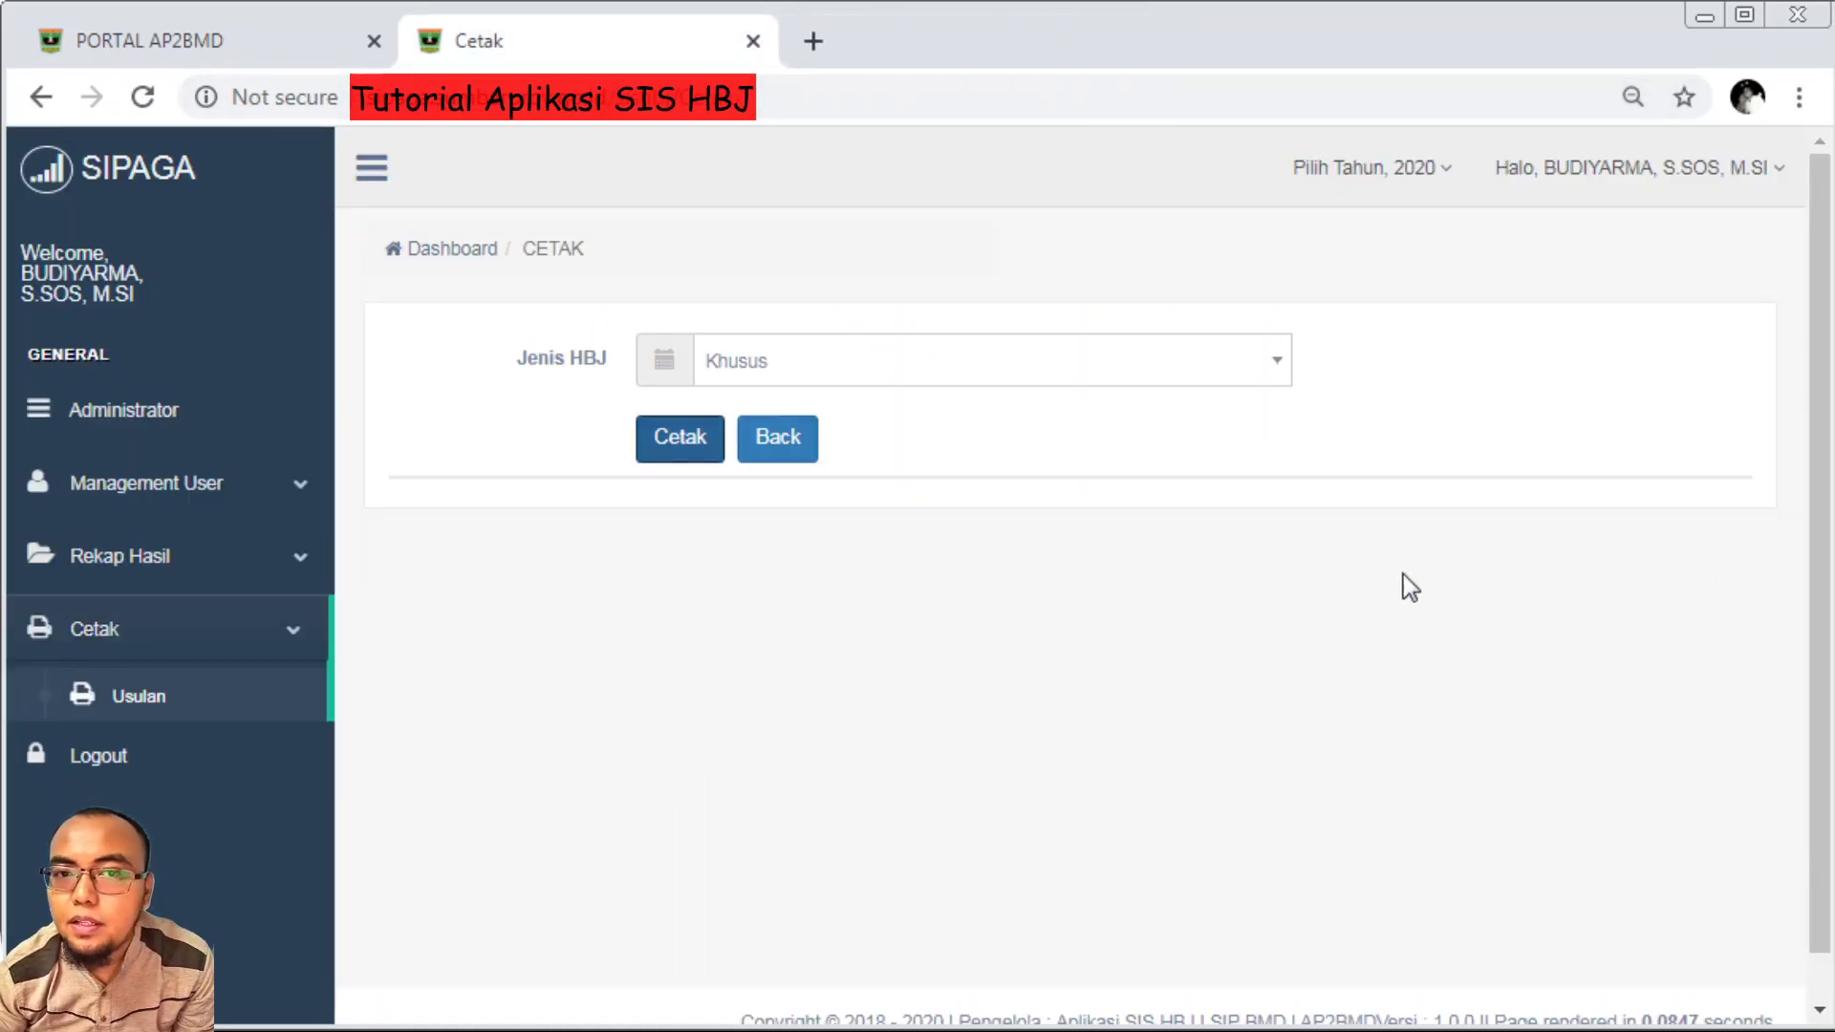
Log out of the administrator account and log in as biroap2bmd-1 with the account password
{"action": "left_click", "coordinate": [1577, 182]}
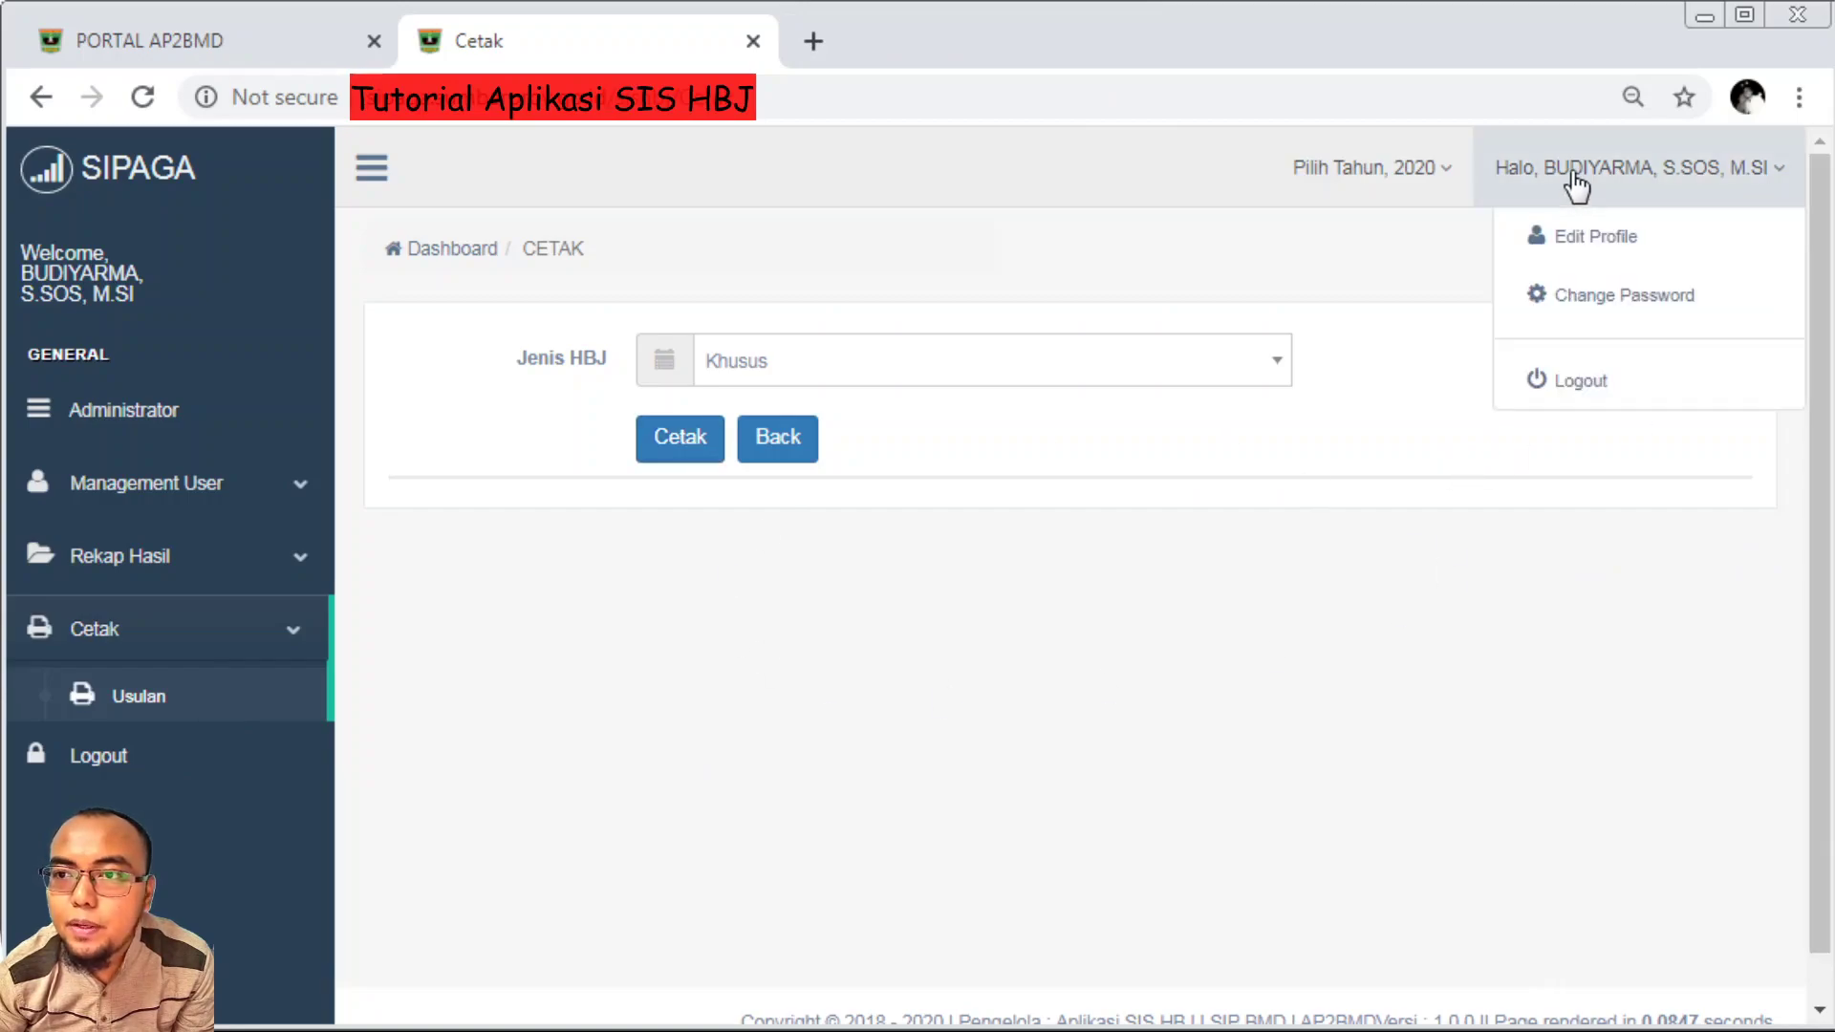
{"action": "left_click", "coordinate": [1624, 406]}
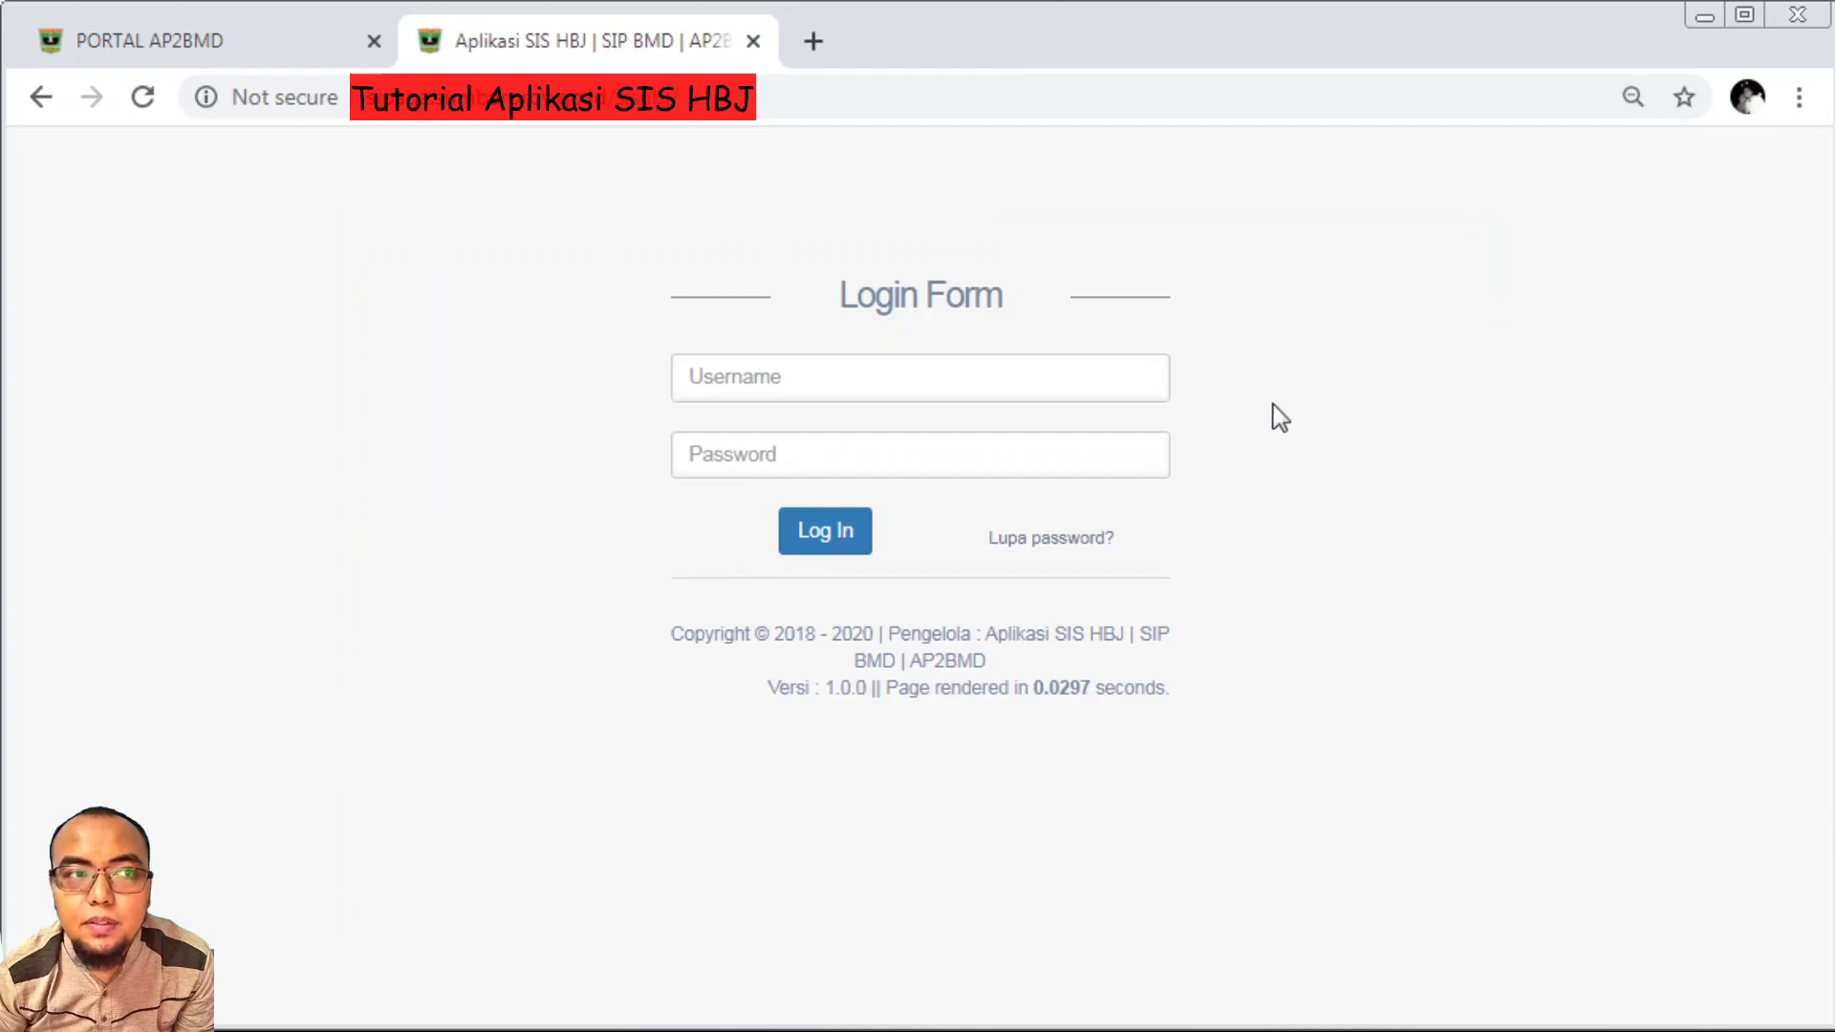
{"action": "left_click", "coordinate": [914, 391]}
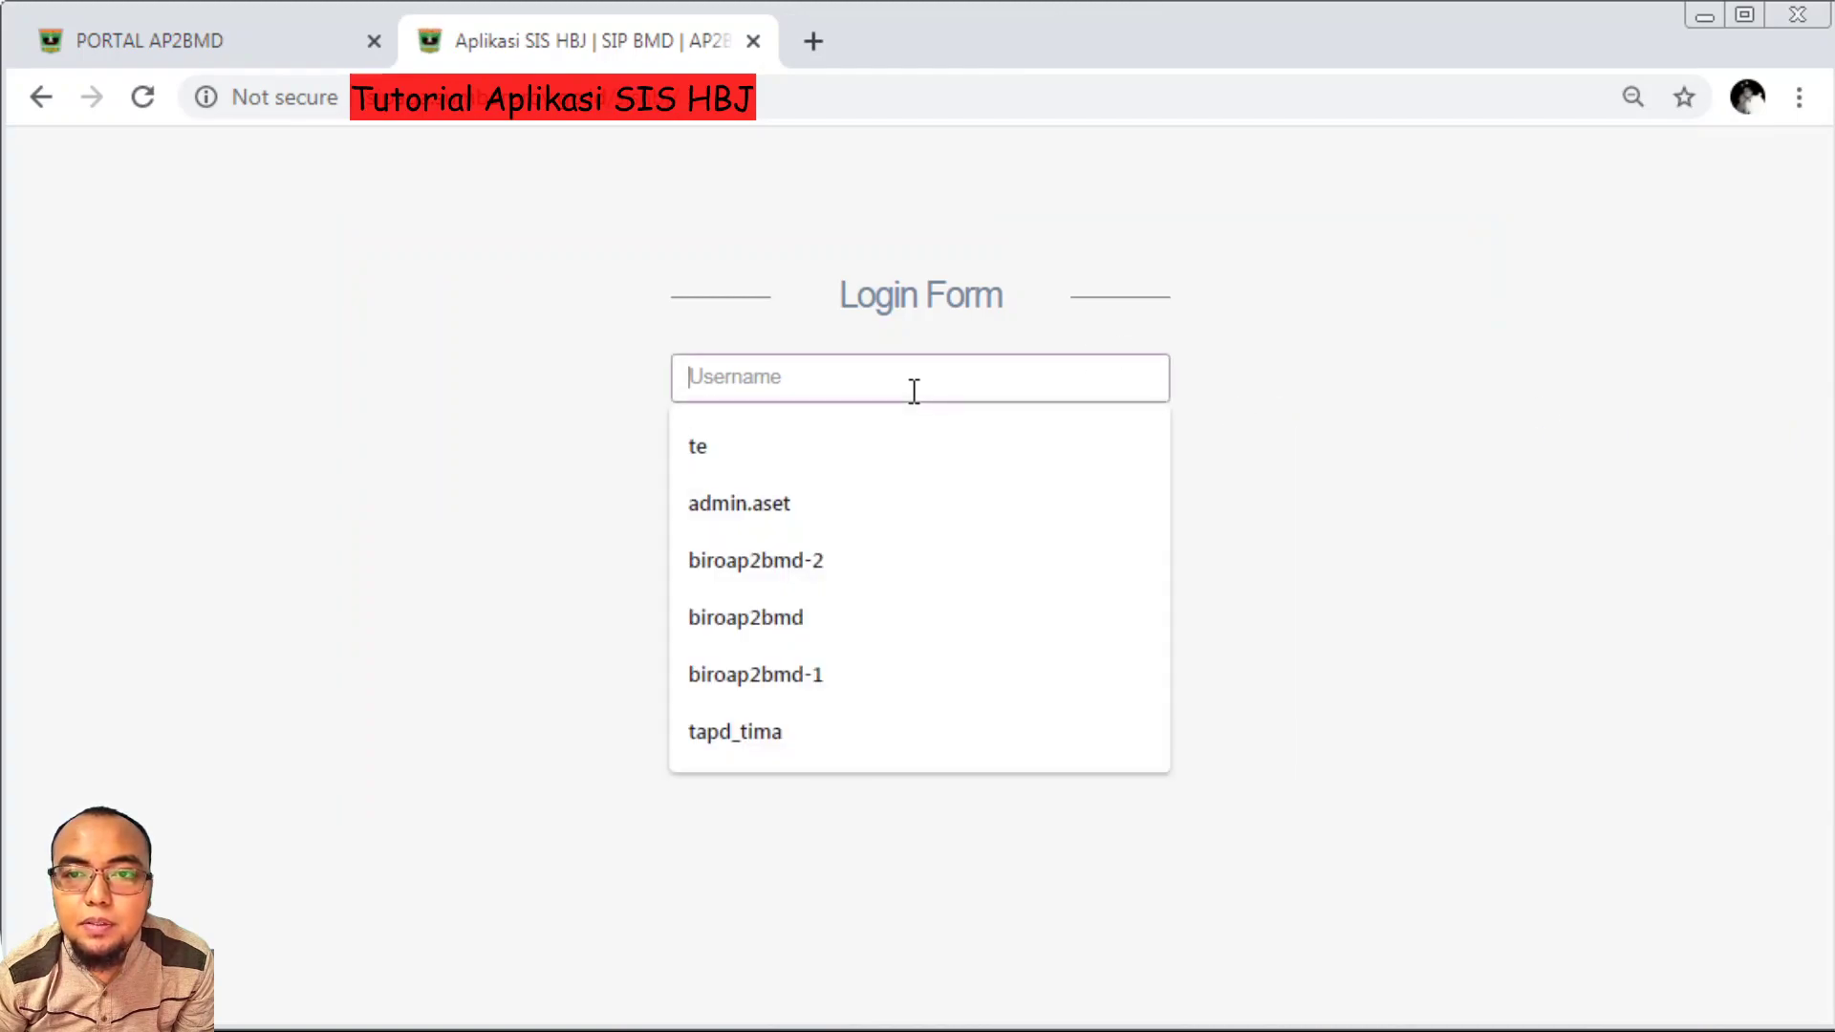
{"action": "left_click", "coordinate": [864, 669]}
{"action": "left_click", "coordinate": [827, 447]}
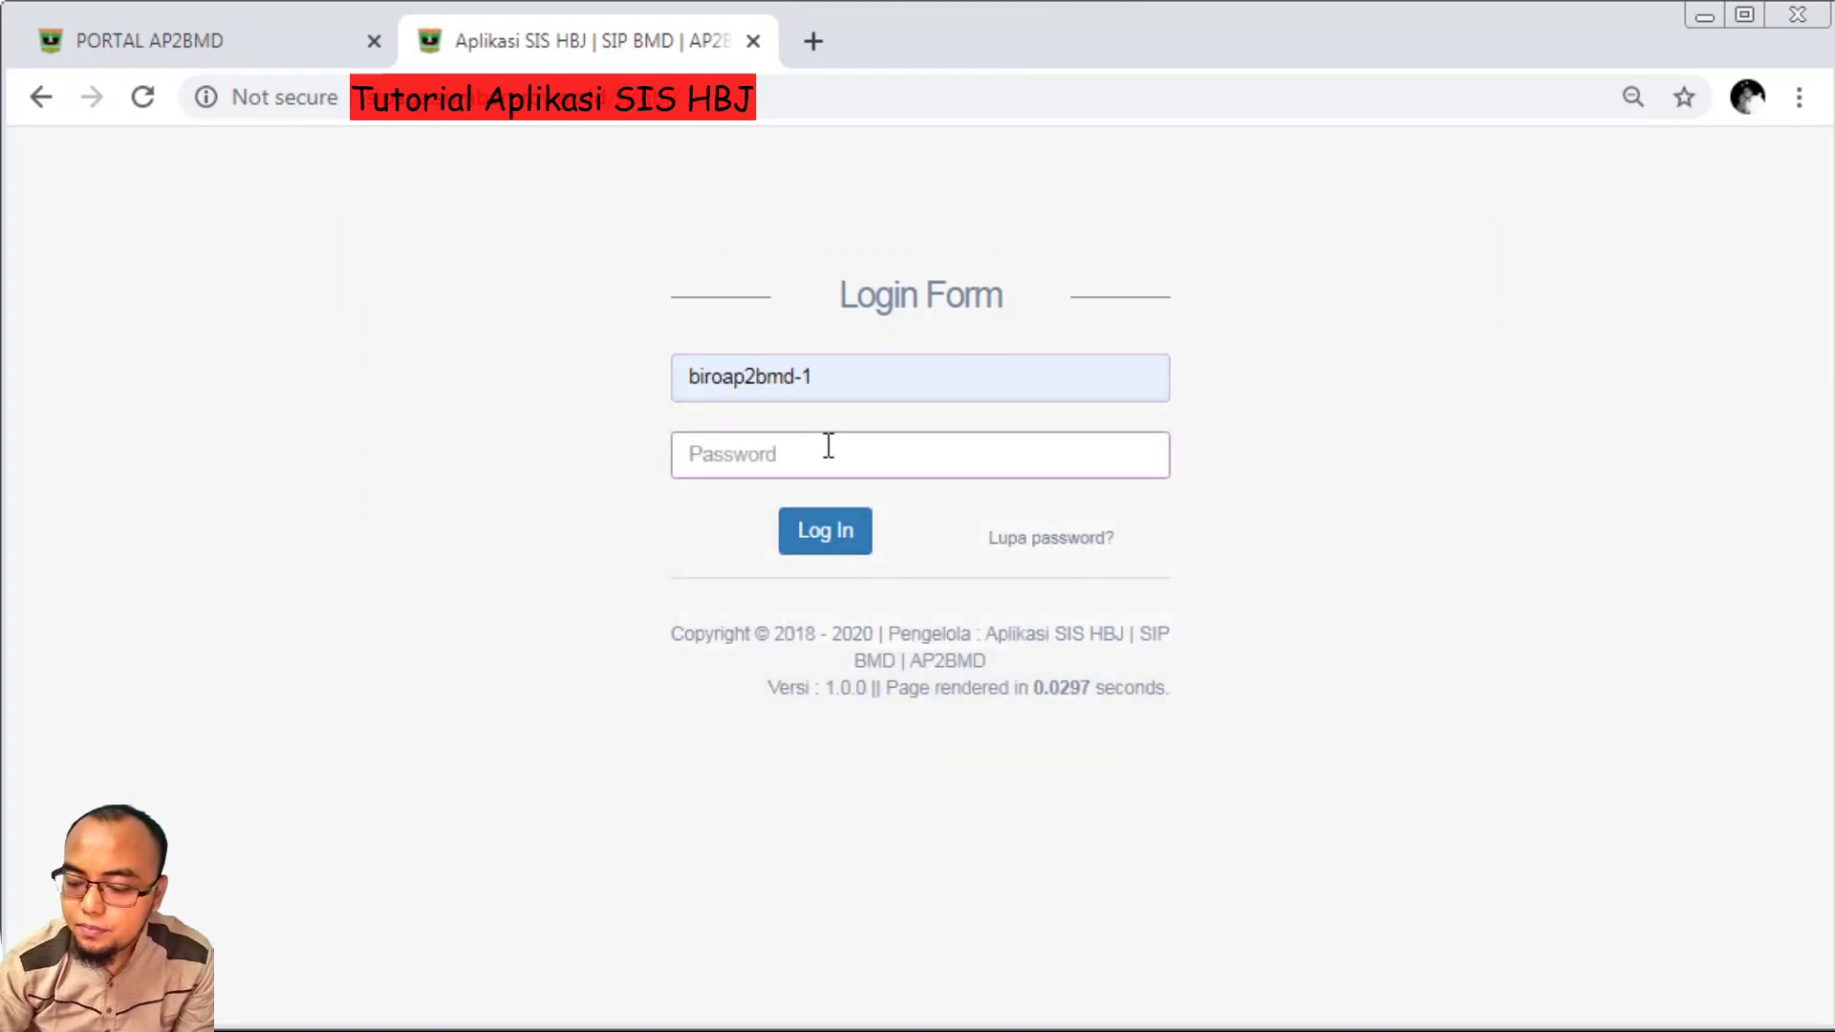
{"action": "type", "text": "••"}
{"action": "key", "text": "Return"}
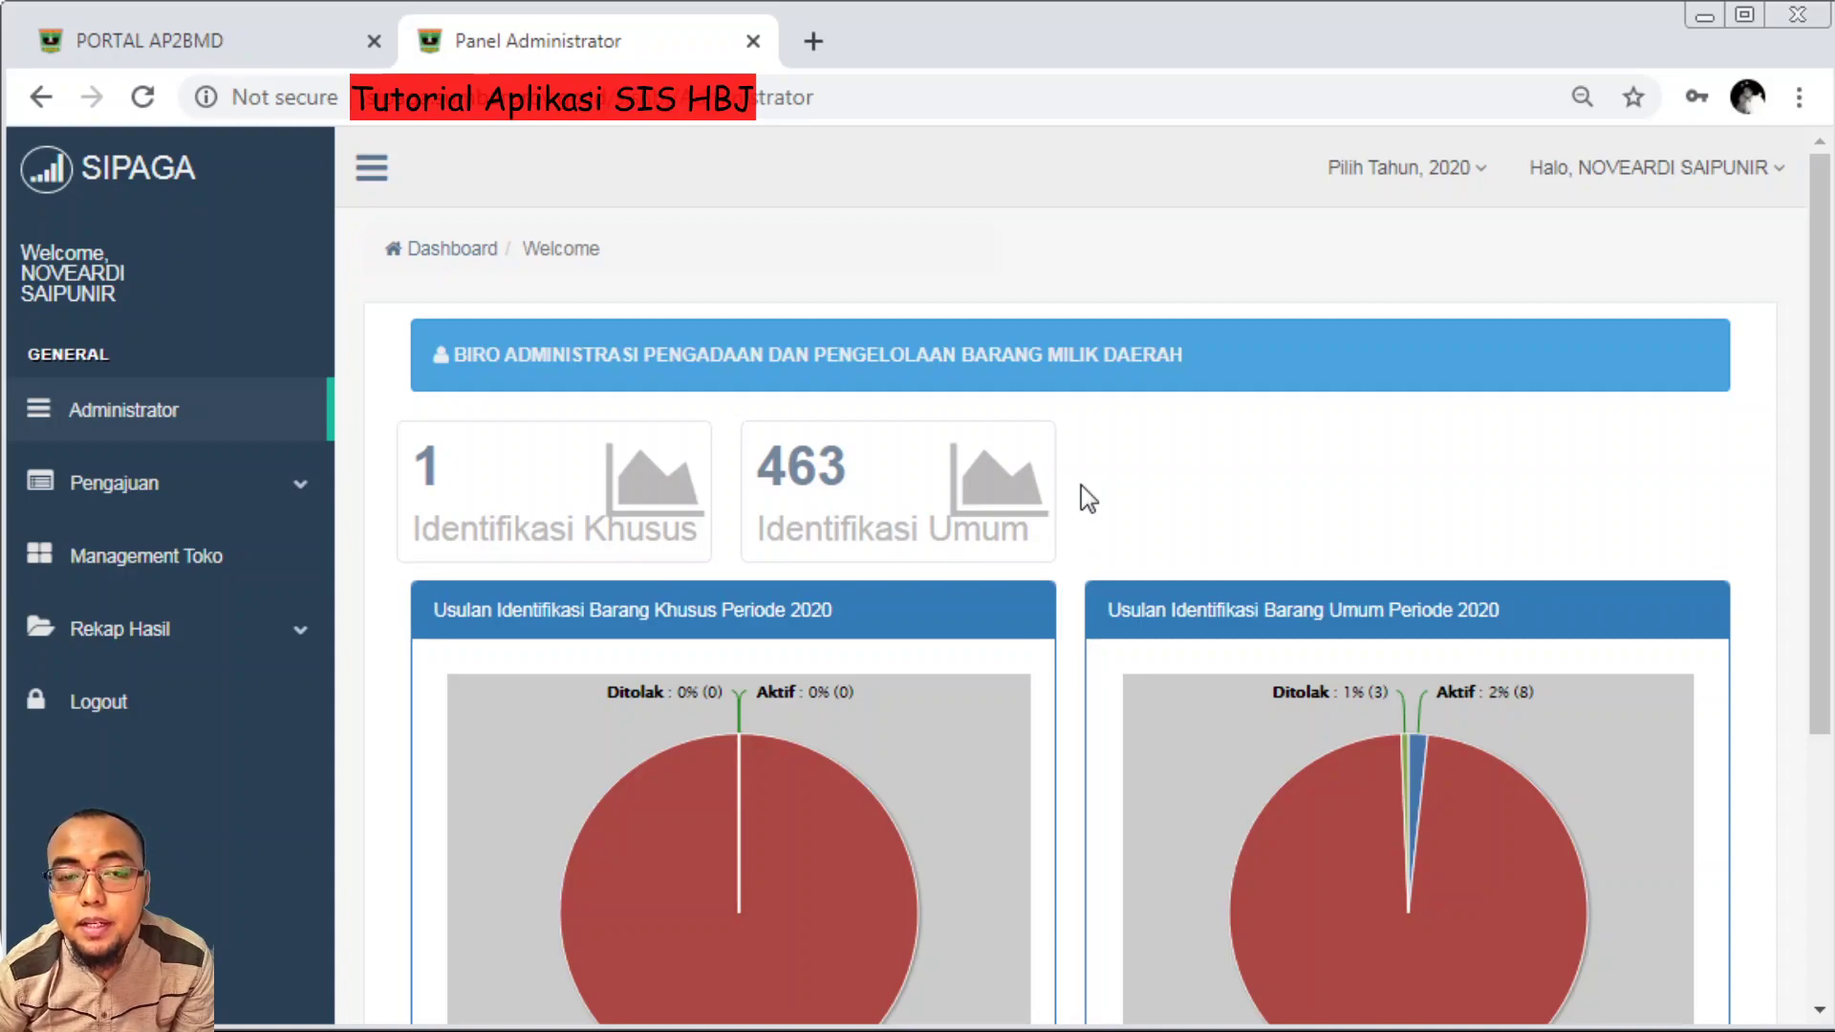
Check the Pengajuan submenu, then reload the dashboard and view its identification totals and 2020 proposal charts
{"action": "left_click", "coordinate": [254, 487]}
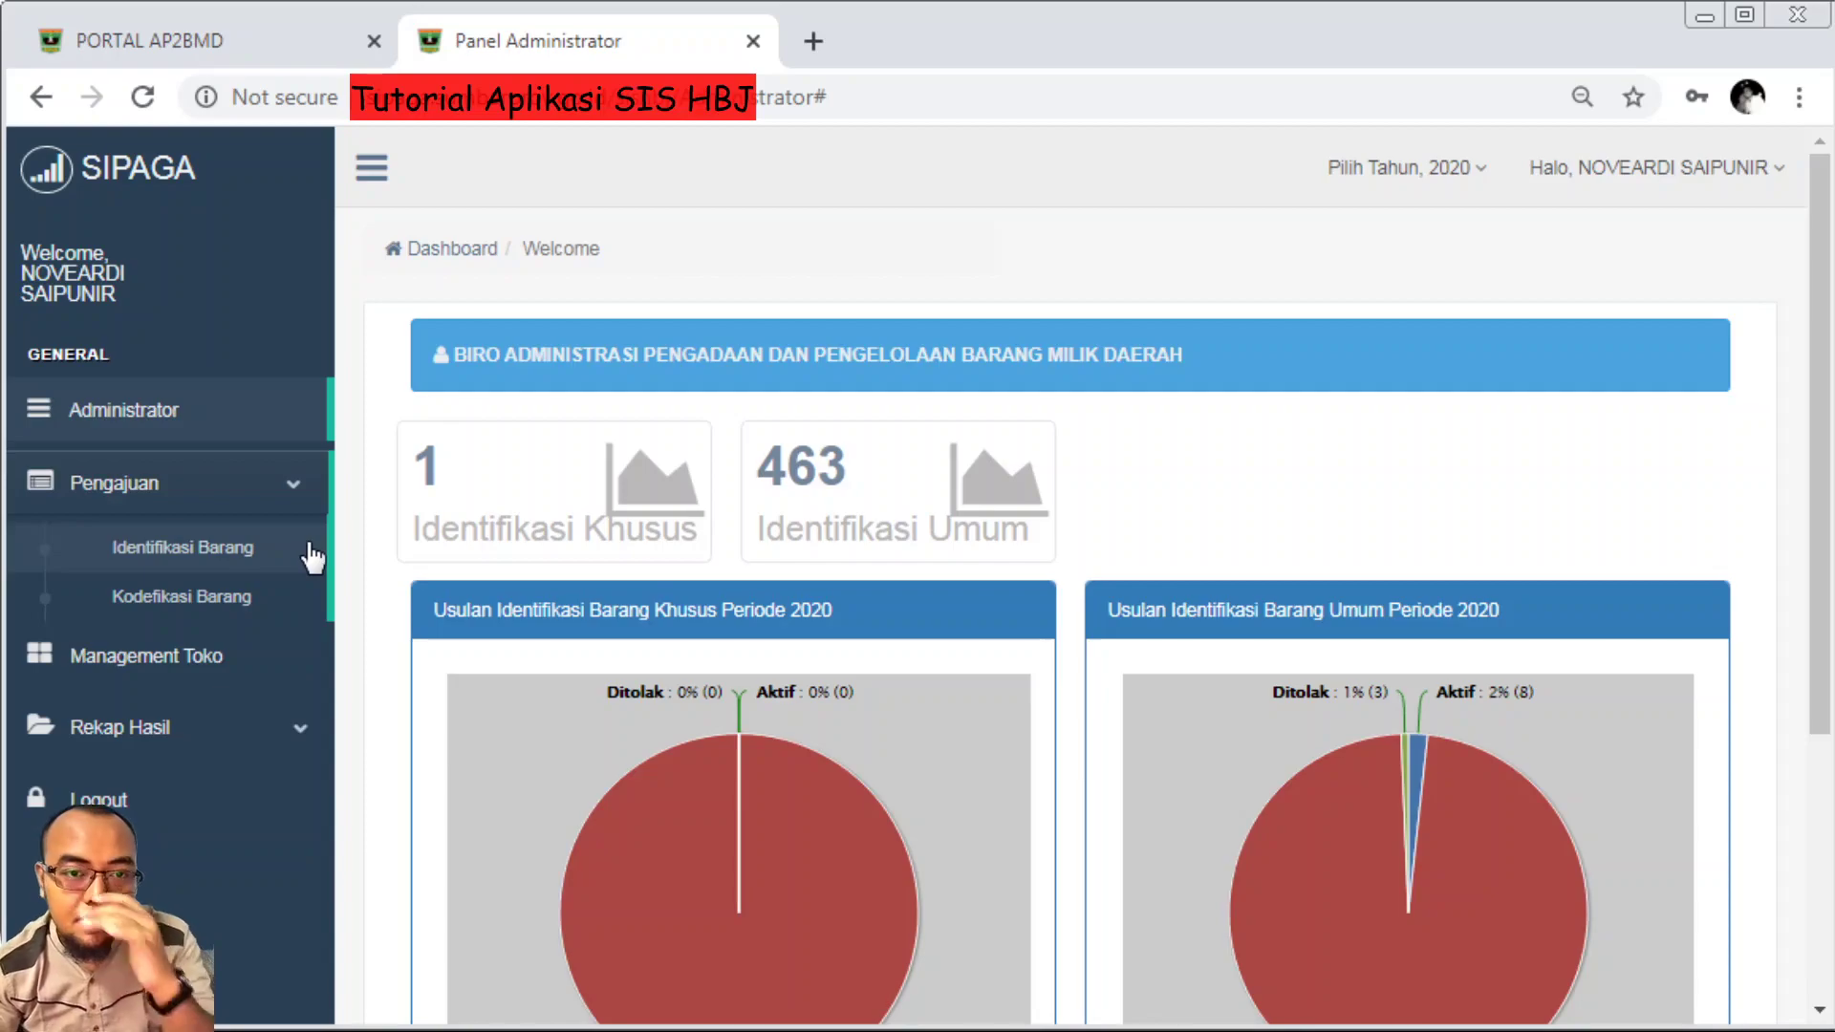
{"action": "left_click", "coordinate": [203, 407]}
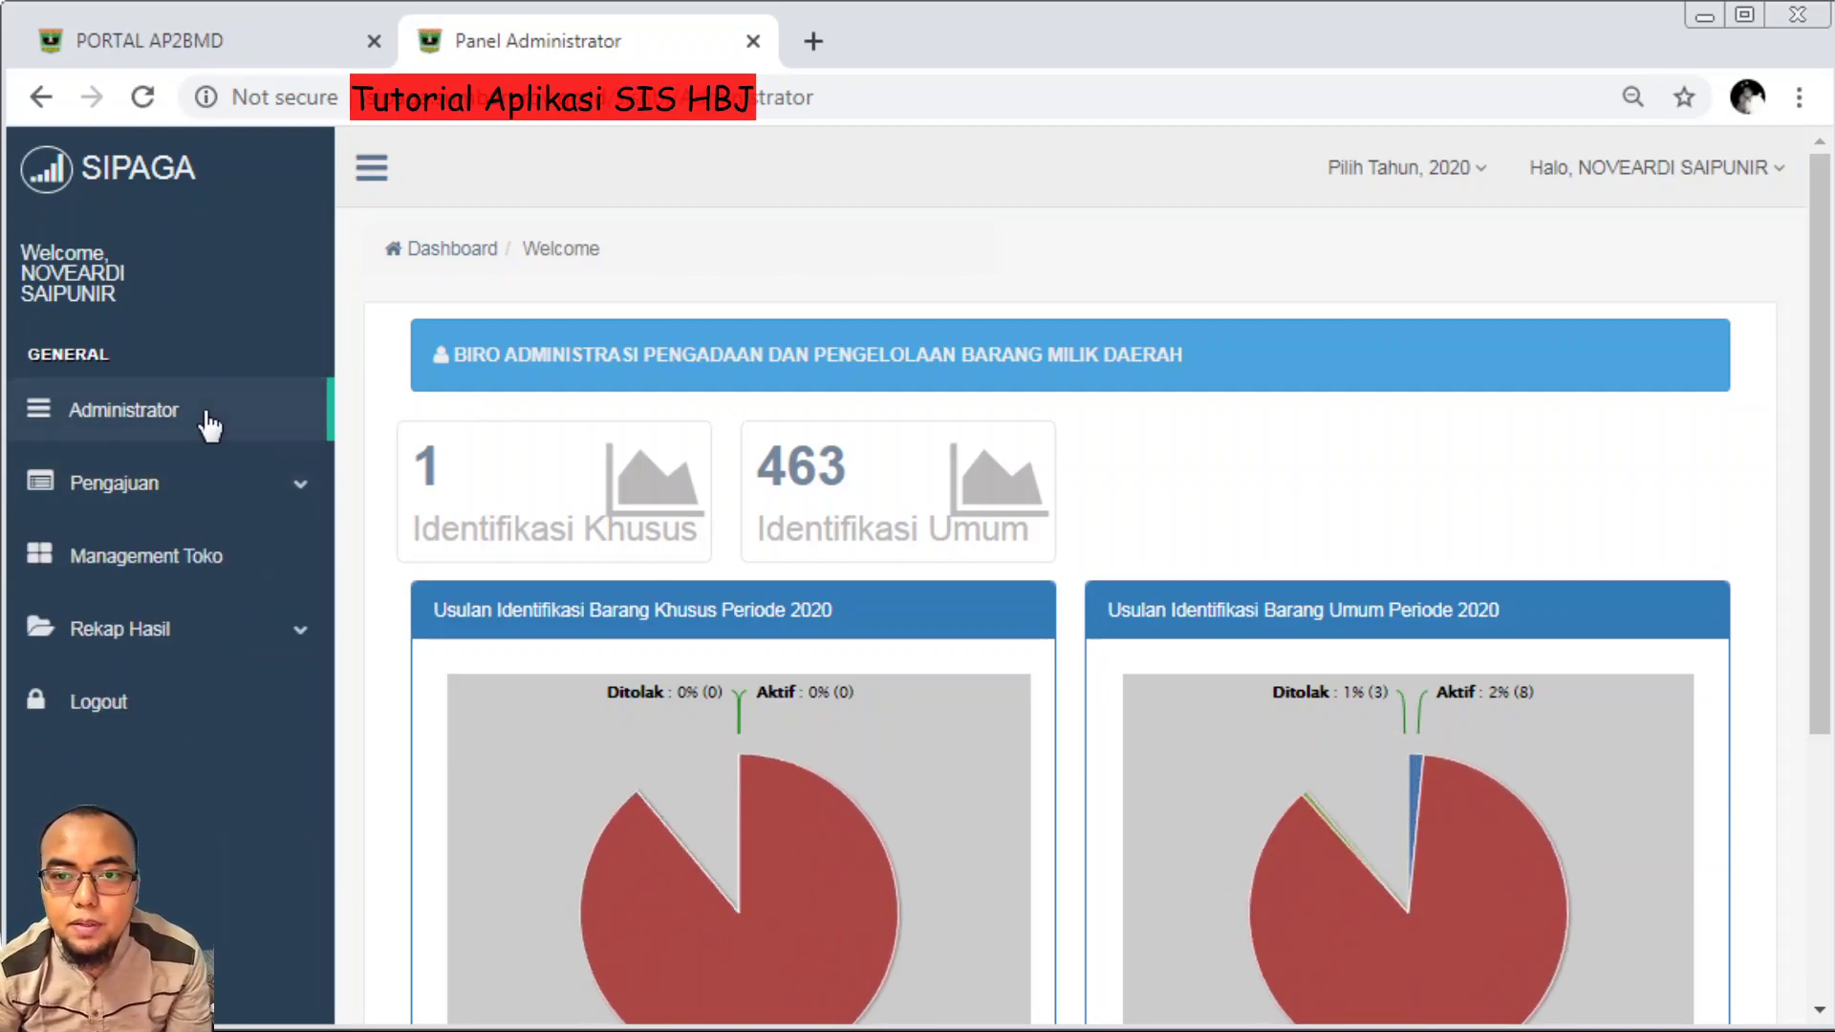
{"action": "scroll", "coordinate": [742, 572], "scroll_direction": "down", "scroll_amount": 2}
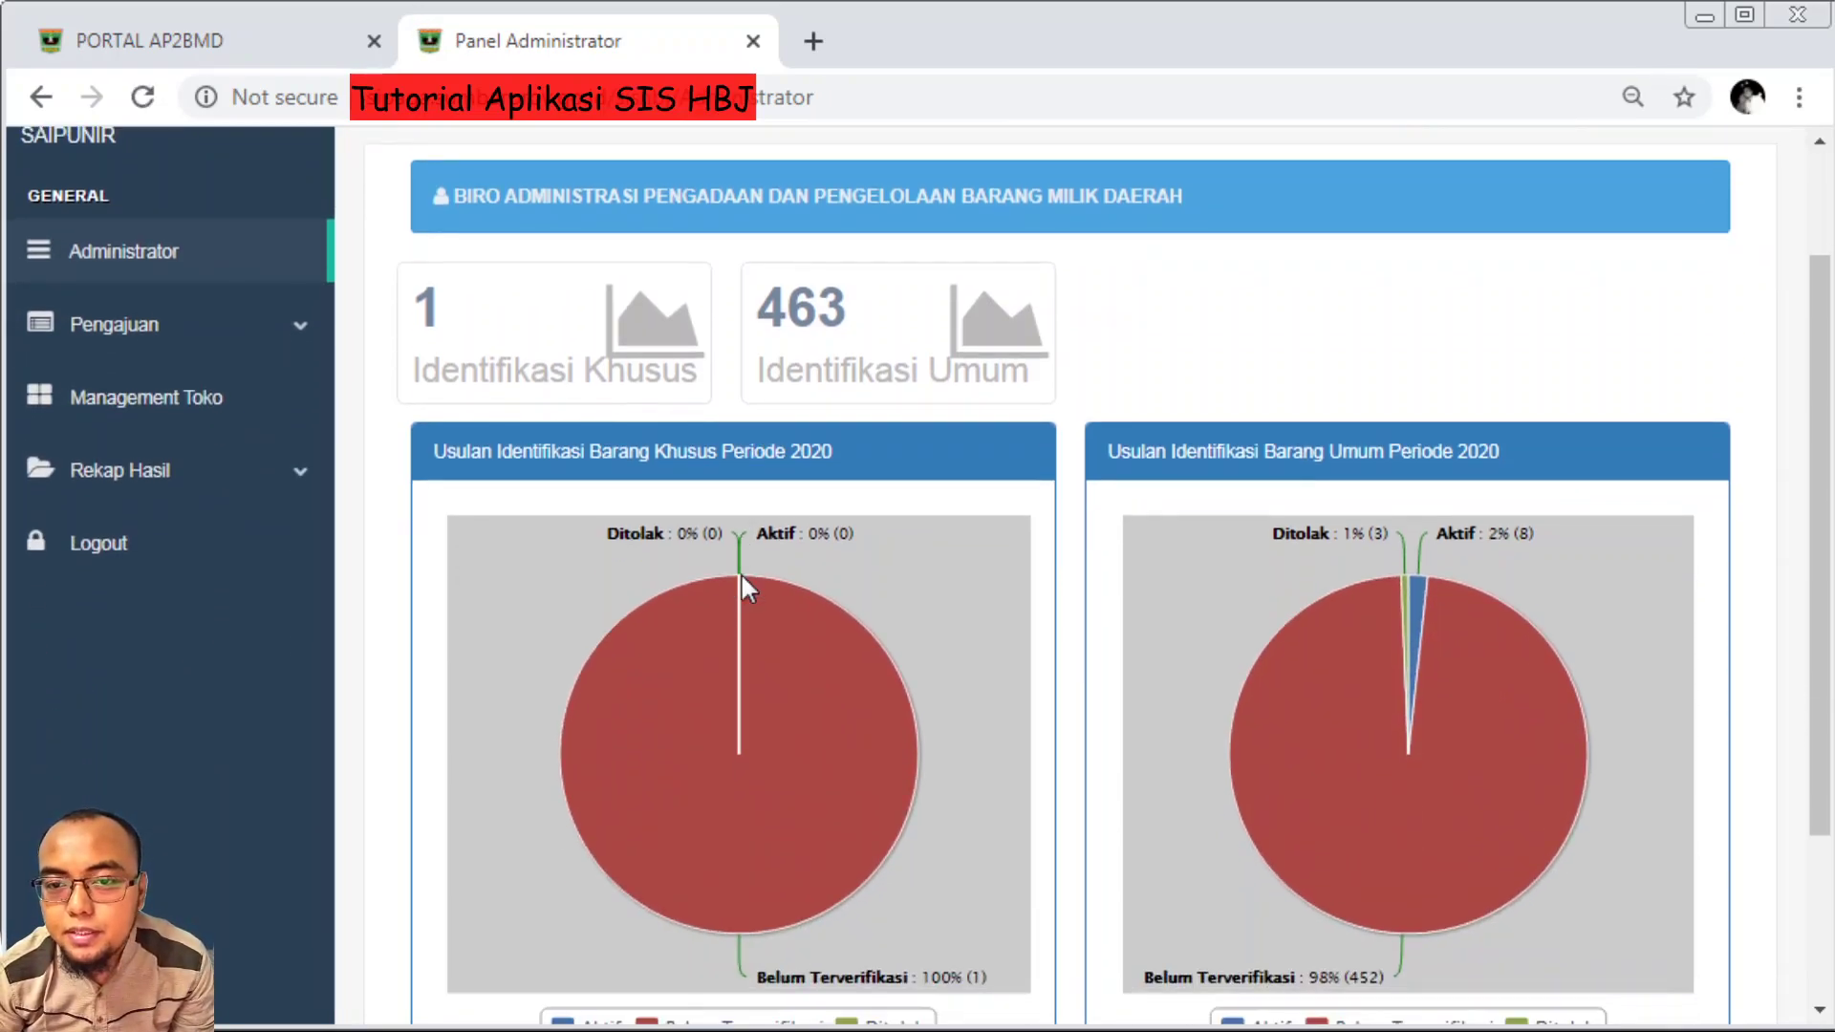
{"action": "scroll", "coordinate": [742, 571], "scroll_direction": "down", "scroll_amount": 3}
{"action": "scroll", "coordinate": [524, 459], "scroll_direction": "up", "scroll_amount": 4}
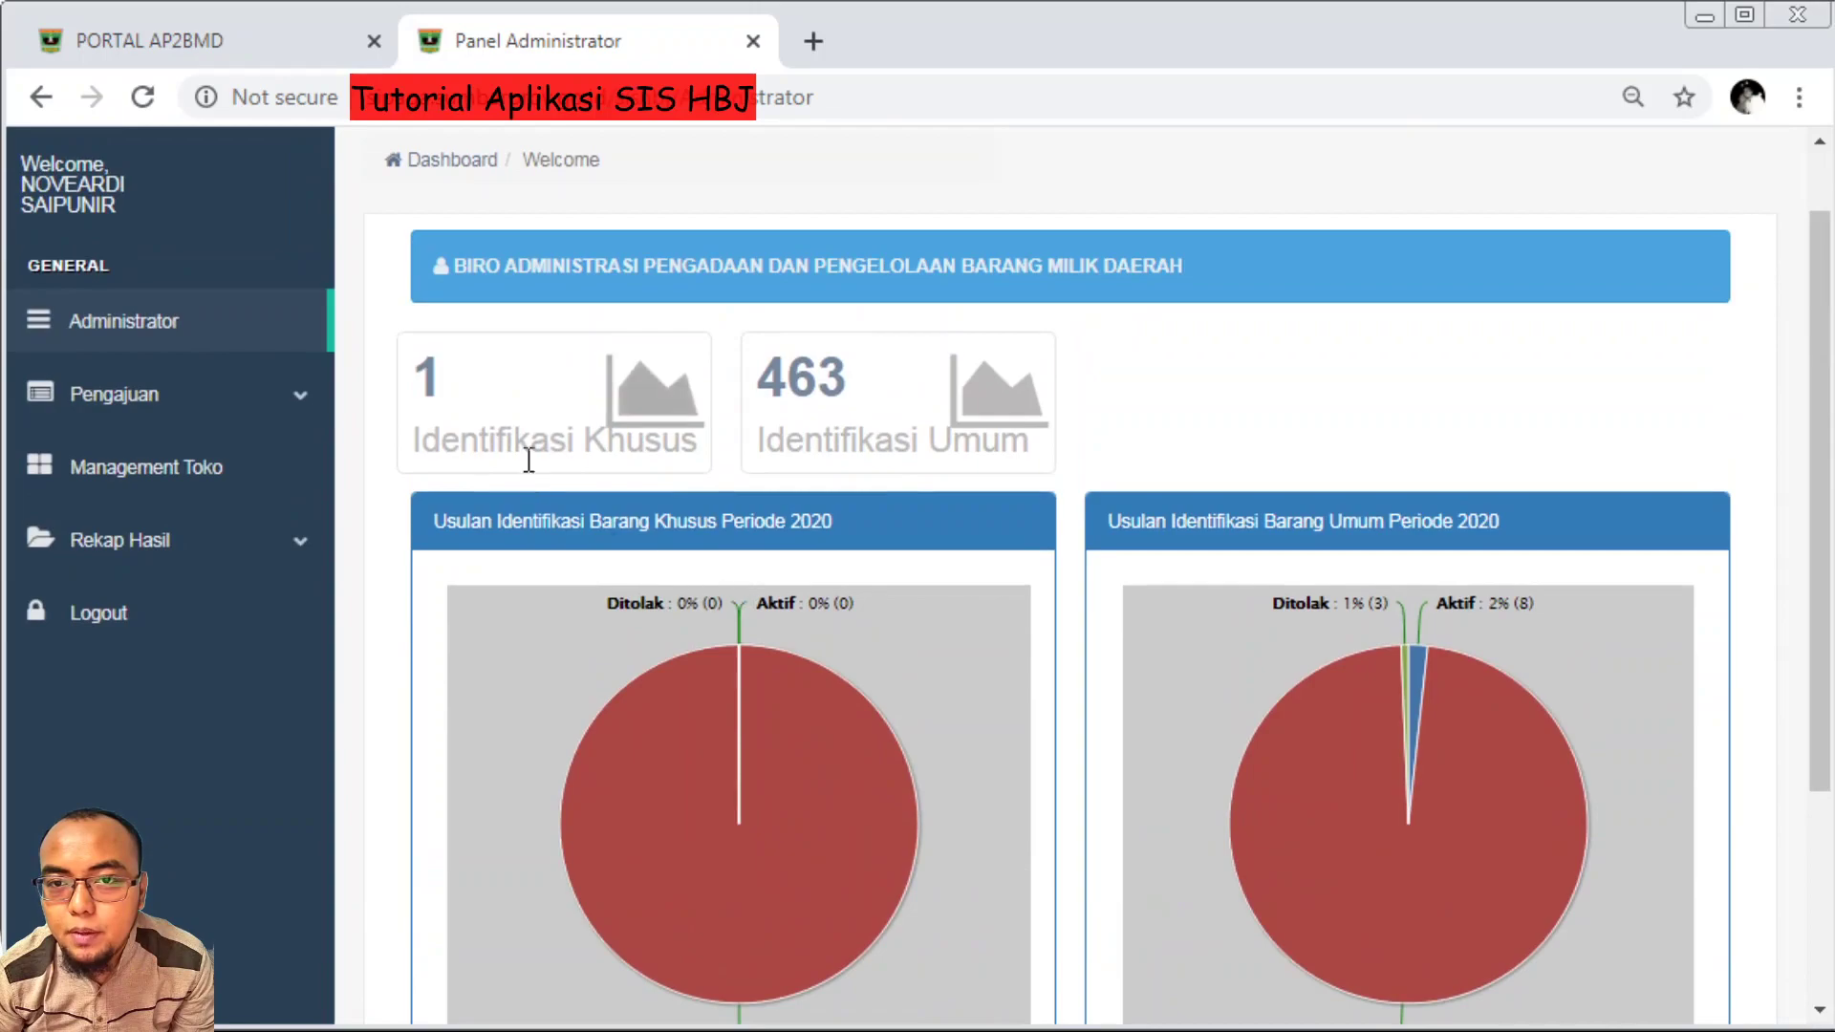
View the Kodefikasi Barang list, then the Identifikasi Barang page with its custom filter and item table
{"action": "left_click", "coordinate": [182, 411]}
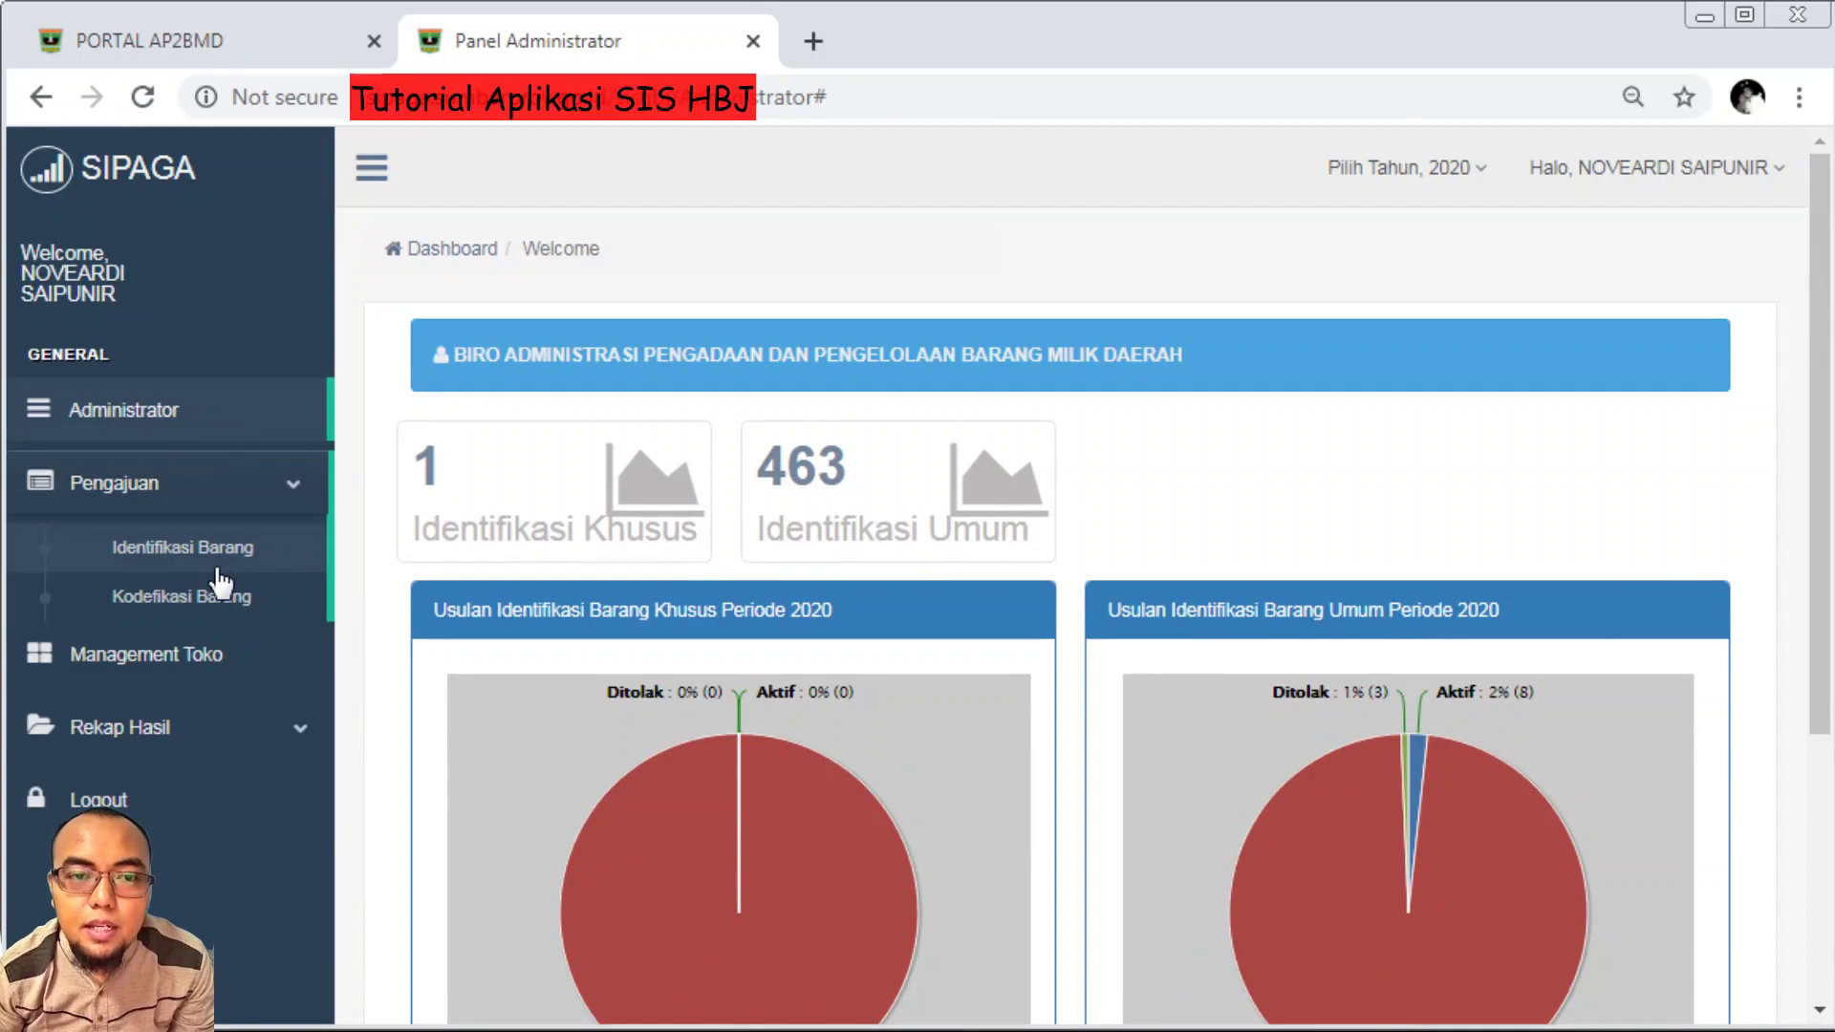
{"action": "left_click", "coordinate": [166, 602]}
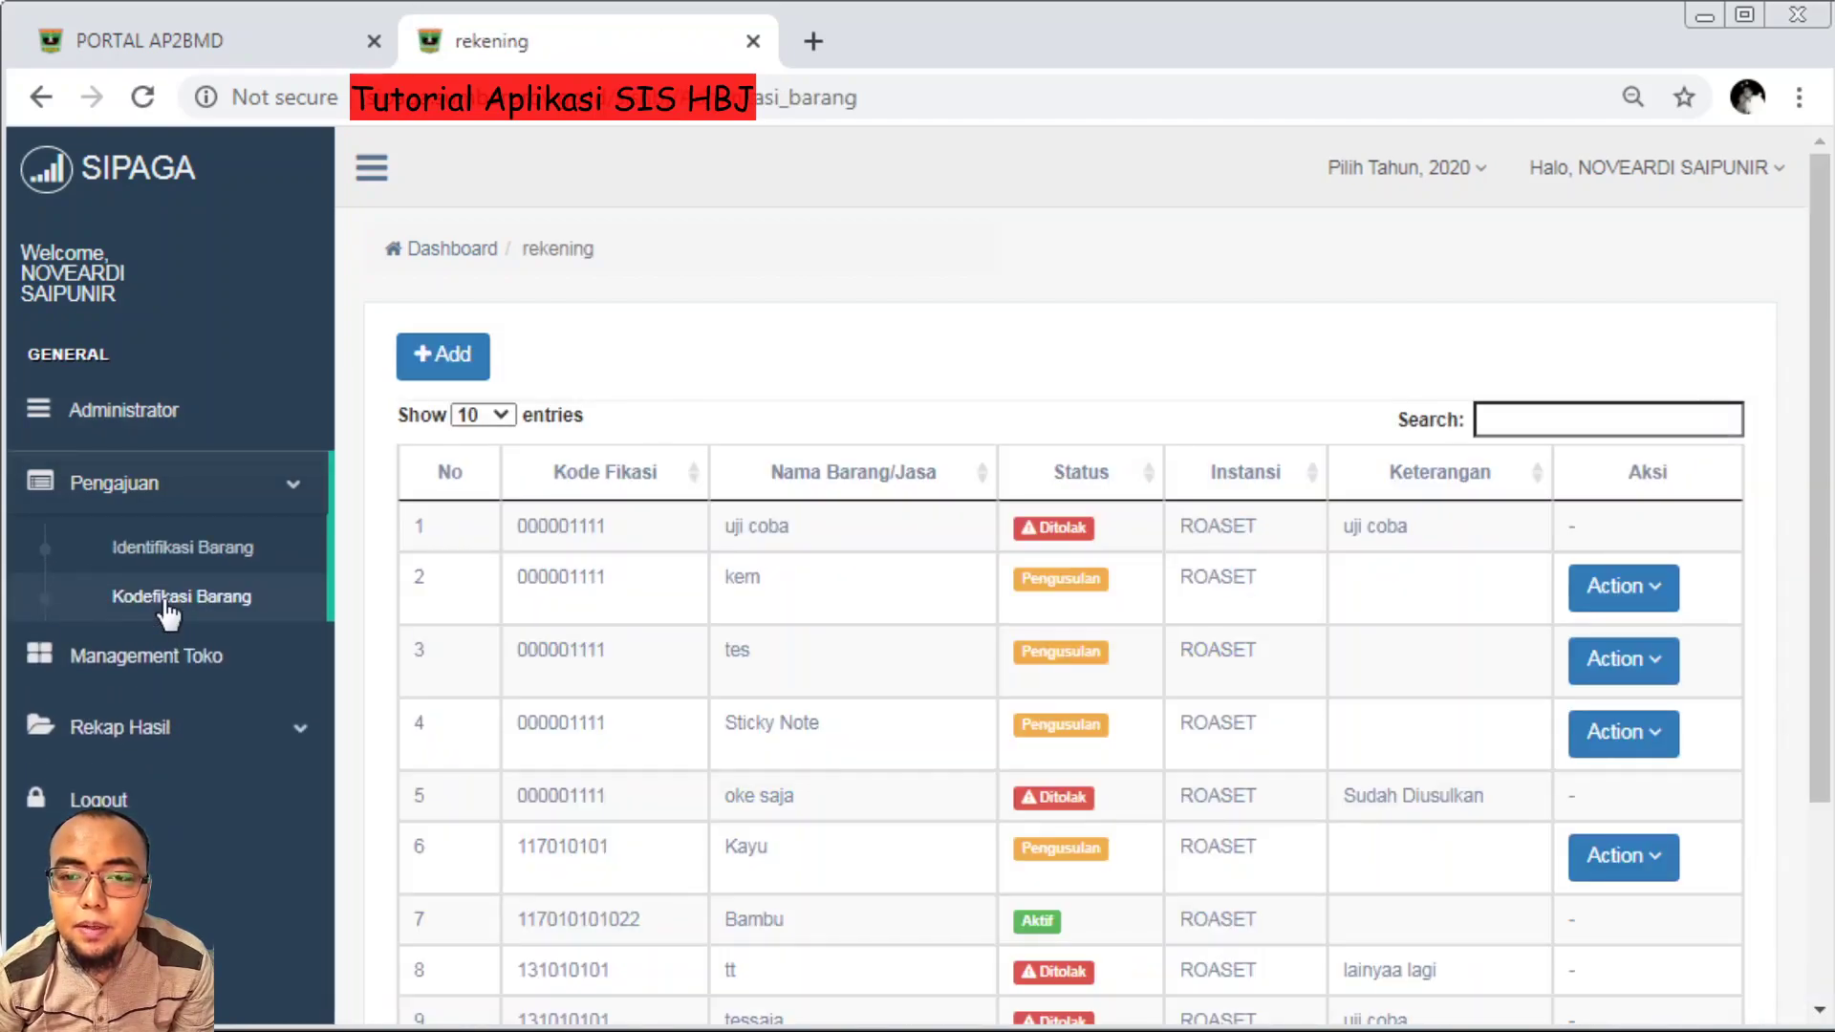
{"action": "left_click", "coordinate": [185, 553]}
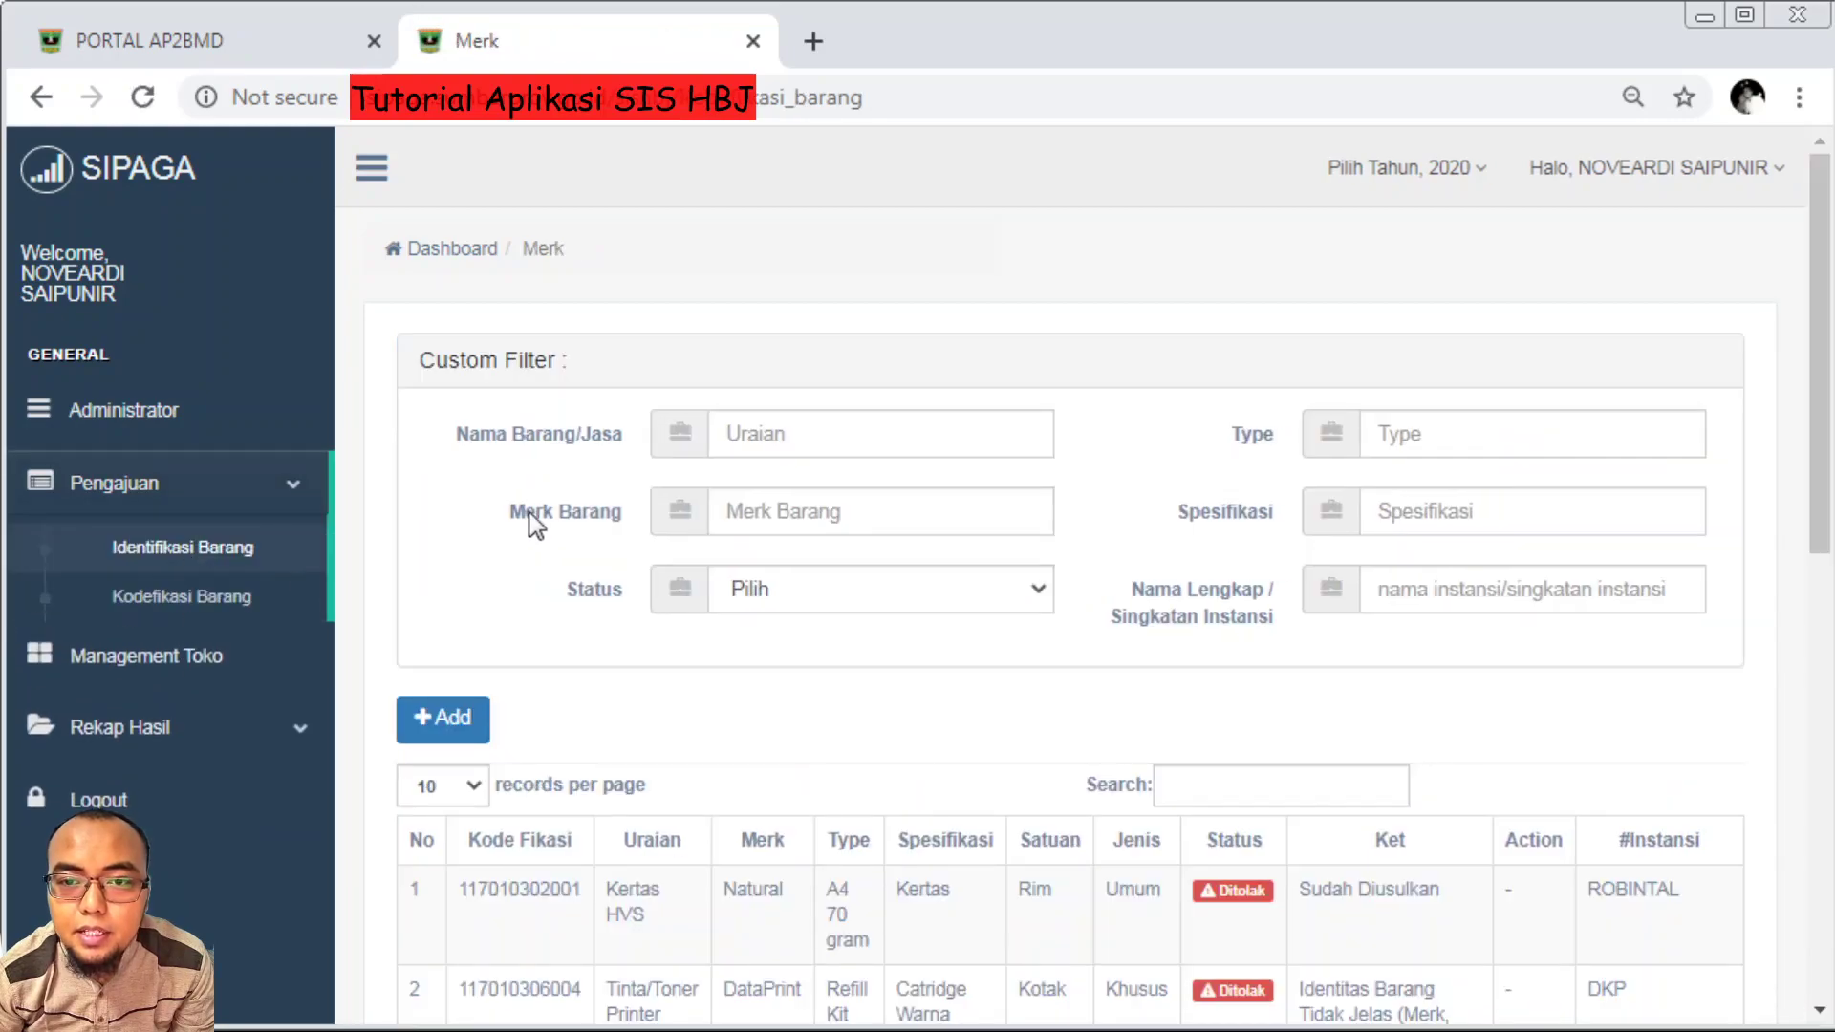
{"action": "scroll", "coordinate": [635, 669], "scroll_direction": "down", "scroll_amount": 3}
{"action": "scroll", "coordinate": [636, 660], "scroll_direction": "up", "scroll_amount": 1}
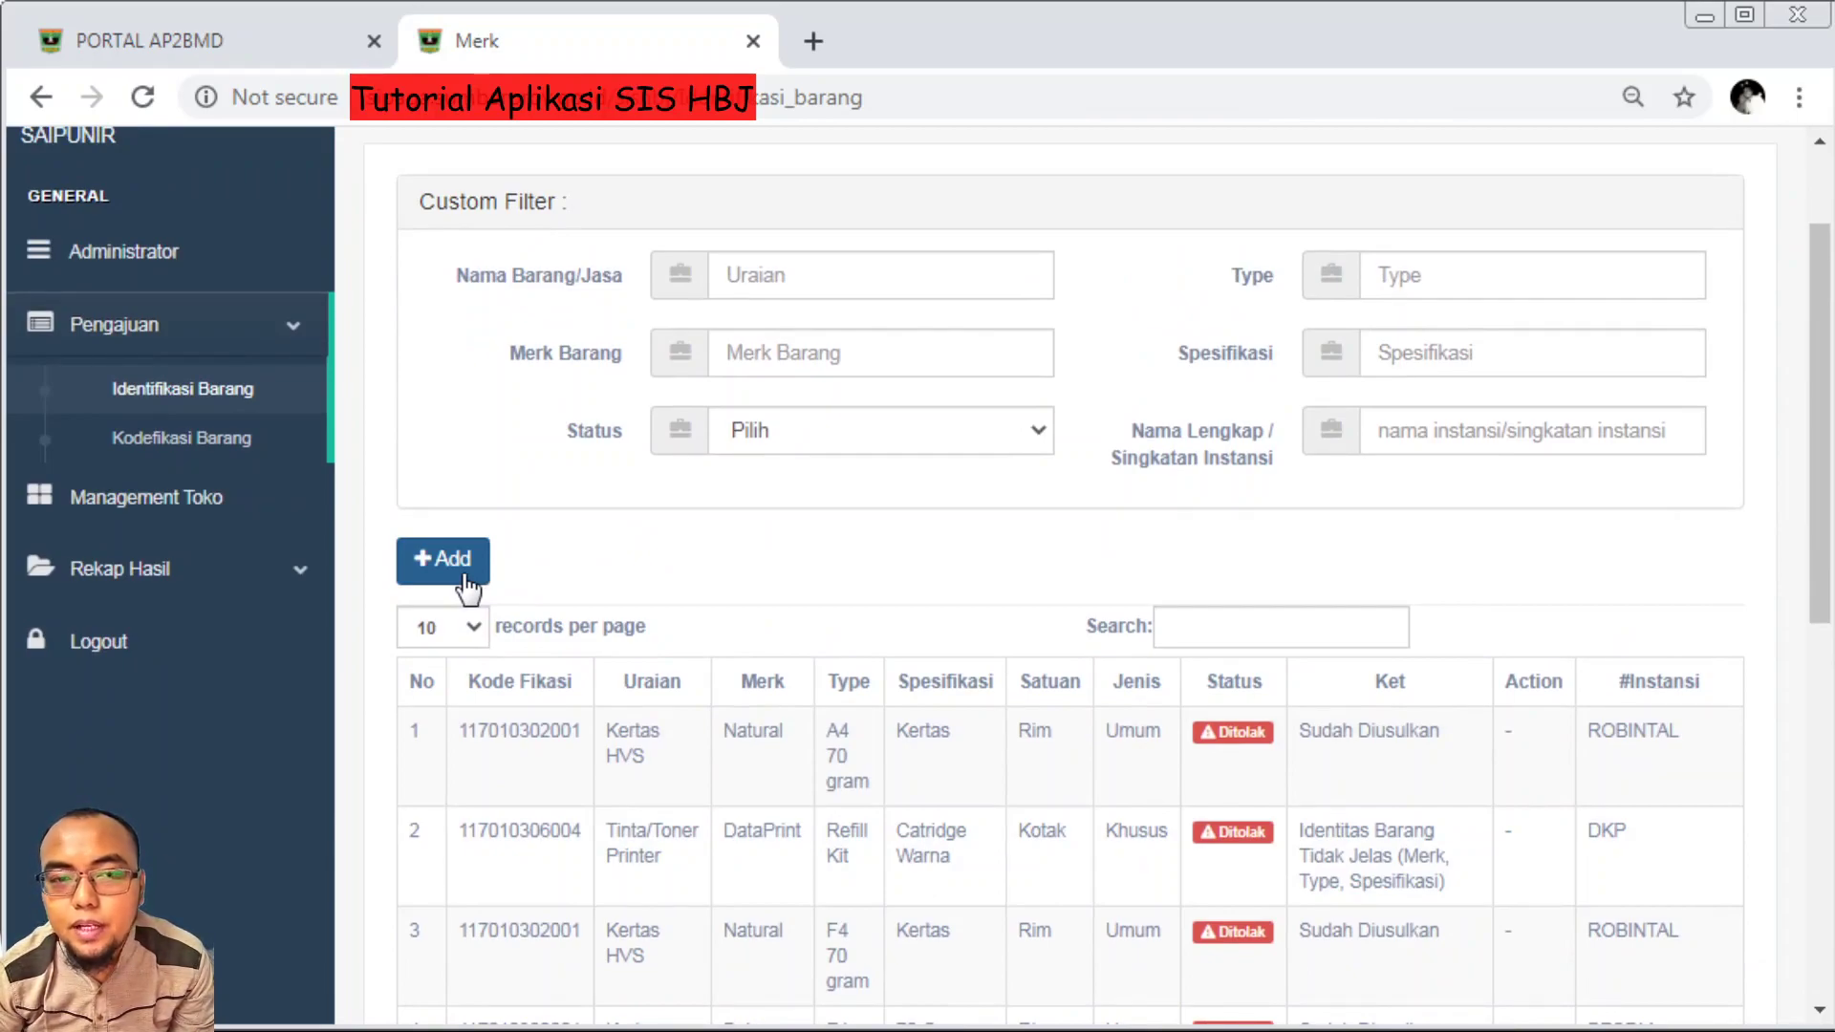
Open the new Kodefikasi Barang form and inspect its Kode Fikasi lookup and Uraian field without entering any data
{"action": "left_click", "coordinate": [223, 445]}
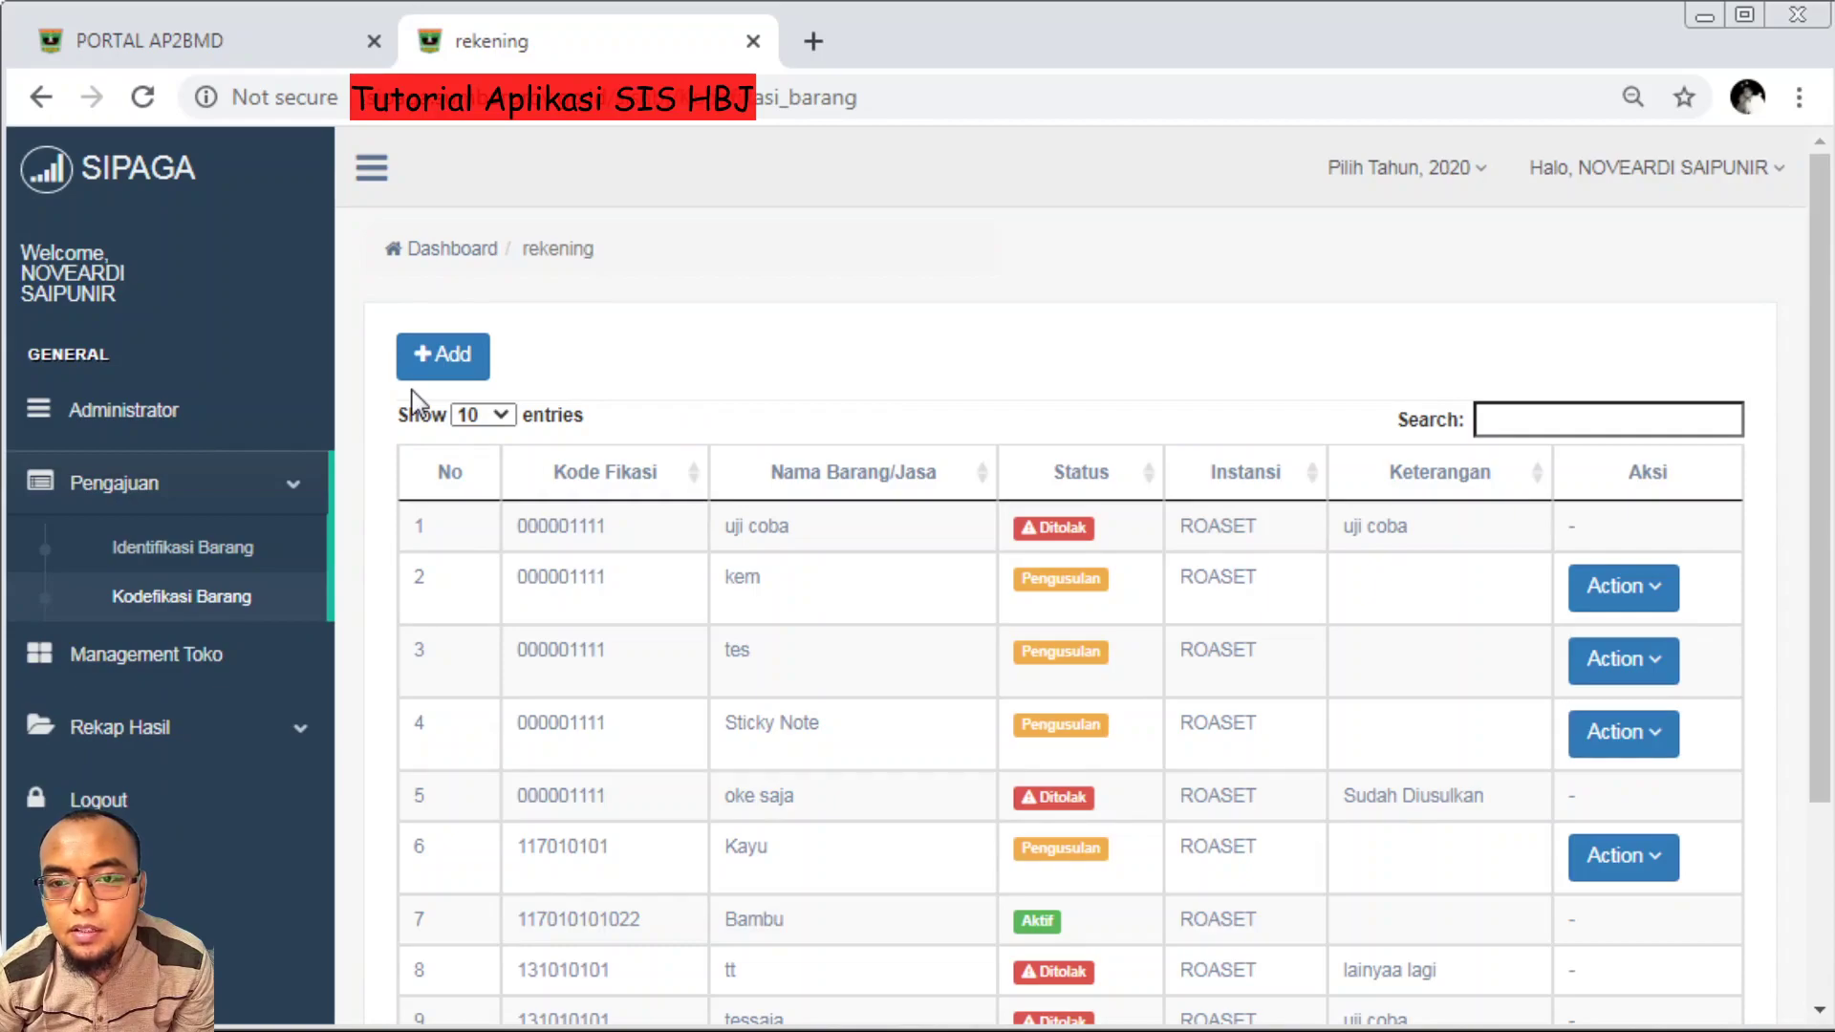
{"action": "left_click", "coordinate": [436, 368]}
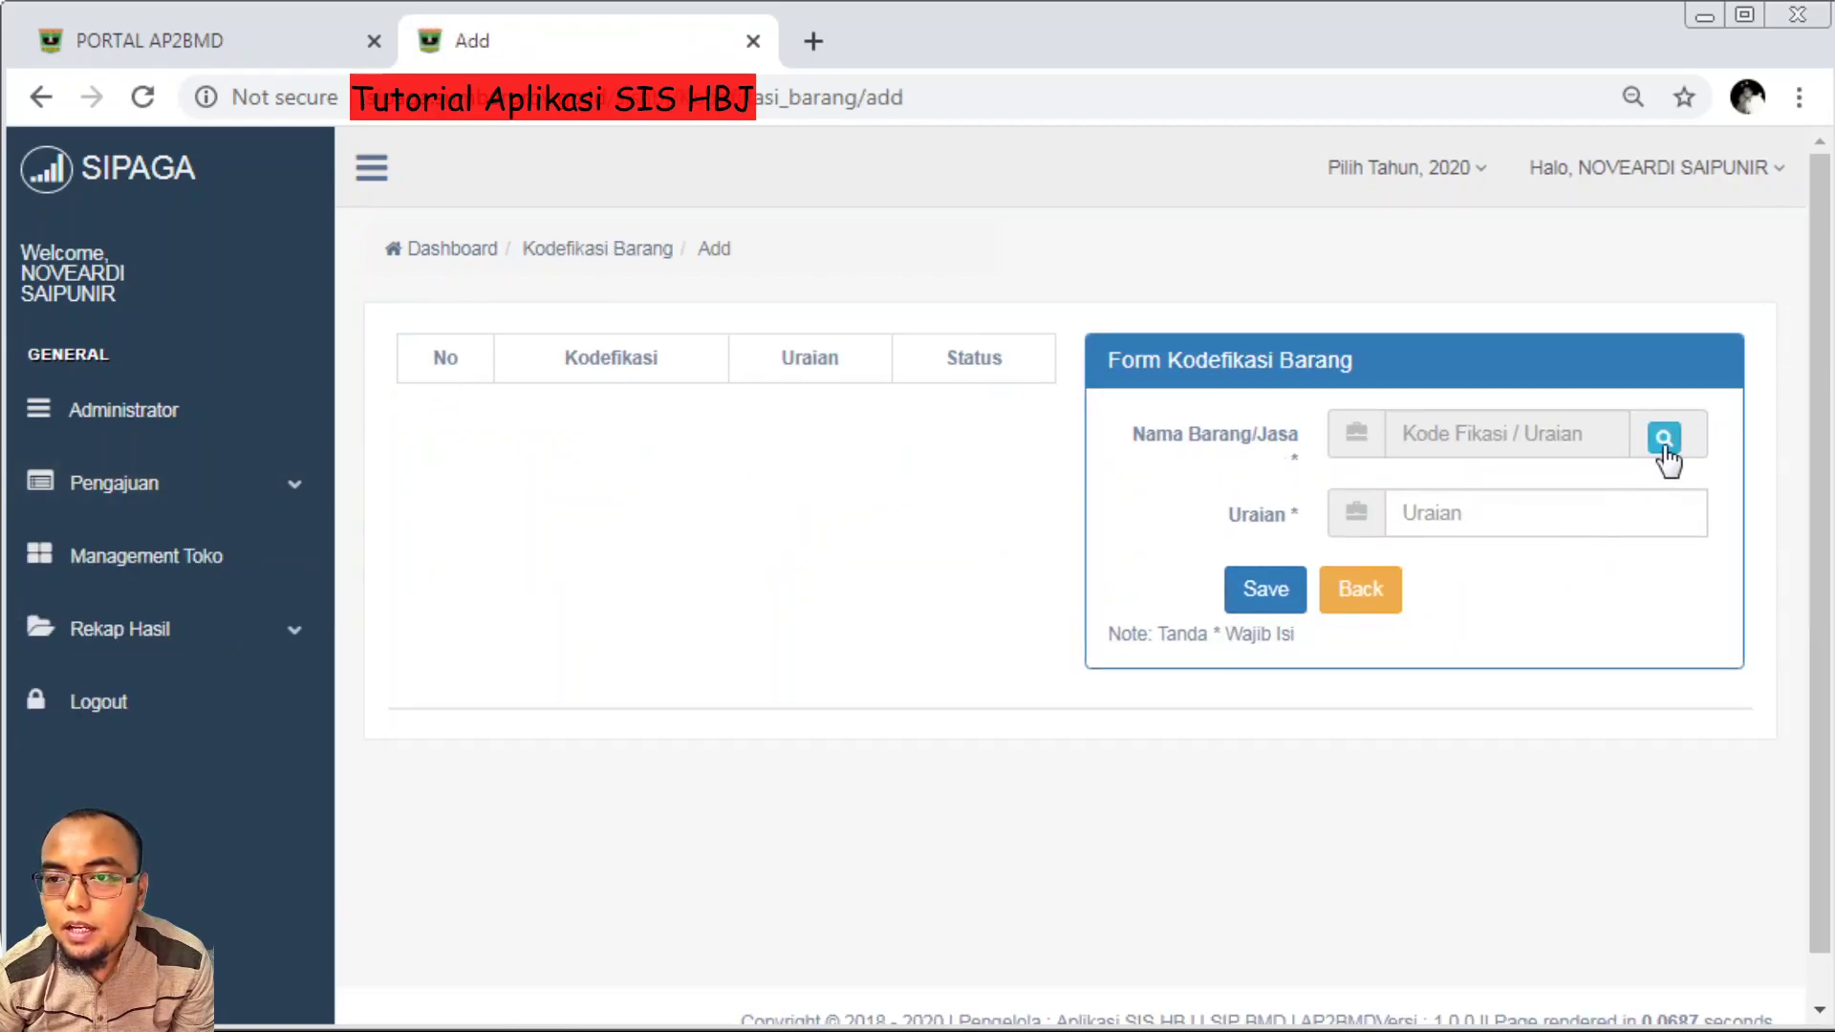
{"action": "left_click", "coordinate": [1664, 440]}
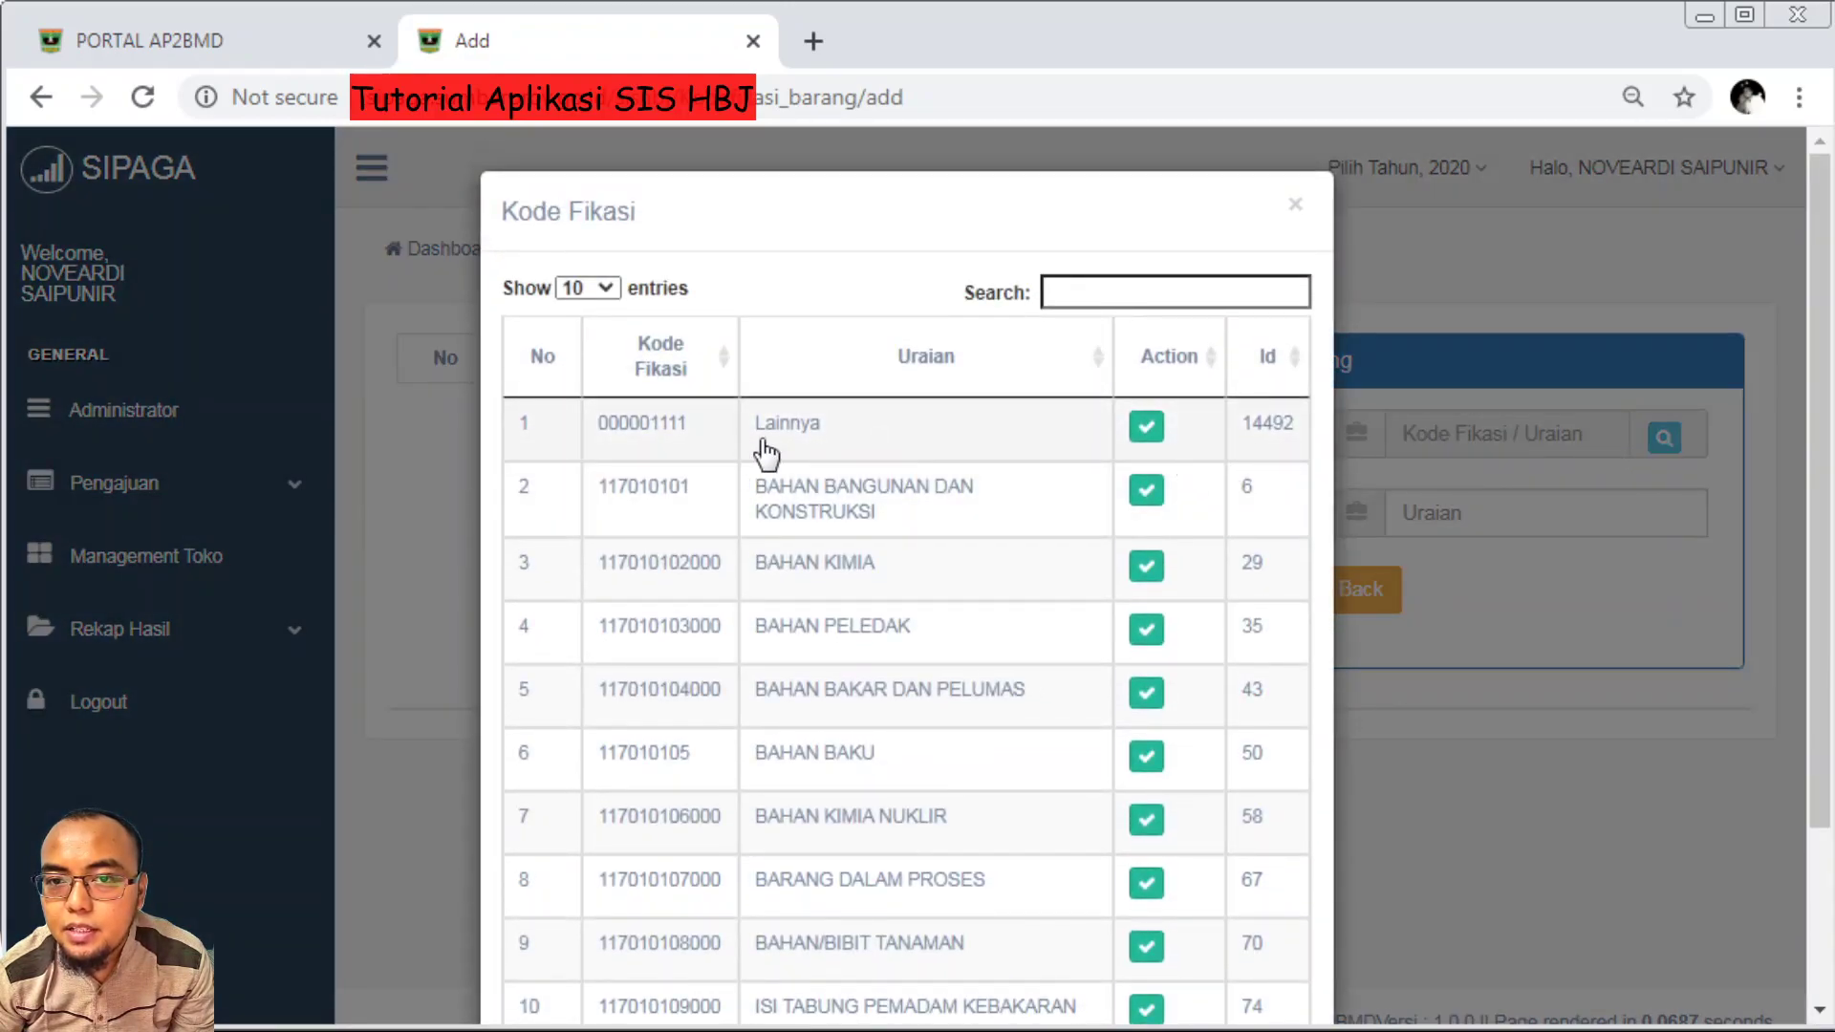
{"action": "left_click", "coordinate": [1296, 207]}
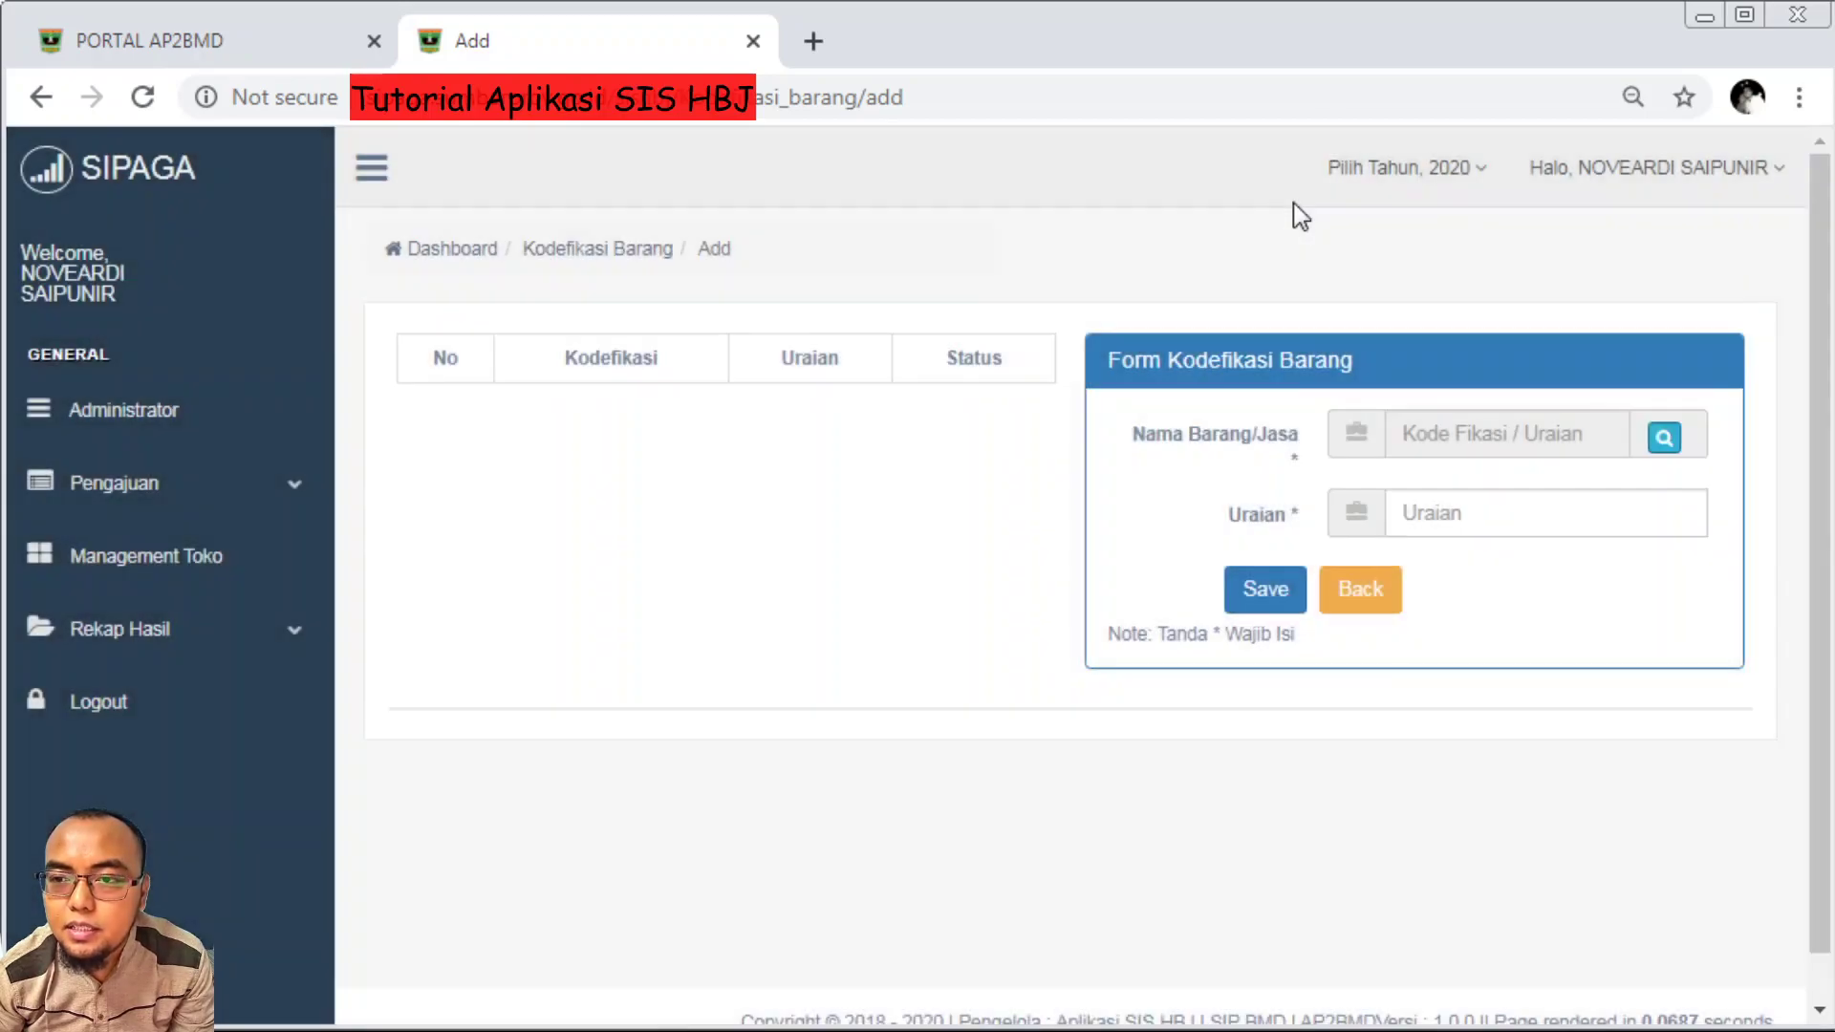
{"action": "left_click", "coordinate": [1481, 520]}
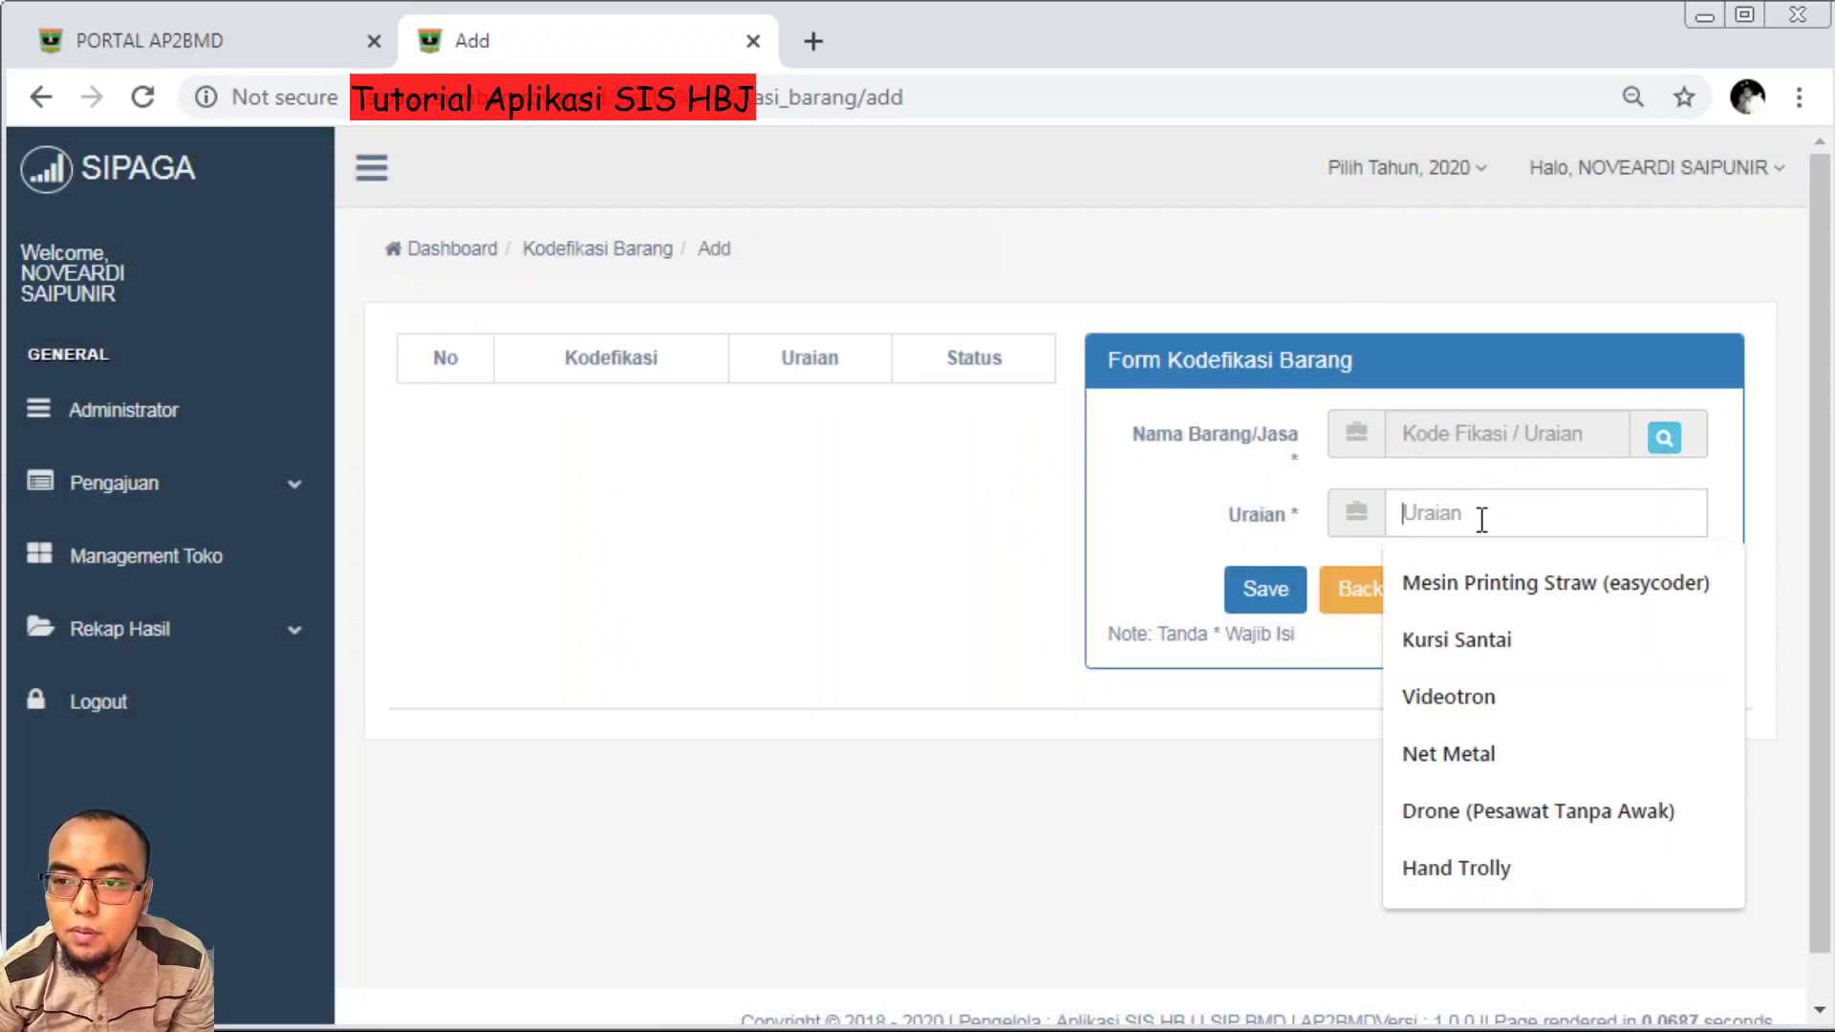
{"action": "left_click", "coordinate": [733, 631]}
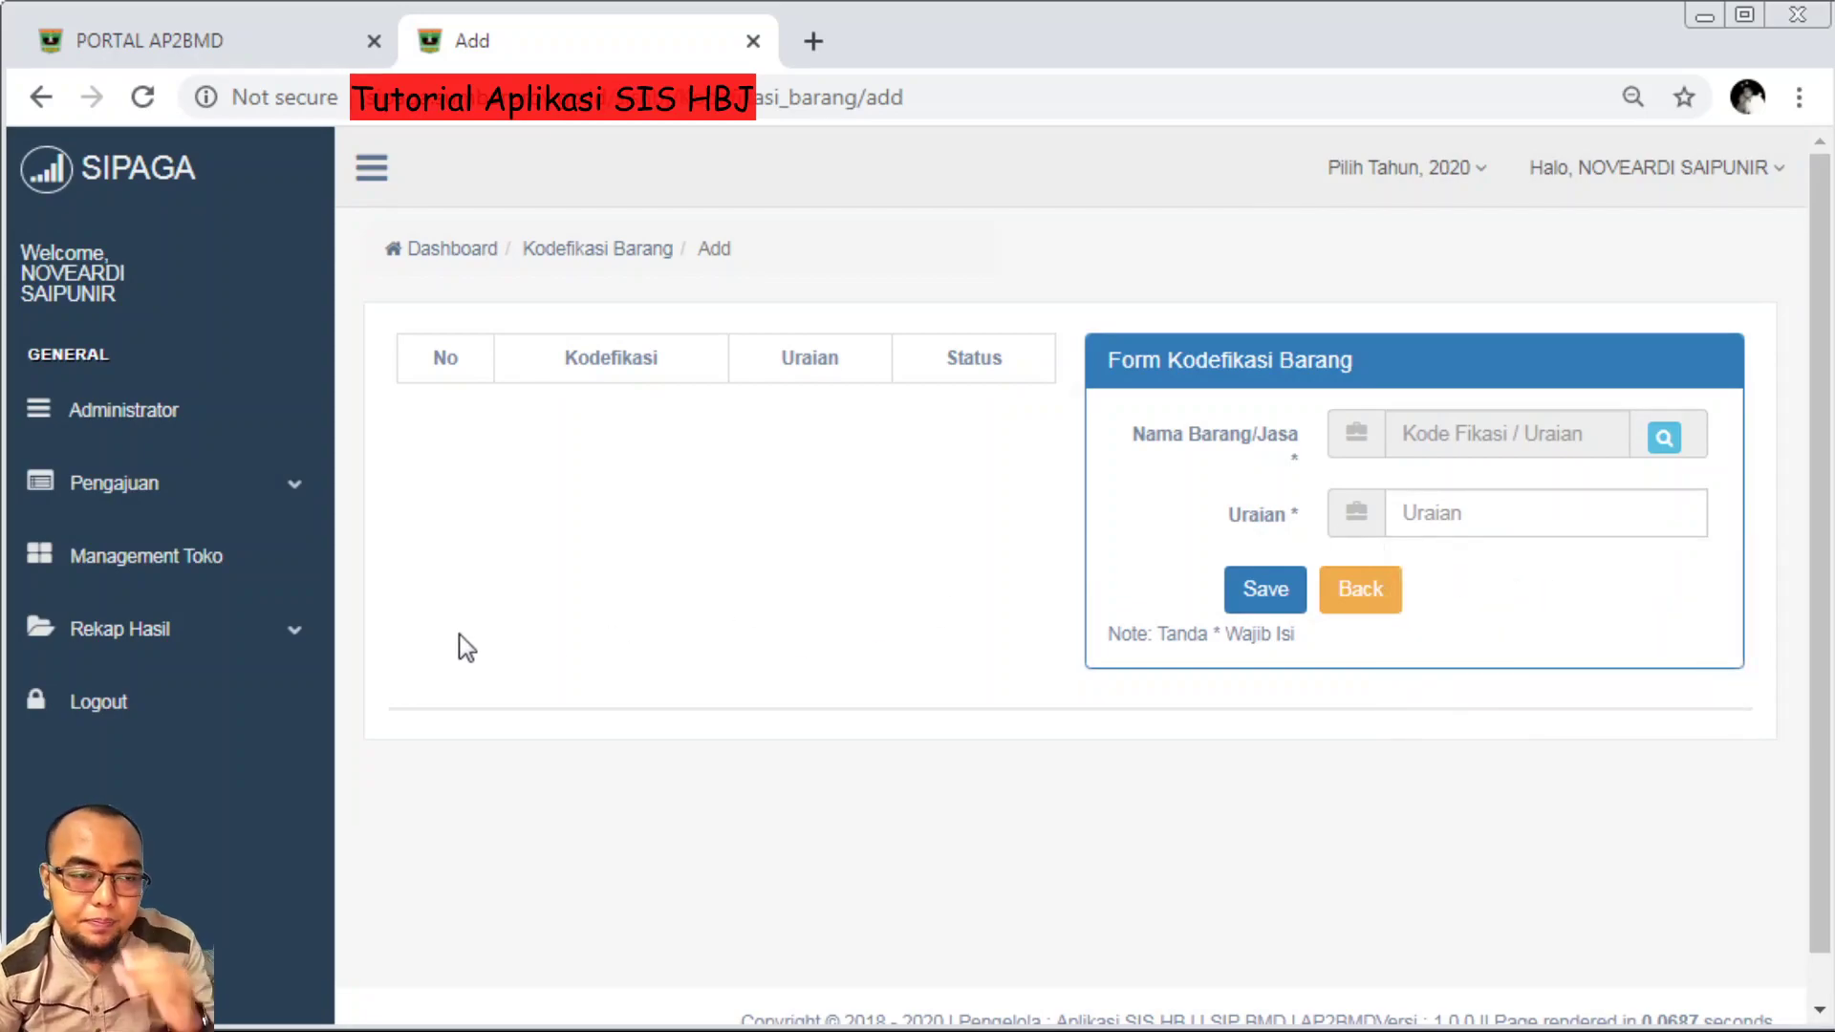
Open the Identifikasi Barang page under Pengajuan and examine its custom filter fields and the item table's columns and statuses
{"action": "left_click", "coordinate": [212, 489]}
{"action": "left_click", "coordinate": [192, 560]}
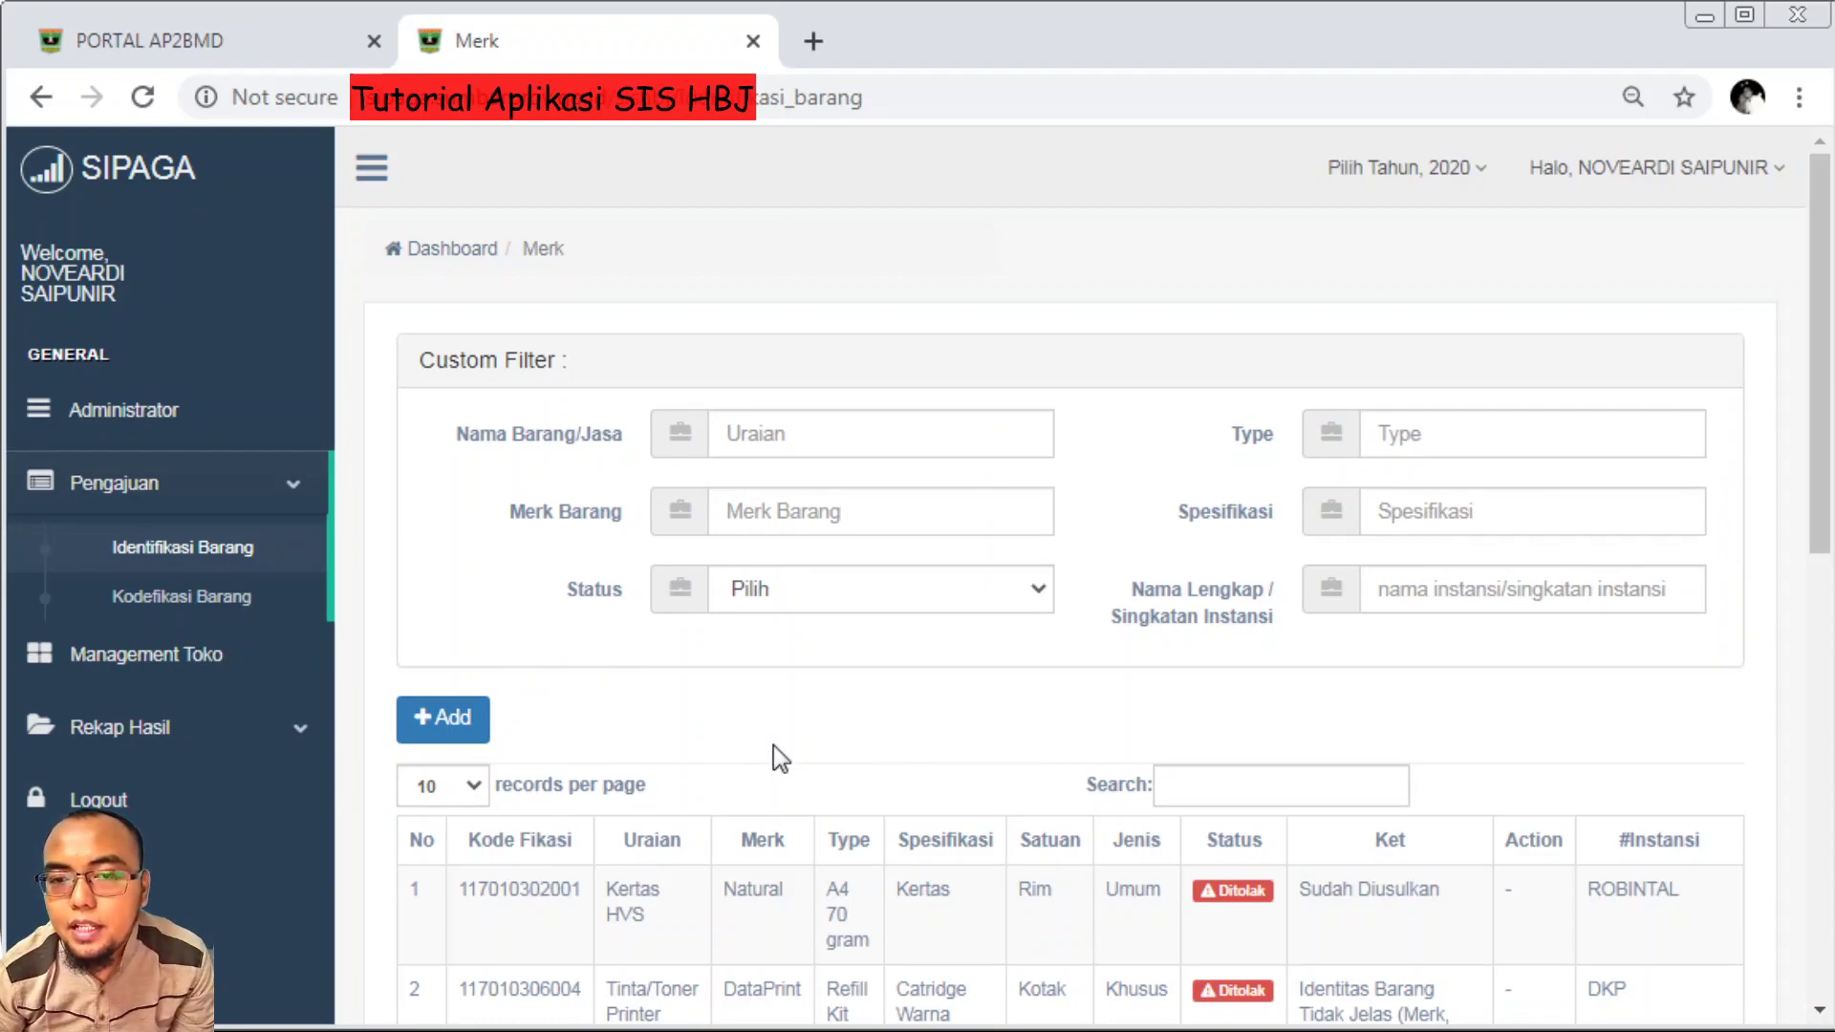
{"action": "scroll", "coordinate": [774, 748], "scroll_direction": "down", "scroll_amount": 5}
{"action": "scroll", "coordinate": [774, 748], "scroll_direction": "up", "scroll_amount": 3}
{"action": "scroll", "coordinate": [772, 746], "scroll_direction": "up", "scroll_amount": 2}
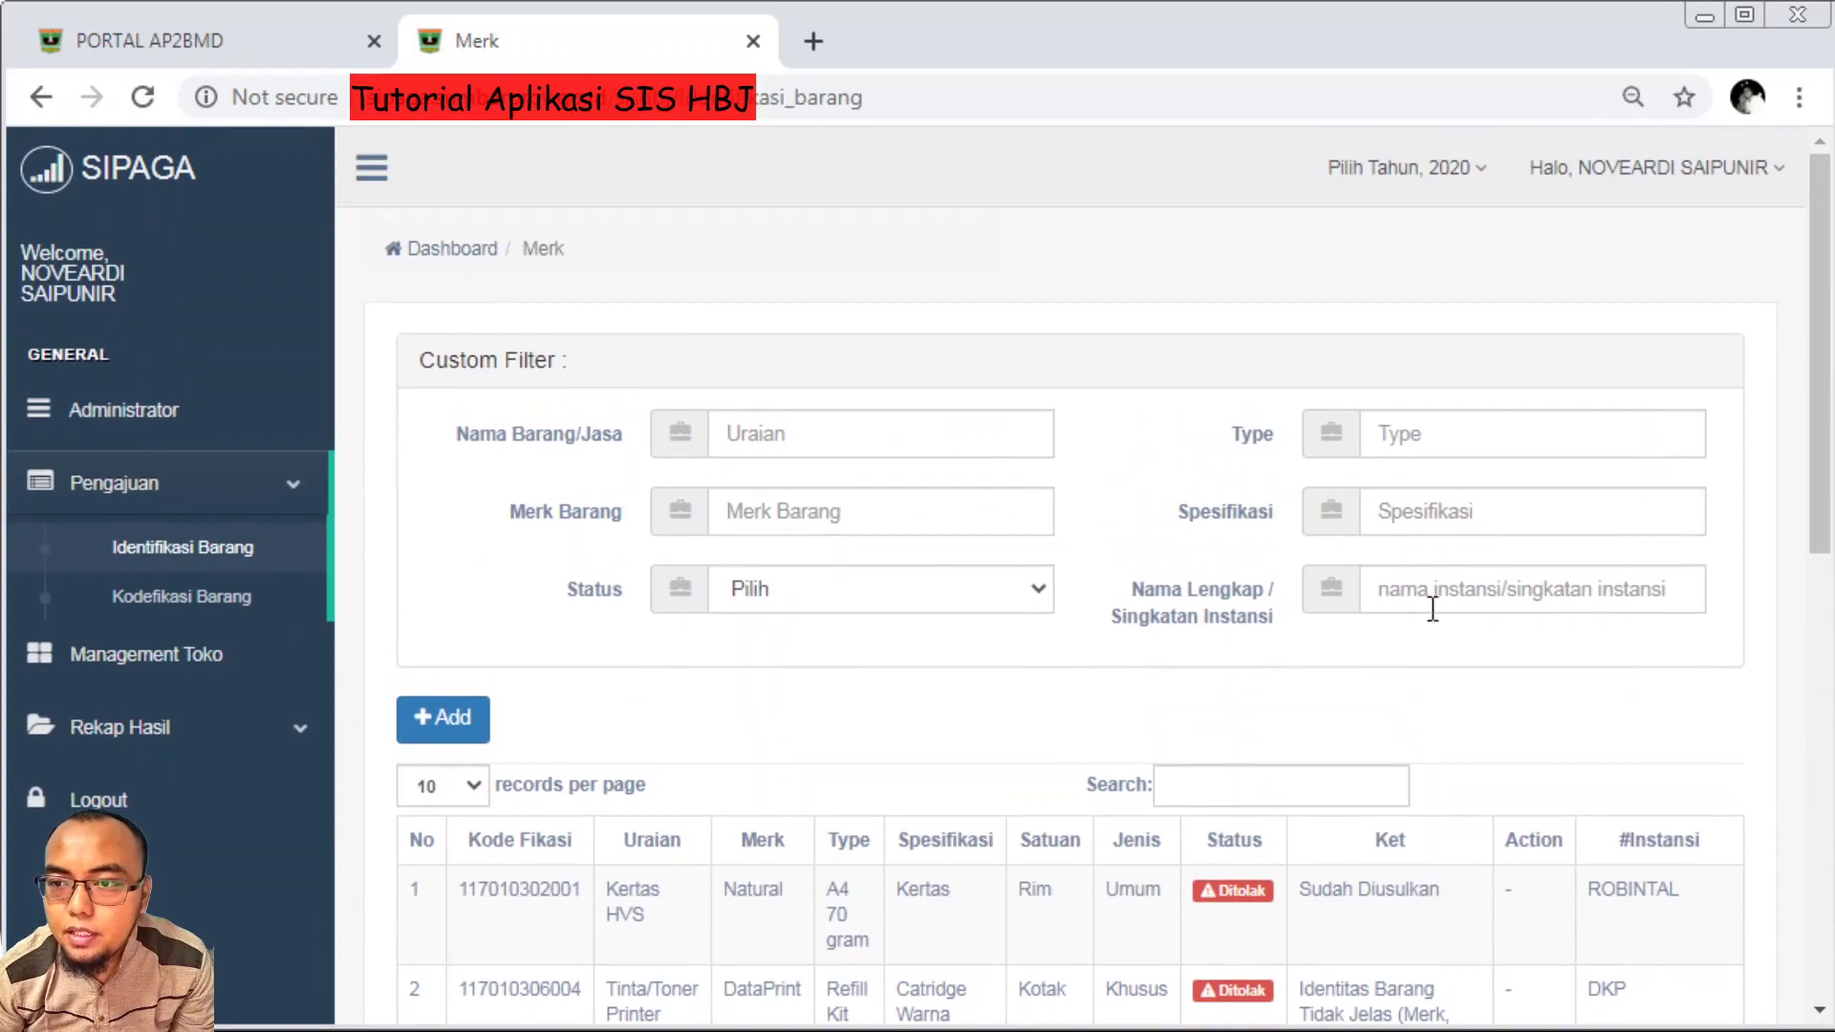
{"action": "scroll", "coordinate": [1340, 849], "scroll_direction": "down", "scroll_amount": 2}
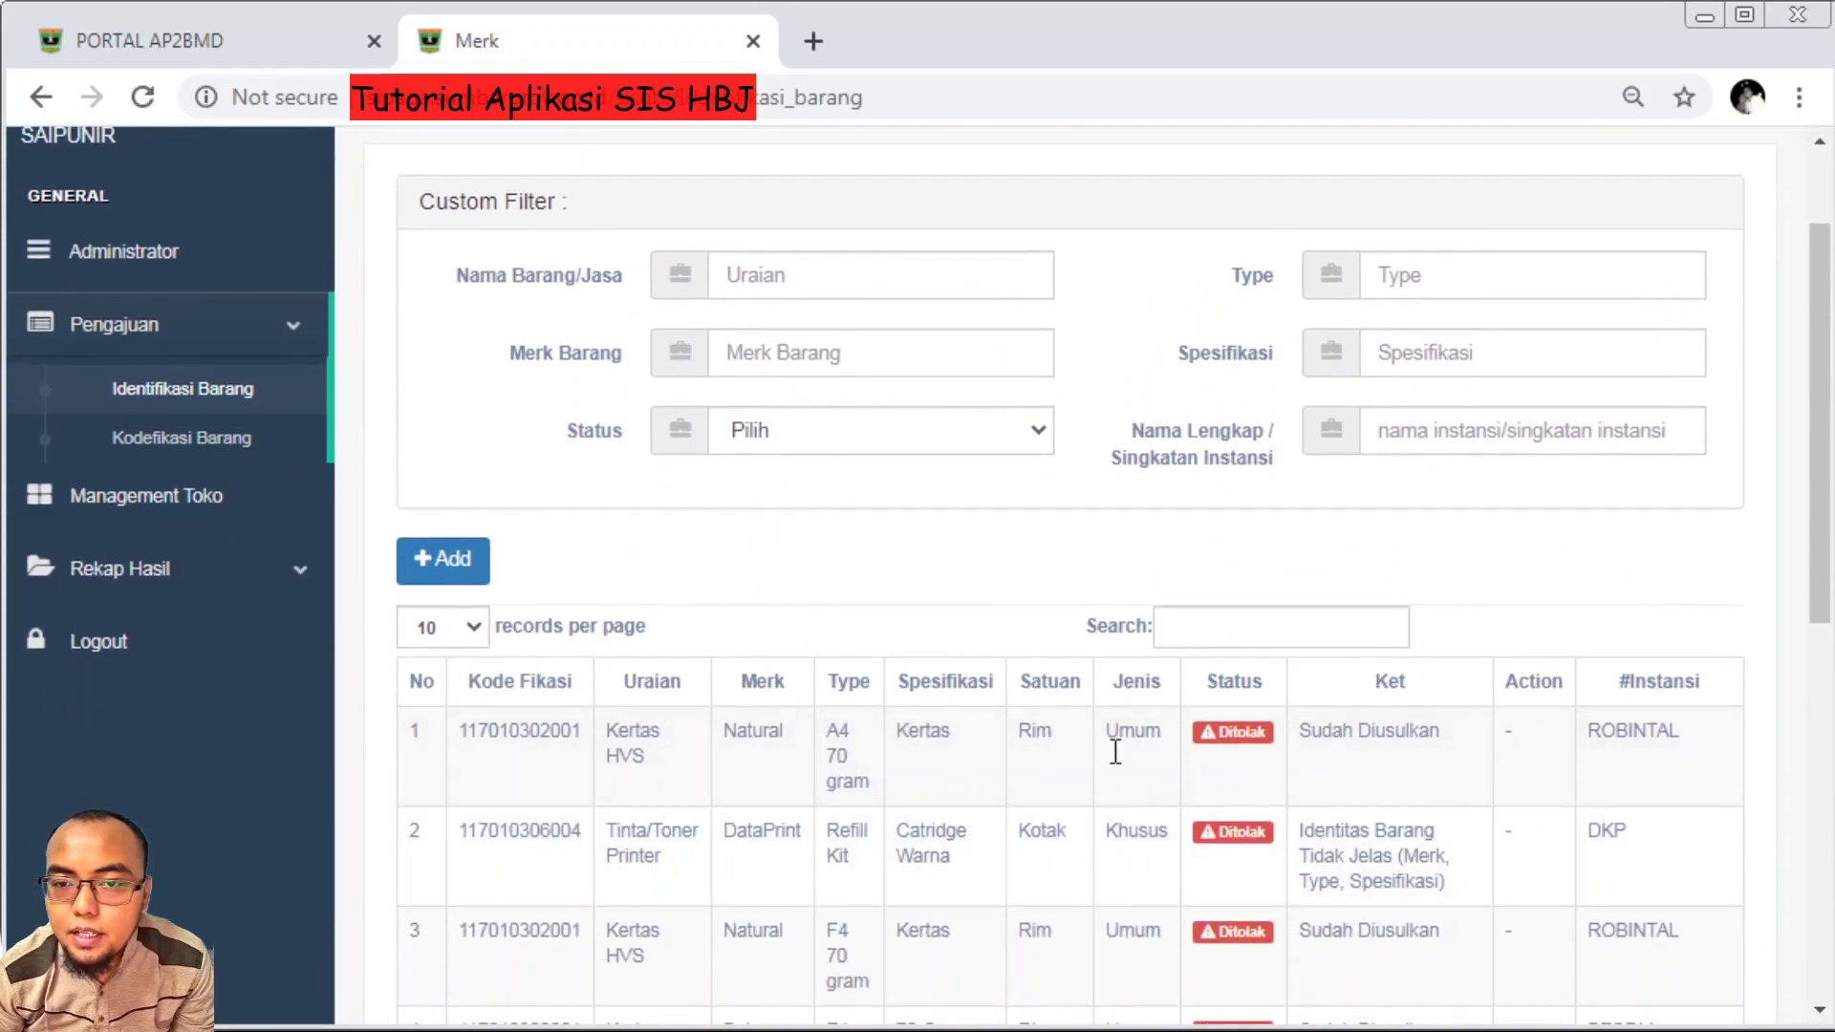
{"action": "scroll", "coordinate": [990, 816], "scroll_direction": "down", "scroll_amount": 4}
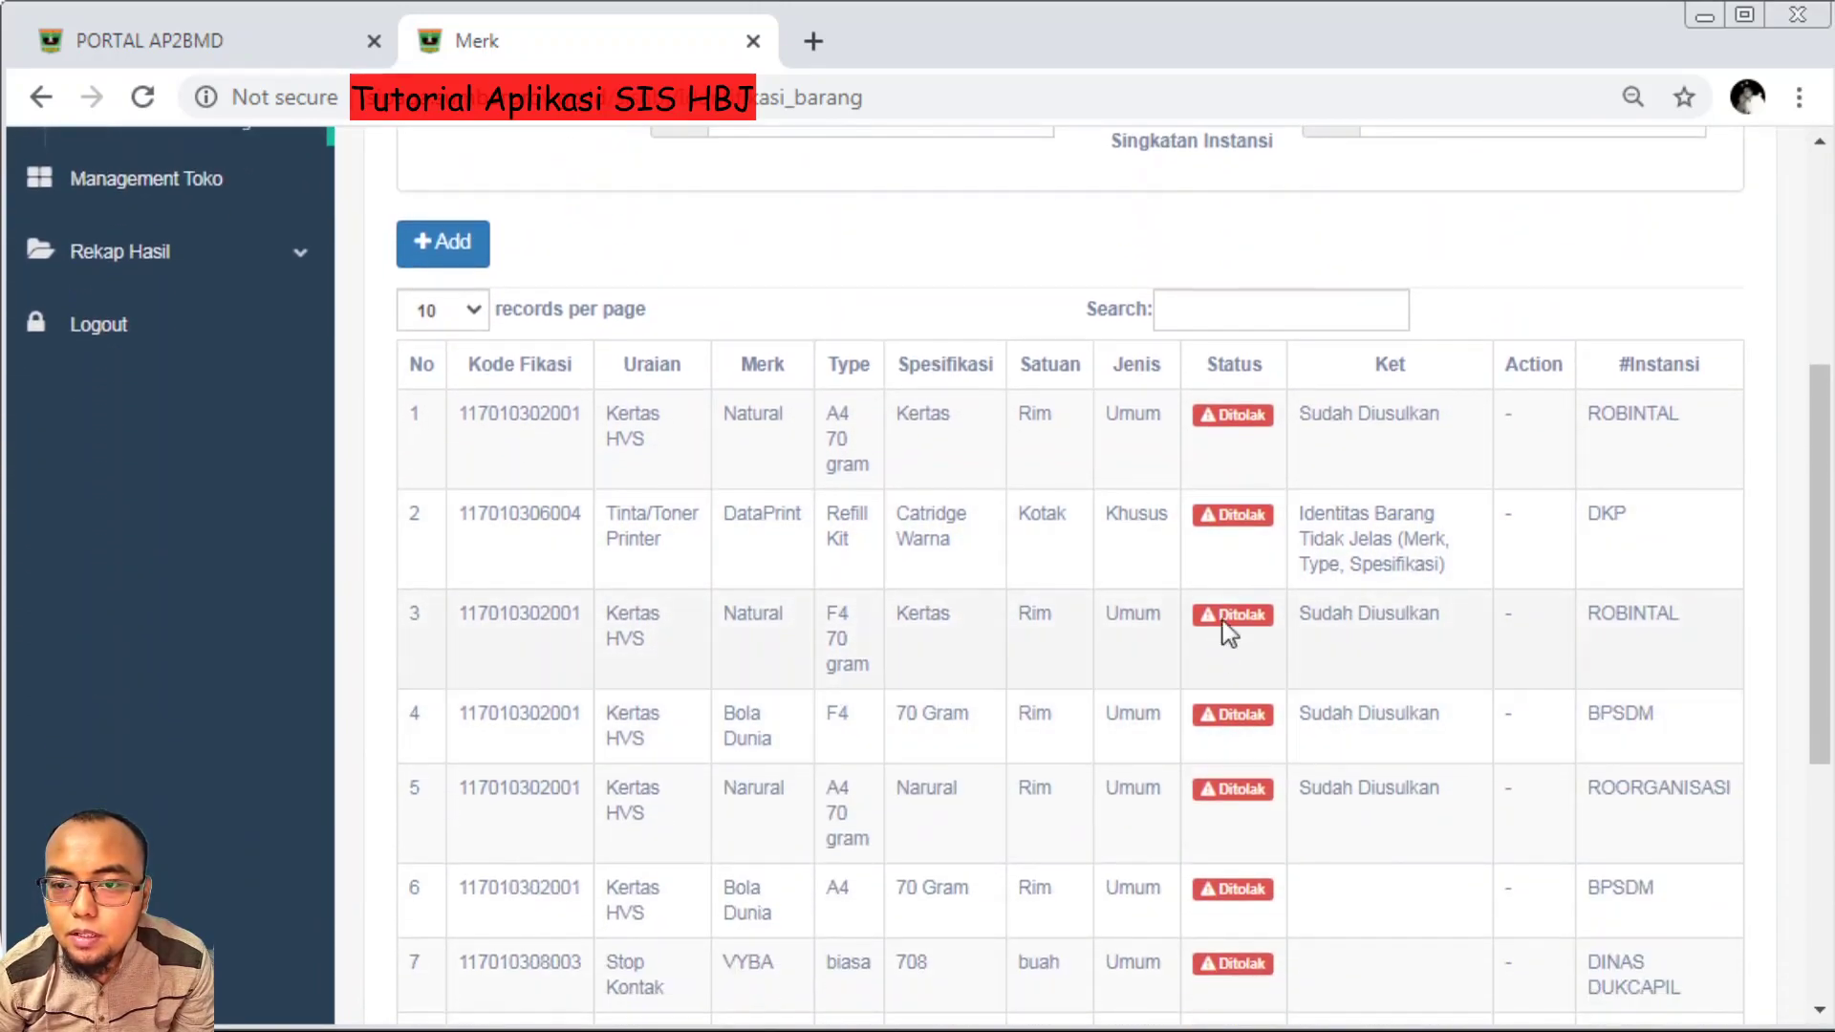
{"action": "scroll", "coordinate": [1233, 654], "scroll_direction": "down", "scroll_amount": 2}
{"action": "scroll", "coordinate": [860, 493], "scroll_direction": "up", "scroll_amount": 2}
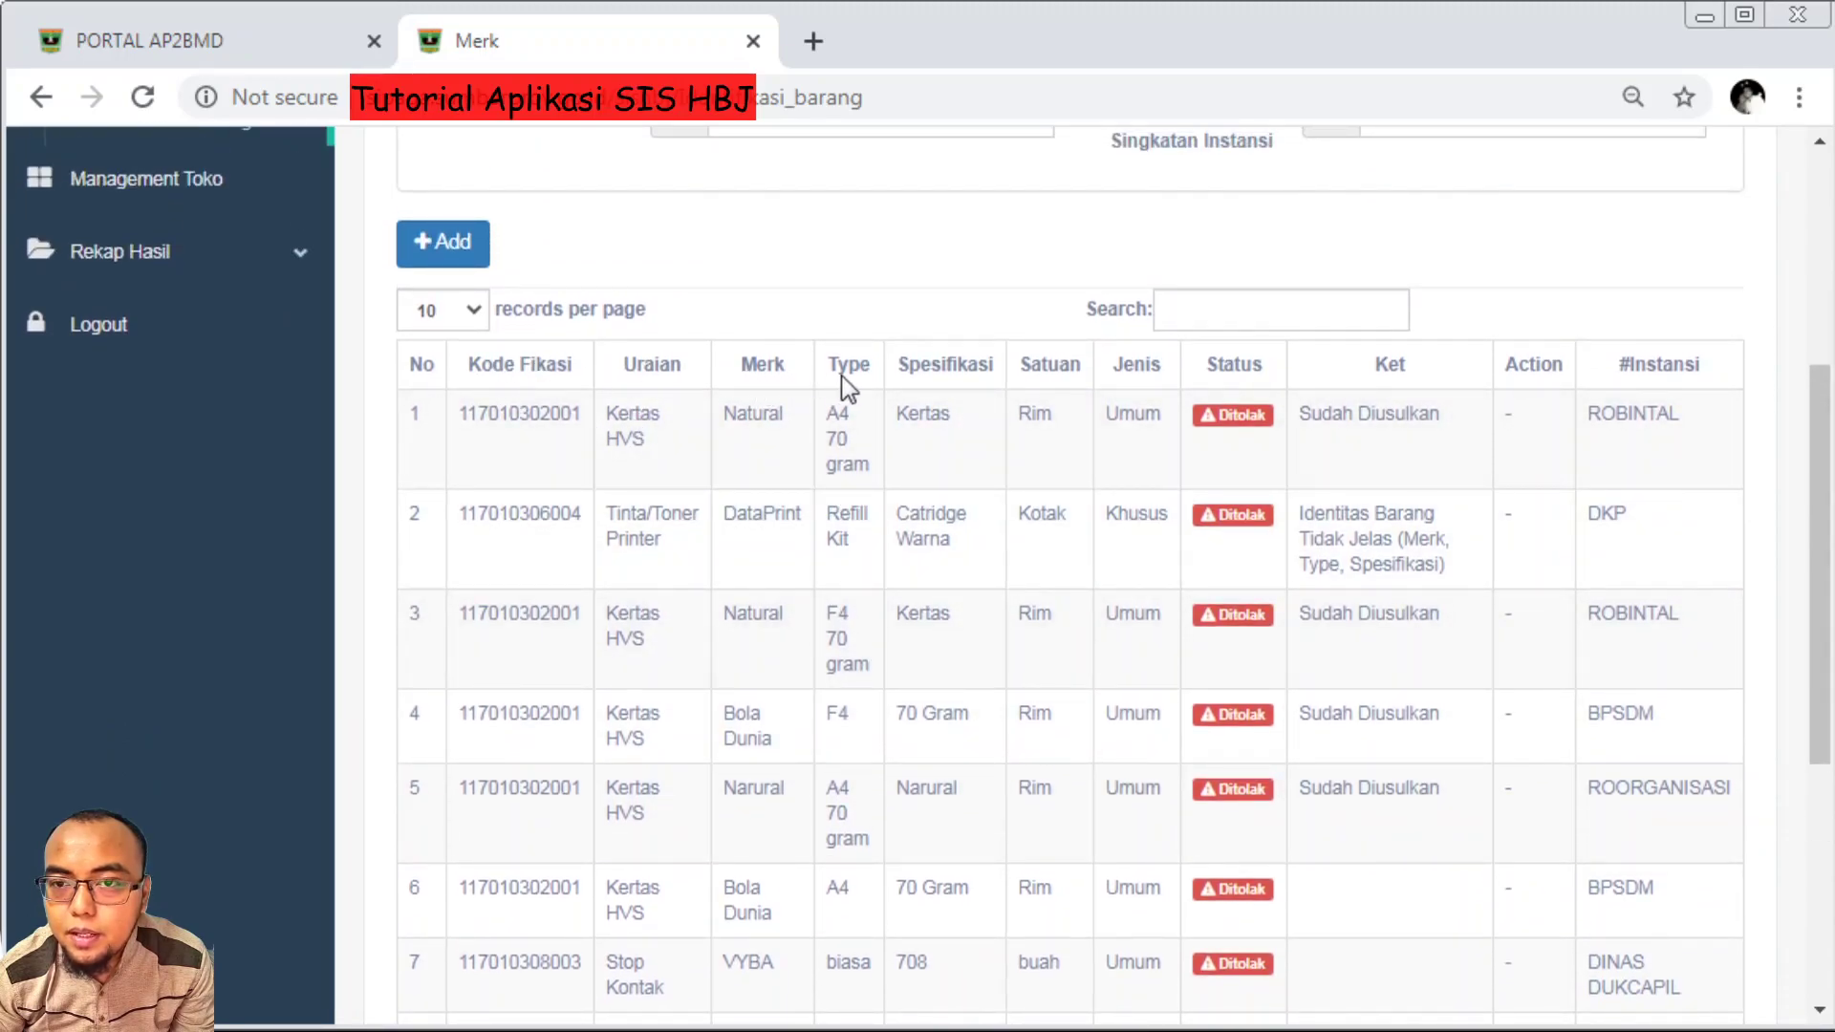
{"action": "scroll", "coordinate": [1046, 525], "scroll_direction": "up", "scroll_amount": 4}
{"action": "scroll", "coordinate": [1099, 626], "scroll_direction": "down", "scroll_amount": 3}
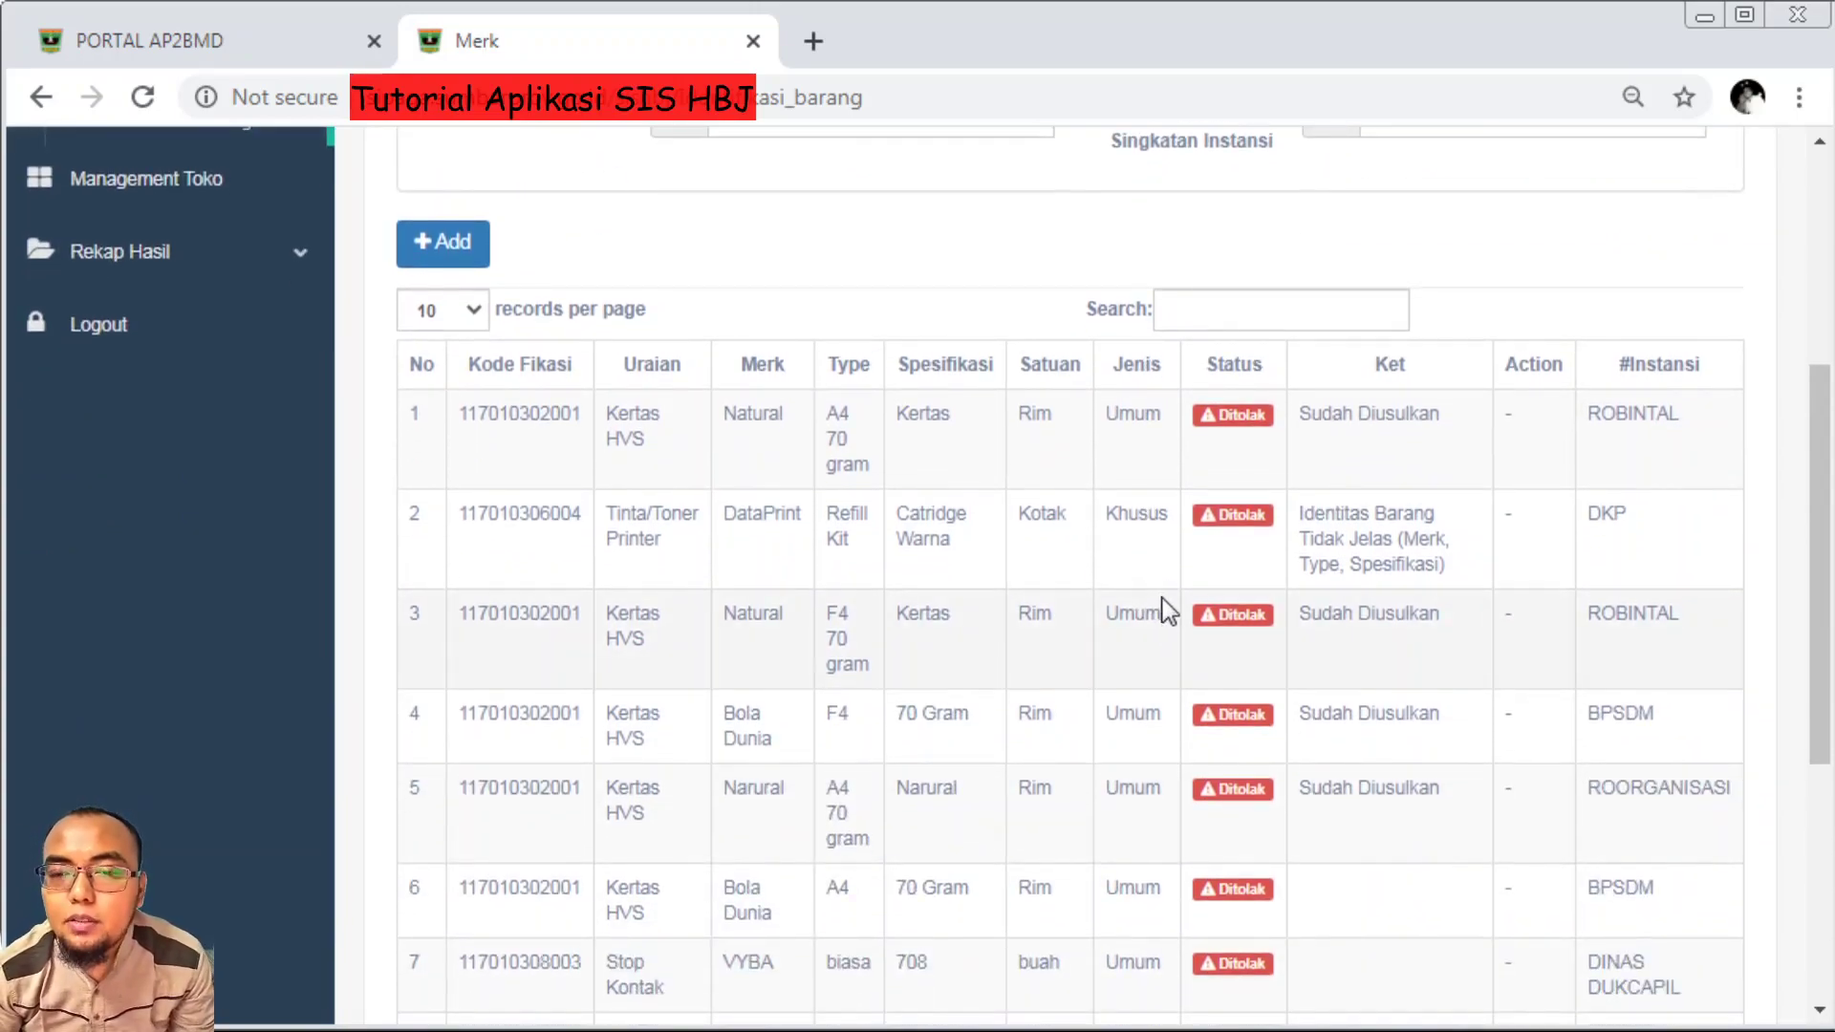
{"action": "scroll", "coordinate": [1168, 612], "scroll_direction": "up", "scroll_amount": 3}
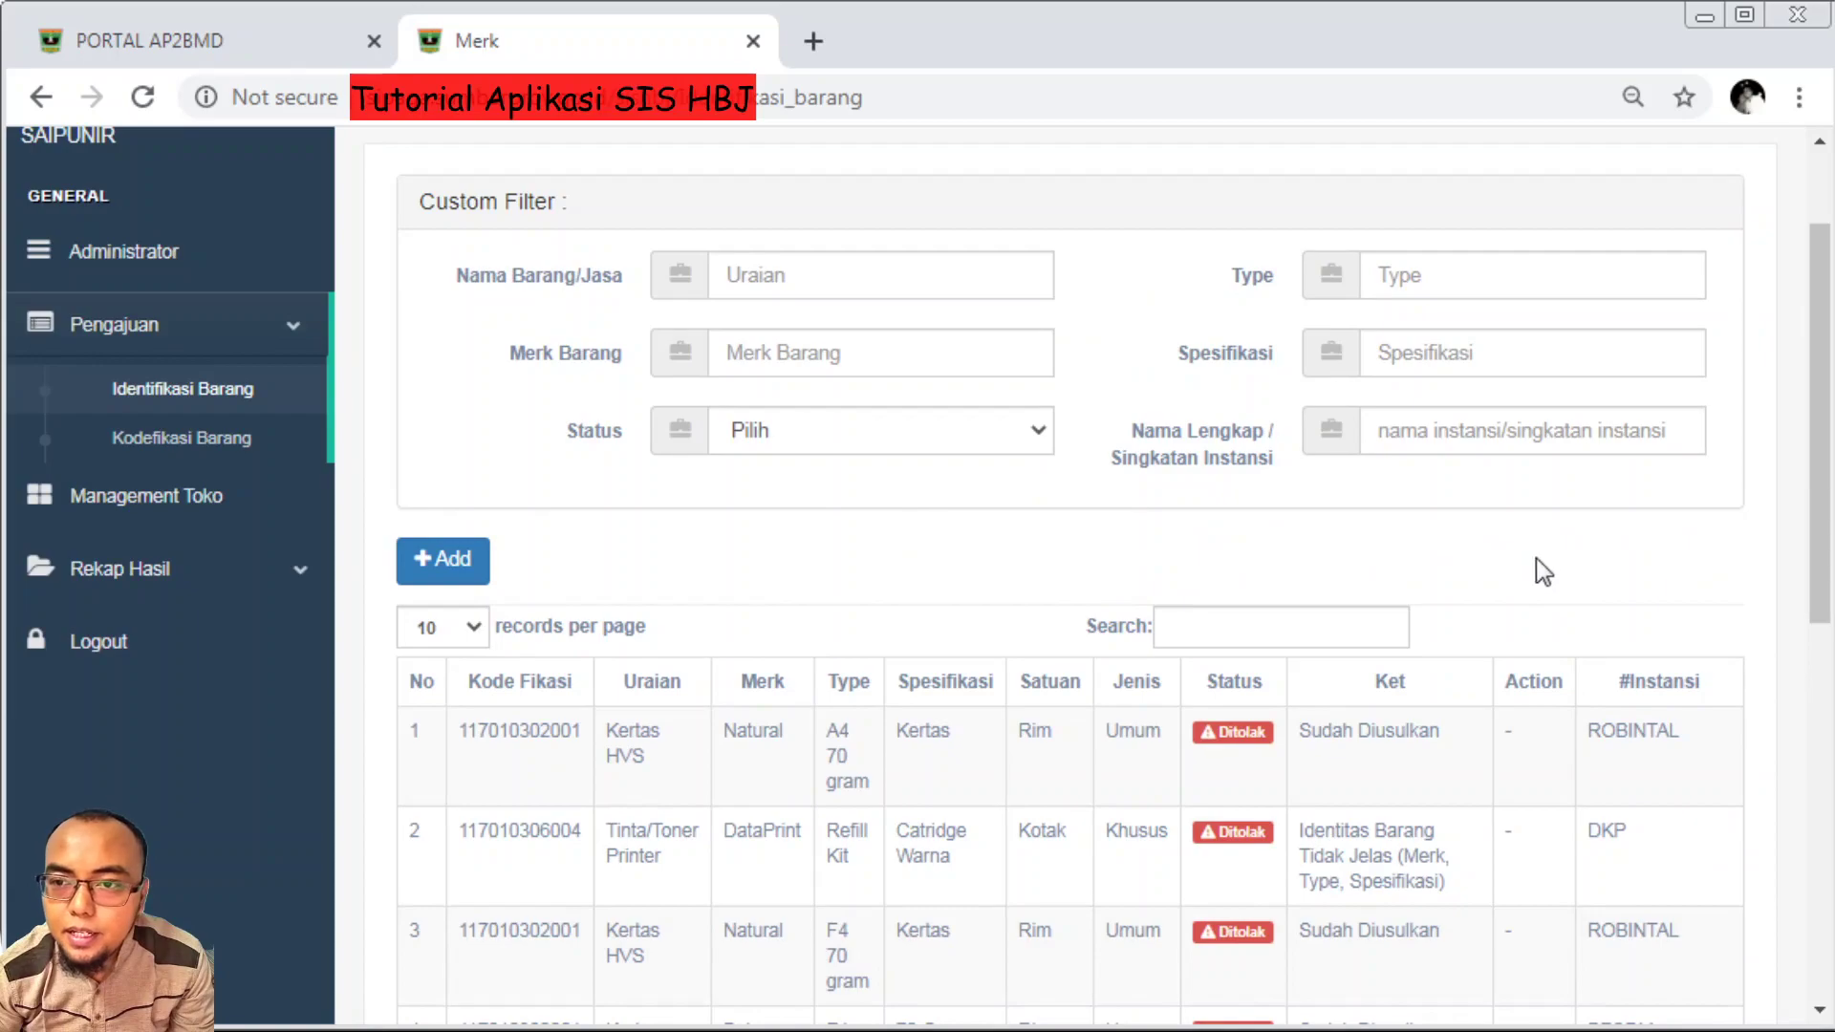
Filter the item table by Nama Barang/Jasa "hvs" and check the matching rows and entry count
{"action": "left_click", "coordinate": [838, 273]}
{"action": "type", "text": "hvs"}
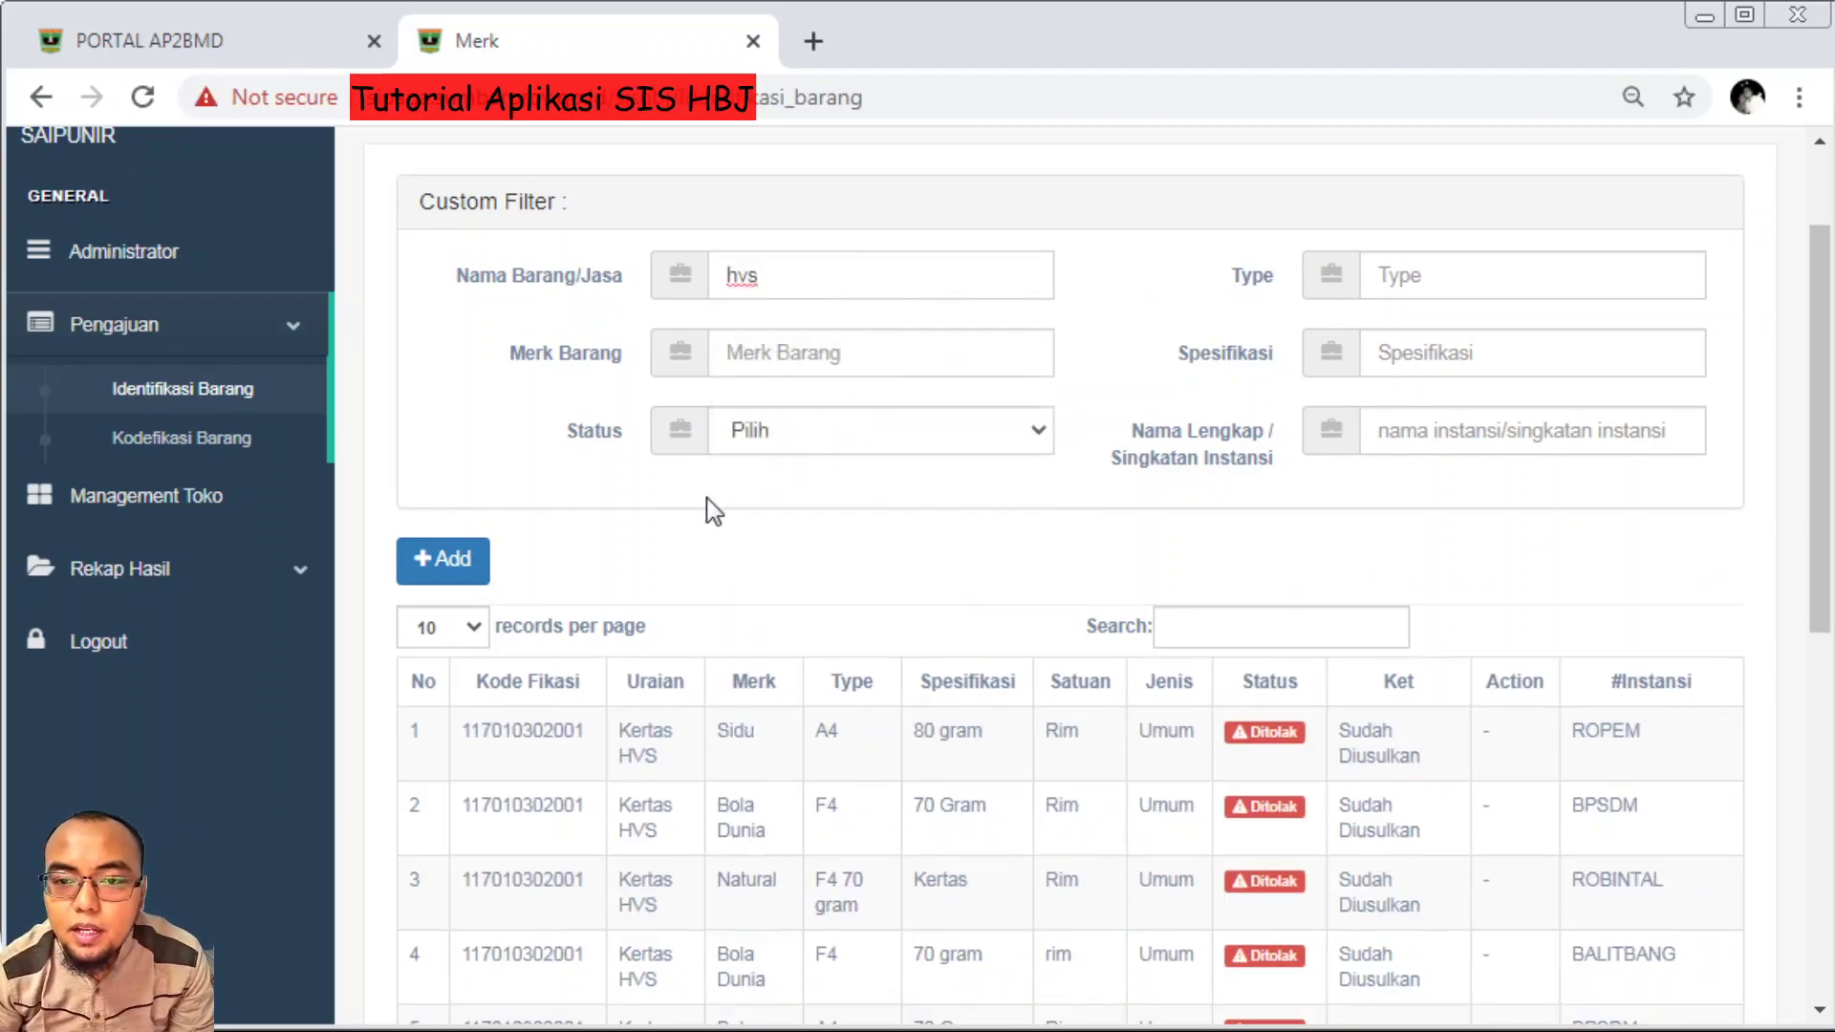
{"action": "scroll", "coordinate": [633, 755], "scroll_direction": "down", "scroll_amount": 2}
{"action": "scroll", "coordinate": [633, 755], "scroll_direction": "down", "scroll_amount": 7}
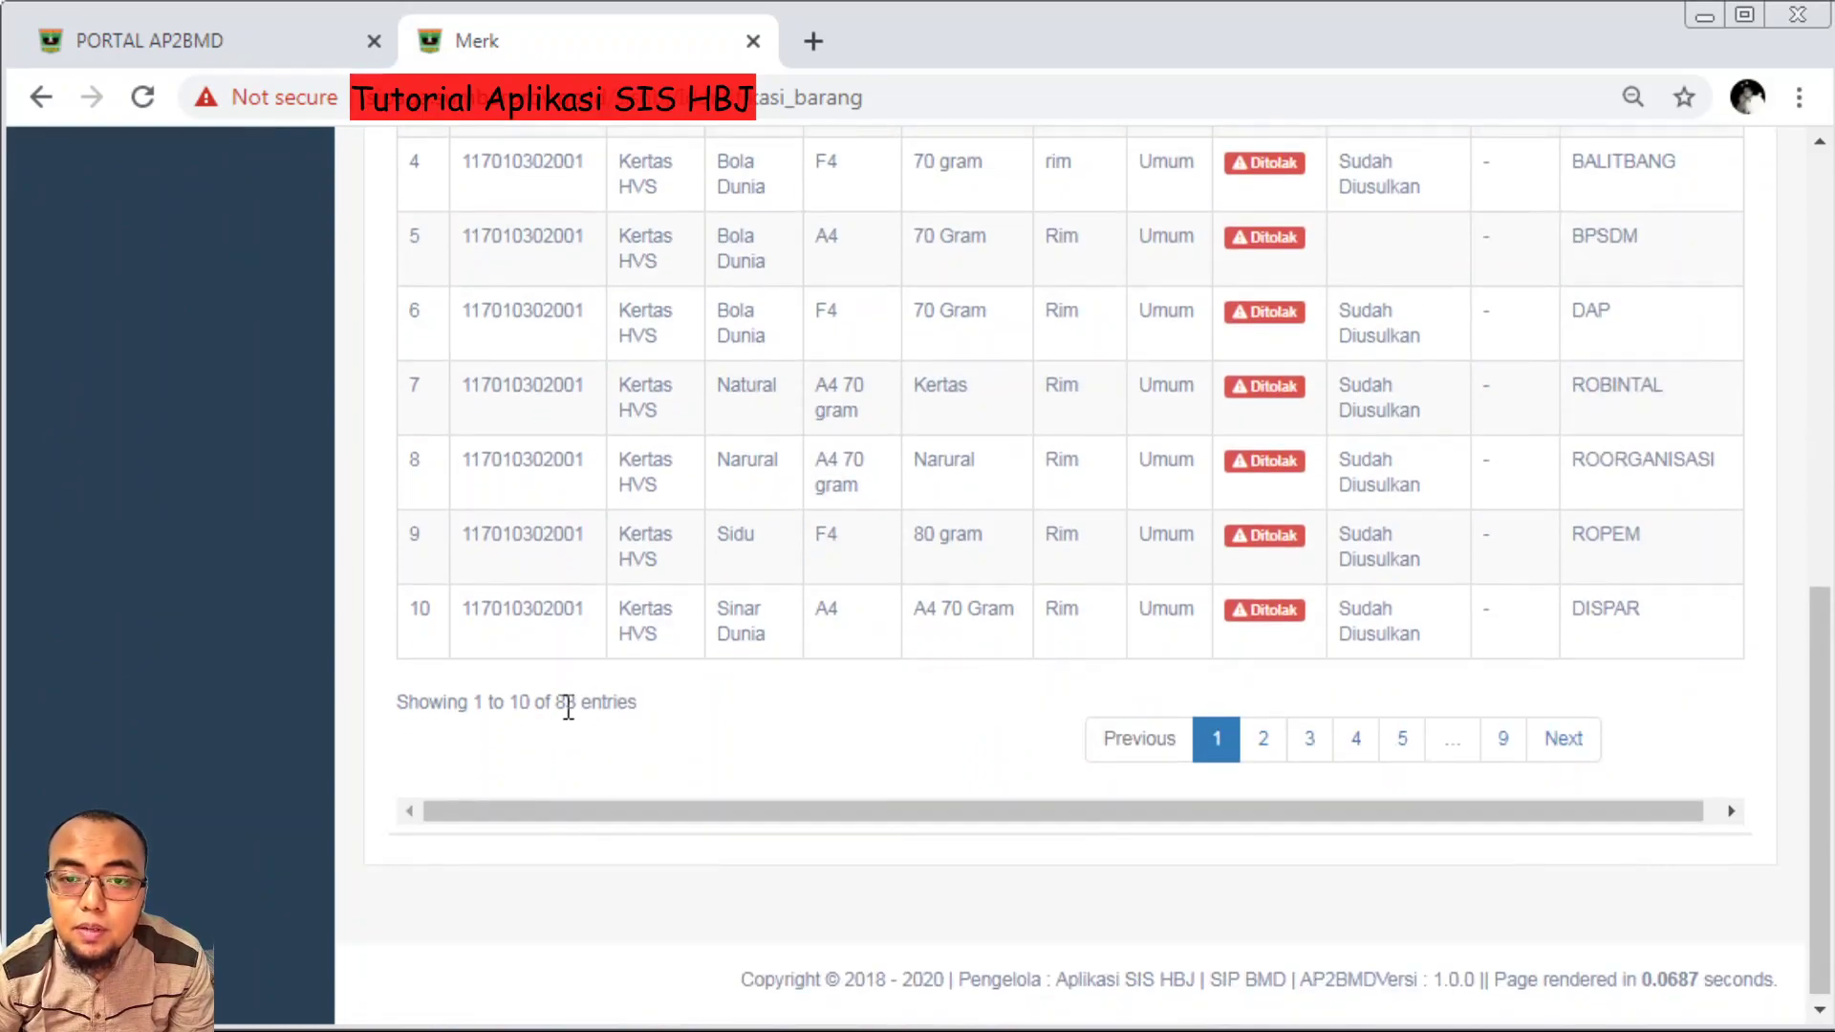
{"action": "scroll", "coordinate": [631, 712], "scroll_direction": "up", "scroll_amount": 10}
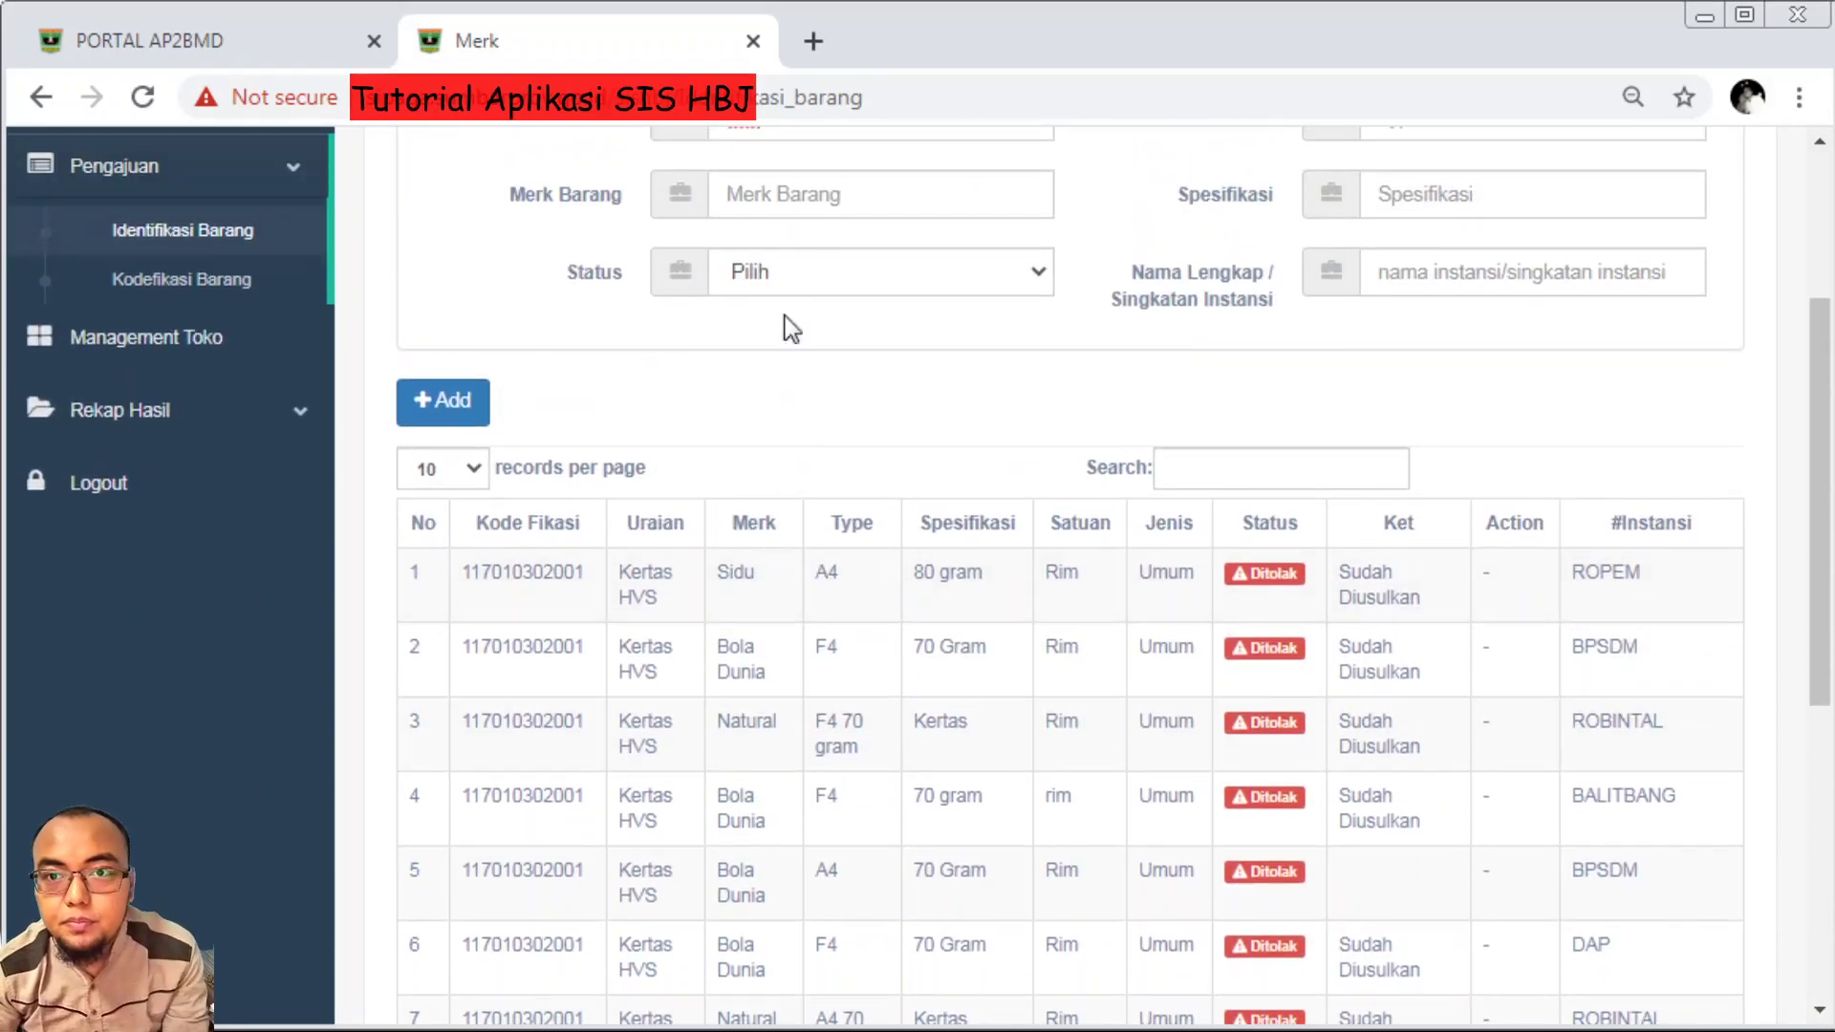
Clear the Nama Barang/Jasa filter and review the unfiltered item list with its entry count
{"action": "left_click_drag", "start_coordinate": [778, 442], "coordinate": [636, 446]}
{"action": "key", "text": "BackSpace"}
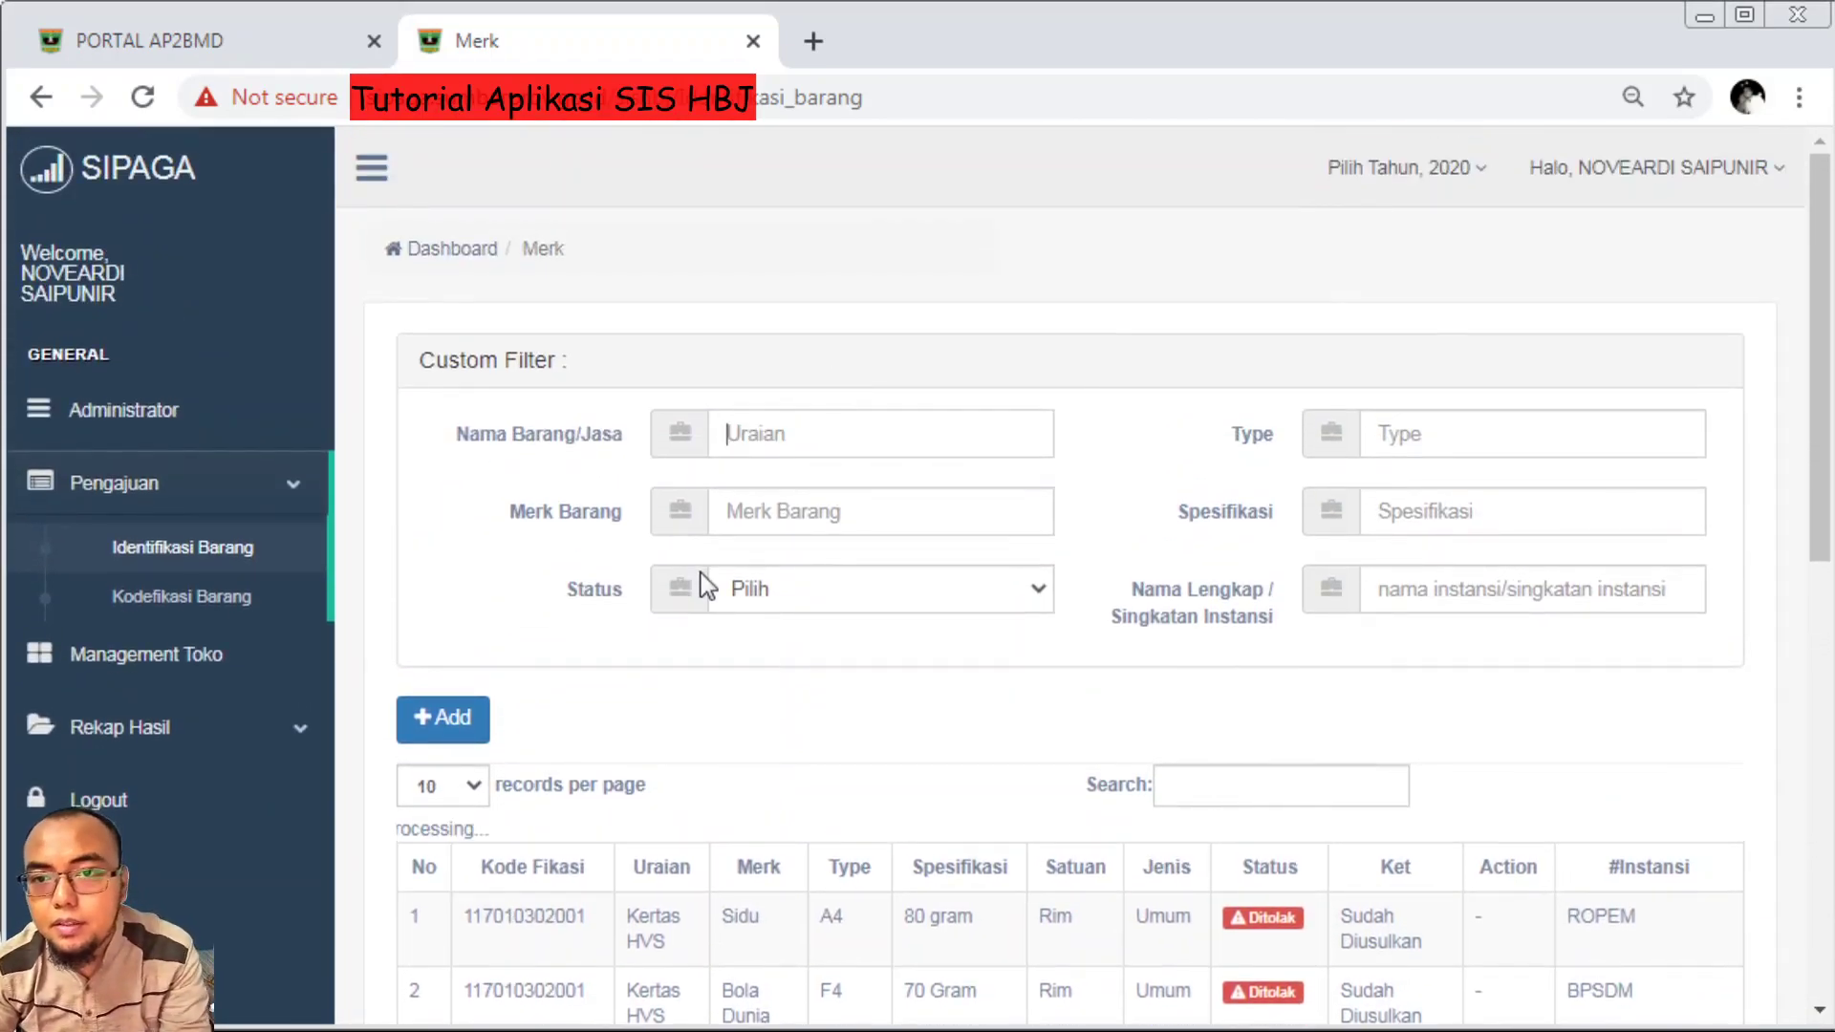
{"action": "scroll", "coordinate": [698, 573], "scroll_direction": "down", "scroll_amount": 10}
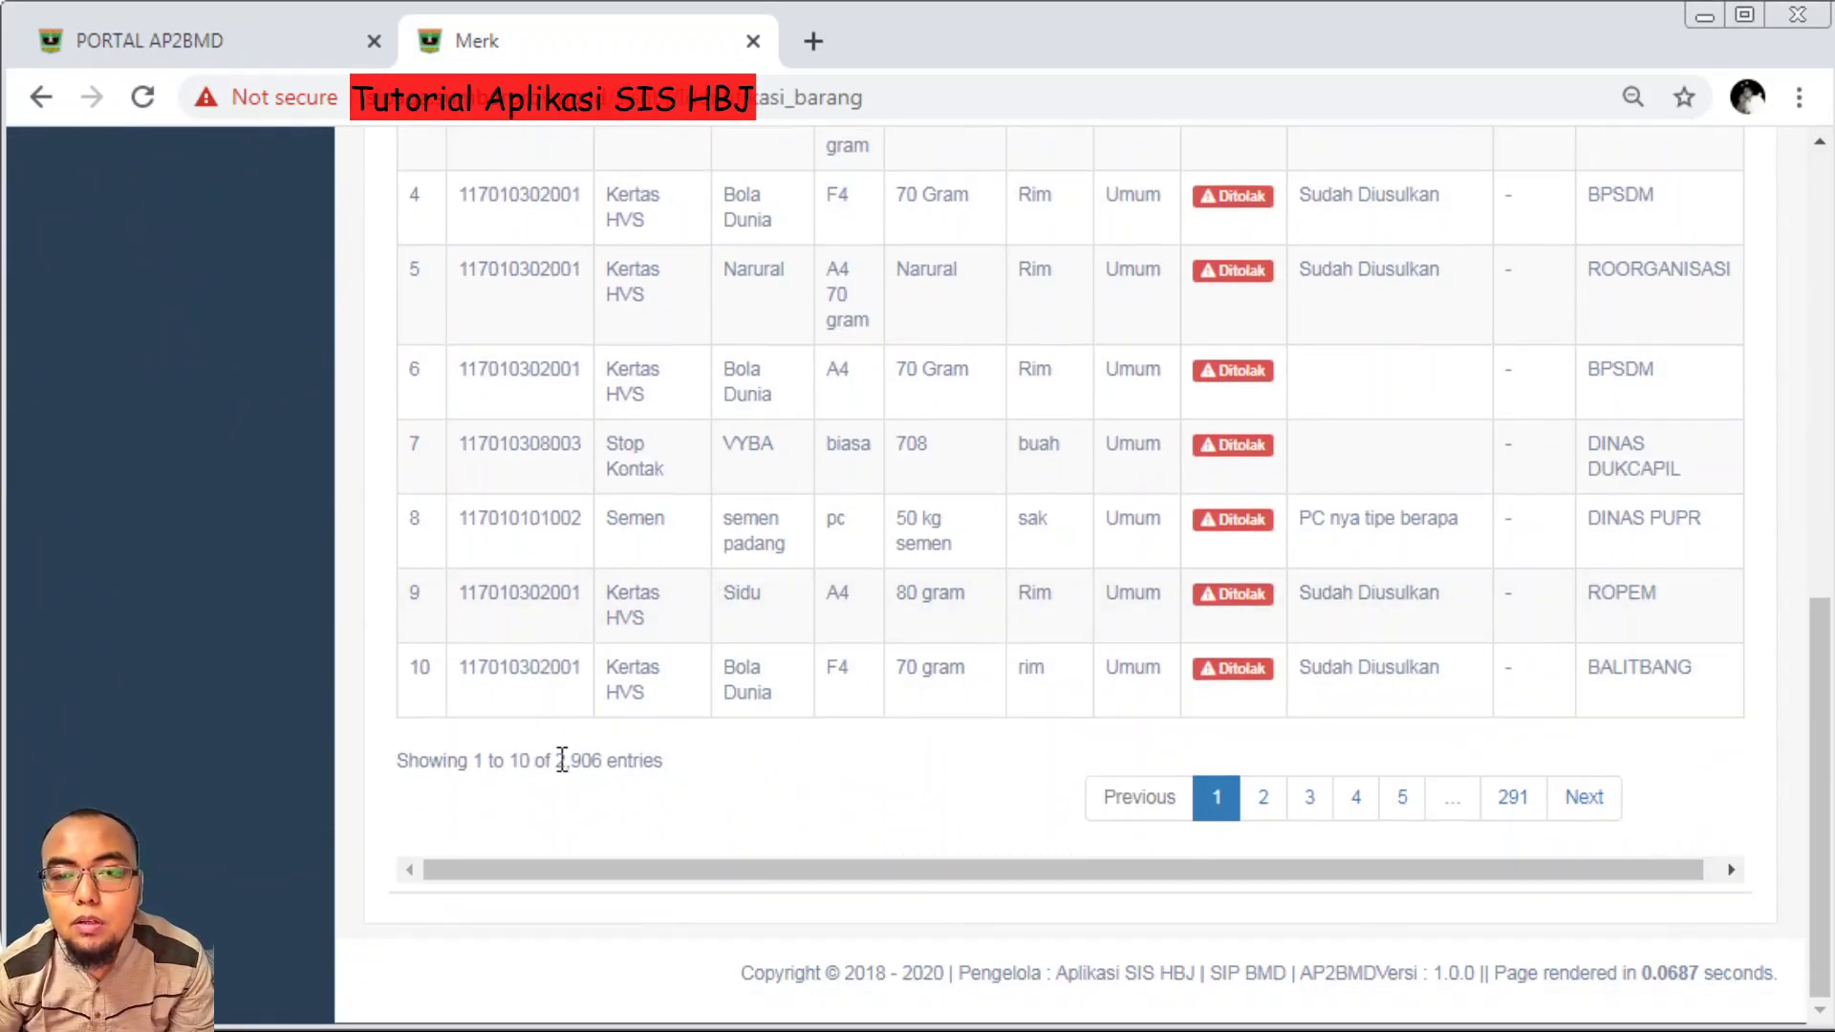
{"action": "scroll", "coordinate": [605, 753], "scroll_direction": "up", "scroll_amount": 3}
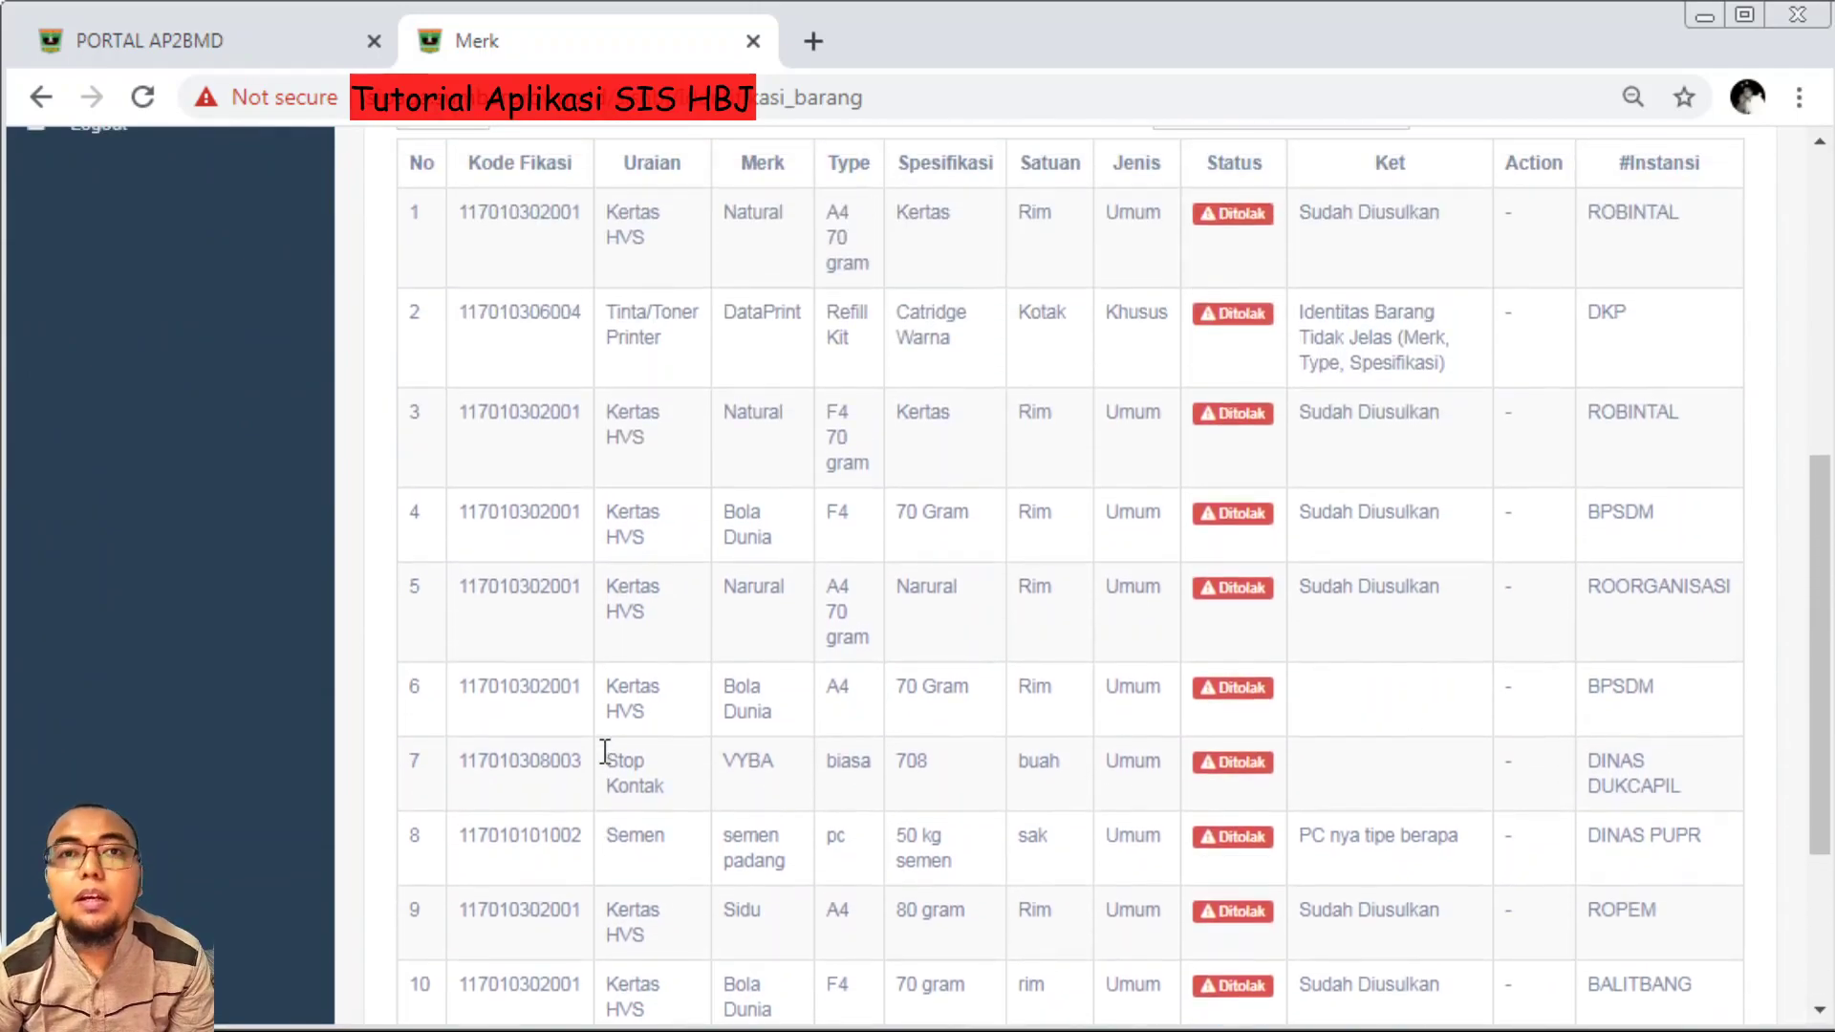
{"action": "scroll", "coordinate": [762, 533], "scroll_direction": "up", "scroll_amount": 6}
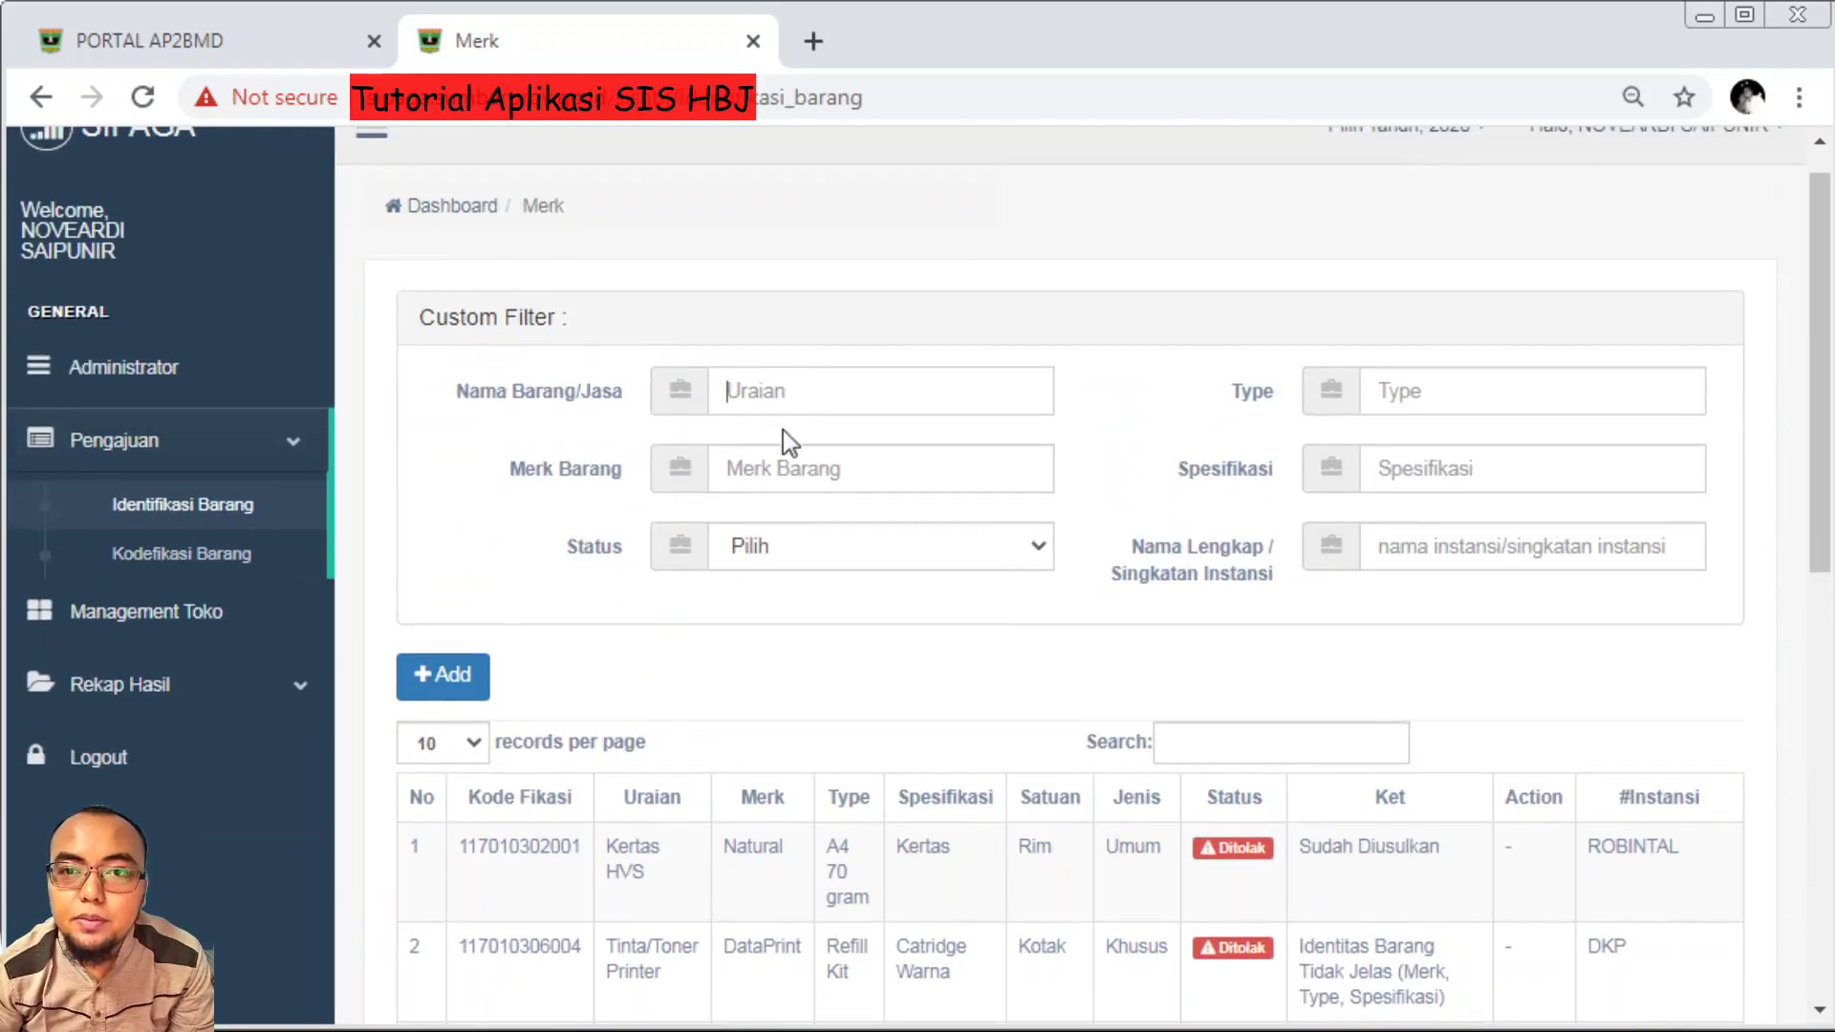
Reapply "hvs" as the Nama Barang/Jasa filter and look through the filtered items down to the entry count
{"action": "left_click", "coordinate": [793, 385]}
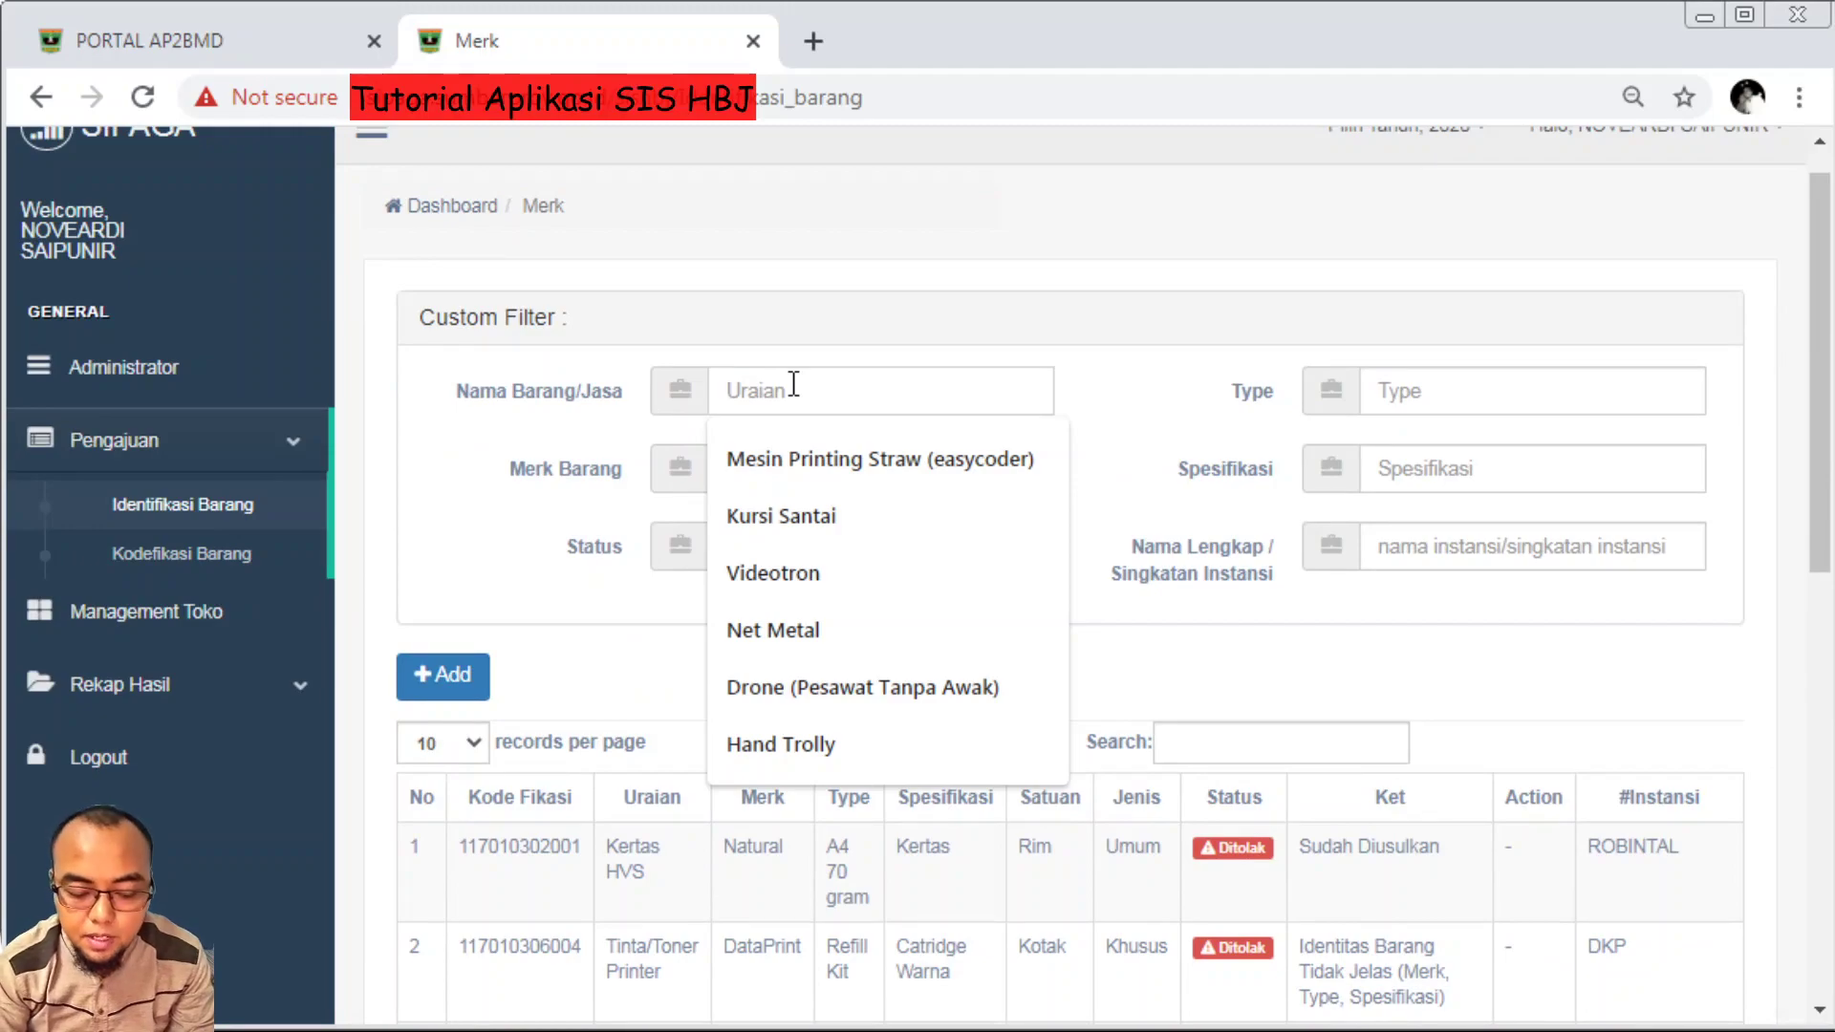
{"action": "type", "text": "hvs"}
{"action": "scroll", "coordinate": [690, 721], "scroll_direction": "down", "scroll_amount": 2}
{"action": "scroll", "coordinate": [690, 721], "scroll_direction": "down", "scroll_amount": 1}
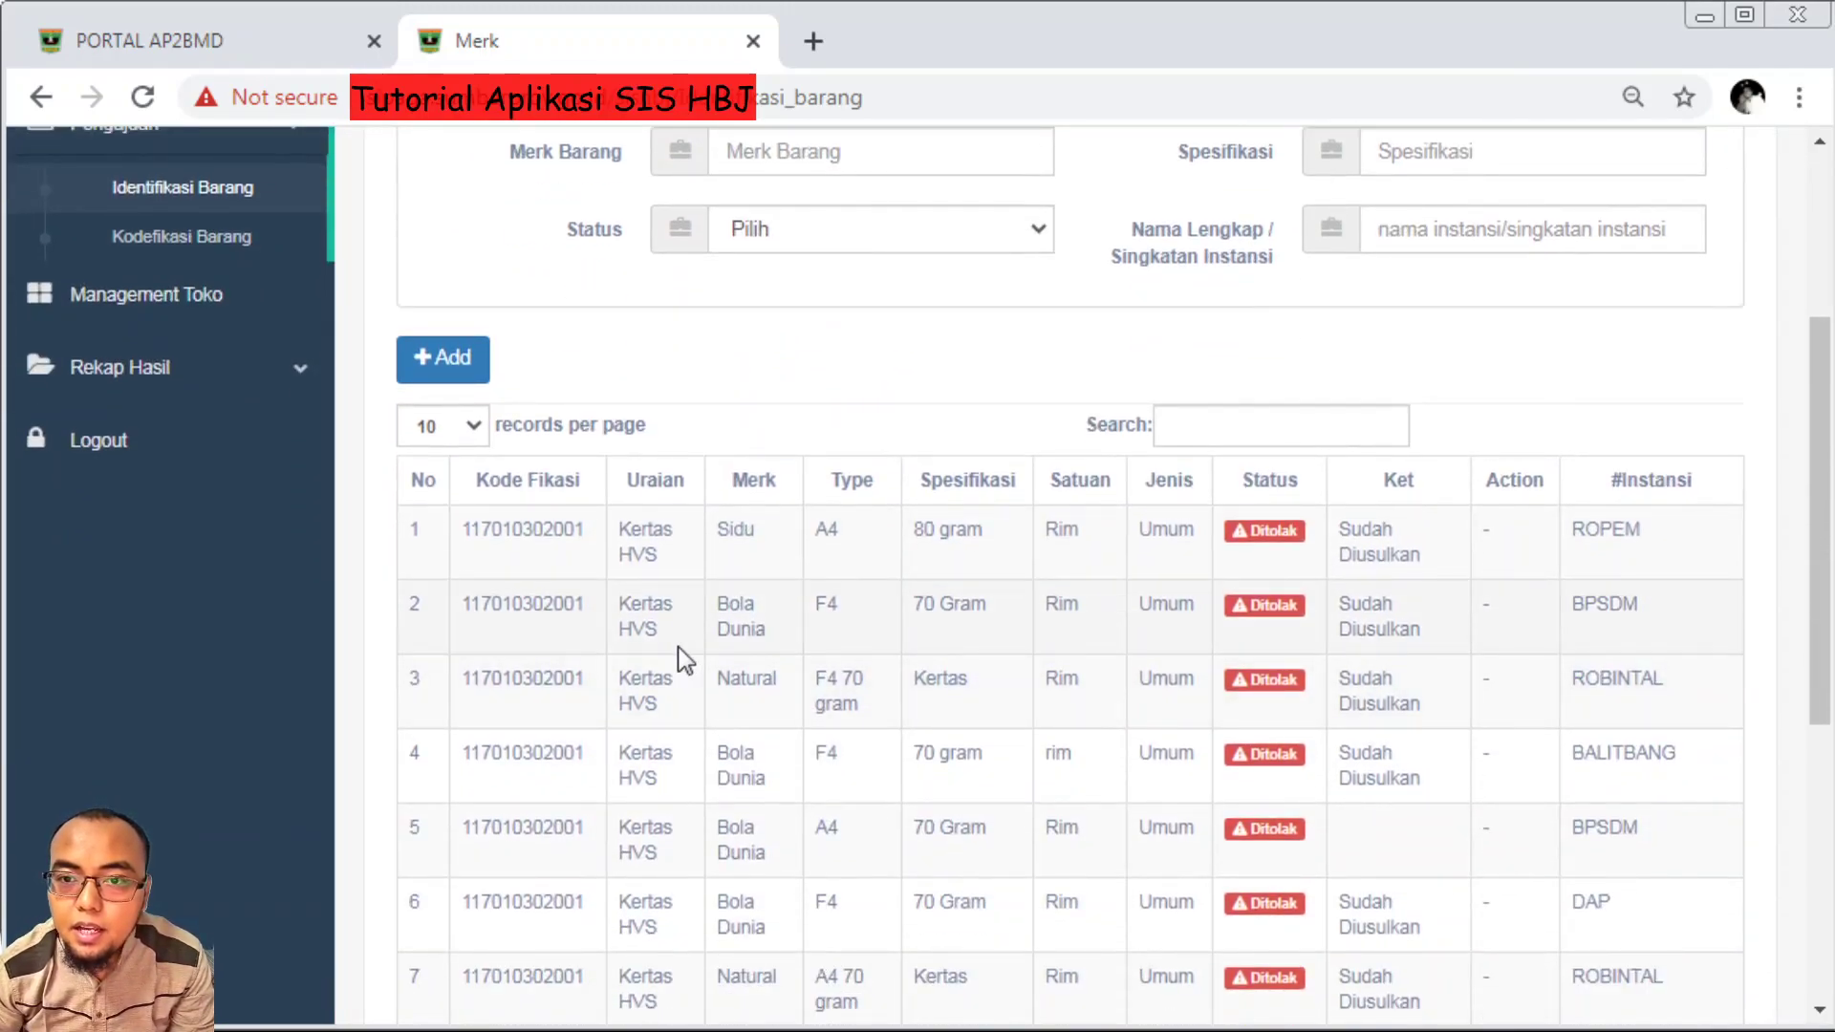
{"action": "scroll", "coordinate": [679, 641], "scroll_direction": "down", "scroll_amount": 6}
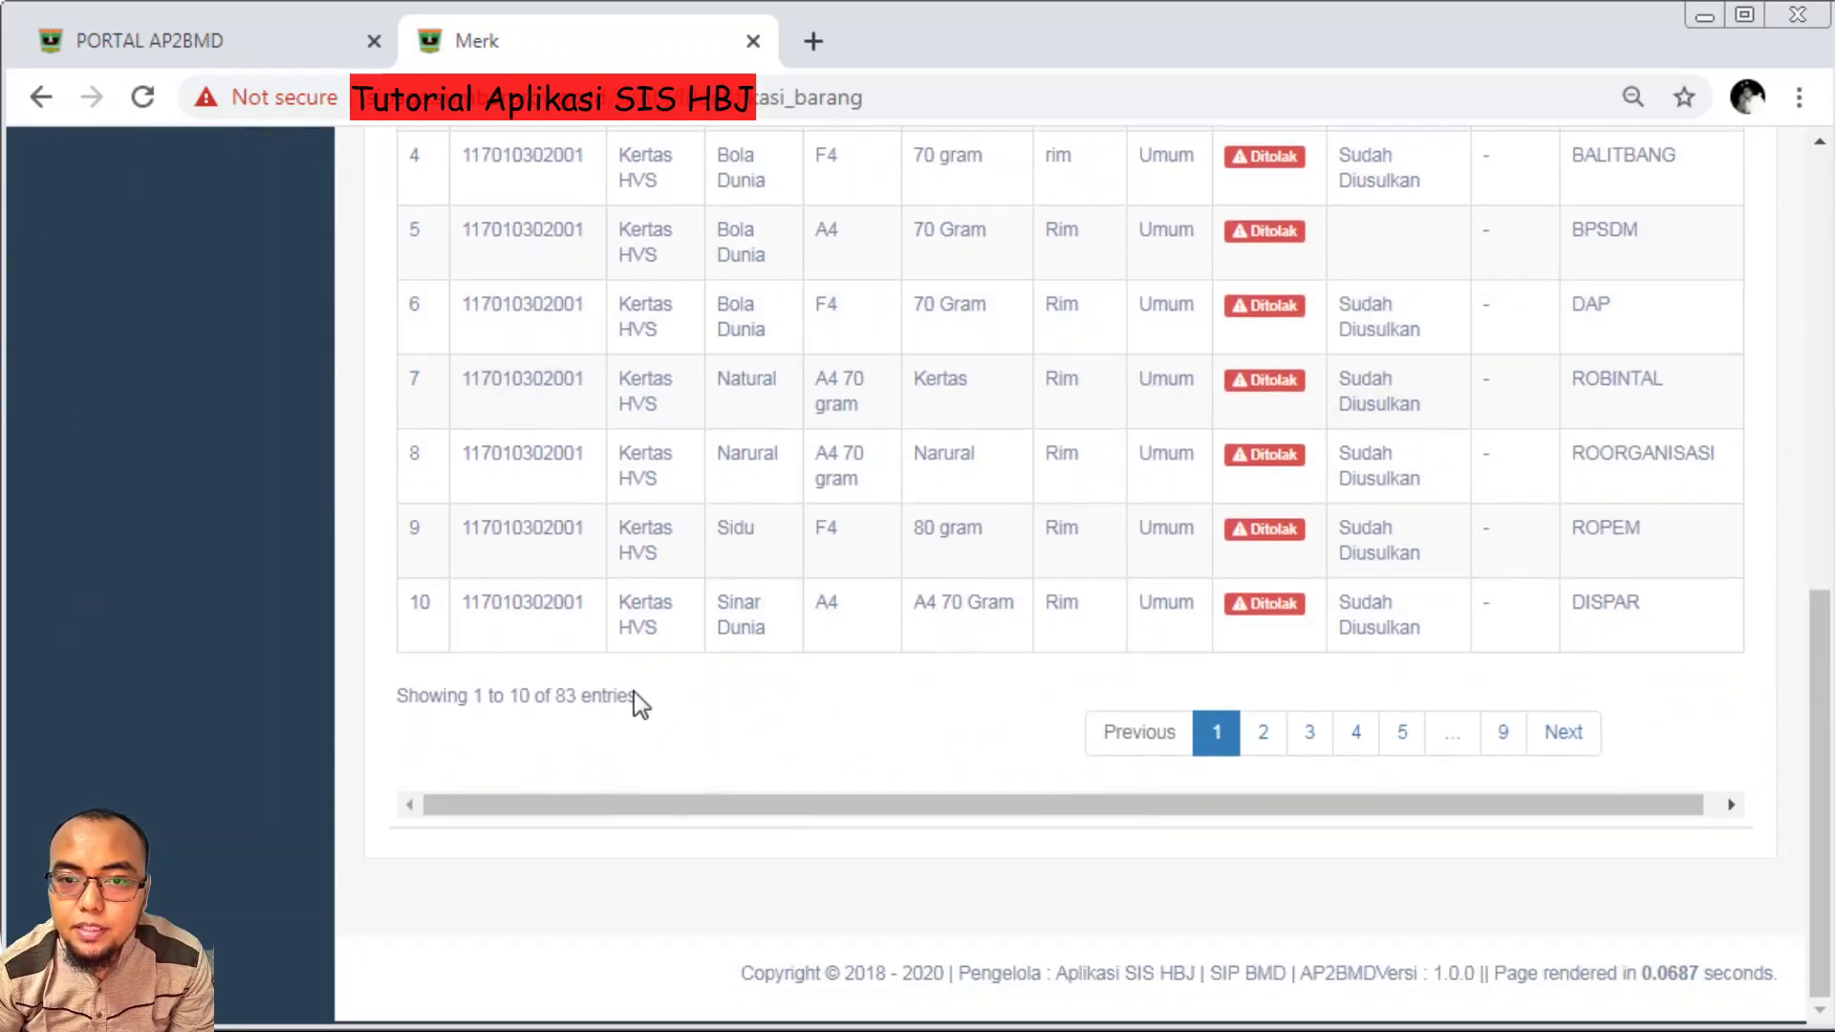
{"action": "scroll", "coordinate": [641, 693], "scroll_direction": "up", "scroll_amount": 3}
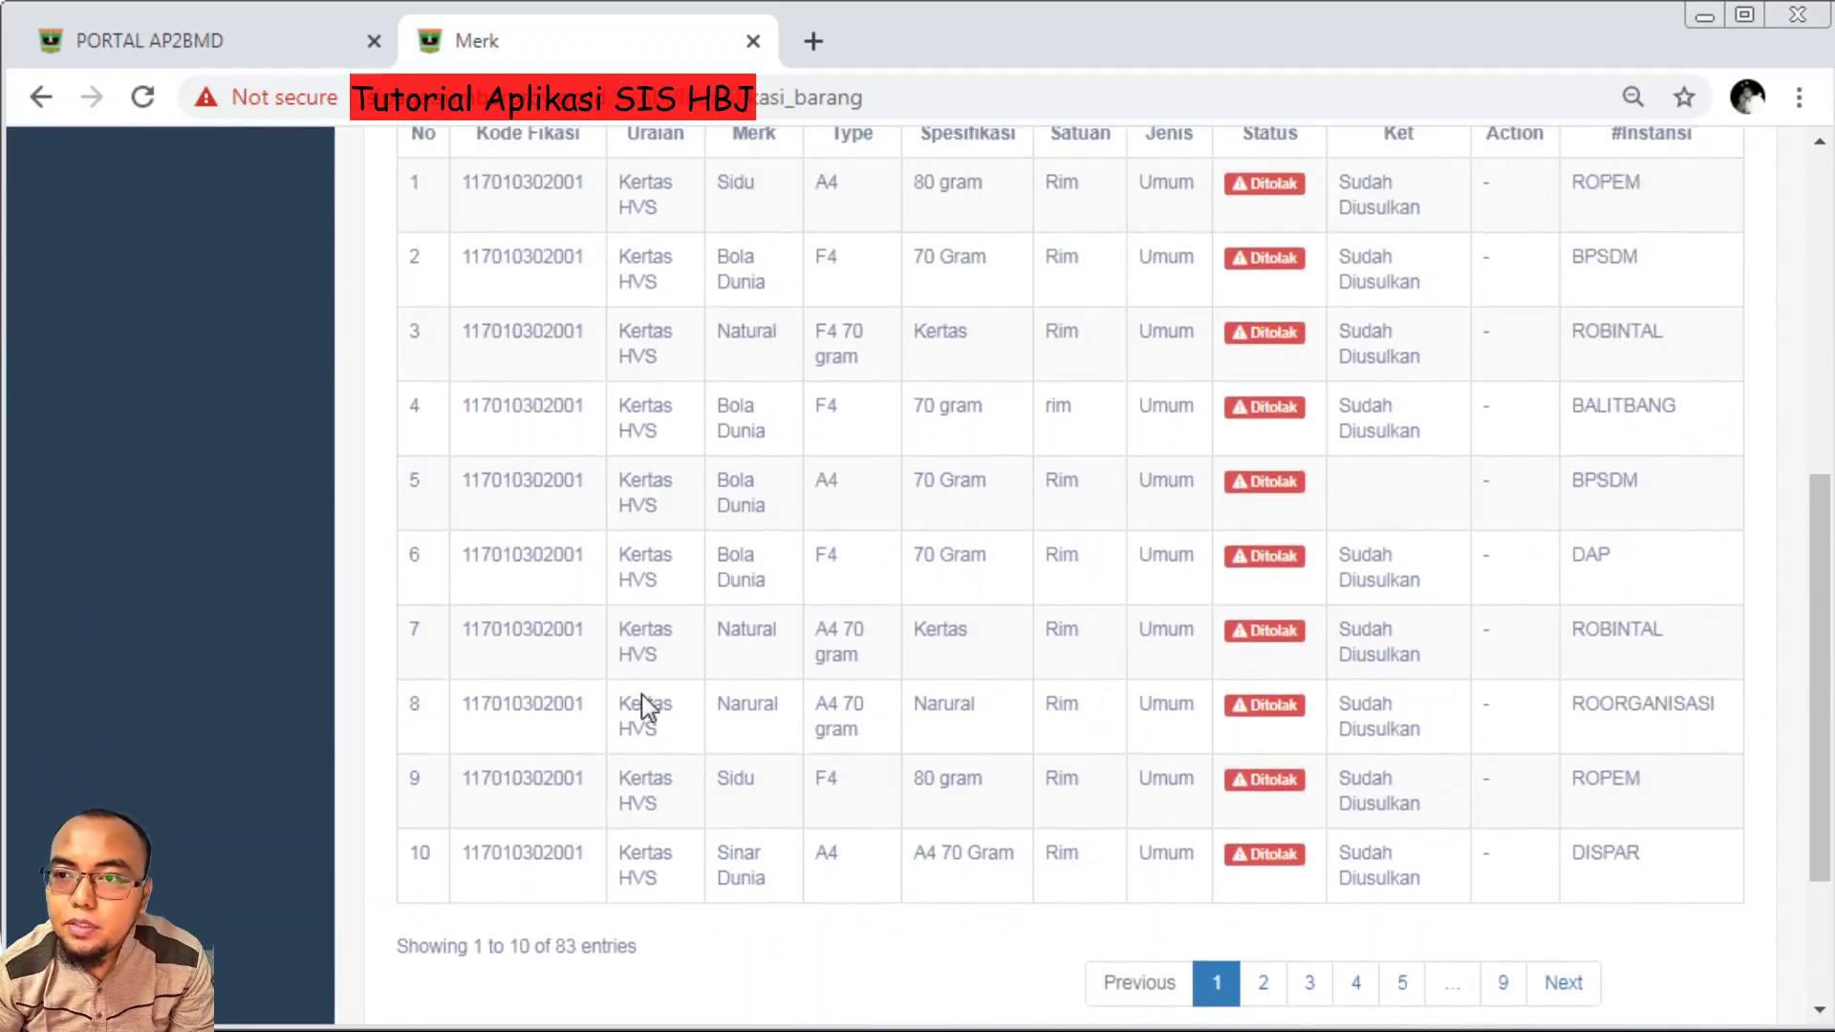
{"action": "scroll", "coordinate": [642, 705], "scroll_direction": "up", "scroll_amount": 3}
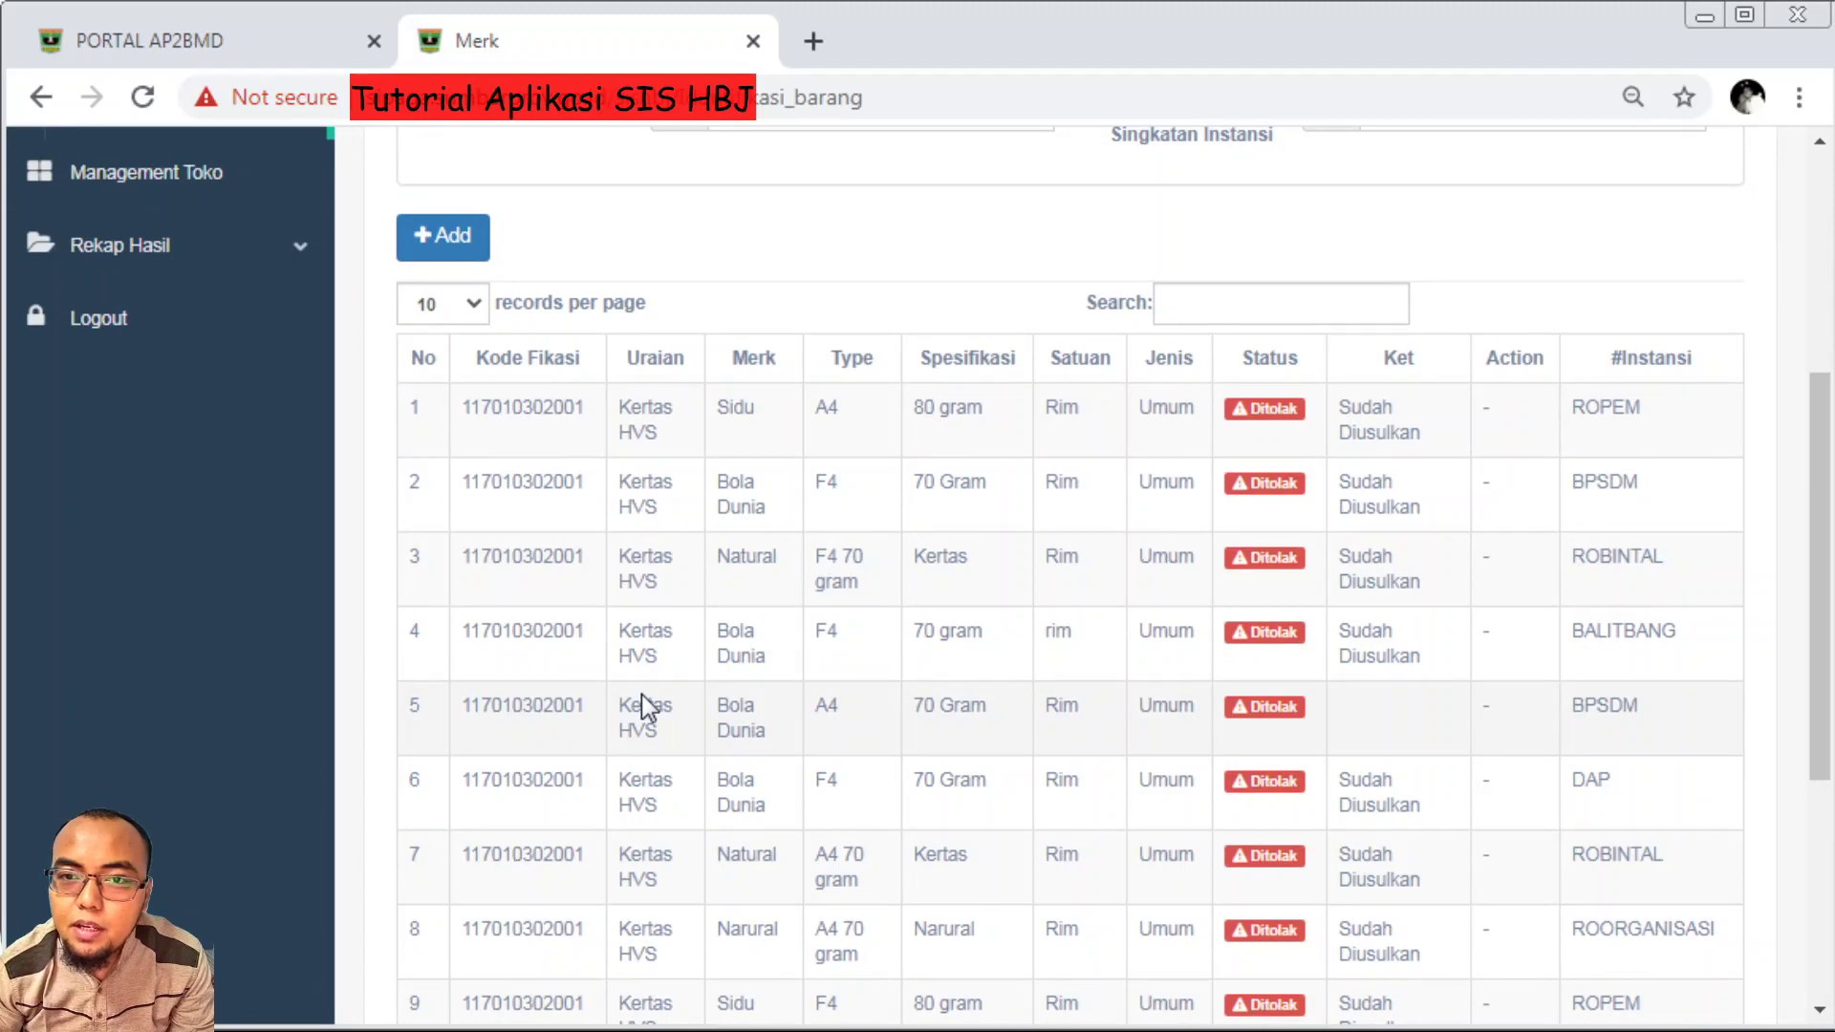
{"action": "scroll", "coordinate": [641, 694], "scroll_direction": "up", "scroll_amount": 5}
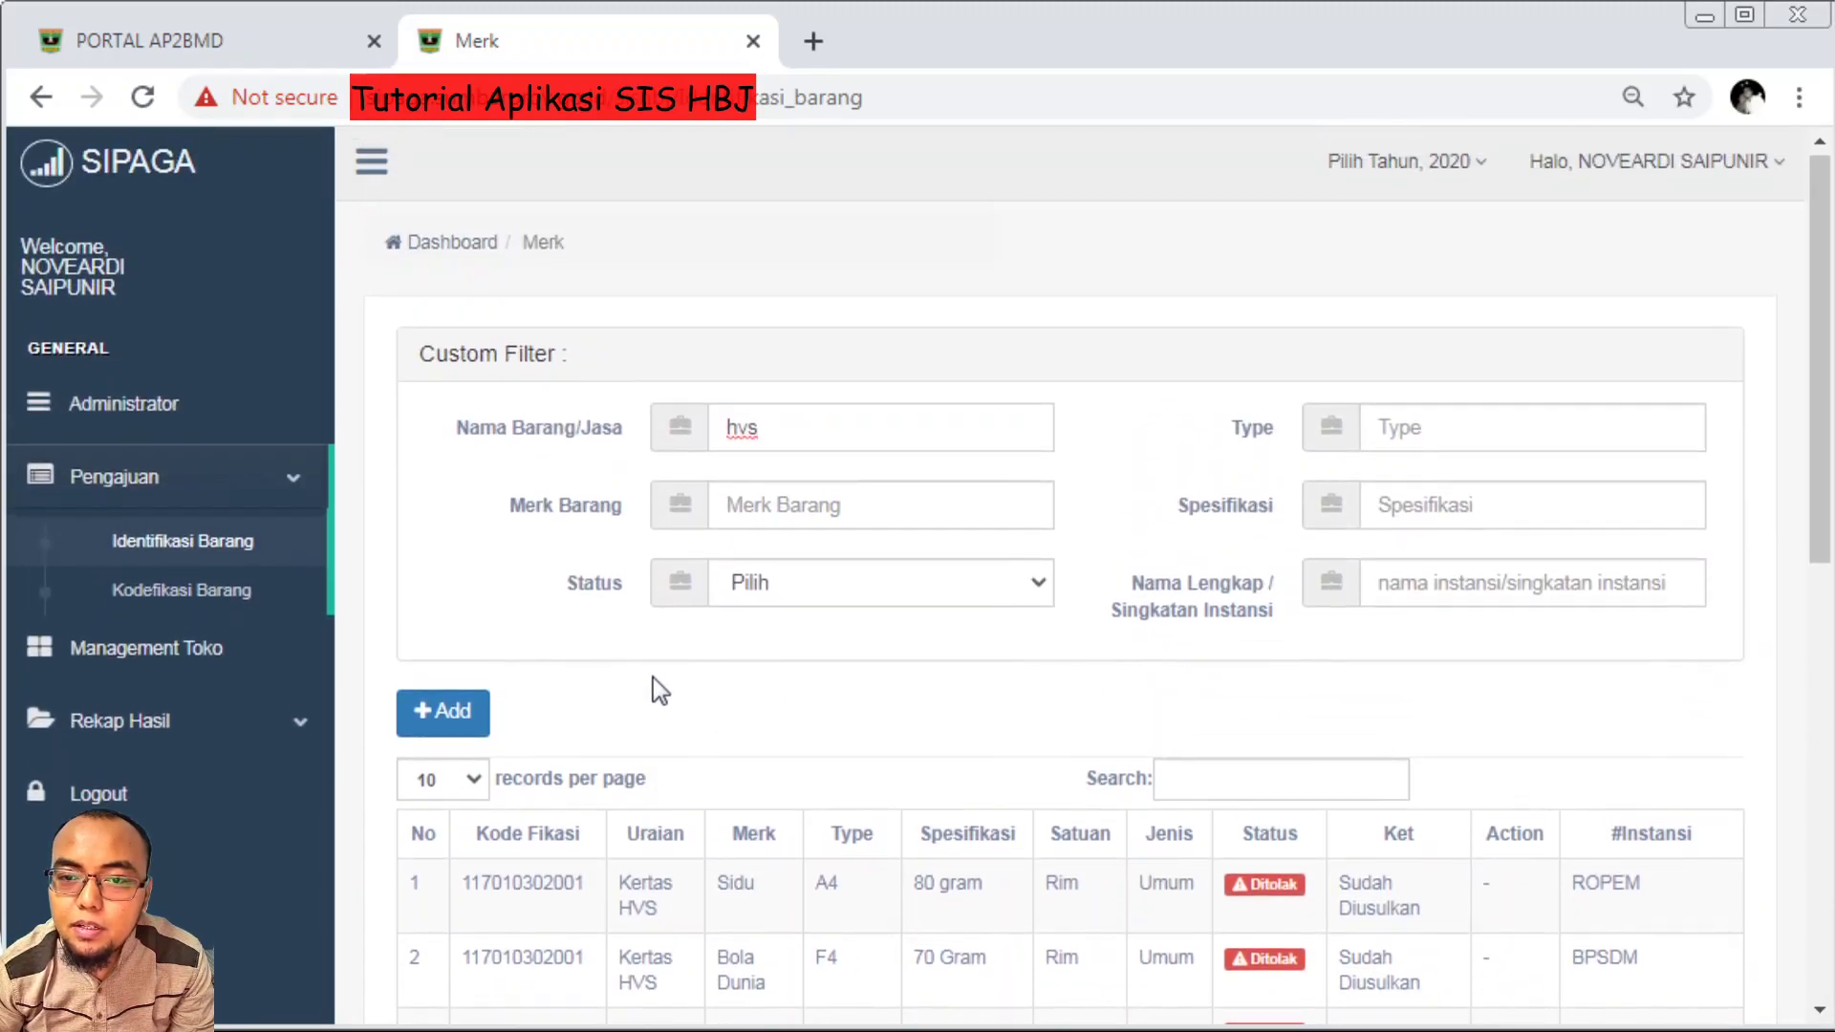
Narrow the hvs items to the Merk Barang "Sinar Dunia" and examine the matching rows
{"action": "left_click", "coordinate": [787, 517]}
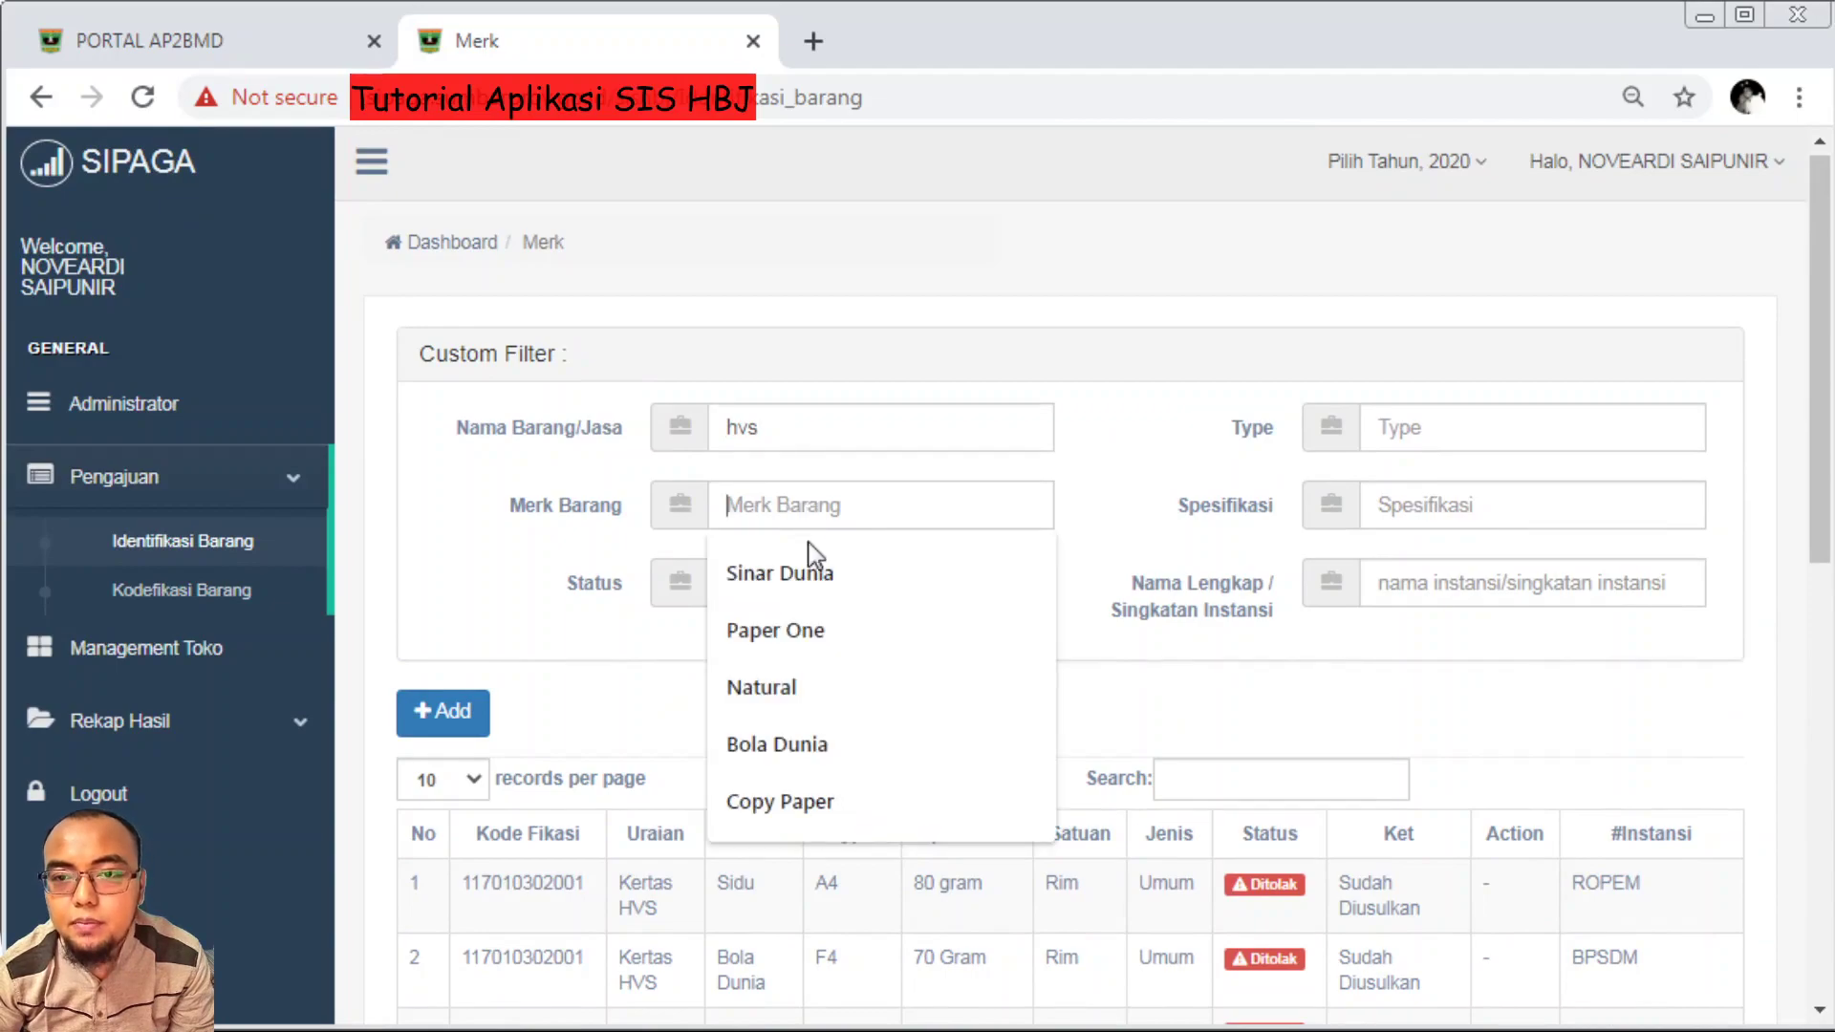
{"action": "left_click", "coordinate": [797, 575]}
{"action": "scroll", "coordinate": [776, 680], "scroll_direction": "down", "scroll_amount": 4}
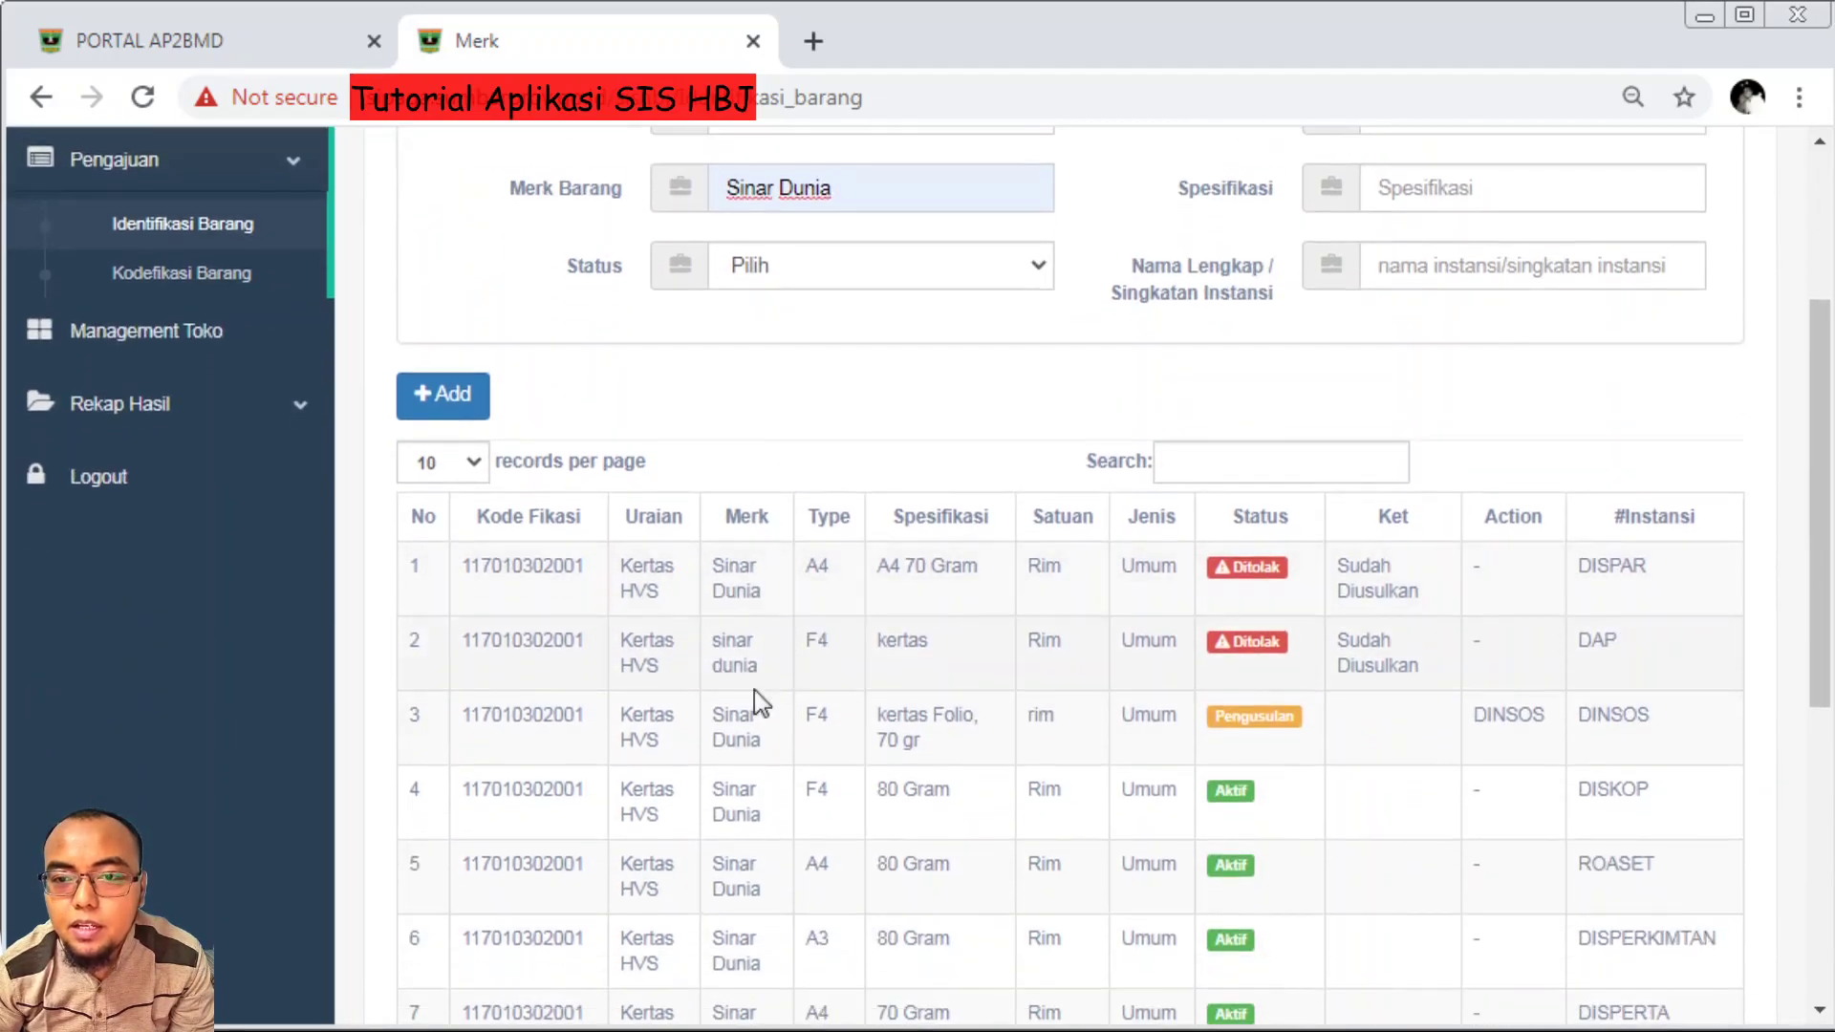
{"action": "scroll", "coordinate": [777, 681], "scroll_direction": "down", "scroll_amount": 6}
{"action": "scroll", "coordinate": [750, 497], "scroll_direction": "up", "scroll_amount": 7}
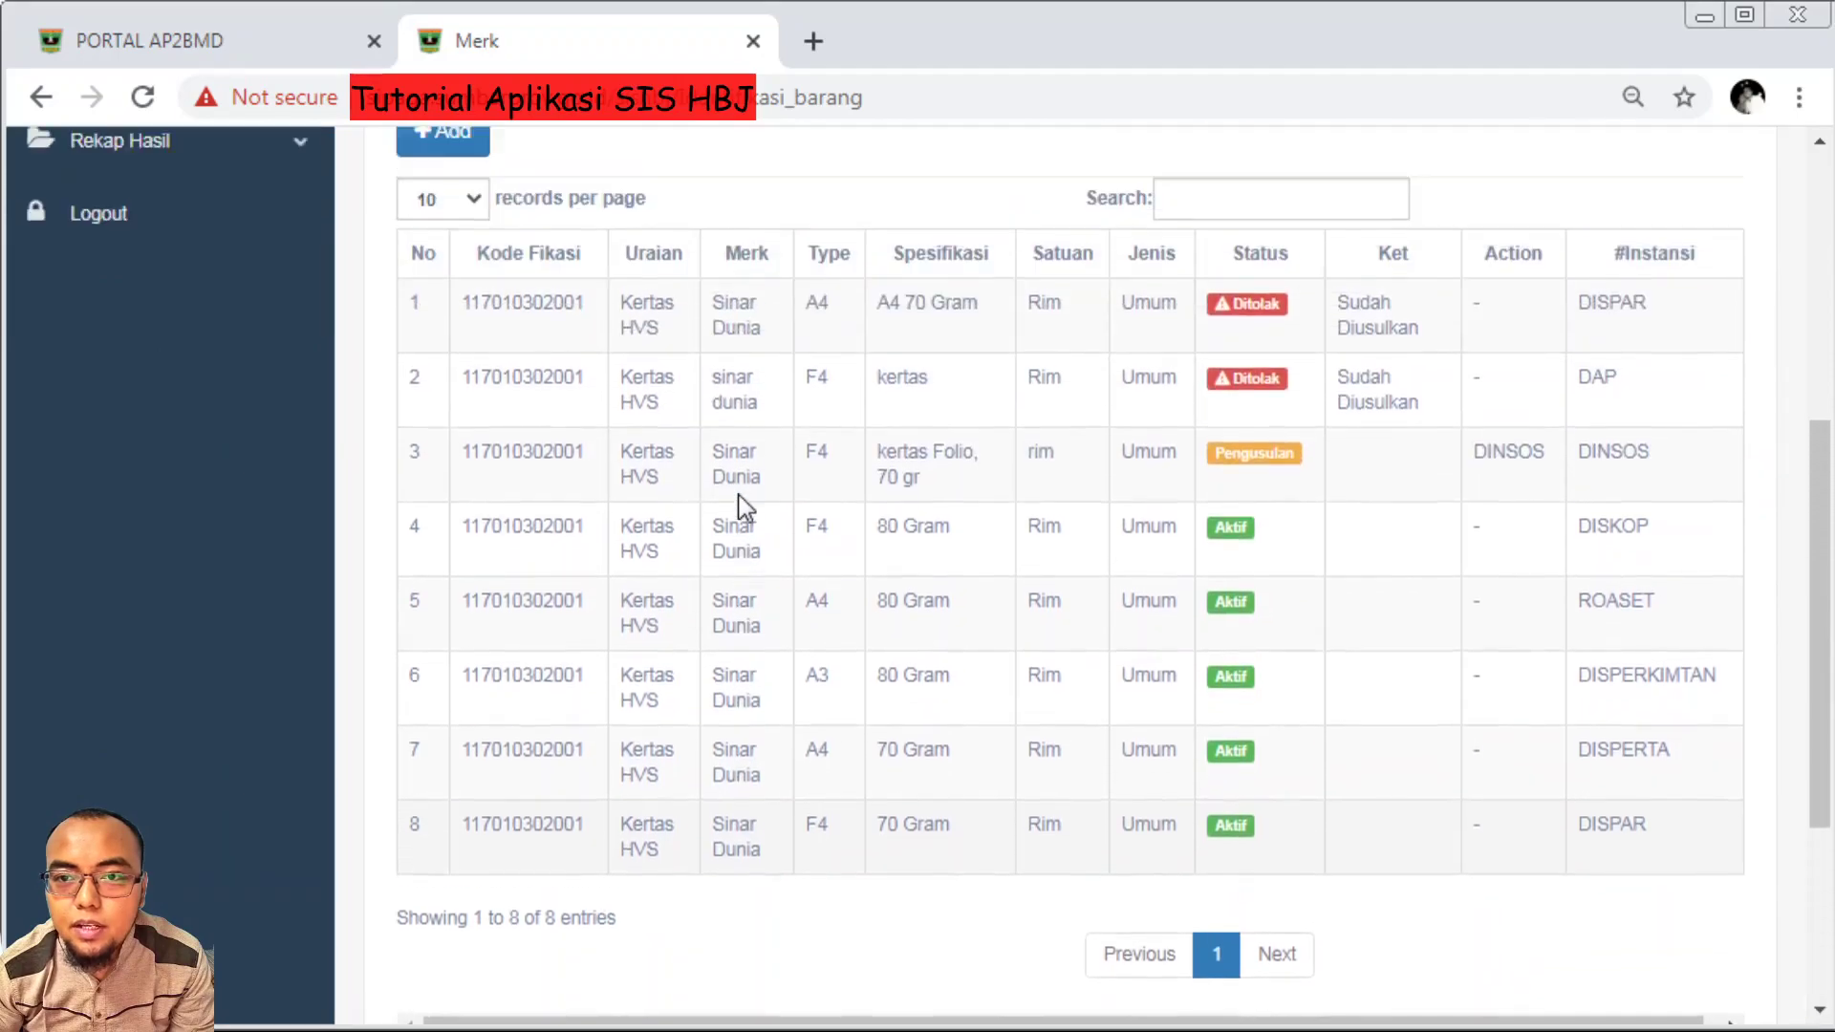
{"action": "scroll", "coordinate": [863, 678], "scroll_direction": "down", "scroll_amount": 2}
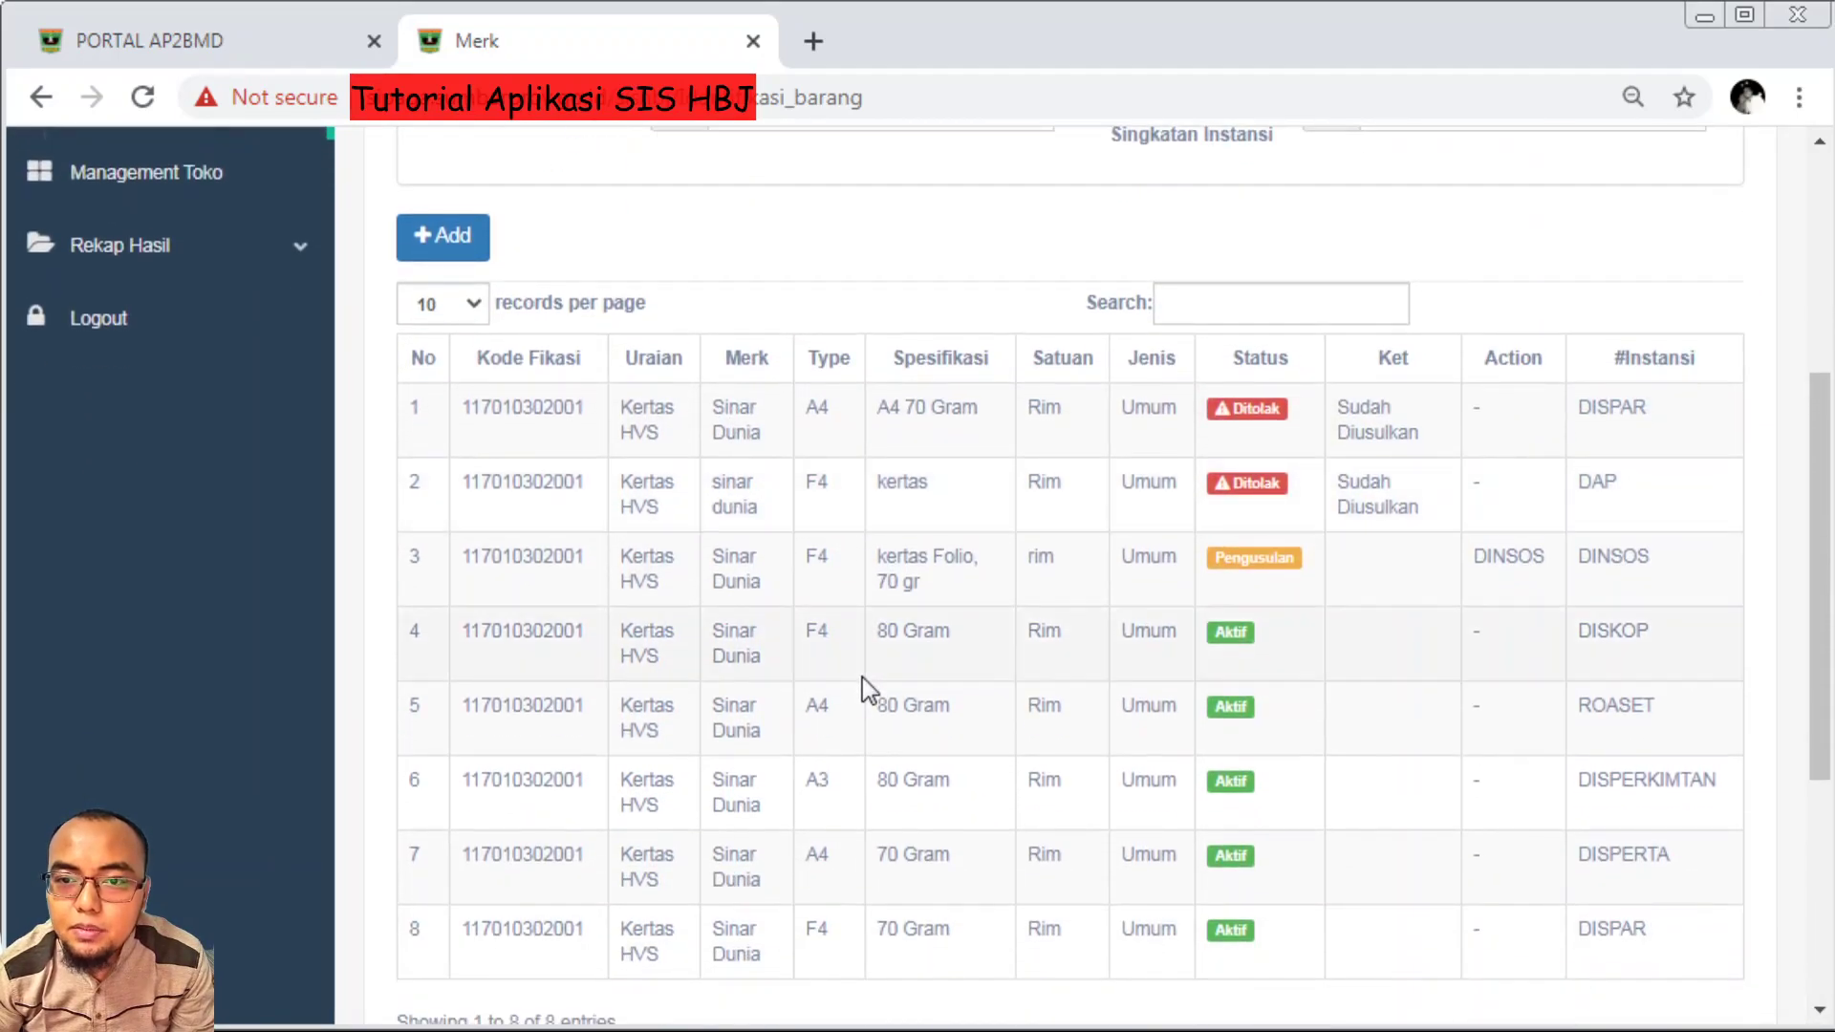
Narrow the items further with Type "a", check the matches, and add "70" as the Spesifikasi filter
{"action": "scroll", "coordinate": [865, 580], "scroll_direction": "up", "scroll_amount": 4}
{"action": "scroll", "coordinate": [865, 580], "scroll_direction": "up", "scroll_amount": 1}
{"action": "left_click", "coordinate": [1434, 422]}
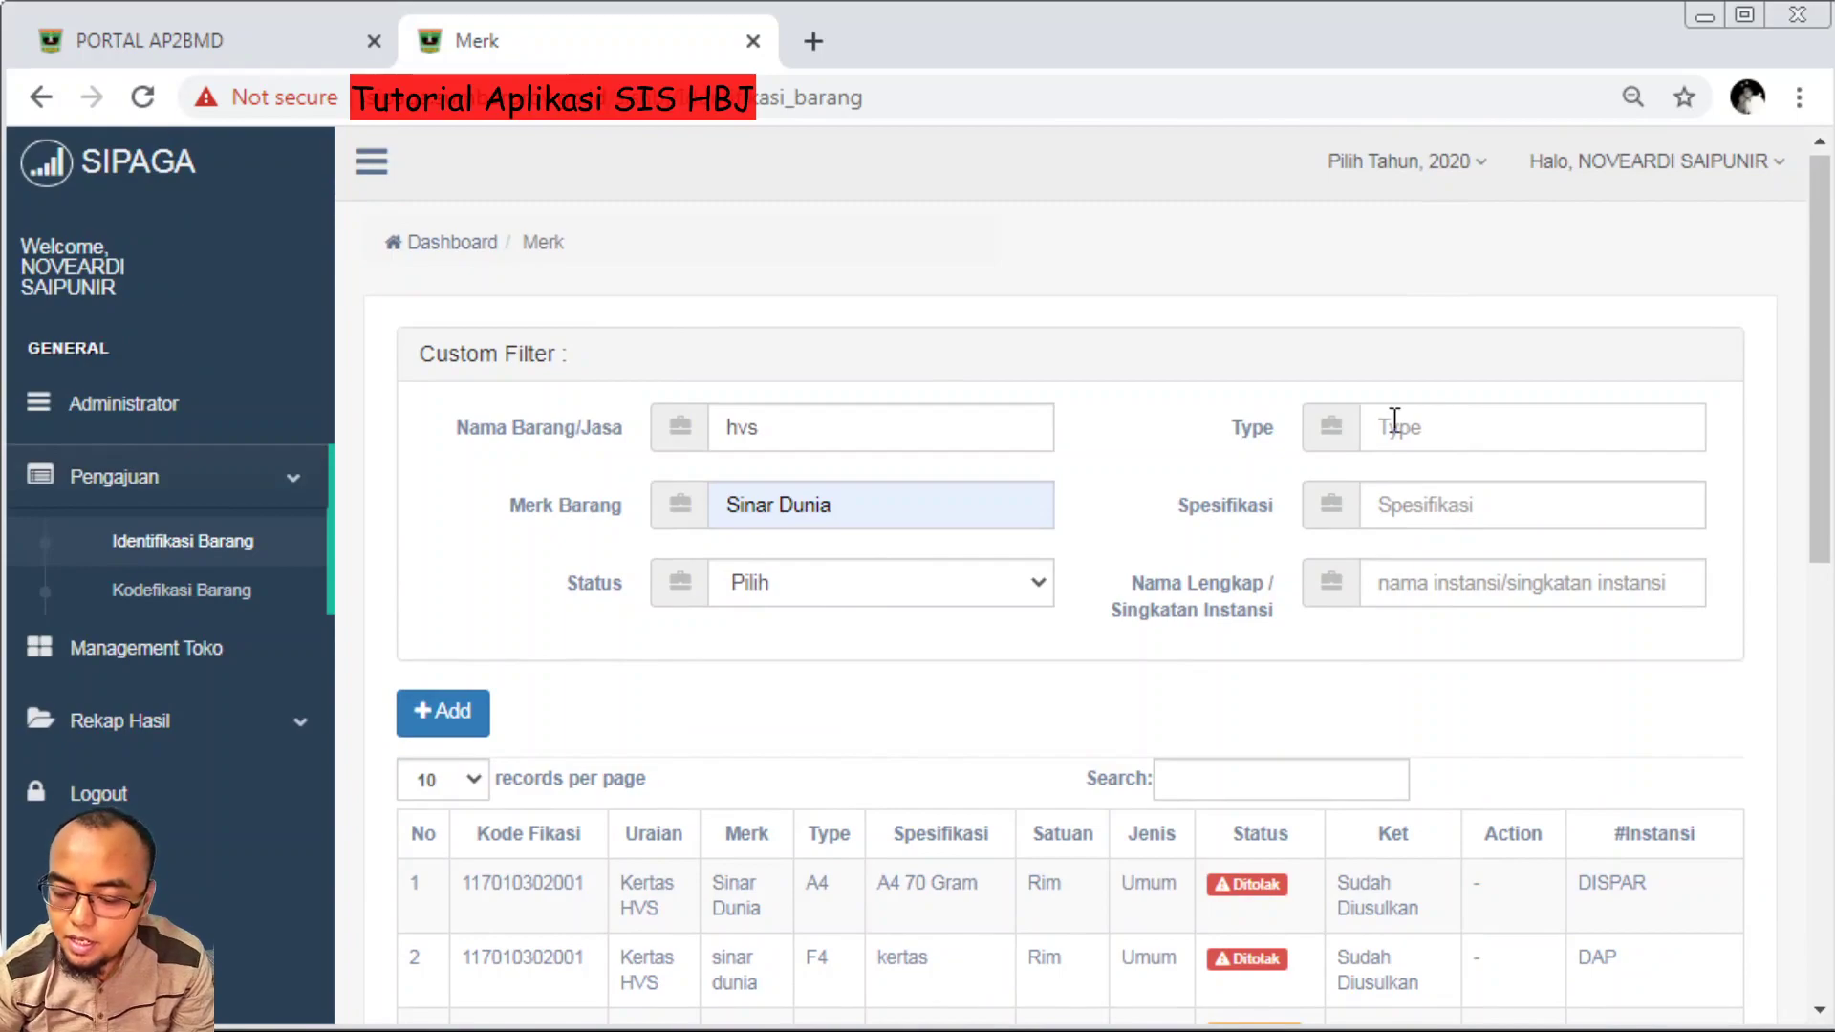
{"action": "type", "text": "a"}
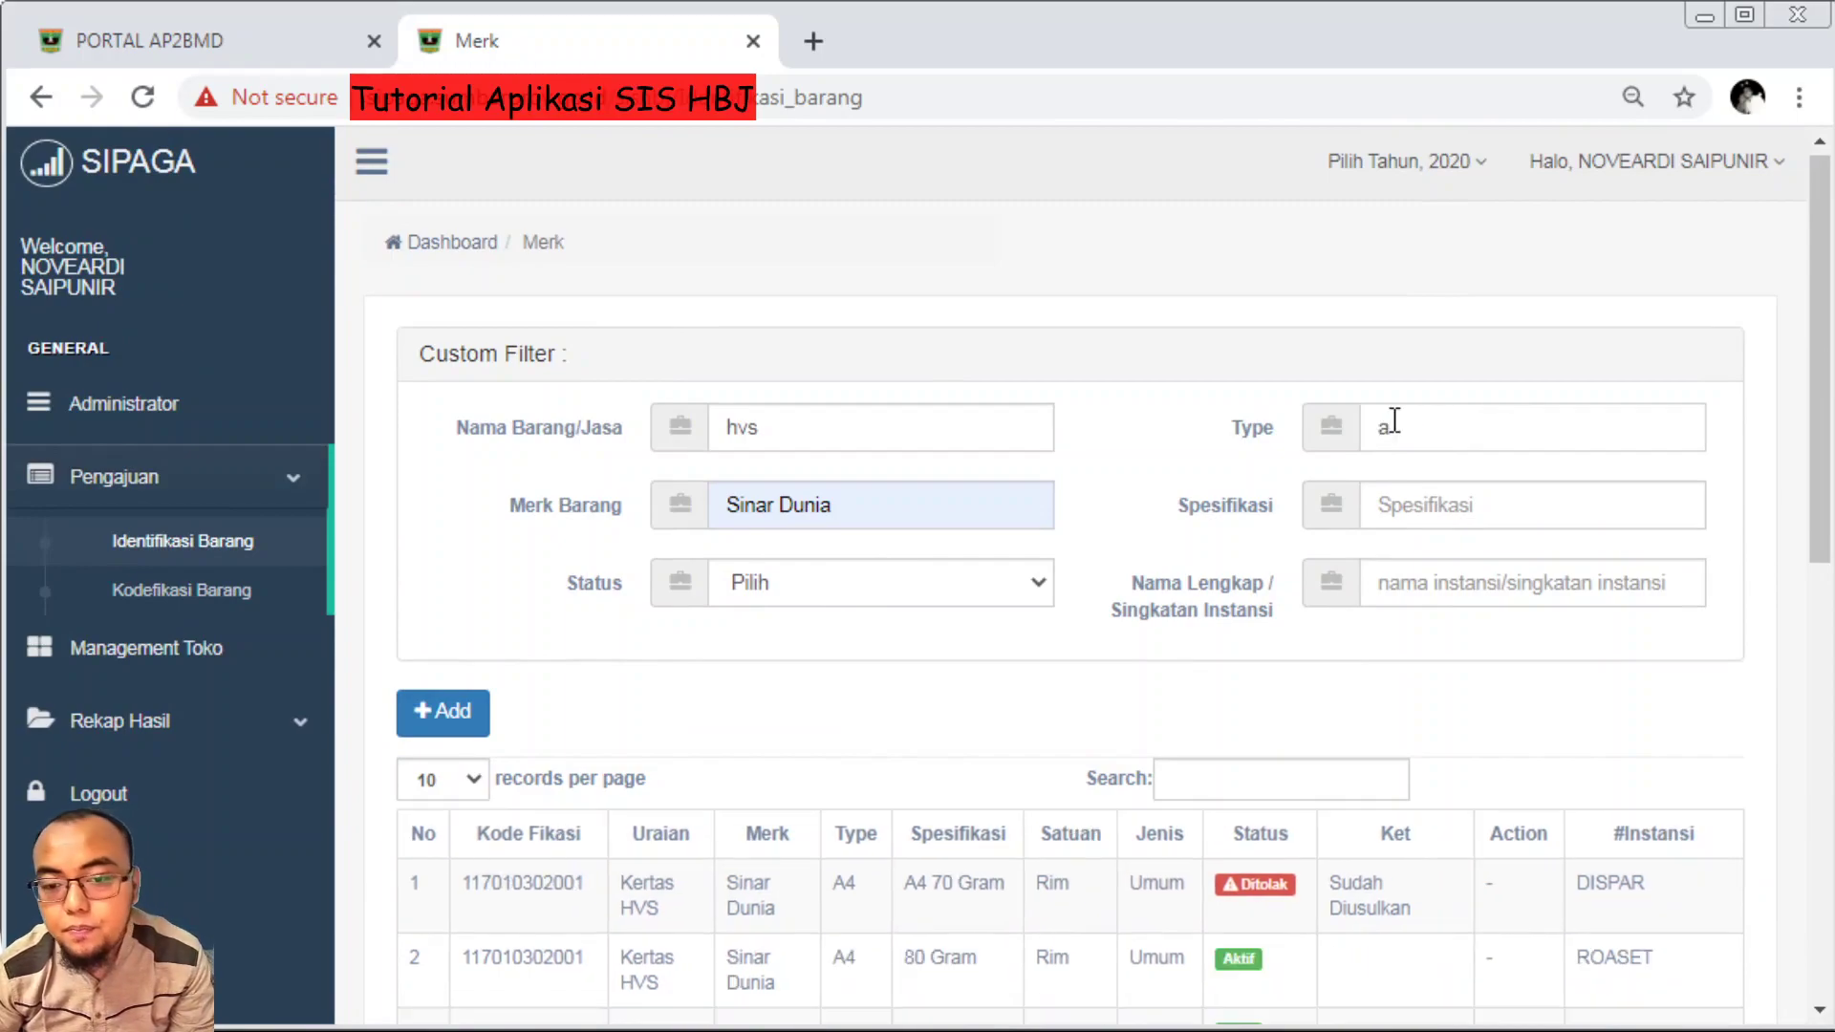
{"action": "scroll", "coordinate": [1254, 570], "scroll_direction": "down", "scroll_amount": 5}
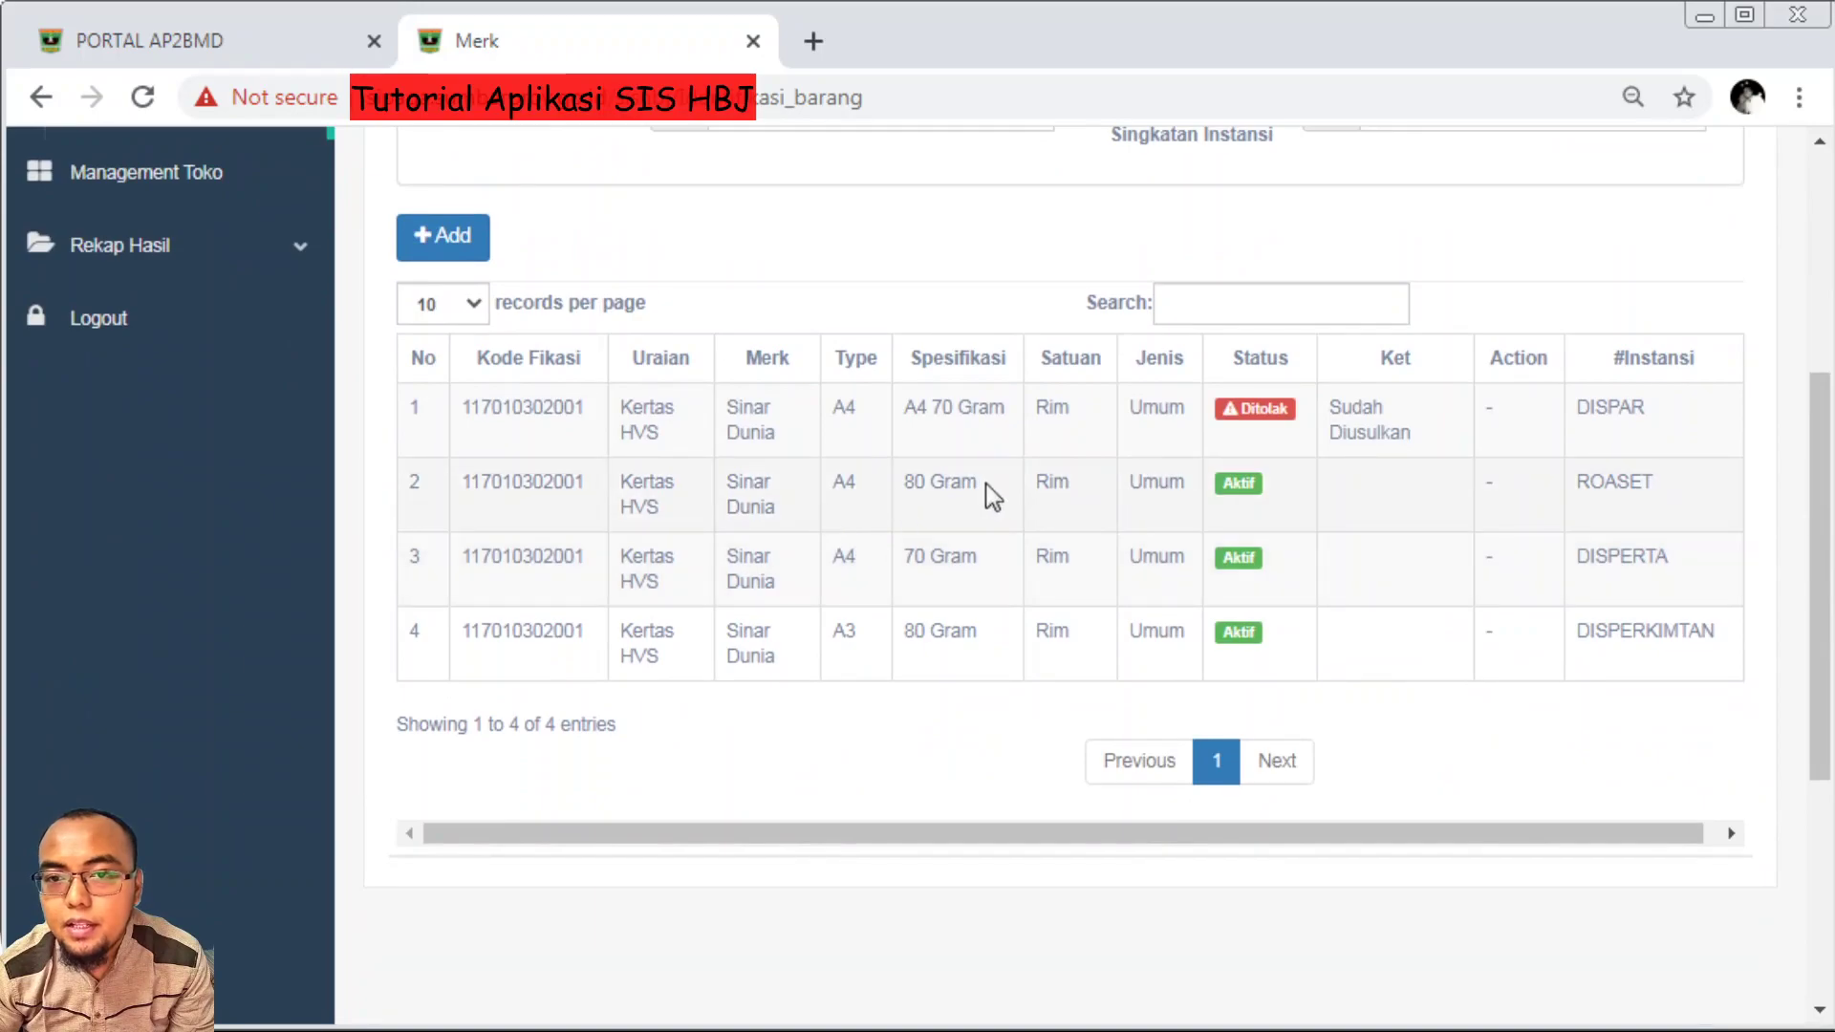
{"action": "scroll", "coordinate": [1077, 512], "scroll_direction": "up", "scroll_amount": 4}
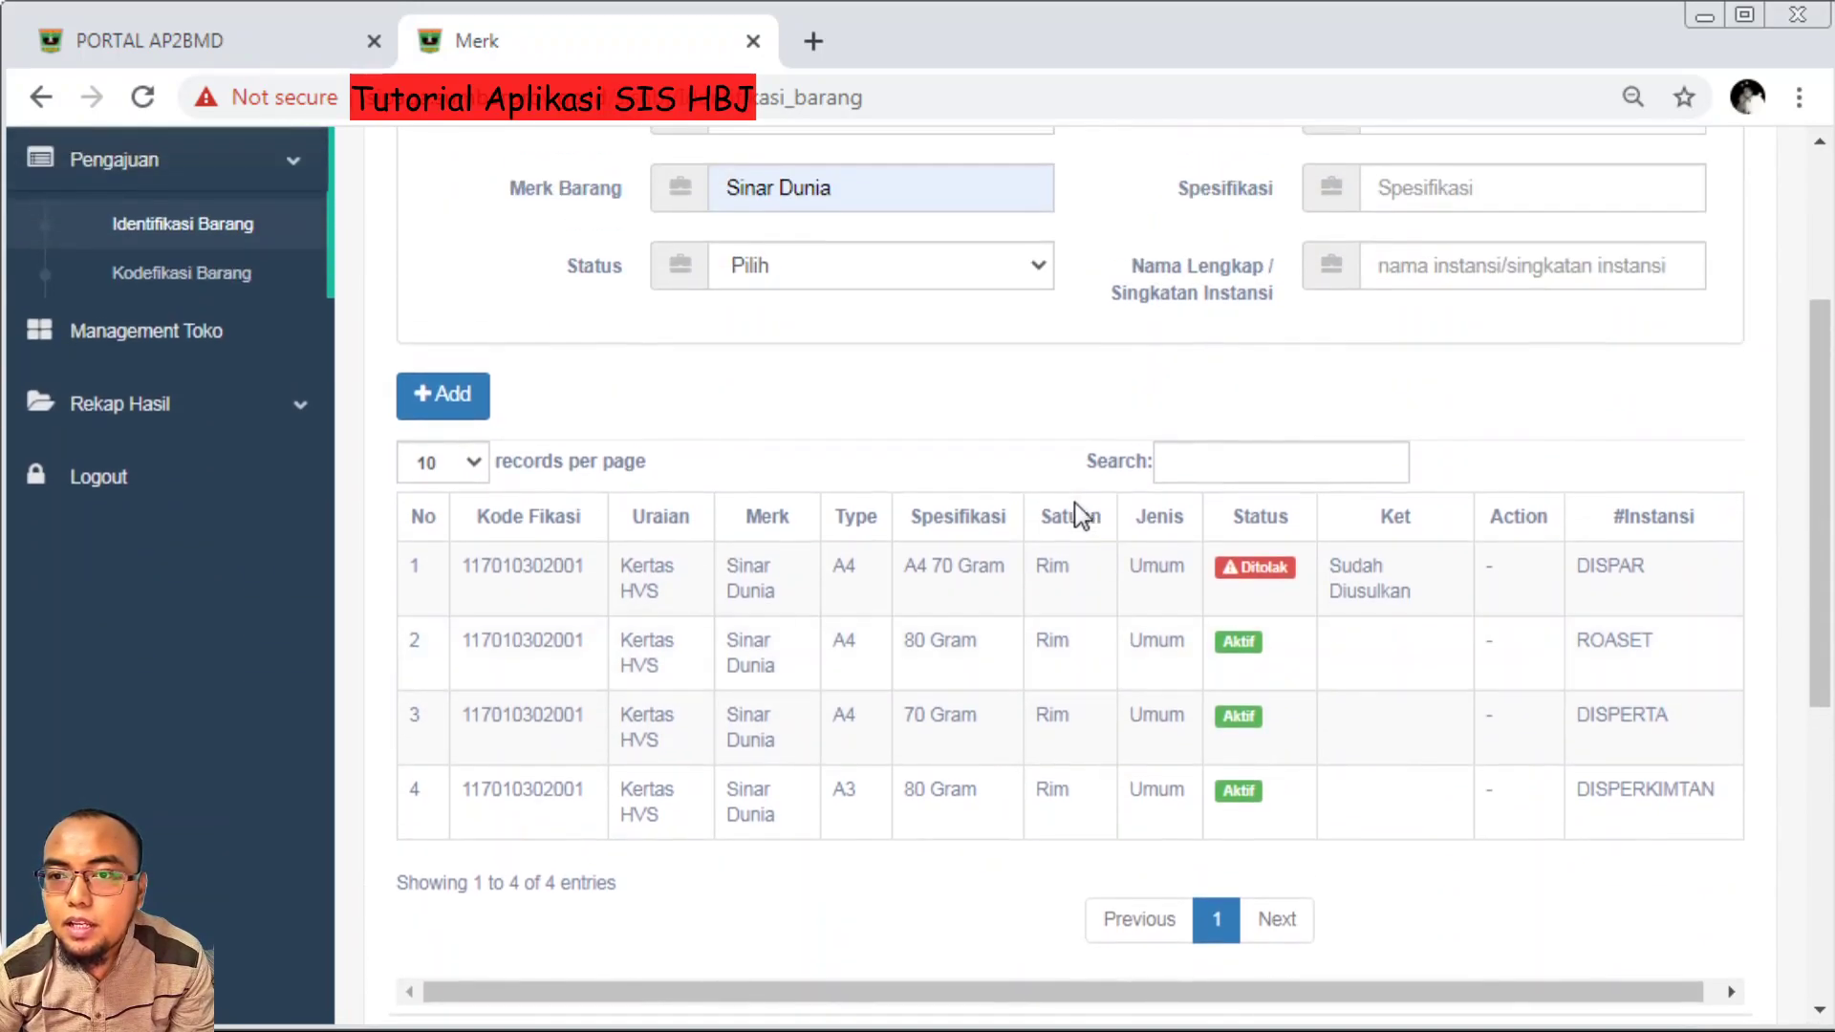
{"action": "left_click", "coordinate": [1453, 349]}
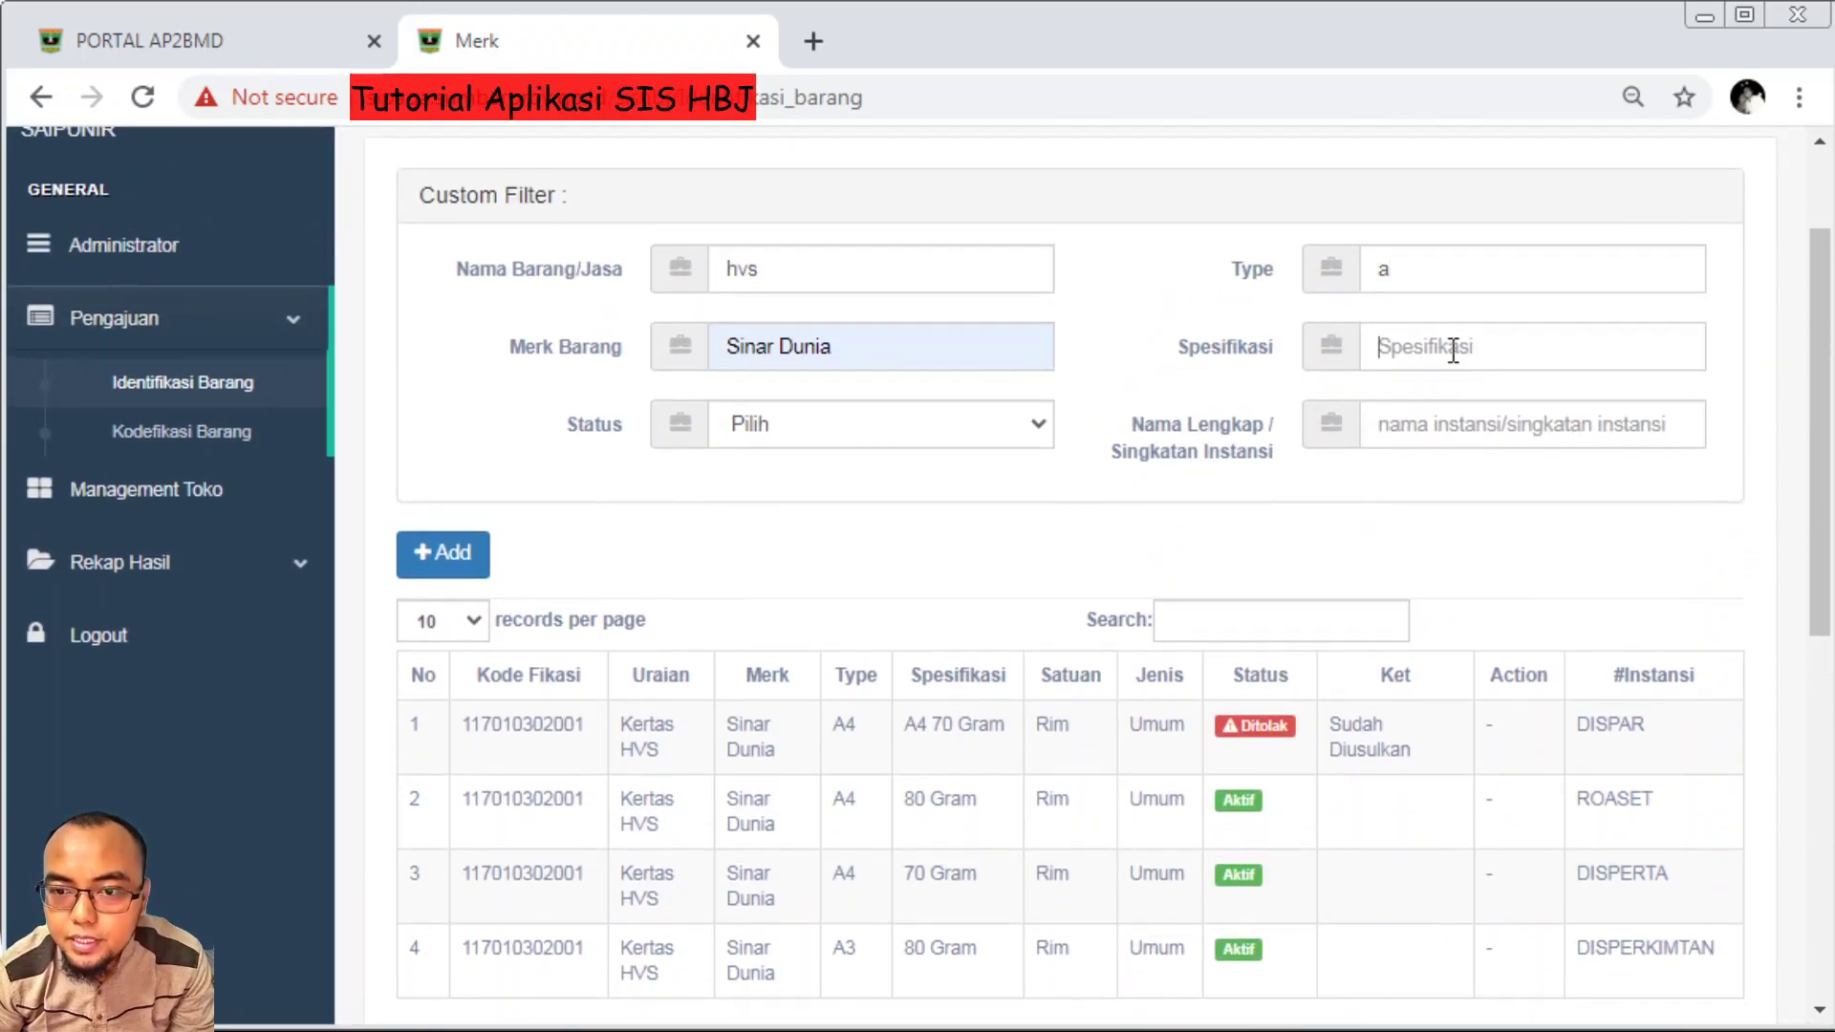
{"action": "type", "text": "70"}
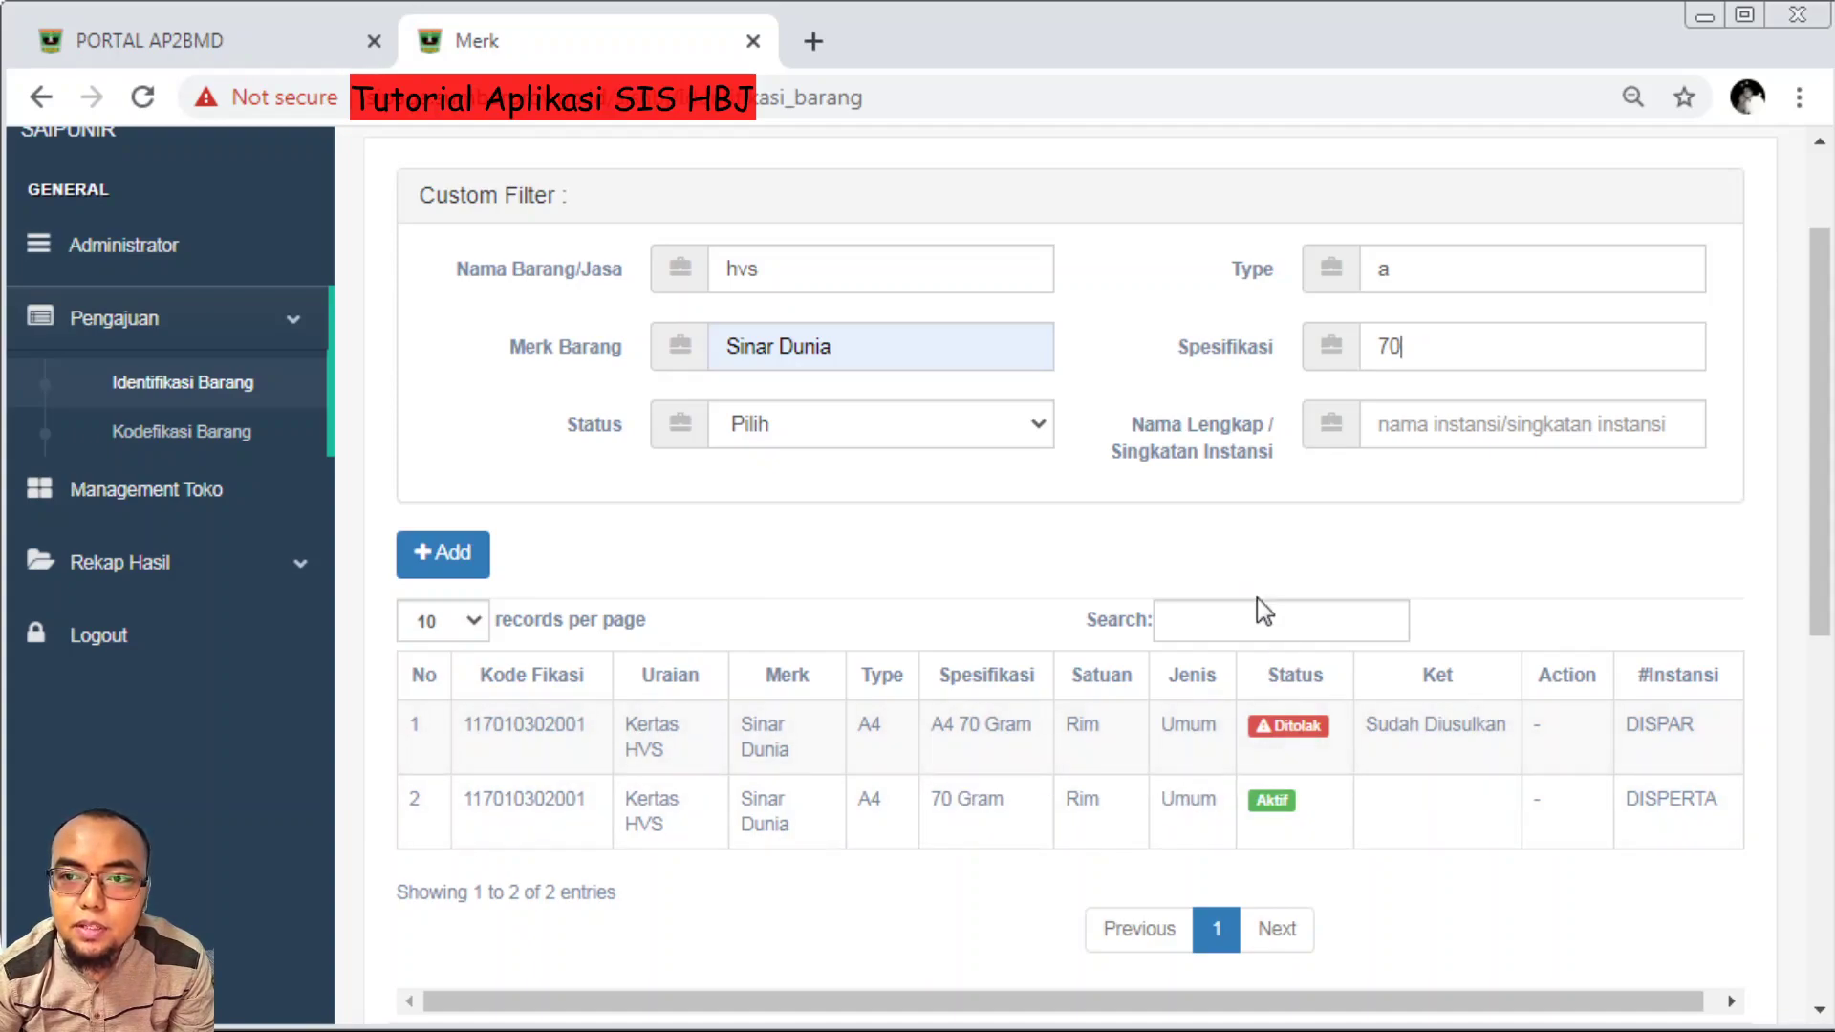
Clear the Merk Barang, Nama Barang/Jasa, Type and Spesifikasi filters to list all items again
{"action": "scroll", "coordinate": [788, 569], "scroll_direction": "up", "scroll_amount": 2}
{"action": "left_click_drag", "start_coordinate": [873, 509], "coordinate": [637, 516]}
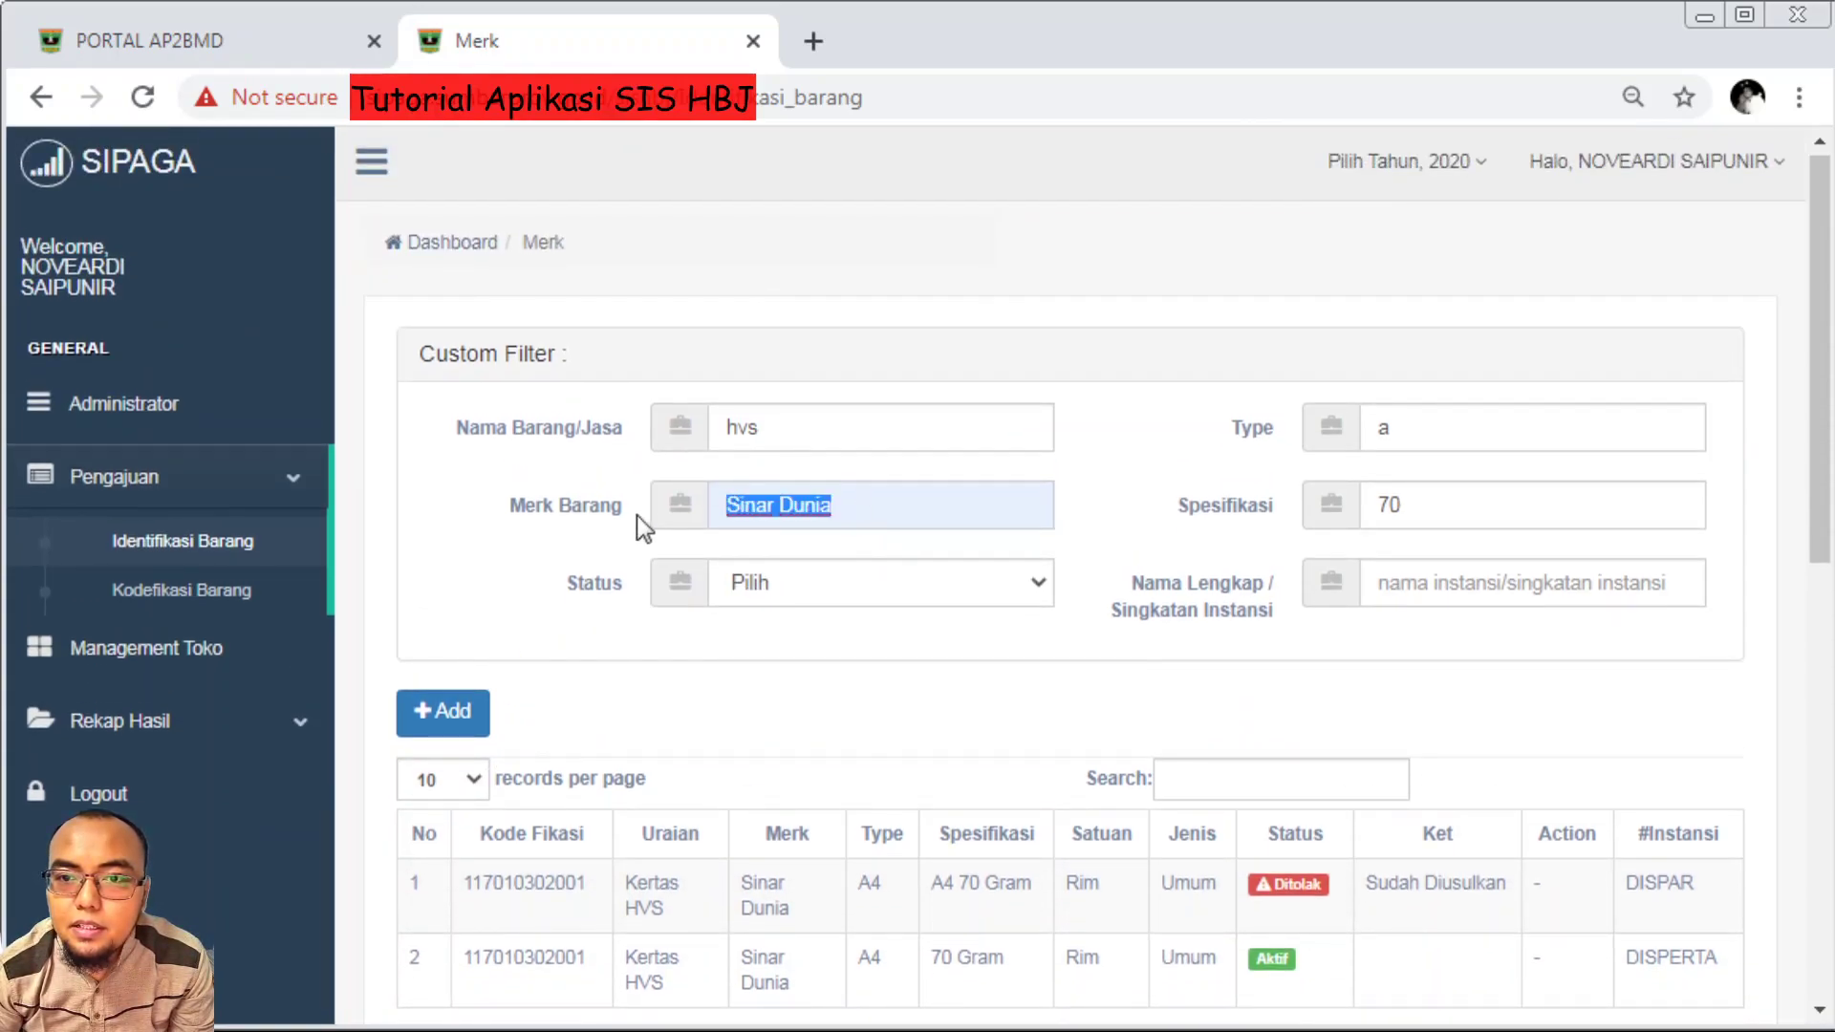
{"action": "key", "text": "BackSpace"}
{"action": "left_click_drag", "start_coordinate": [828, 444], "coordinate": [635, 455]}
{"action": "key", "text": "BackSpace"}
{"action": "left_click_drag", "start_coordinate": [1556, 449], "coordinate": [1312, 440]}
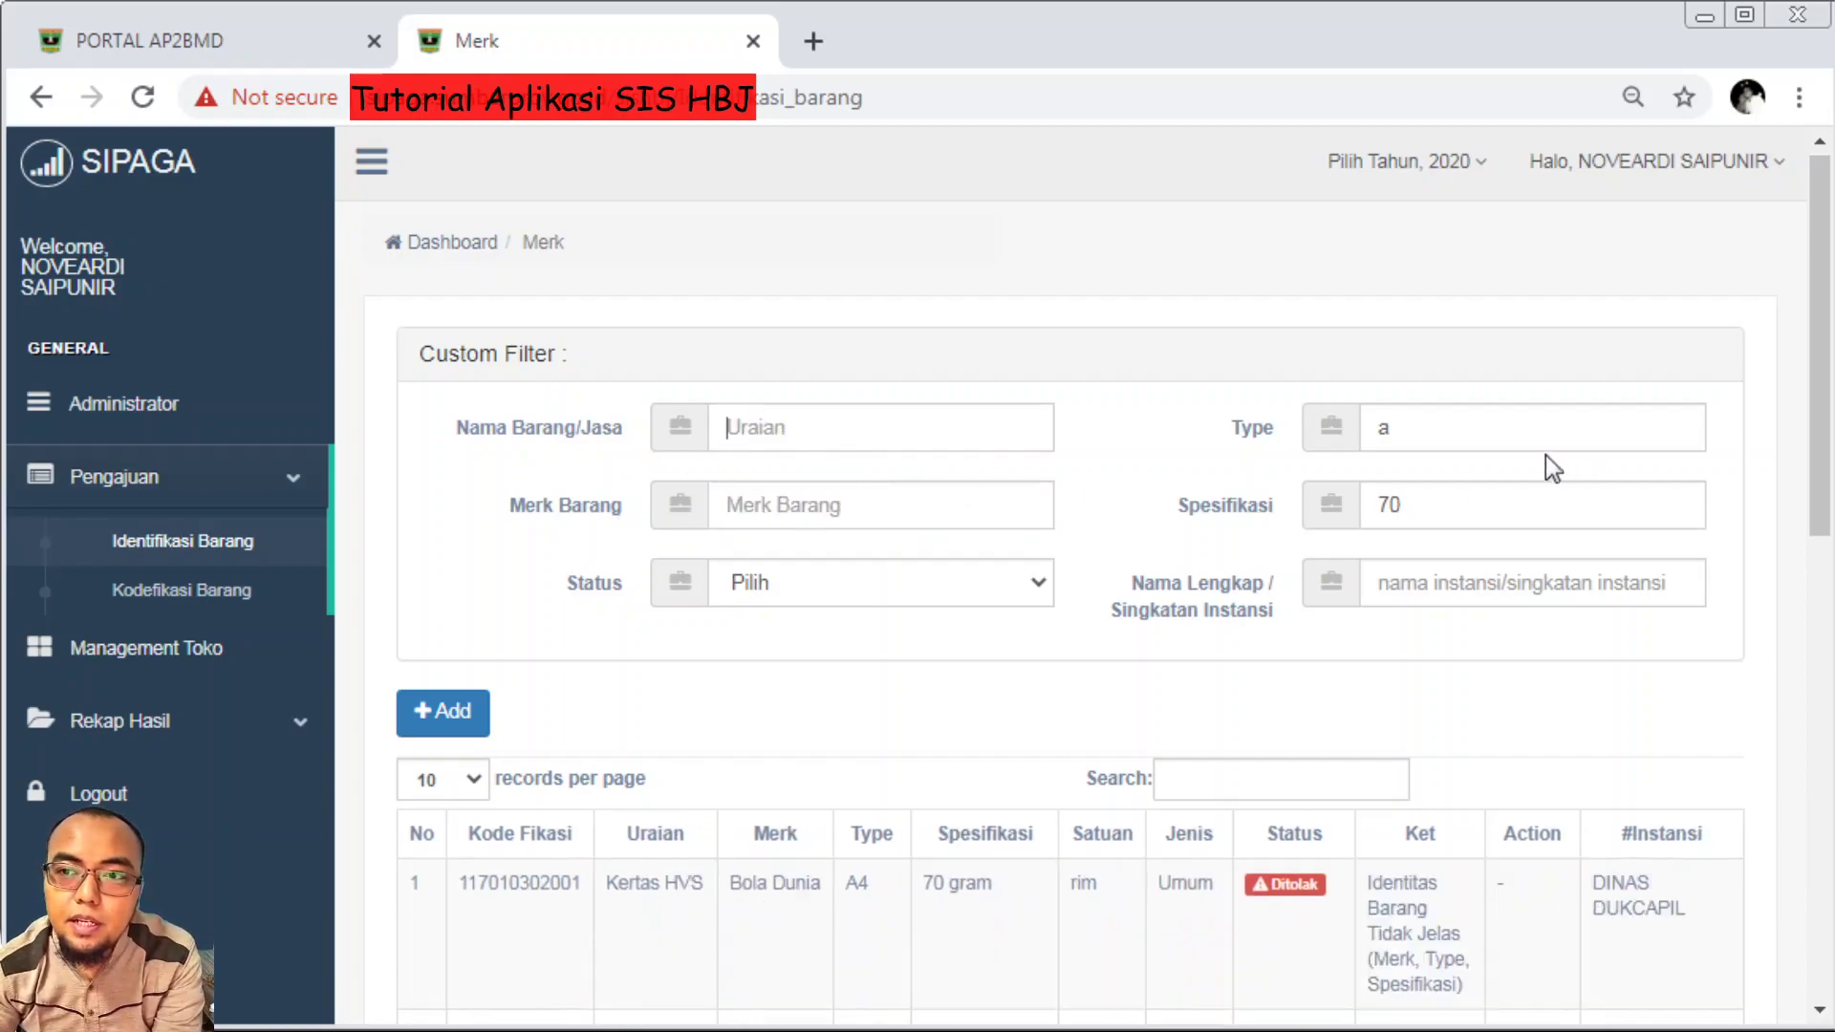
{"action": "key", "text": "BackSpace"}
{"action": "left_click_drag", "start_coordinate": [1442, 503], "coordinate": [1344, 505]}
{"action": "key", "text": "BackSpace"}
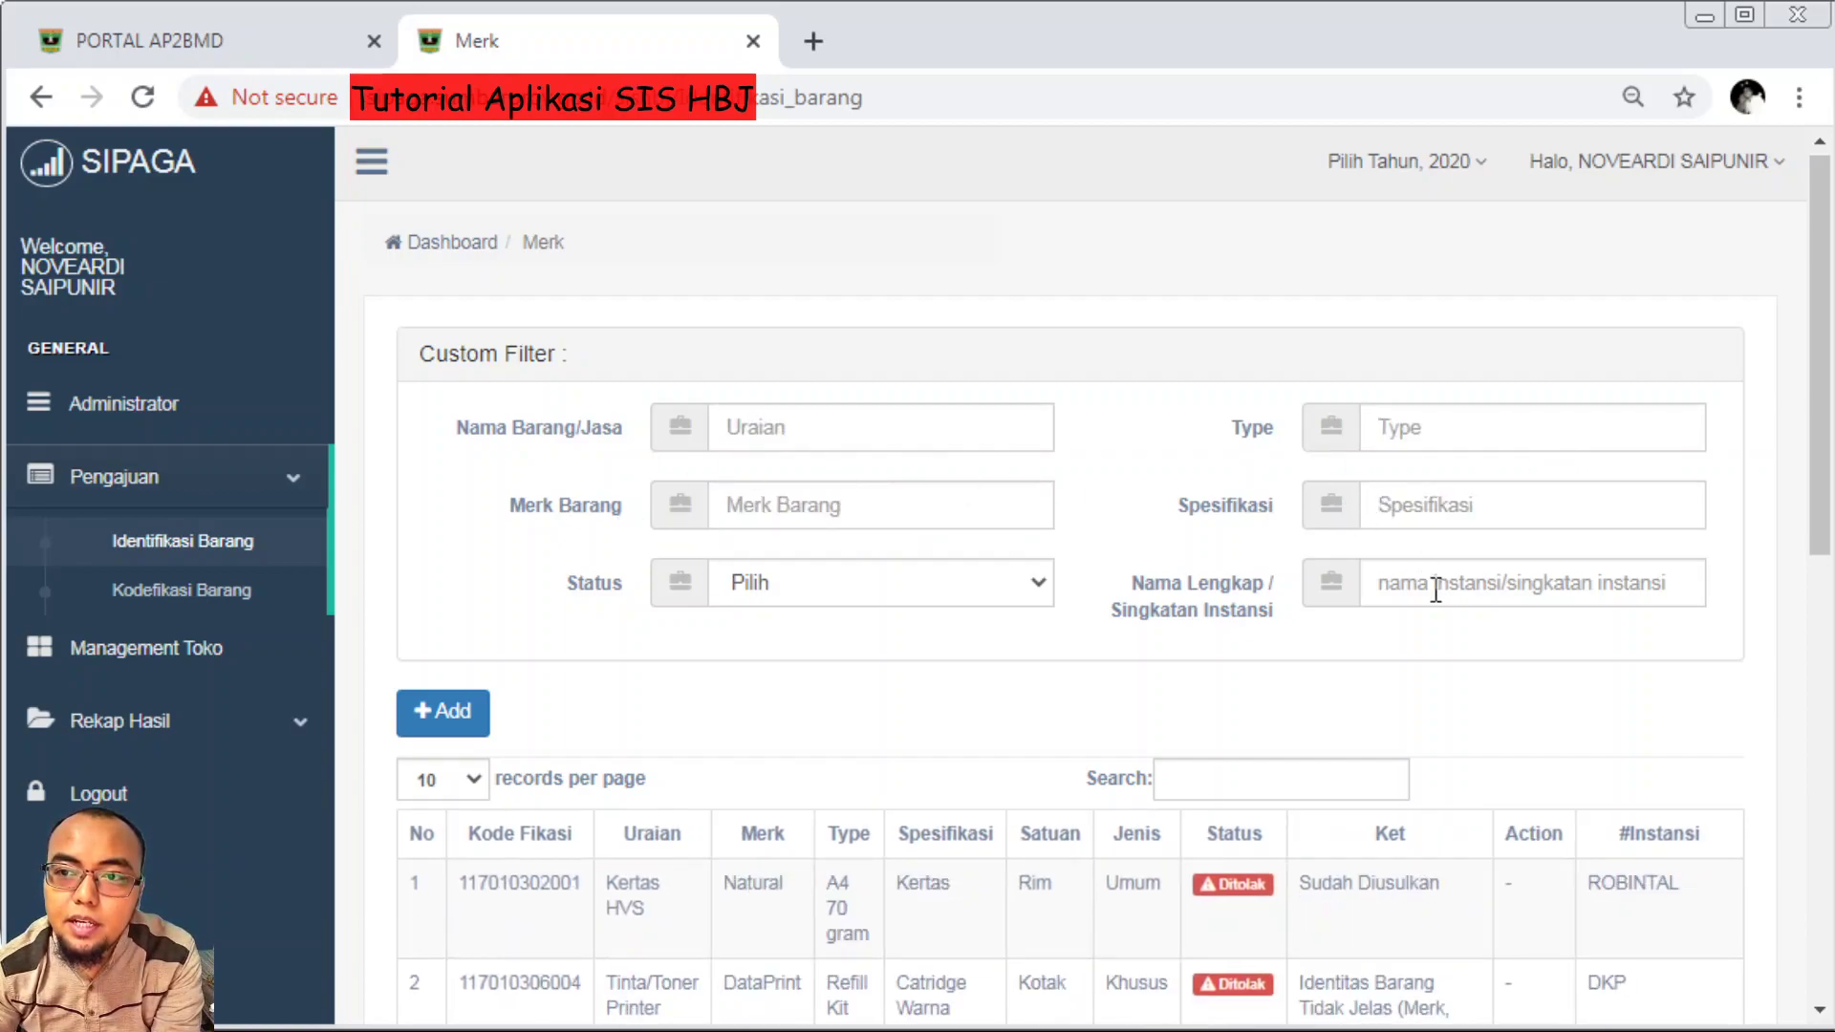
Filter the item table by the institution name "pengadaan"
{"action": "scroll", "coordinate": [1032, 497], "scroll_direction": "down", "scroll_amount": 2}
{"action": "left_click", "coordinate": [1465, 435]}
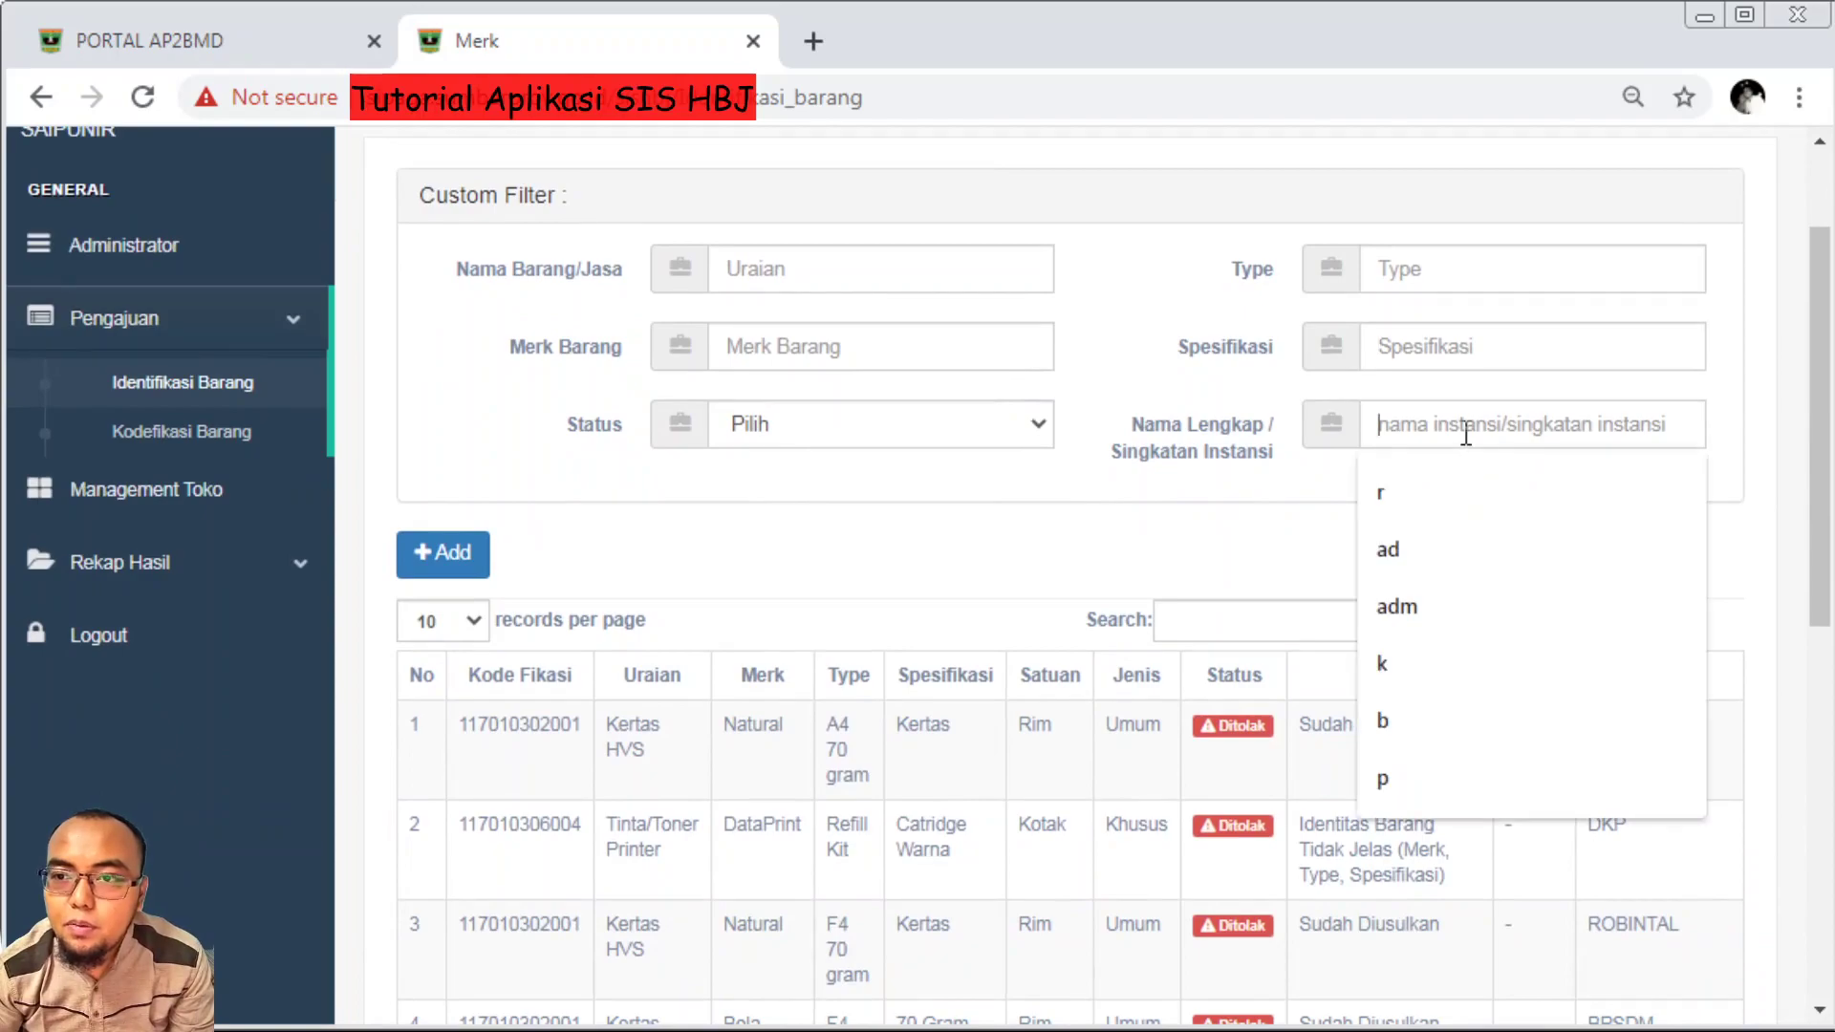
{"action": "type", "text": "pengadaan"}
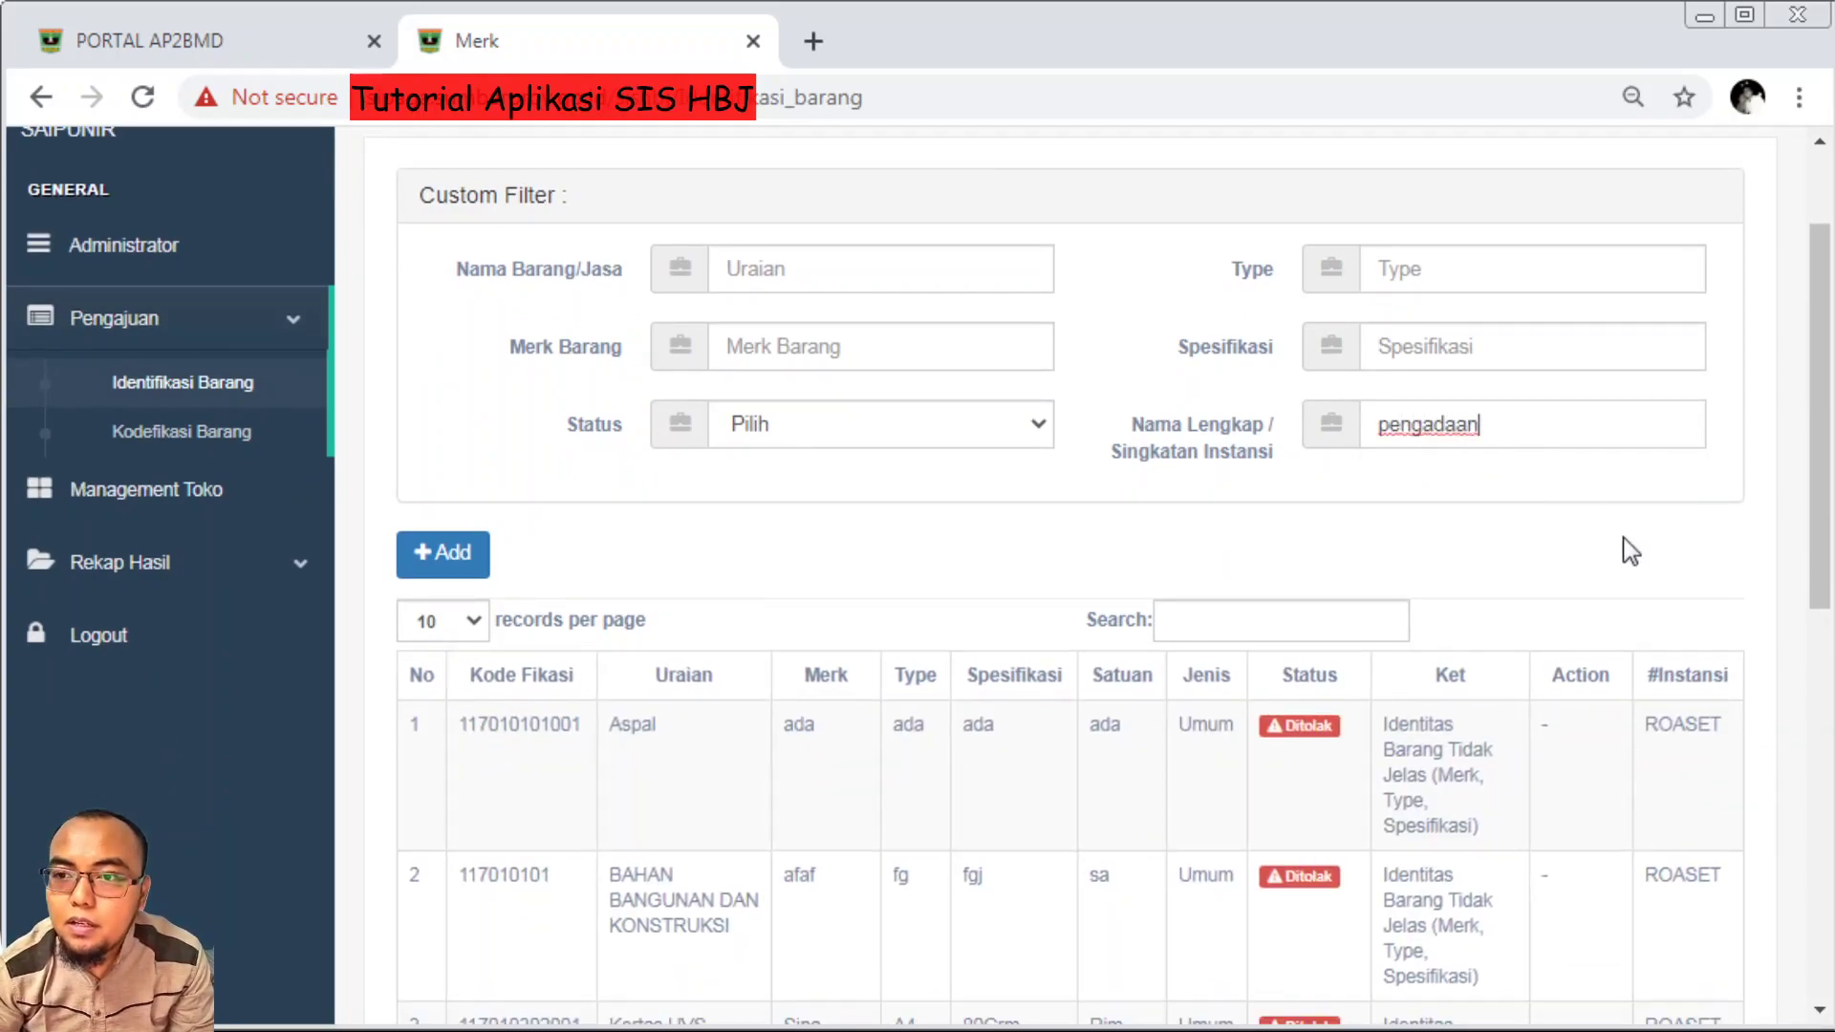
Look through the rows listed for the institution "pengadaan", and narrow them to the Status Aktif
{"action": "scroll", "coordinate": [1556, 613], "scroll_direction": "down", "scroll_amount": 4}
{"action": "scroll", "coordinate": [1529, 574], "scroll_direction": "up", "scroll_amount": 4}
{"action": "scroll", "coordinate": [1476, 489], "scroll_direction": "down", "scroll_amount": 10}
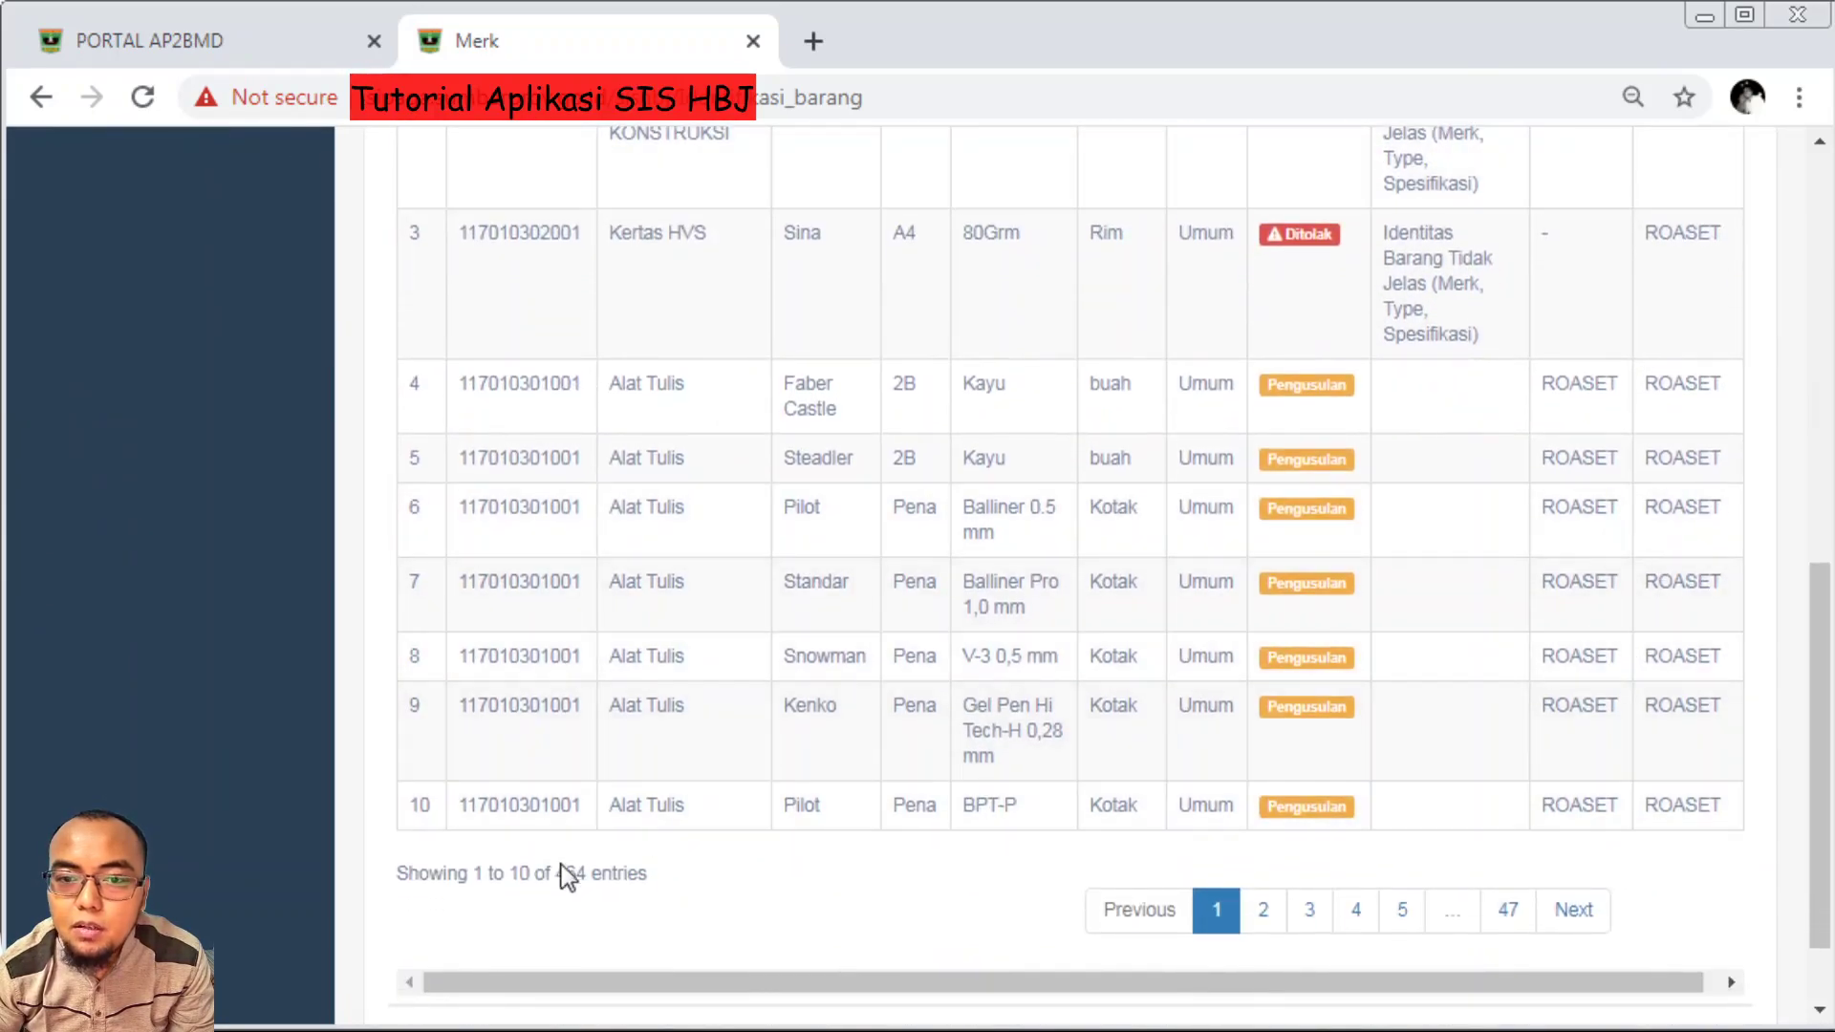
{"action": "scroll", "coordinate": [559, 874], "scroll_direction": "up", "scroll_amount": 8}
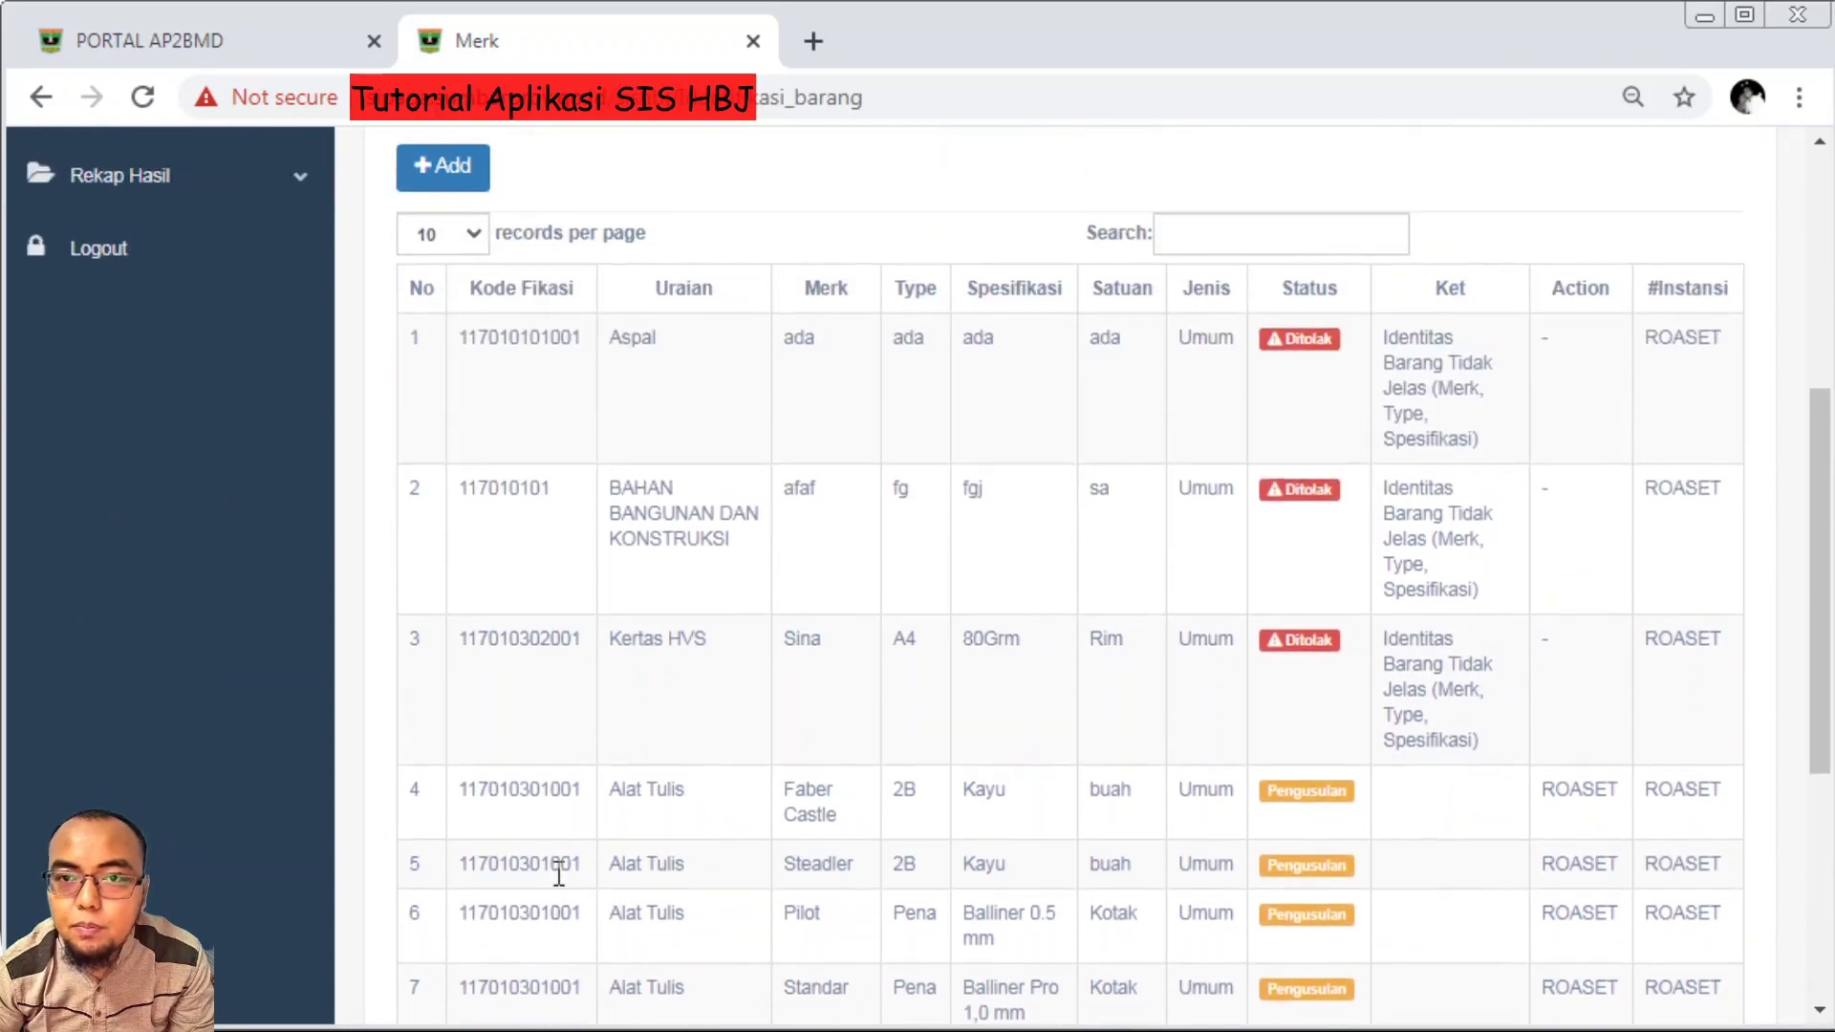
{"action": "scroll", "coordinate": [896, 583], "scroll_direction": "up", "scroll_amount": 2}
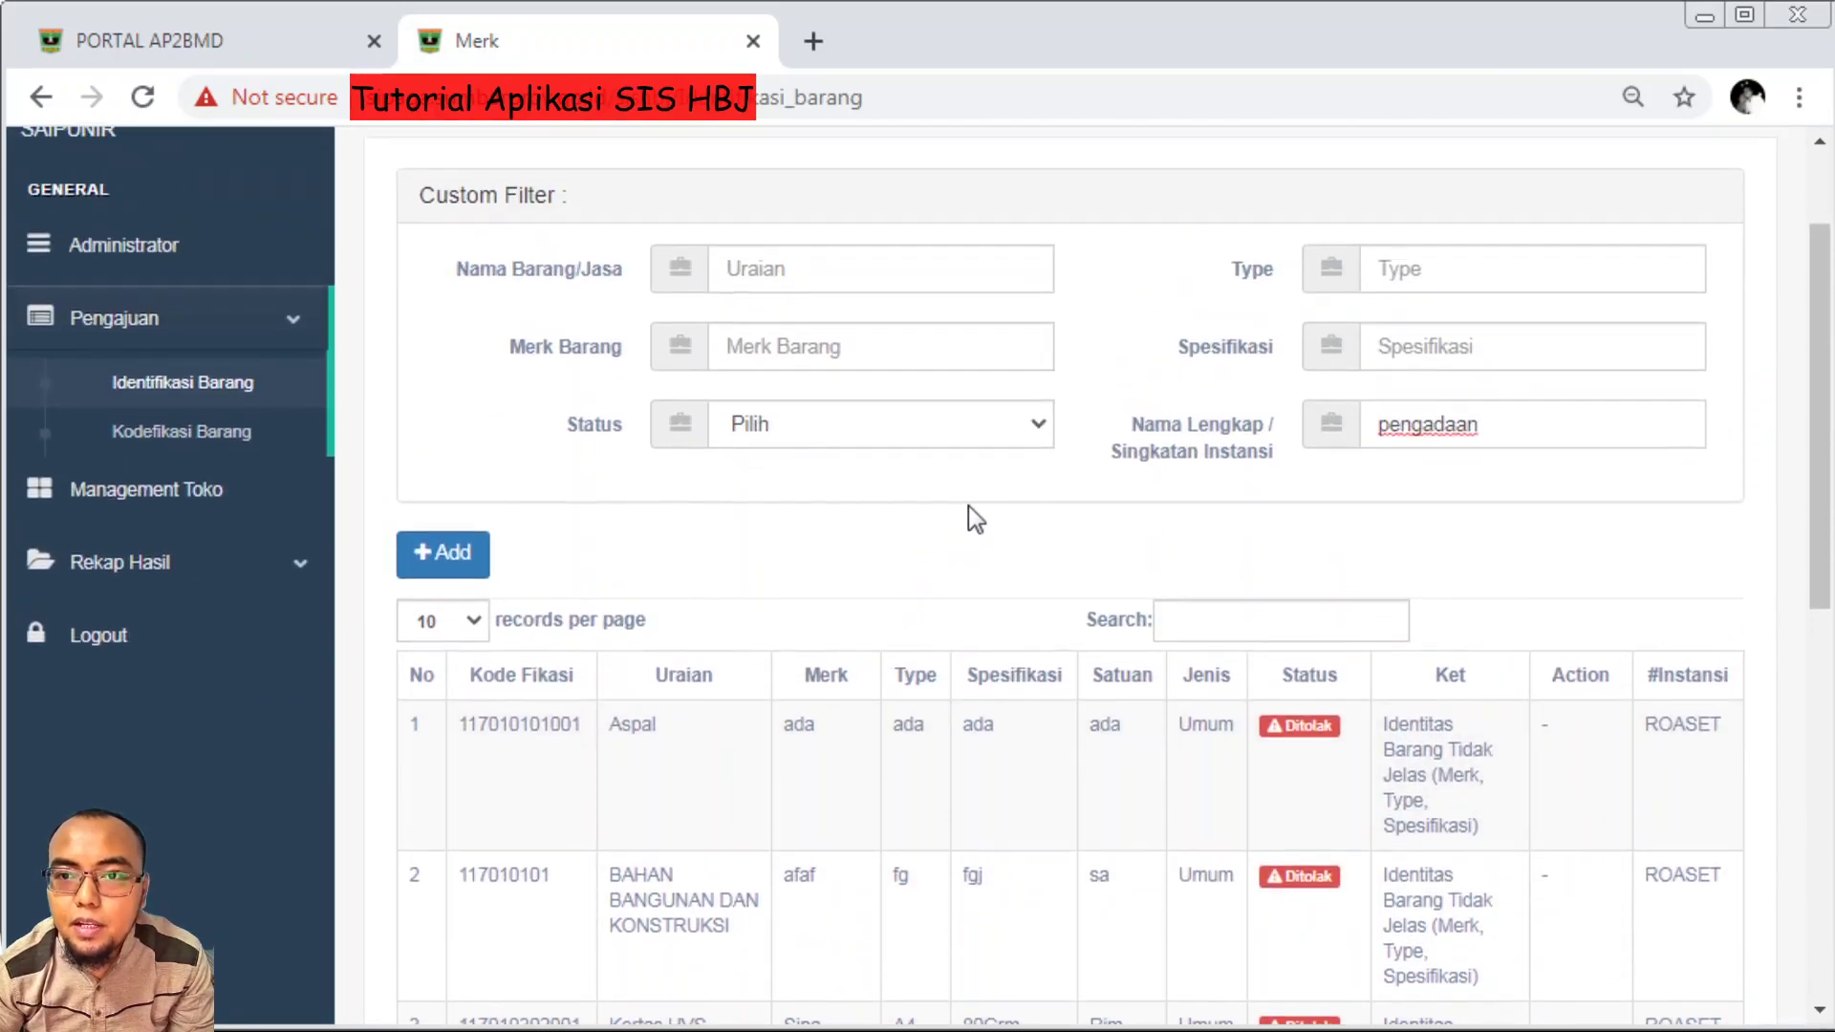
{"action": "left_click", "coordinate": [982, 430]}
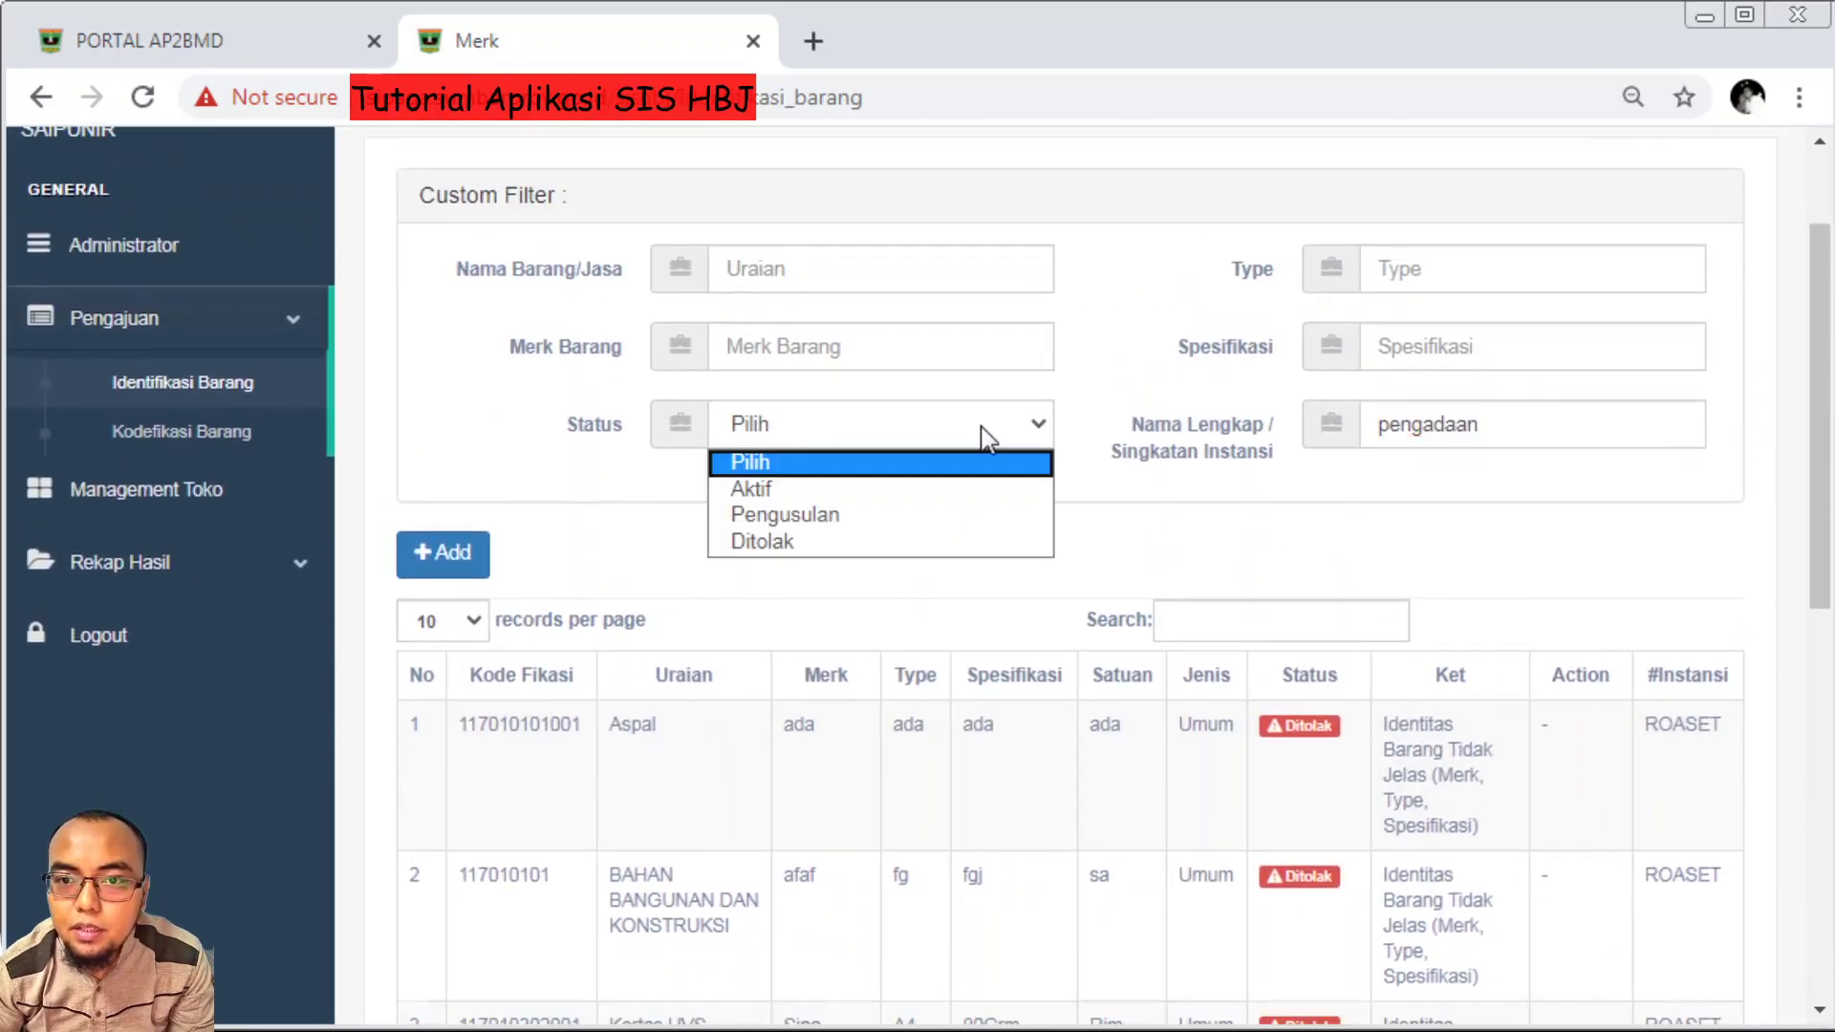
{"action": "left_click", "coordinate": [920, 492]}
{"action": "scroll", "coordinate": [956, 655], "scroll_direction": "down", "scroll_amount": 5}
{"action": "scroll", "coordinate": [730, 664], "scroll_direction": "up", "scroll_amount": 2}
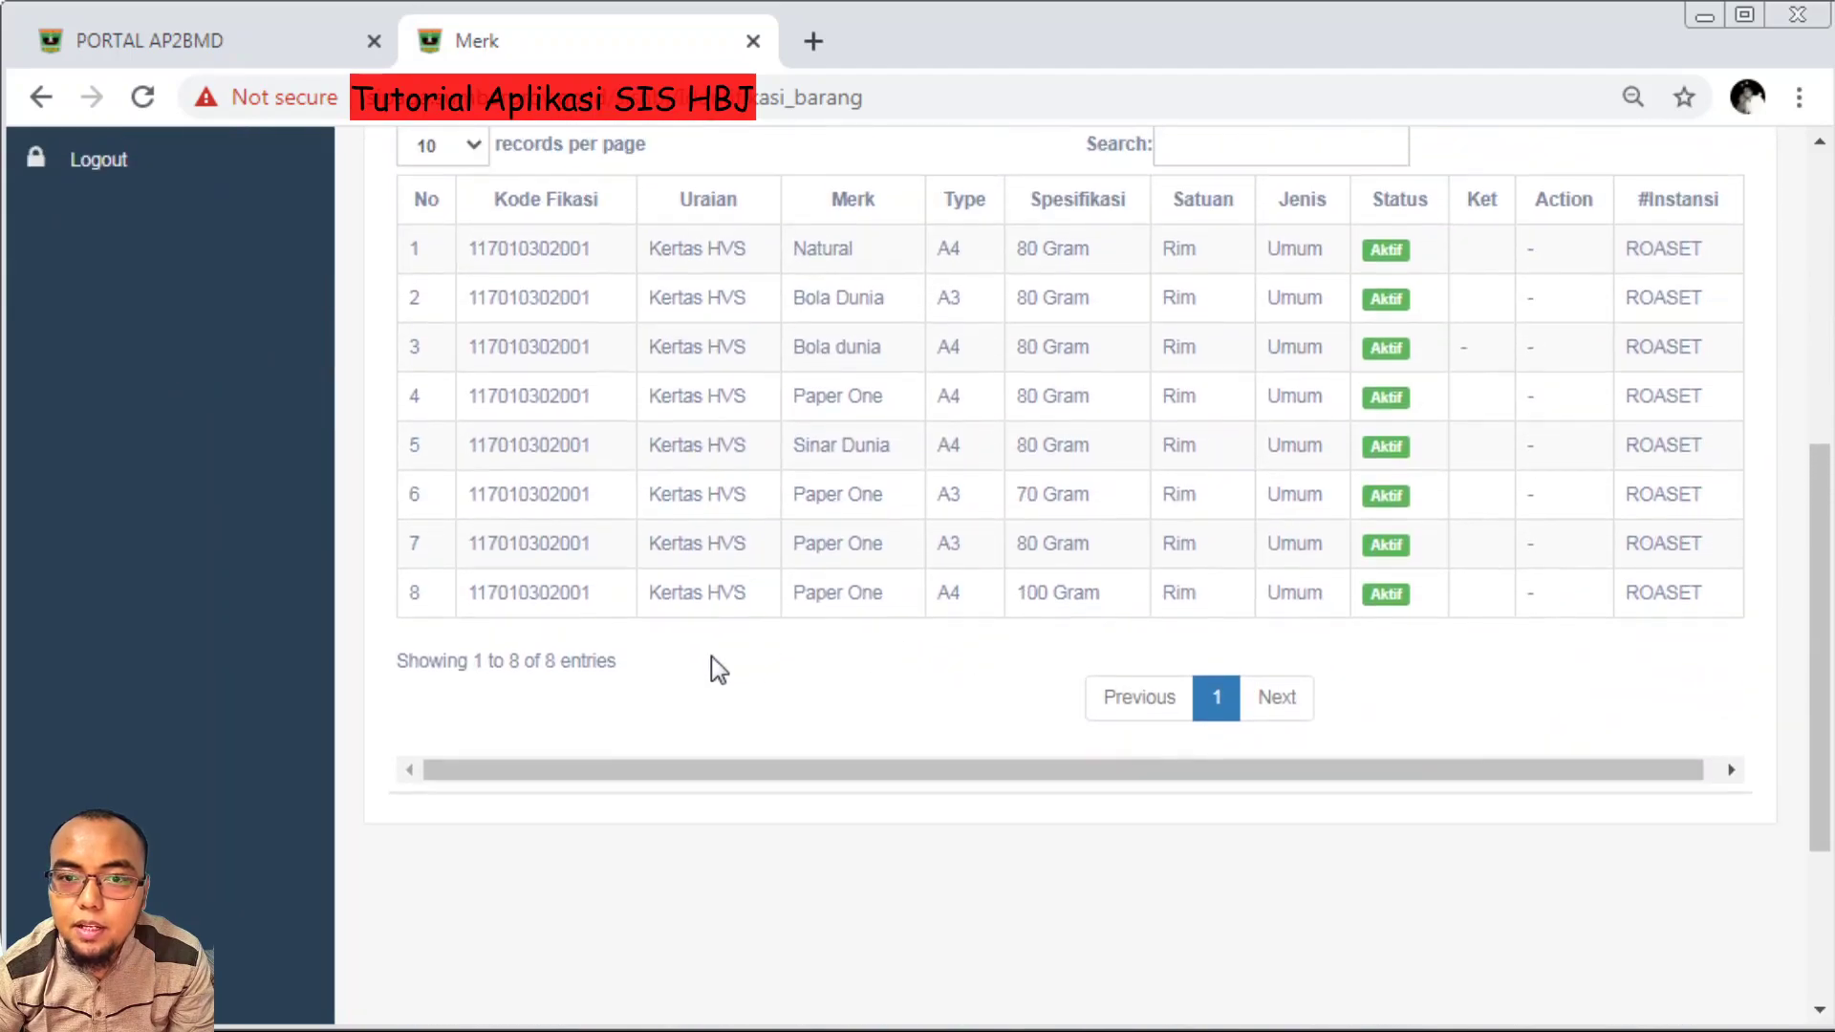
Switch the Status filter to Pengusulan and examine the proposed items through the end of the list
{"action": "scroll", "coordinate": [622, 663], "scroll_direction": "up", "scroll_amount": 6}
{"action": "left_click", "coordinate": [824, 583]}
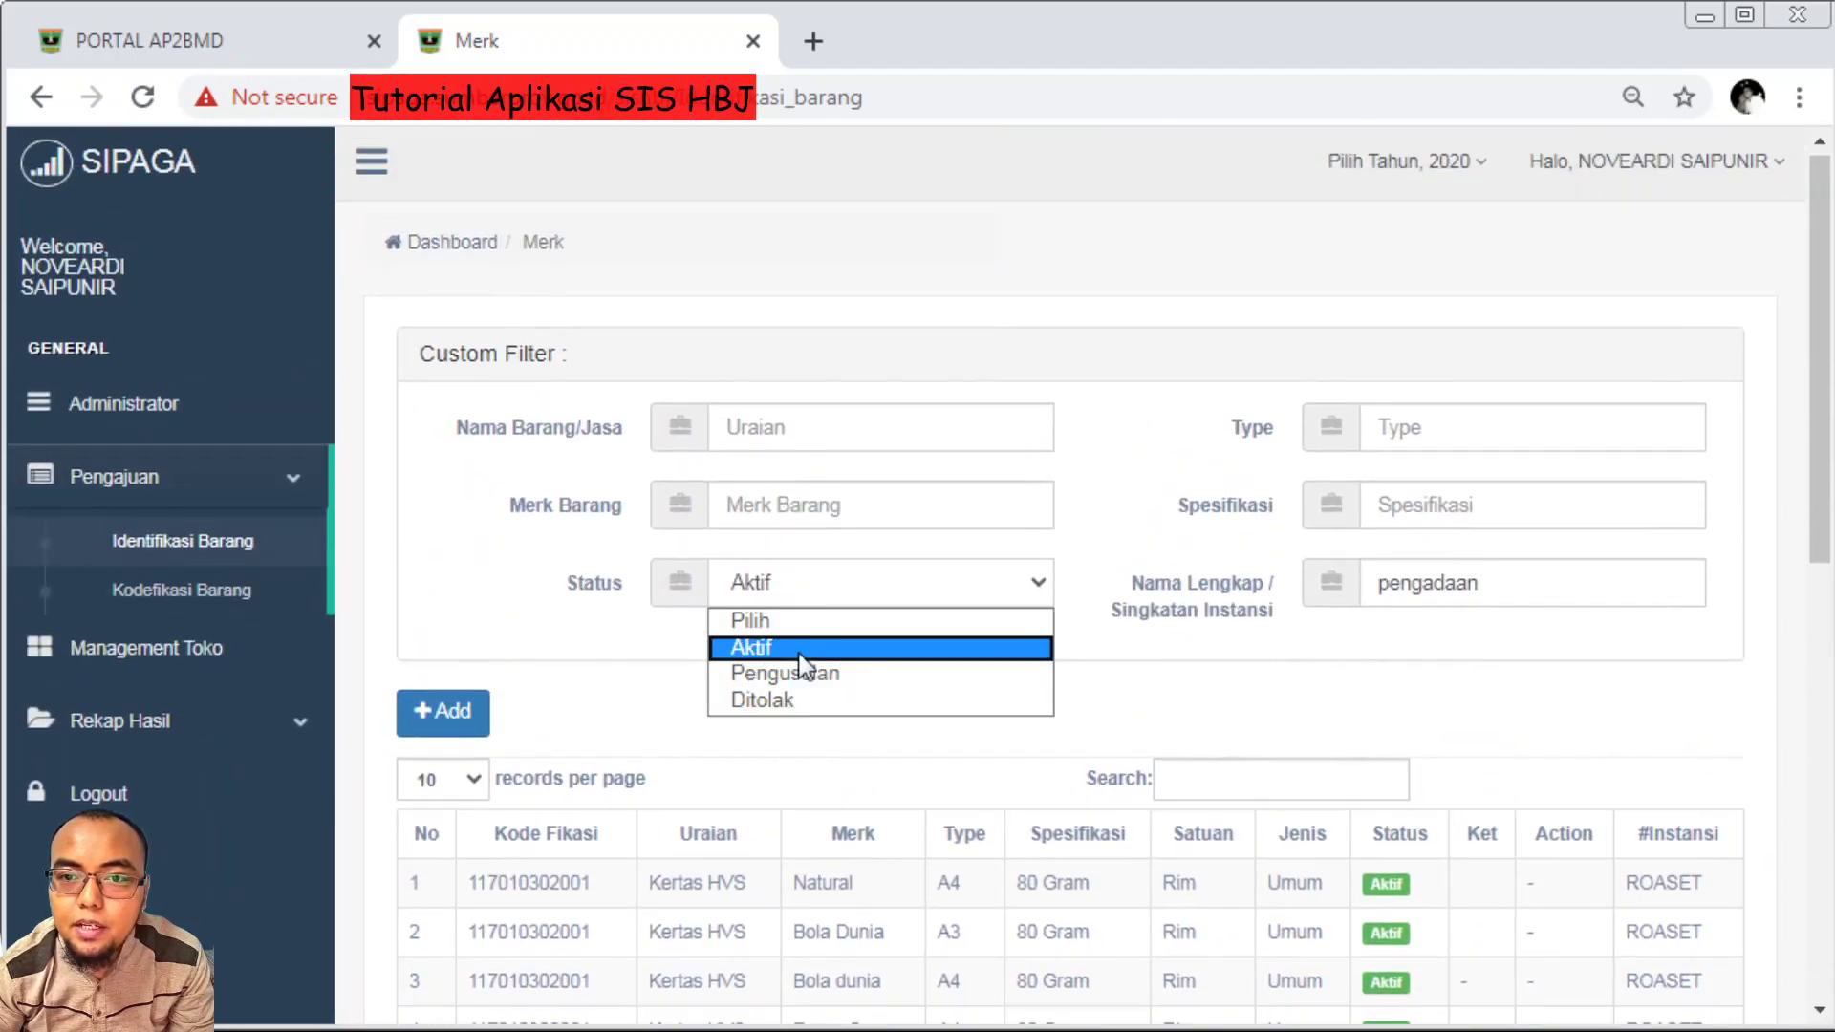
{"action": "left_click", "coordinate": [827, 600]}
{"action": "left_click", "coordinate": [819, 602]}
{"action": "left_click", "coordinate": [819, 672]}
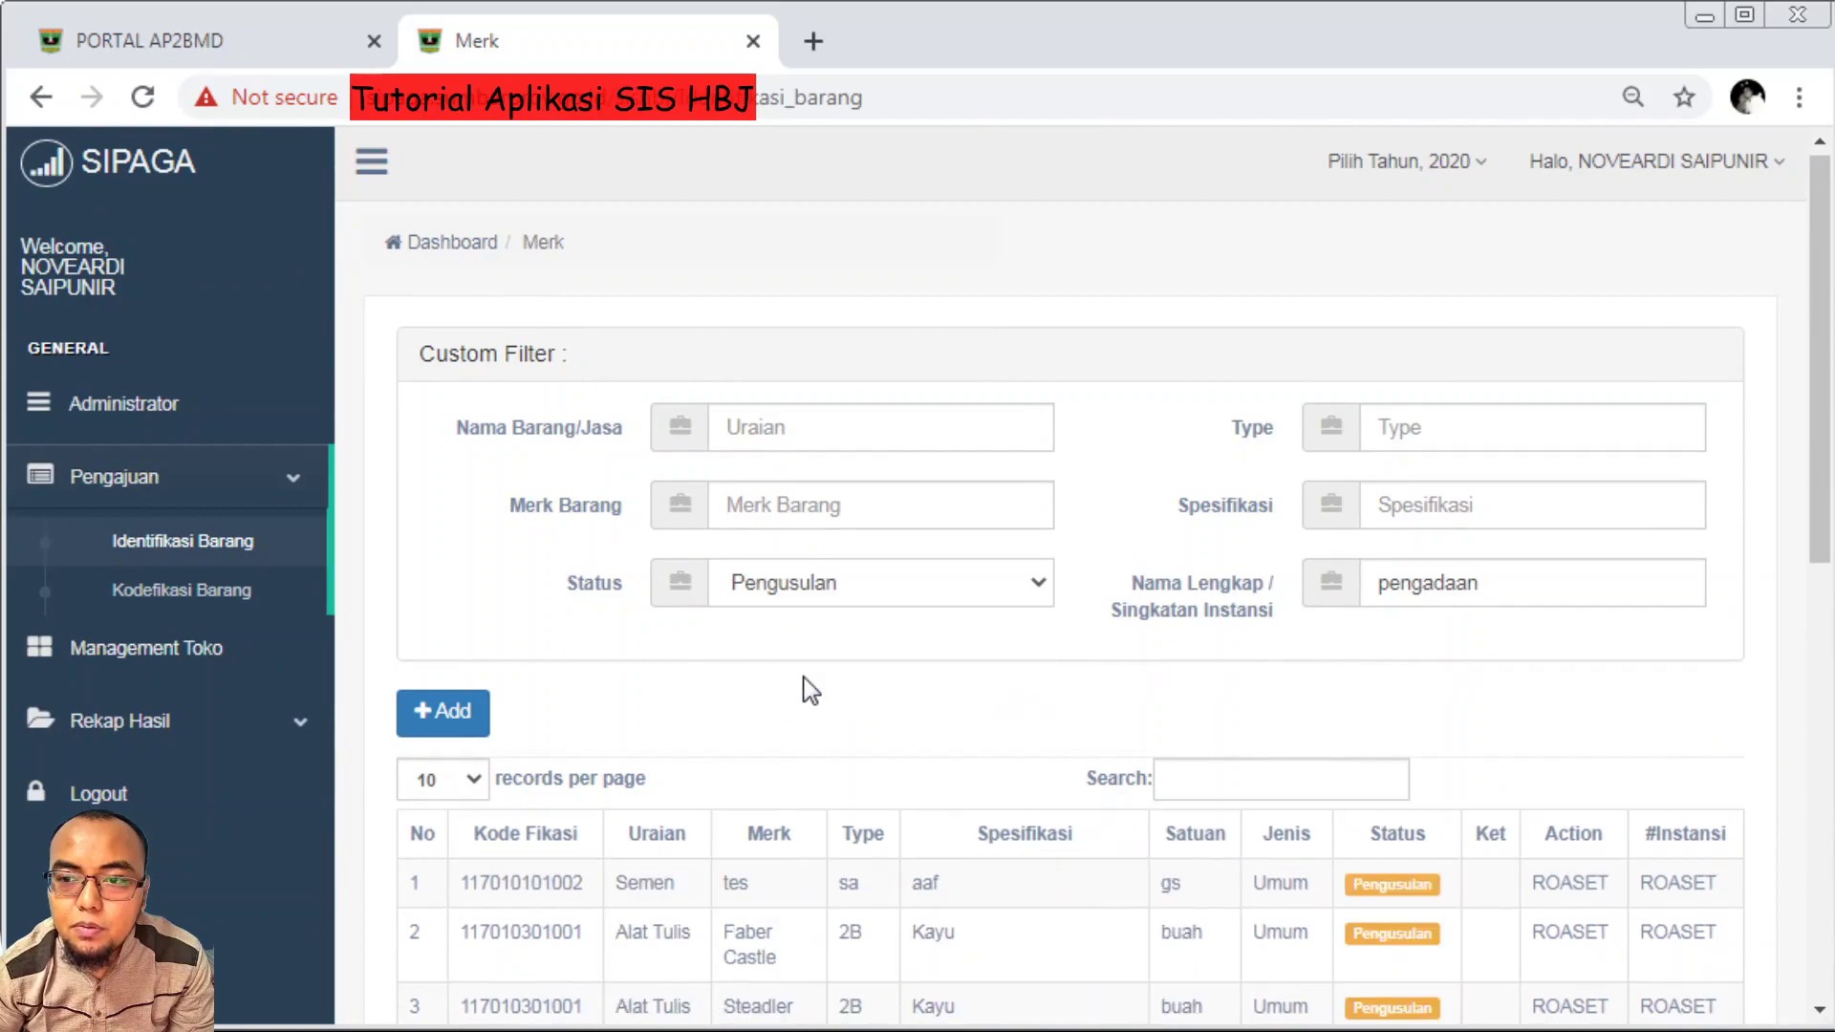
{"action": "scroll", "coordinate": [803, 688], "scroll_direction": "down", "scroll_amount": 5}
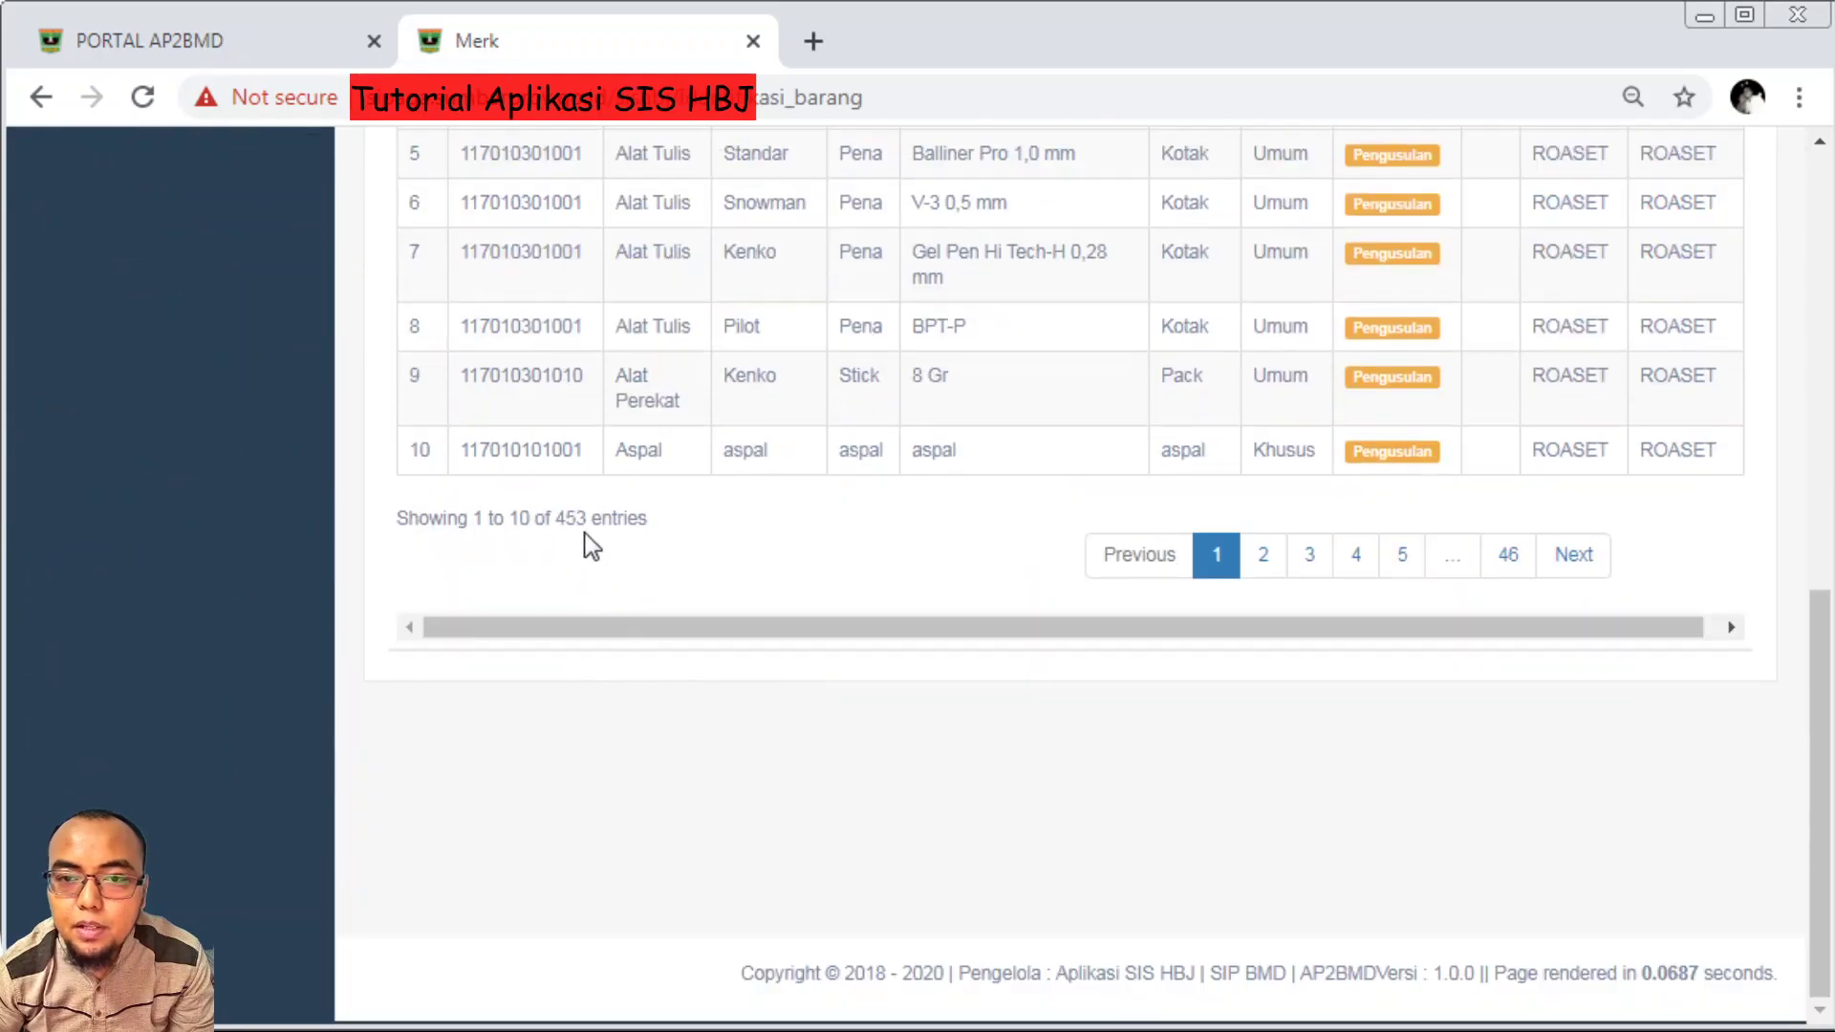
Switch the Status filter to Ditolak and examine the rejected items with their reasons in the Ket column
{"action": "scroll", "coordinate": [805, 561], "scroll_direction": "up", "scroll_amount": 6}
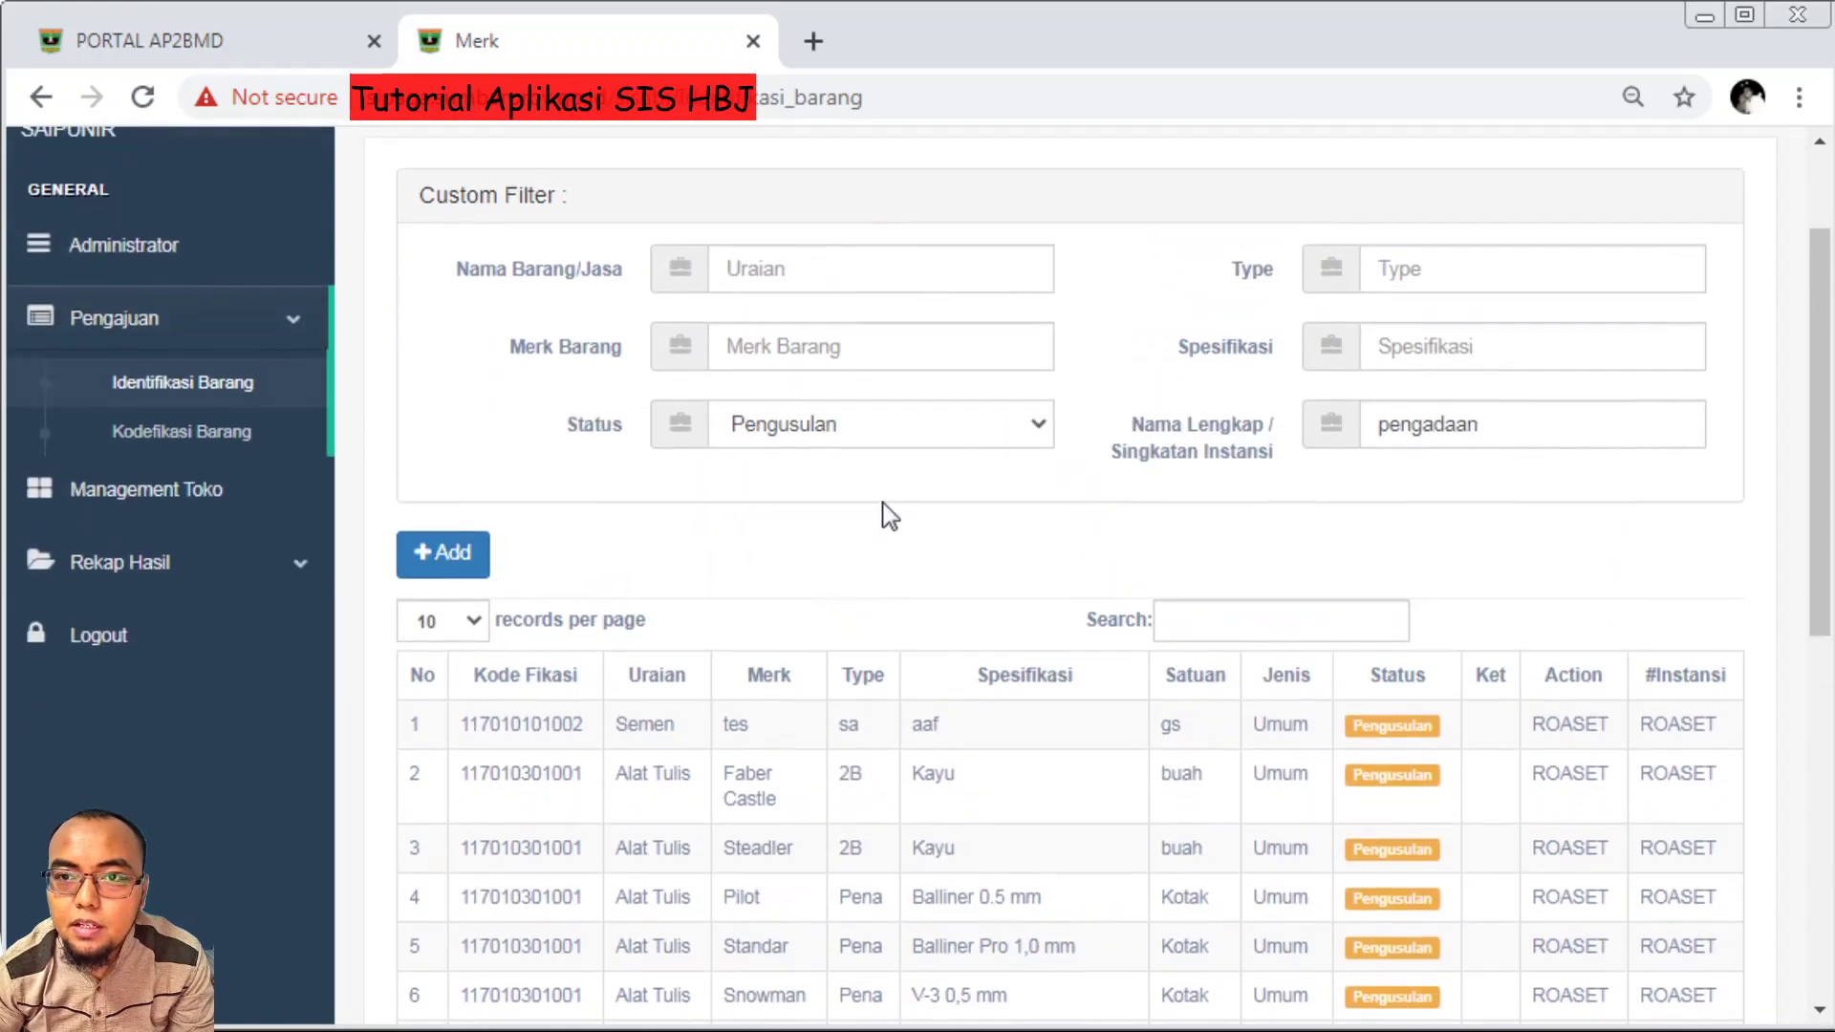
{"action": "left_click", "coordinate": [956, 432]}
{"action": "left_click", "coordinate": [879, 543]}
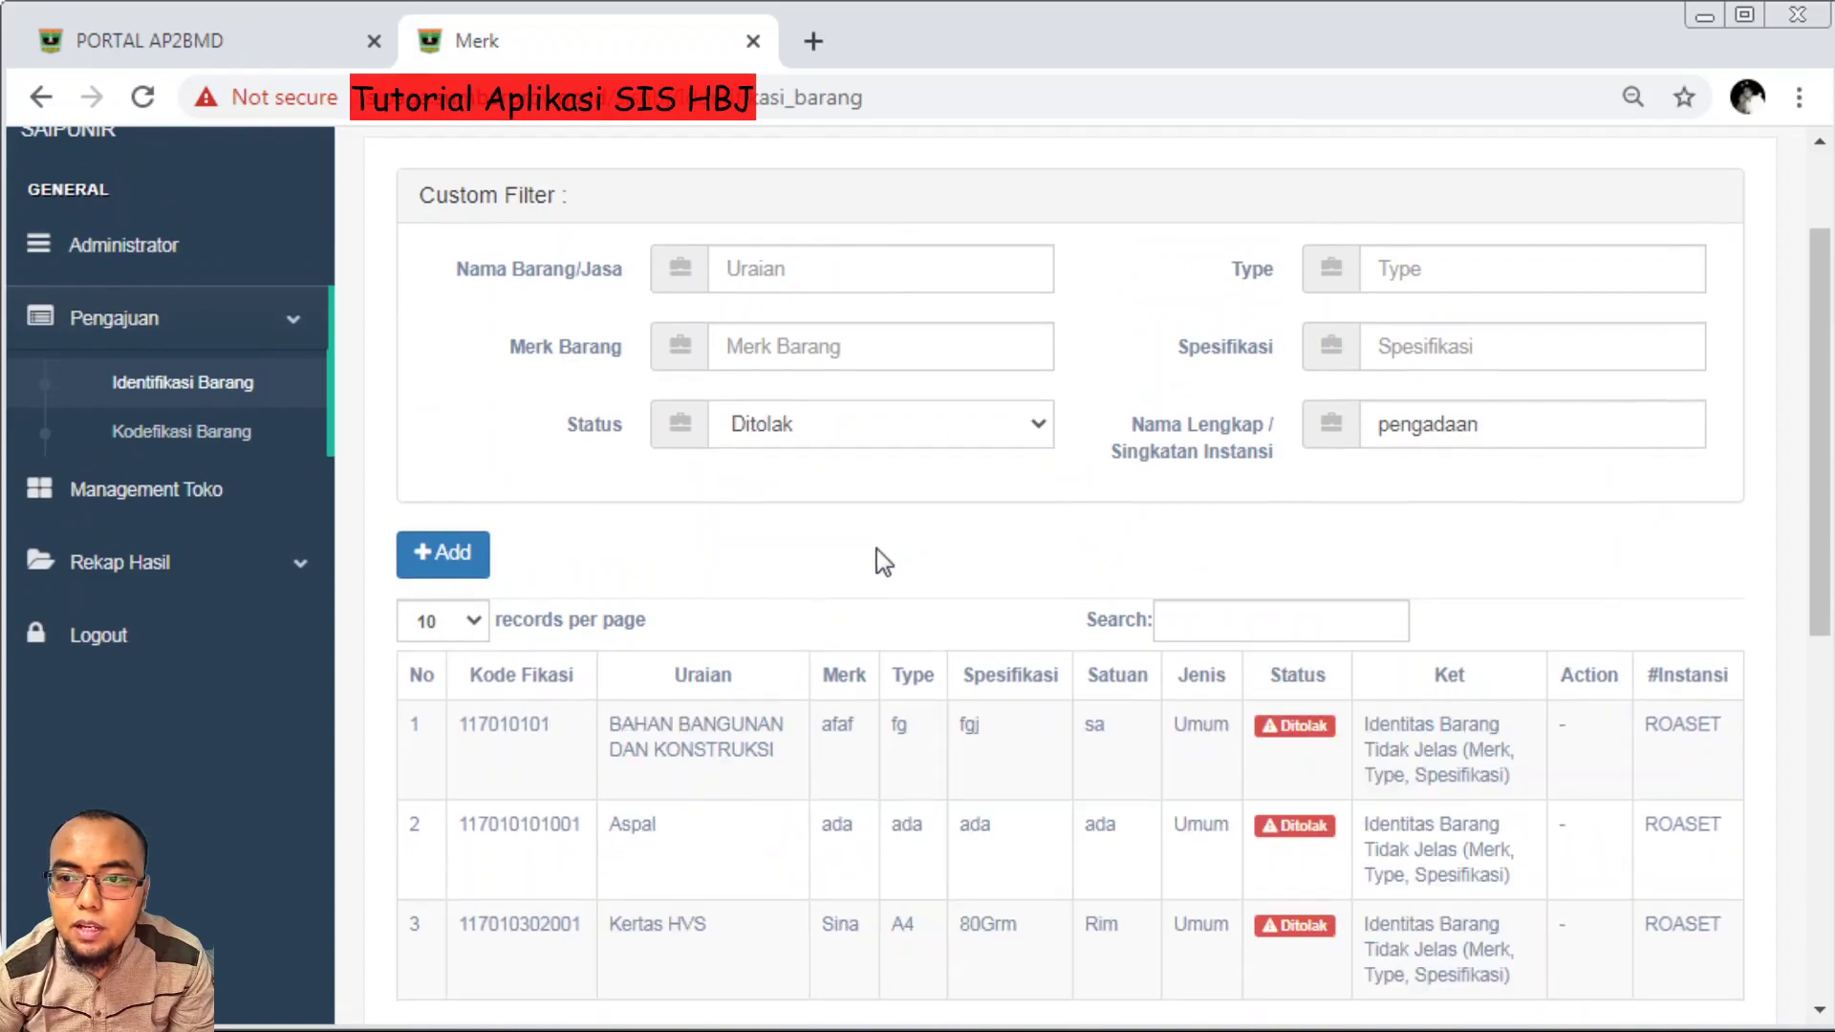
{"action": "scroll", "coordinate": [839, 574], "scroll_direction": "down", "scroll_amount": 2}
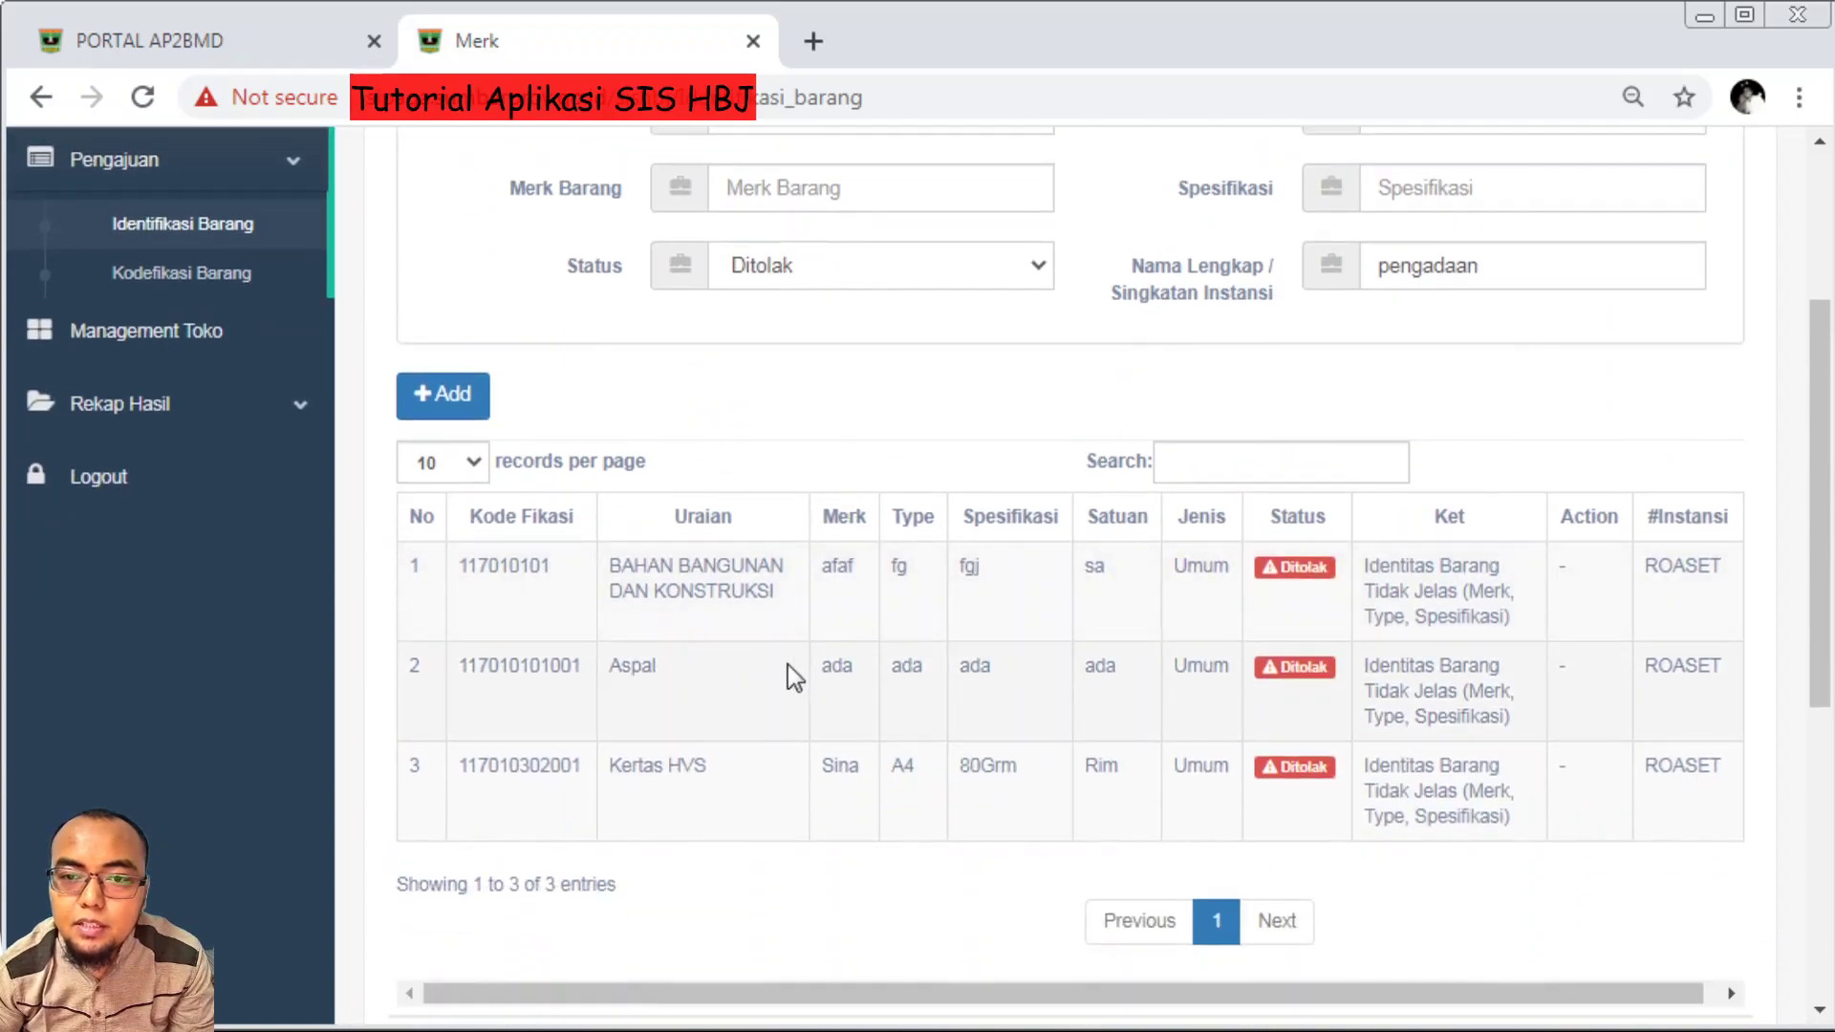
{"action": "scroll", "coordinate": [788, 663], "scroll_direction": "up", "scroll_amount": 3}
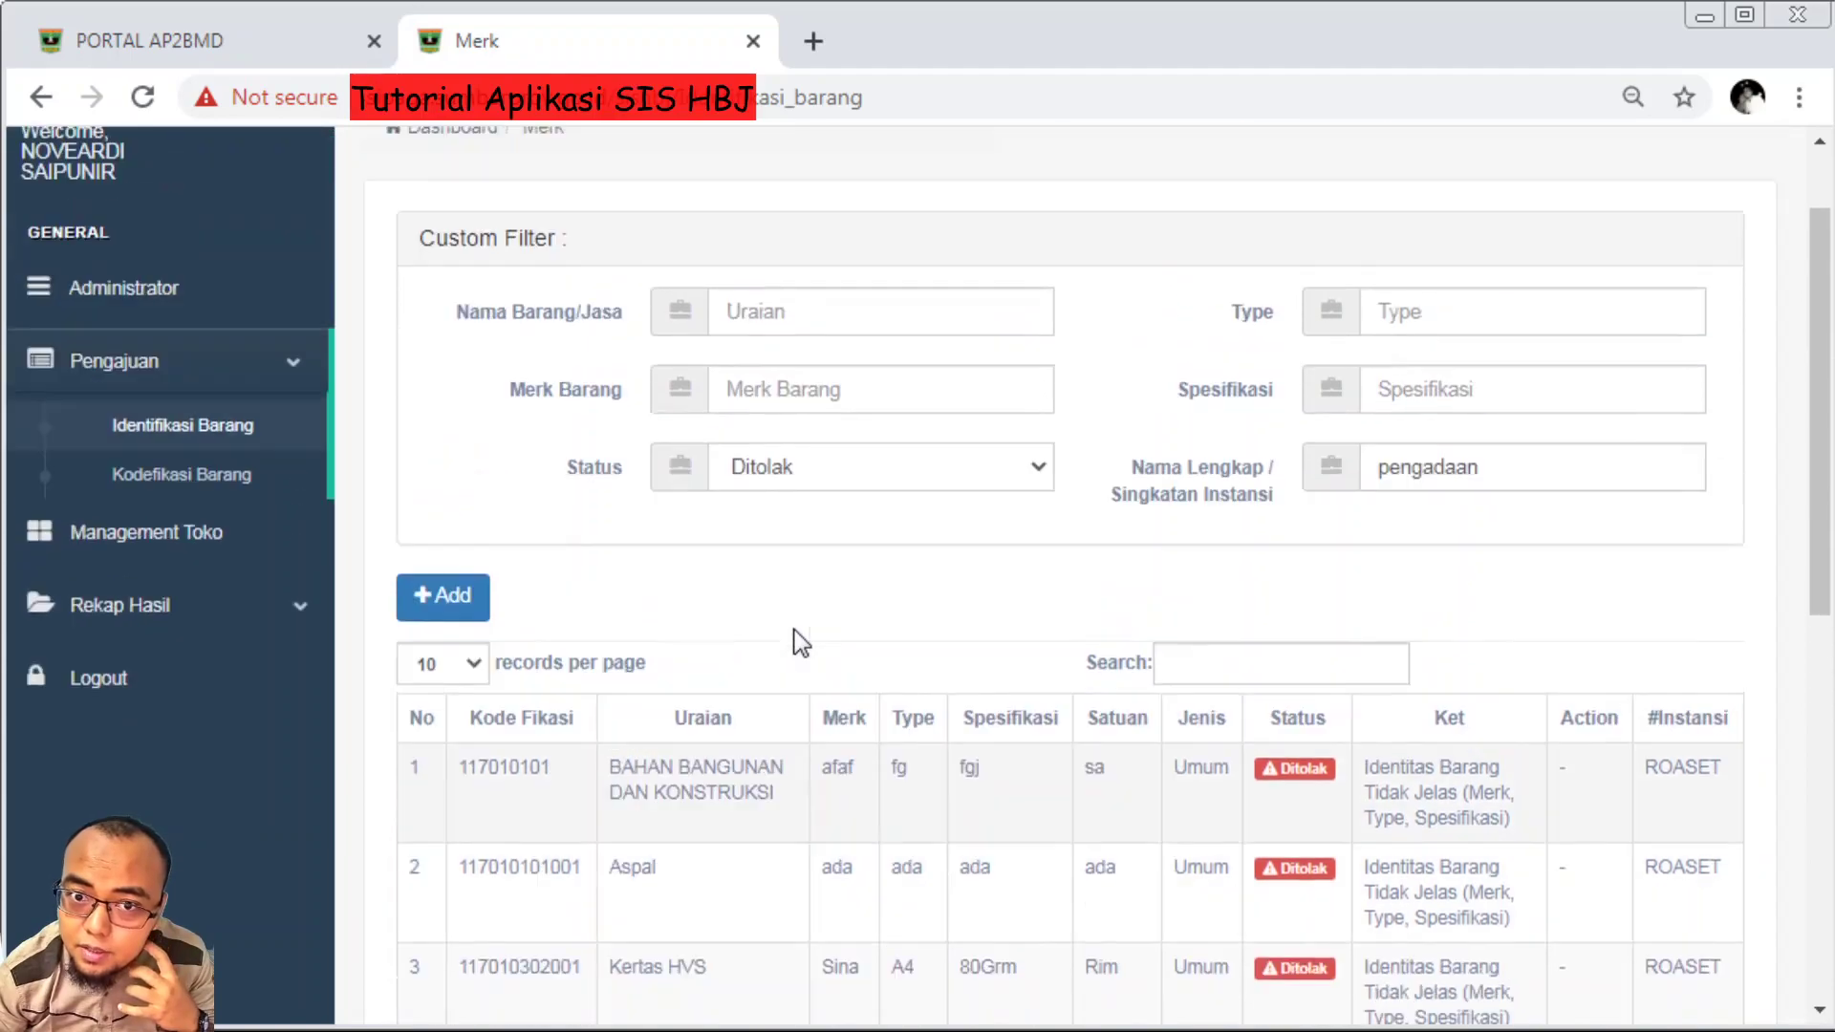
{"action": "scroll", "coordinate": [491, 633], "scroll_direction": "down", "scroll_amount": 3}
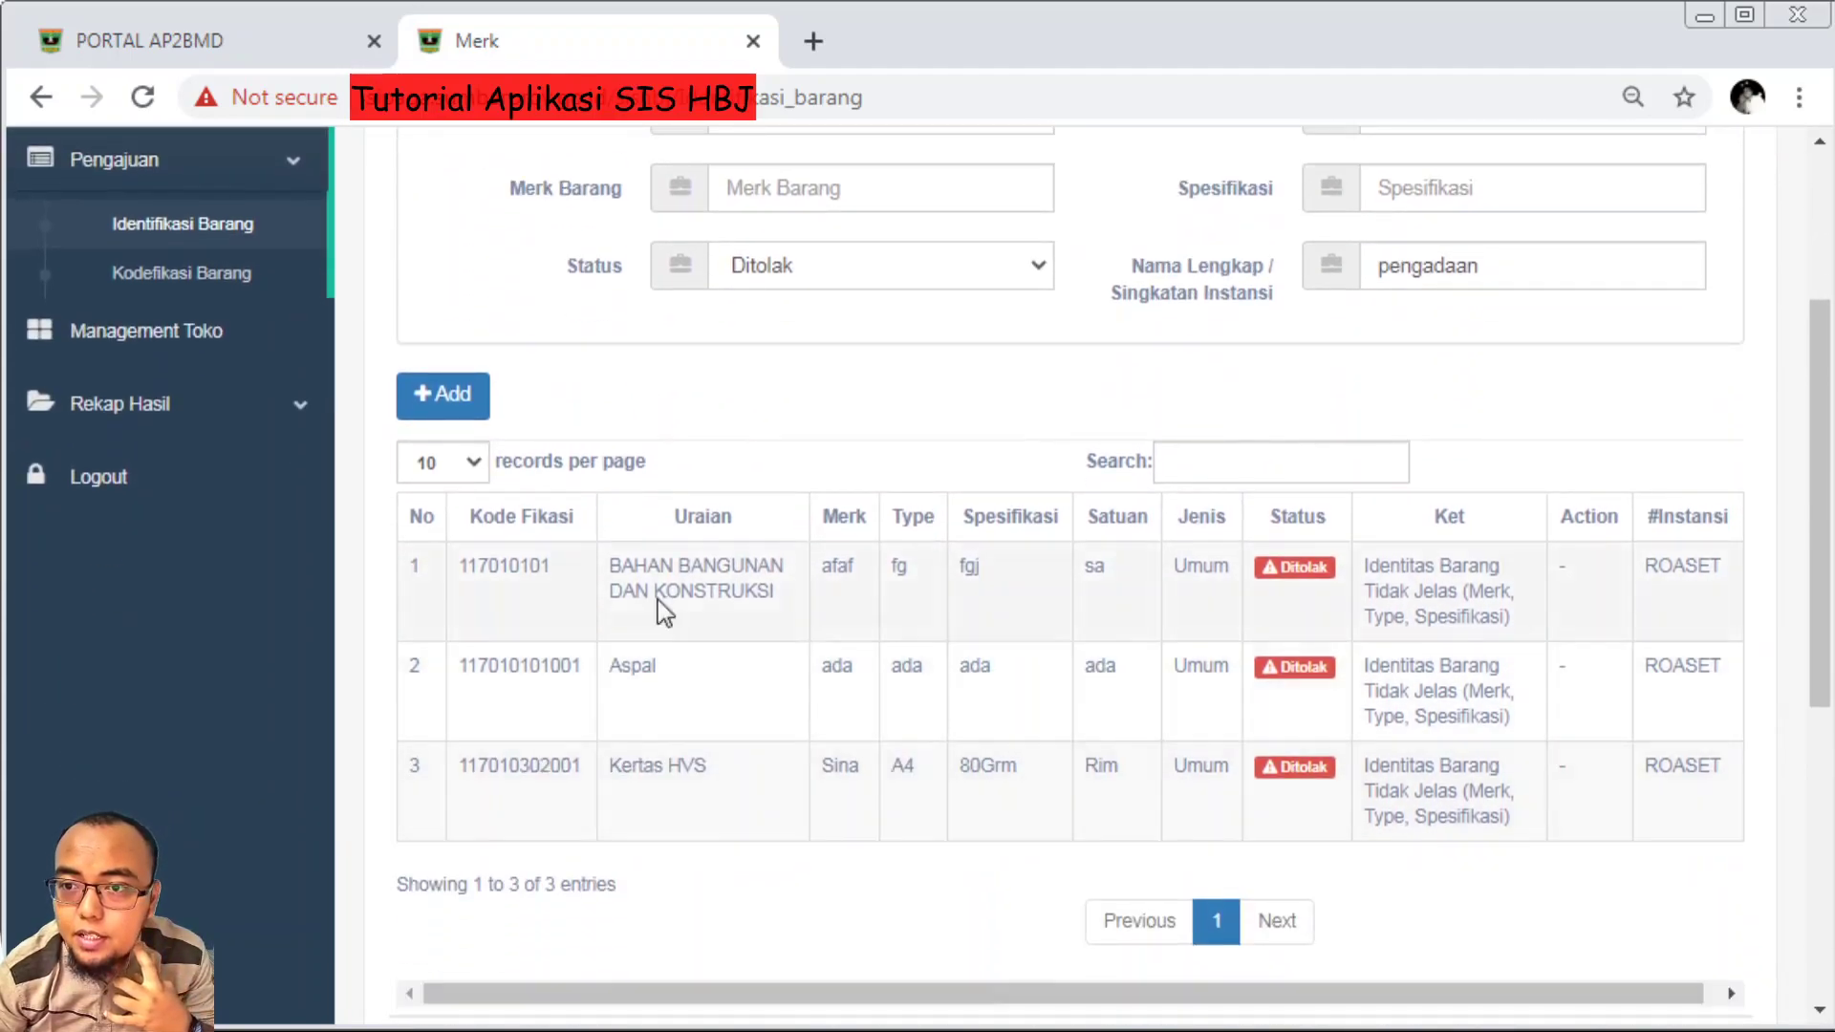
{"action": "scroll", "coordinate": [221, 315], "scroll_direction": "up", "scroll_amount": 2}
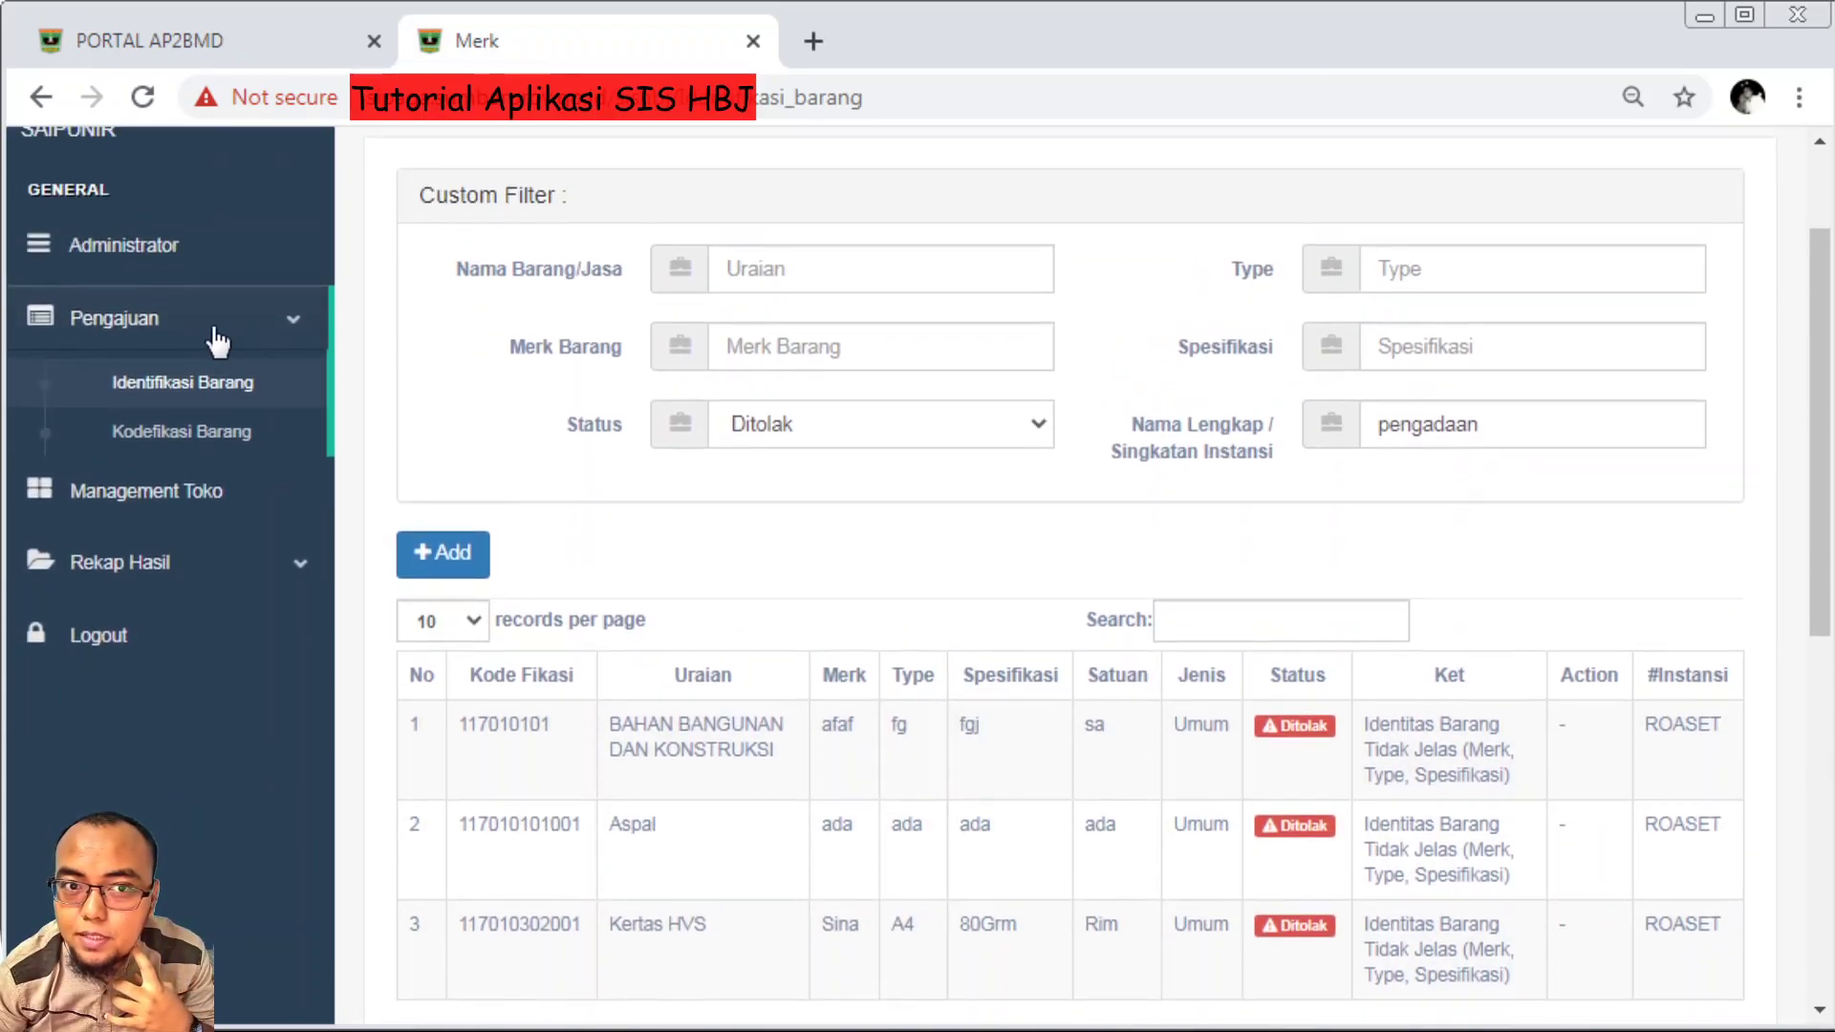
{"action": "scroll", "coordinate": [761, 762], "scroll_direction": "down", "scroll_amount": 2}
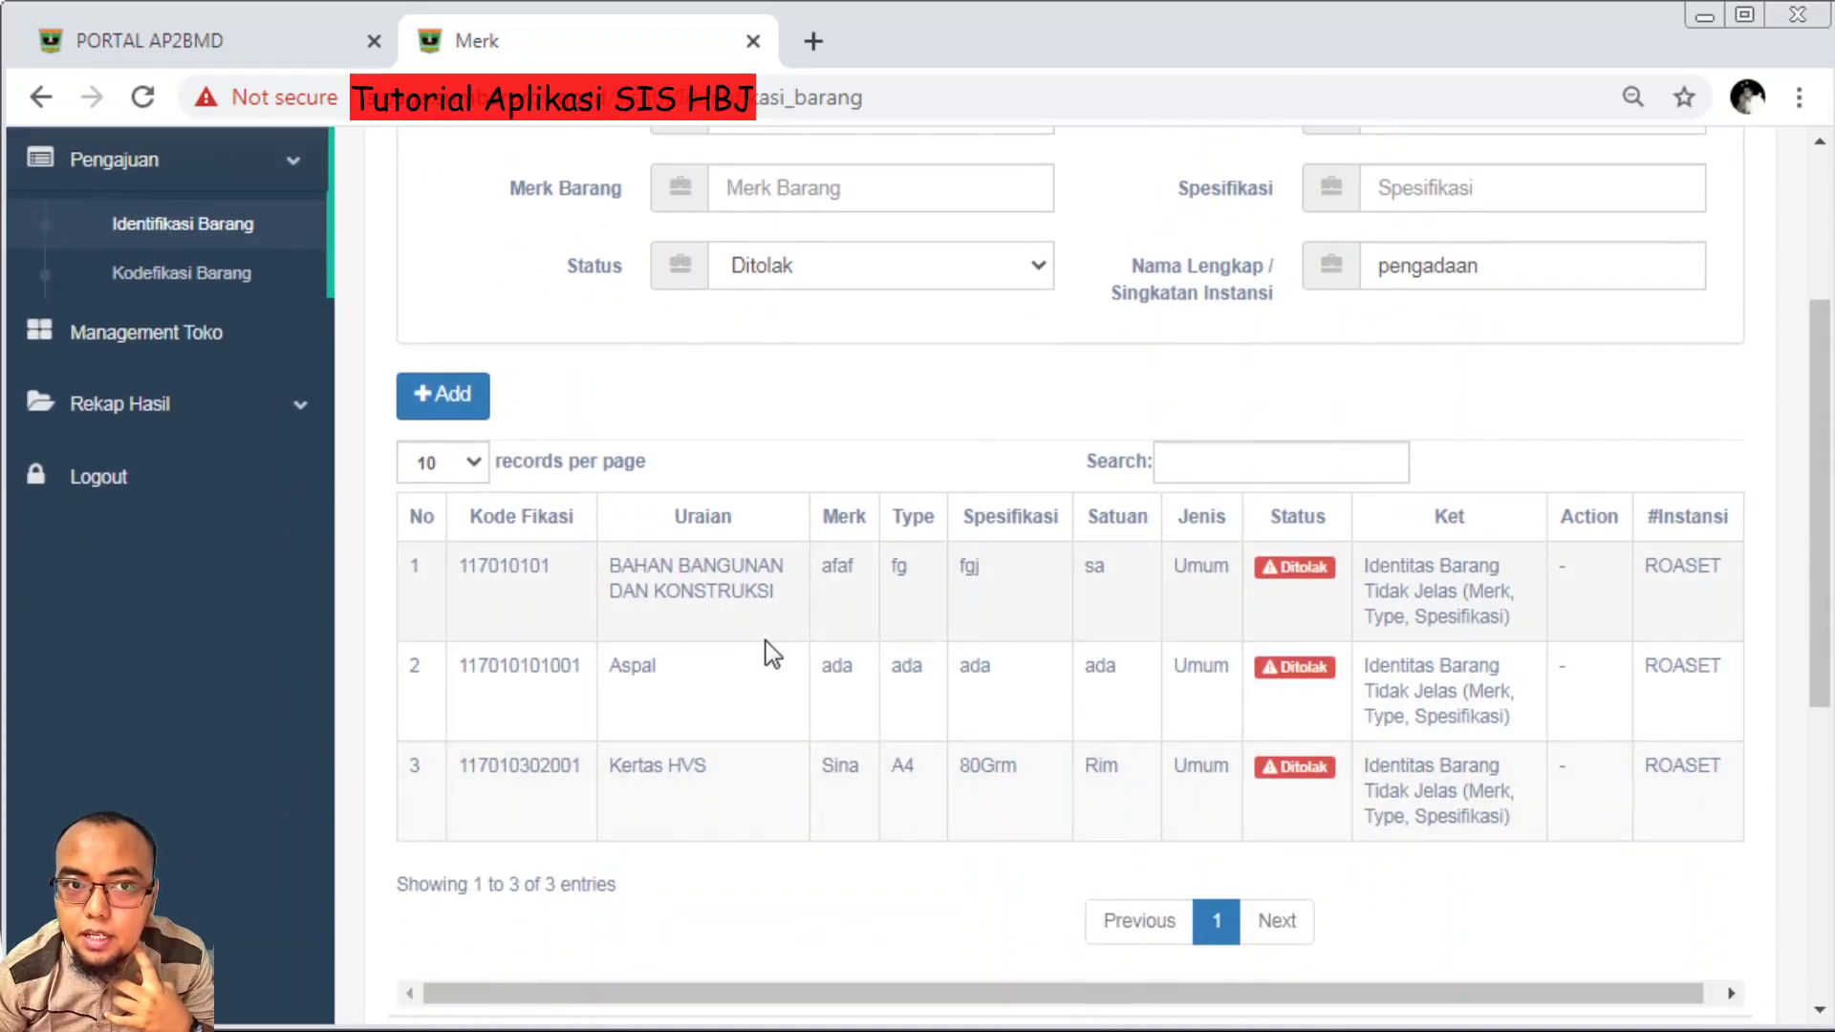
{"action": "scroll", "coordinate": [995, 636], "scroll_direction": "up", "scroll_amount": 2}
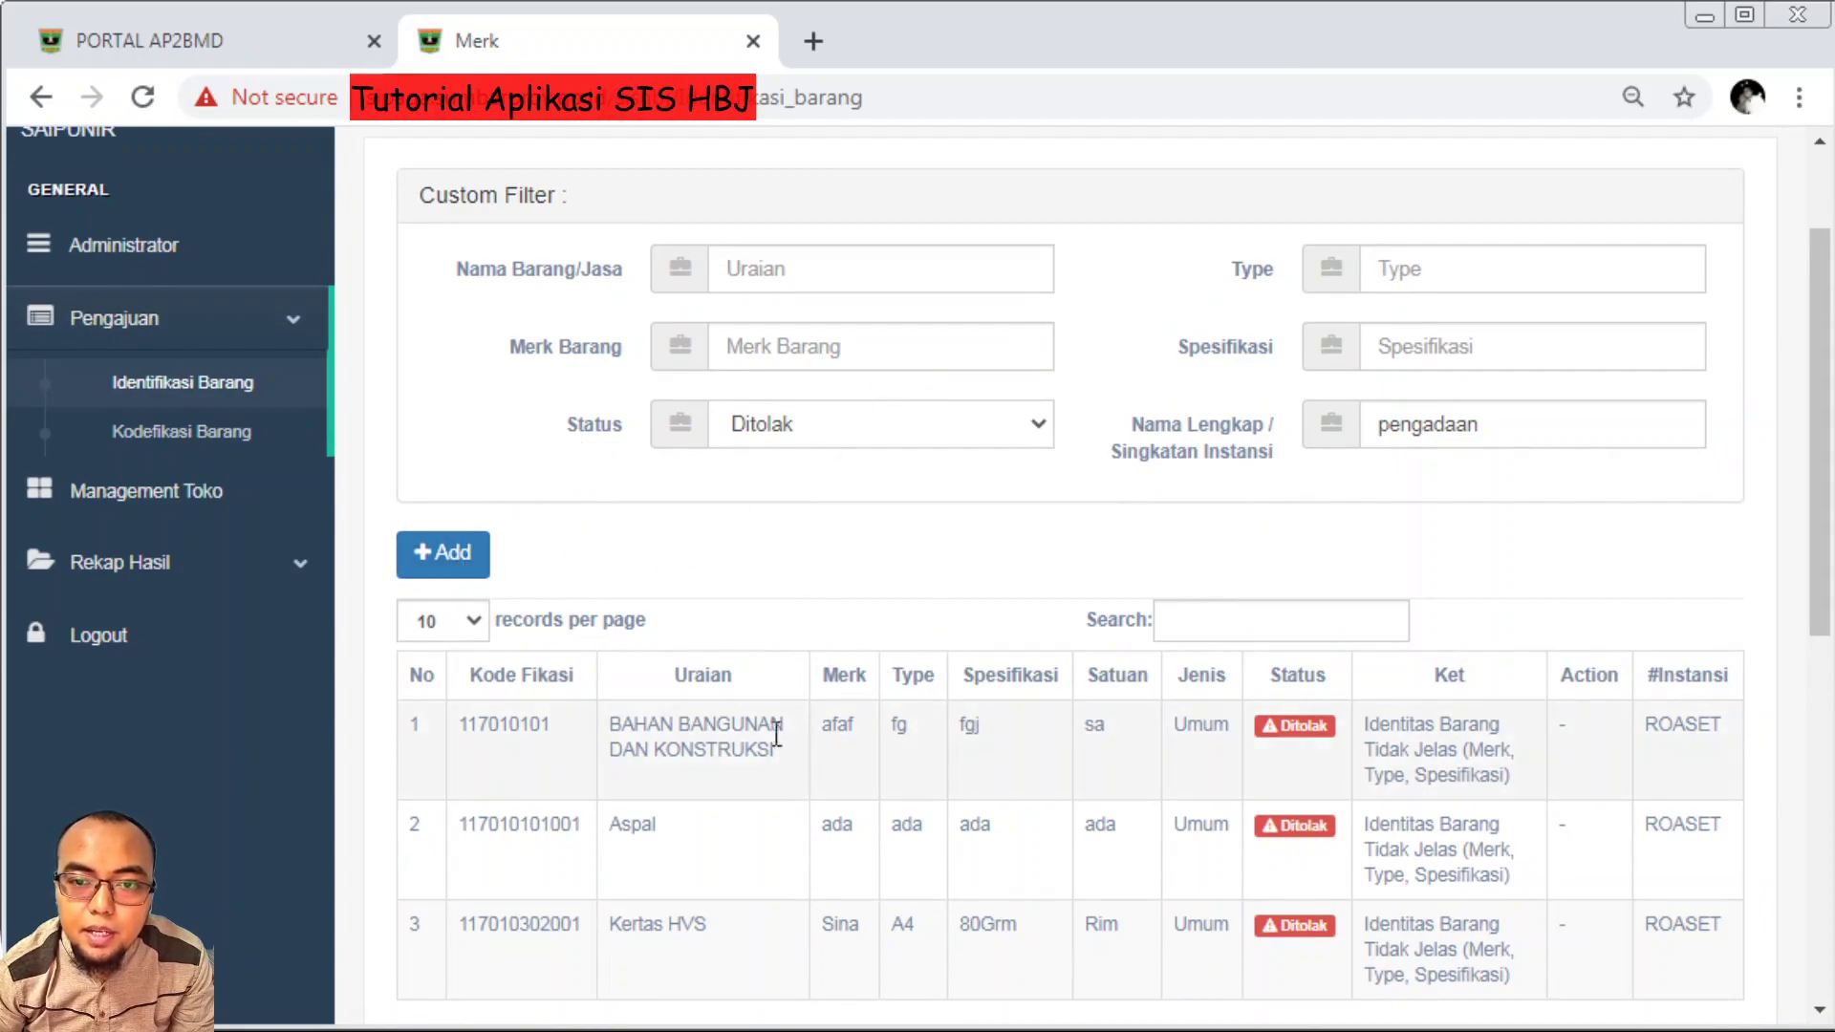
{"action": "left_click", "coordinate": [451, 564]}
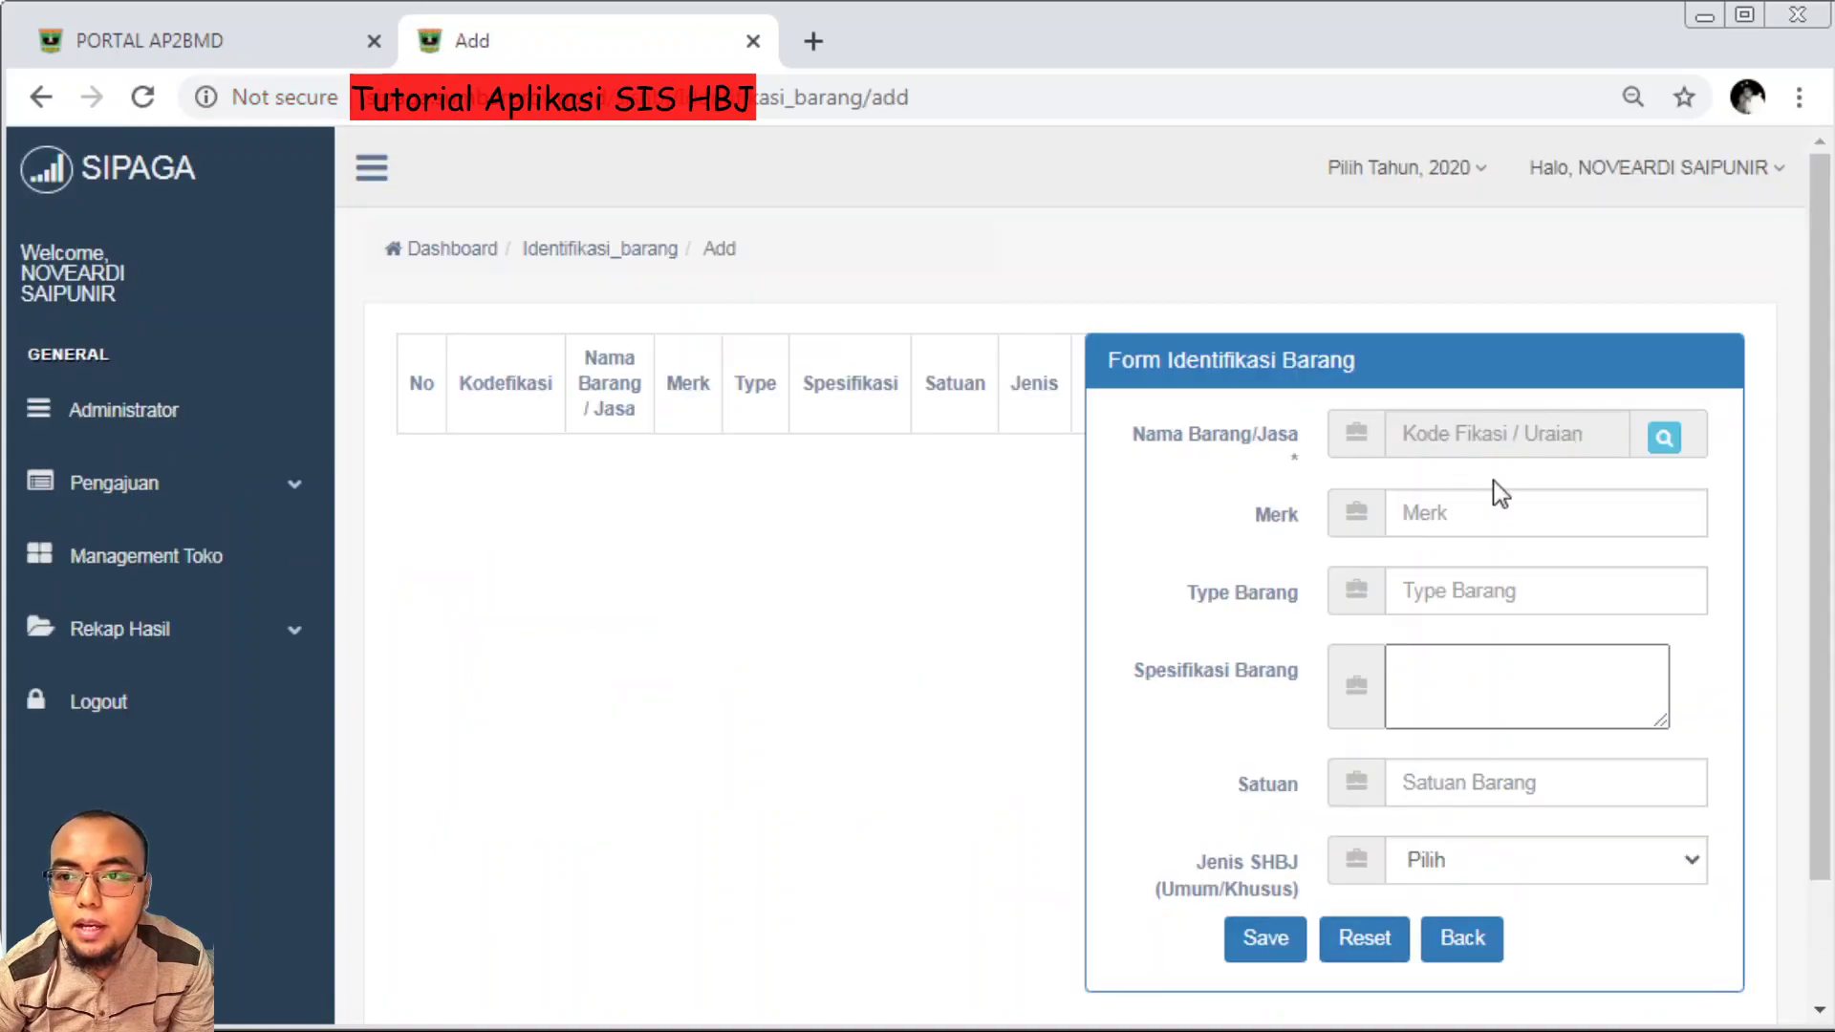
{"action": "left_click", "coordinate": [1664, 437]}
{"action": "left_click", "coordinate": [1106, 300]}
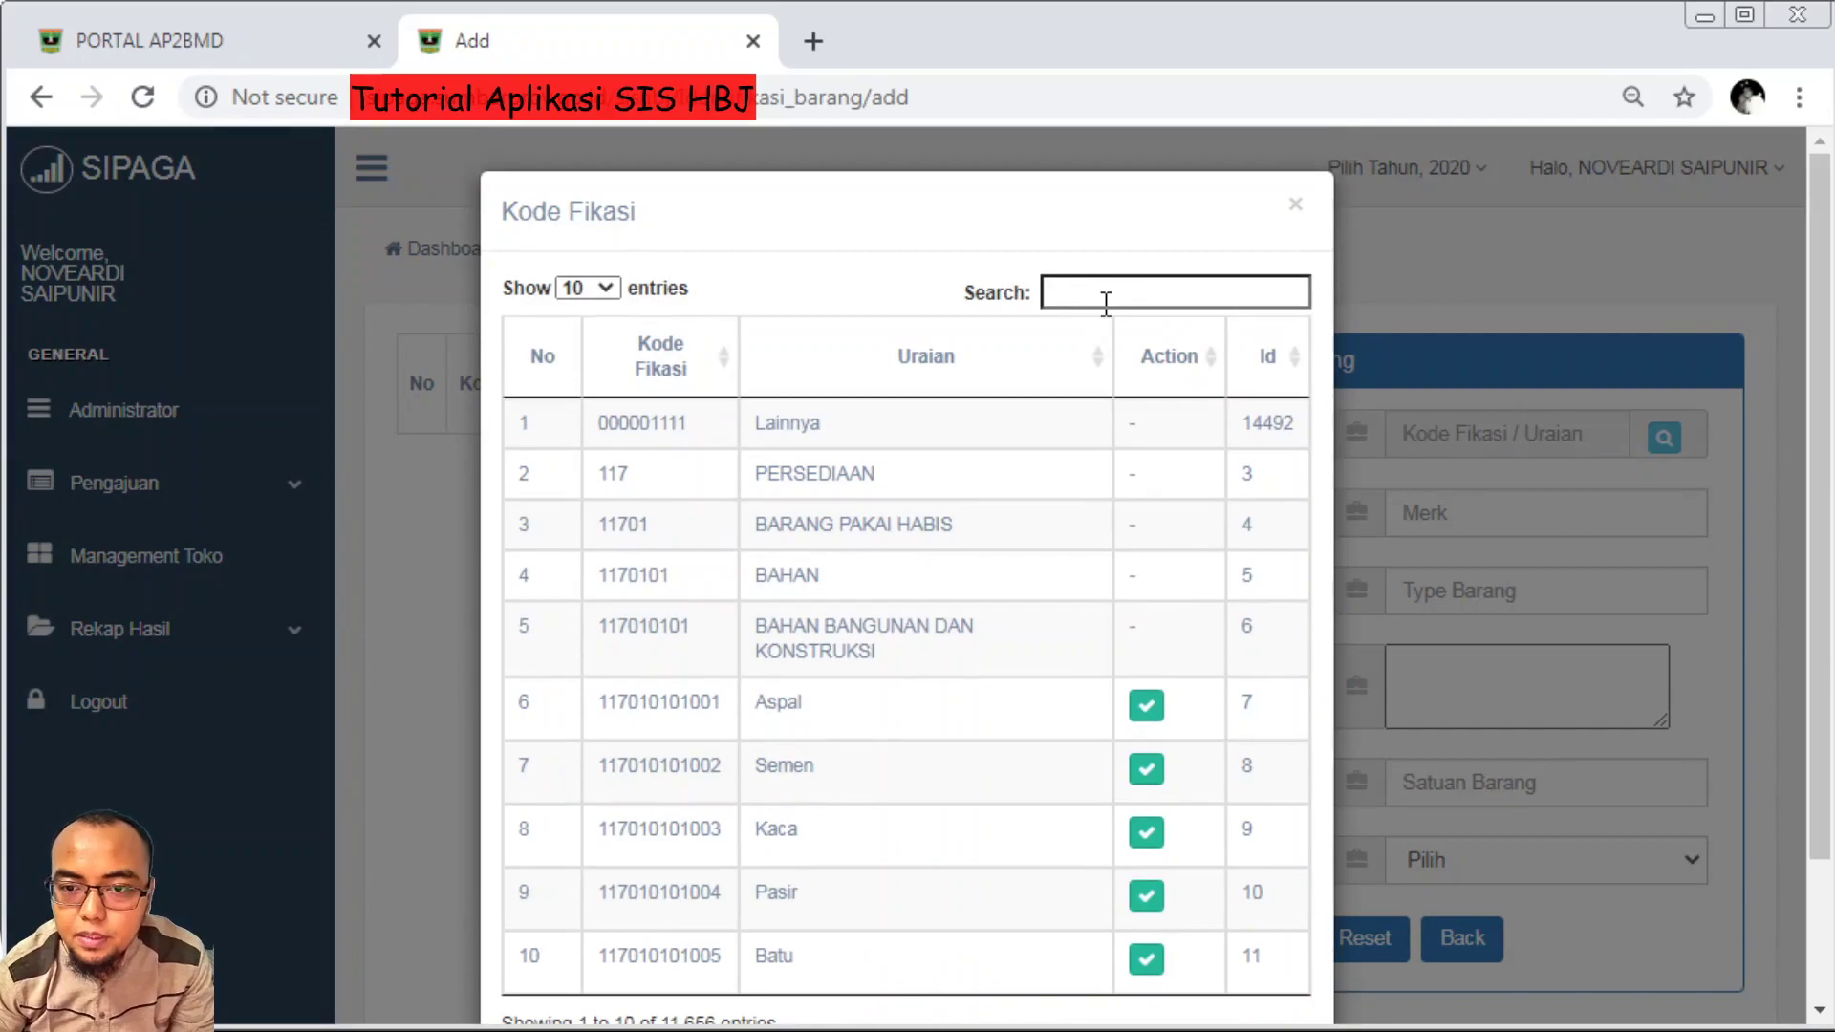
{"action": "type", "text": "cut"}
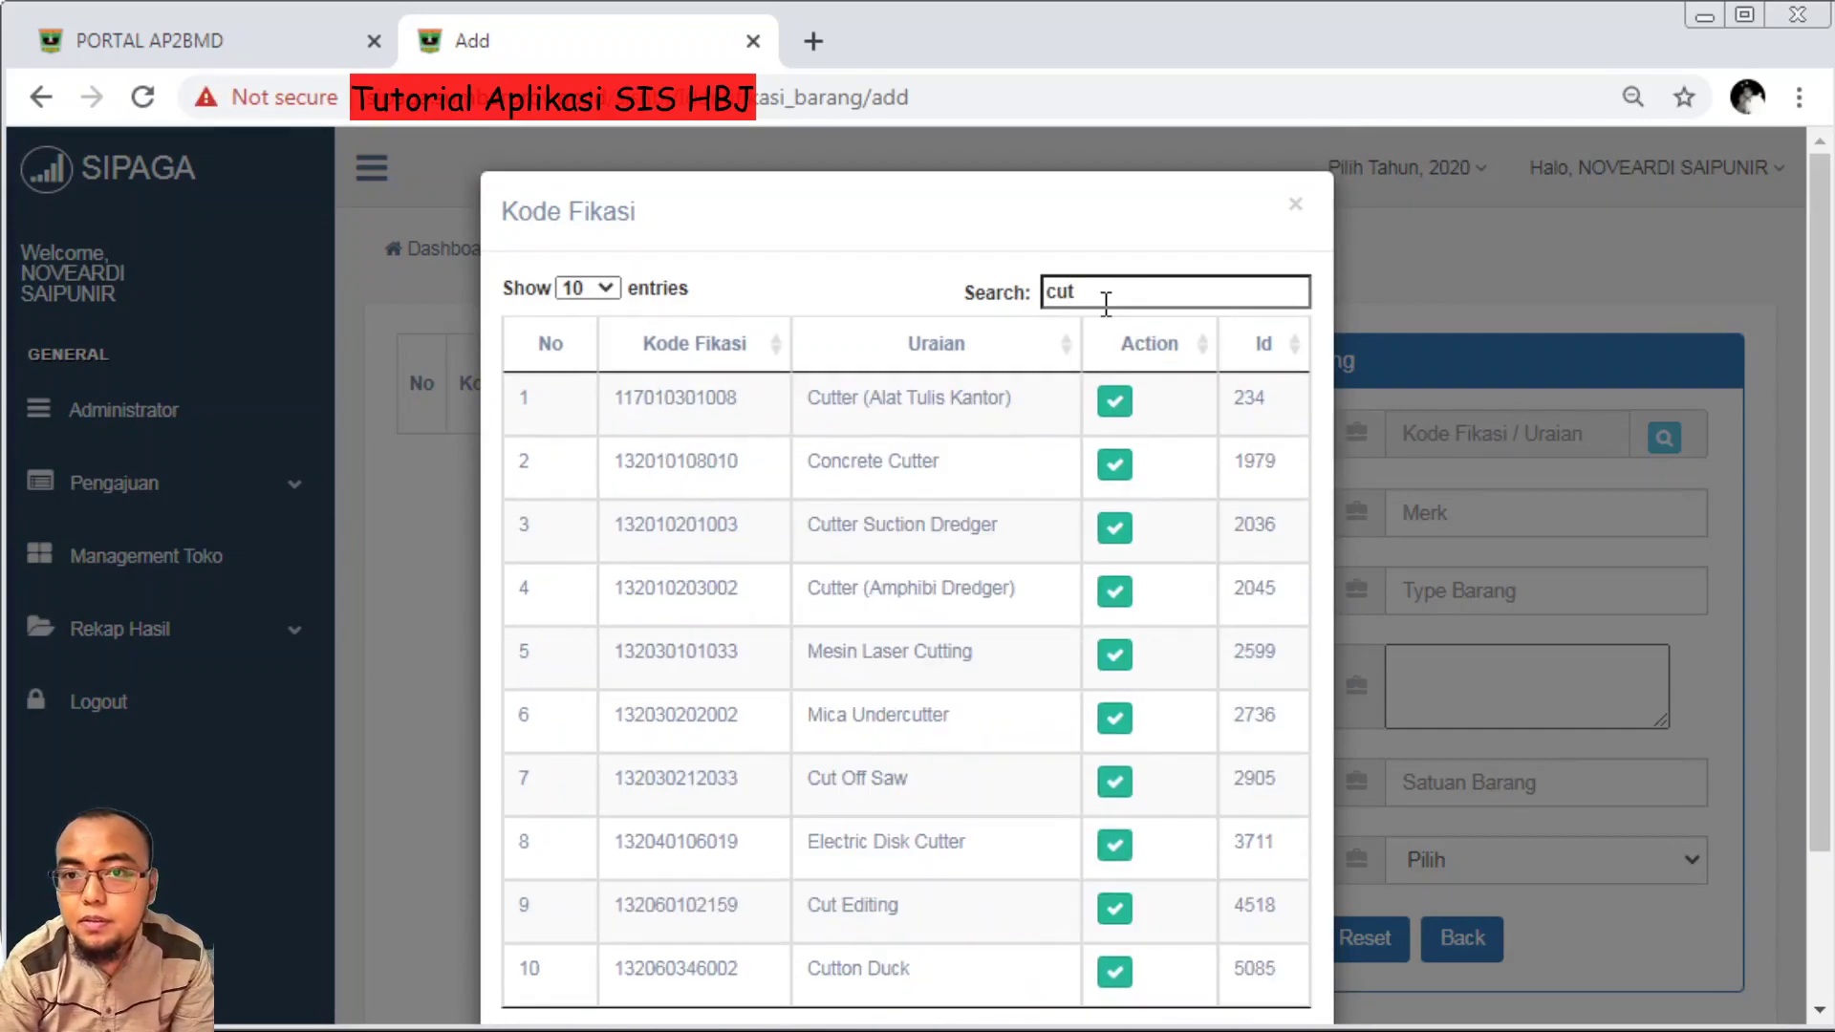
{"action": "type", "text": "t"}
{"action": "left_click", "coordinate": [1114, 403]}
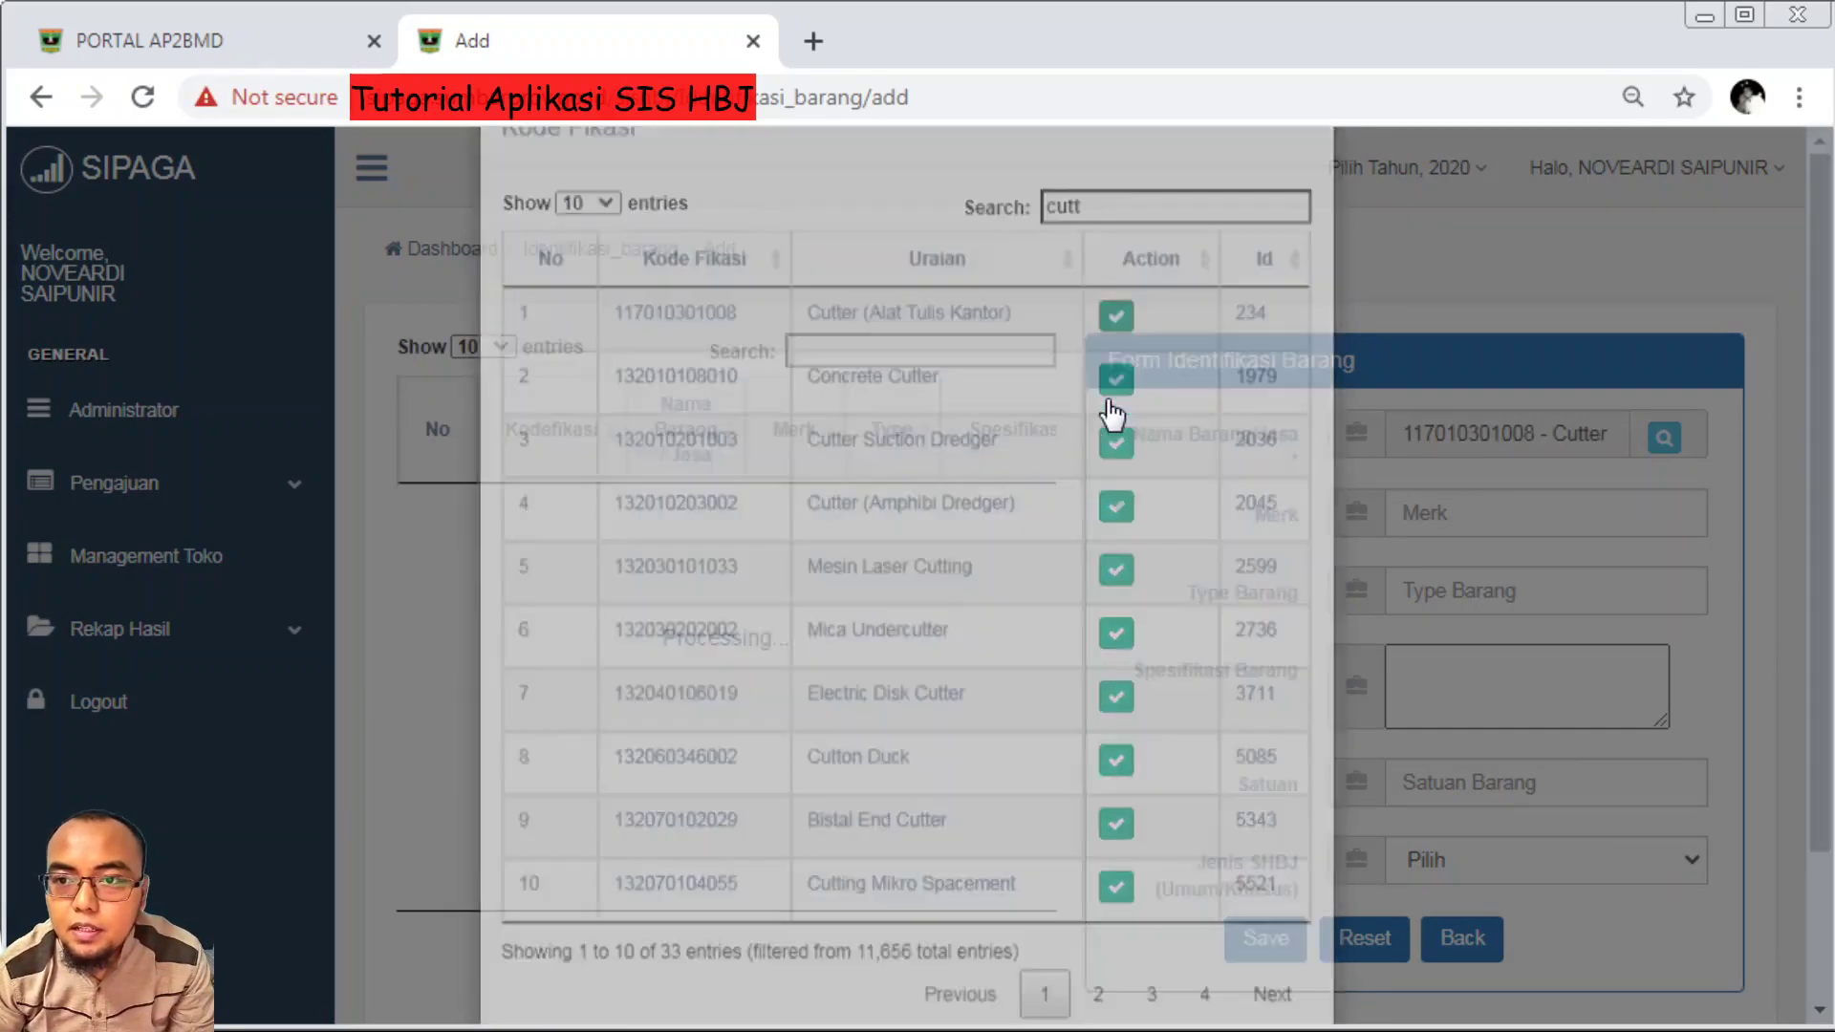
Check the existing cutter entries for their brands and types, and enter "Joyko" as the new item's Merk
{"action": "scroll", "coordinate": [803, 650], "scroll_direction": "down", "scroll_amount": 6}
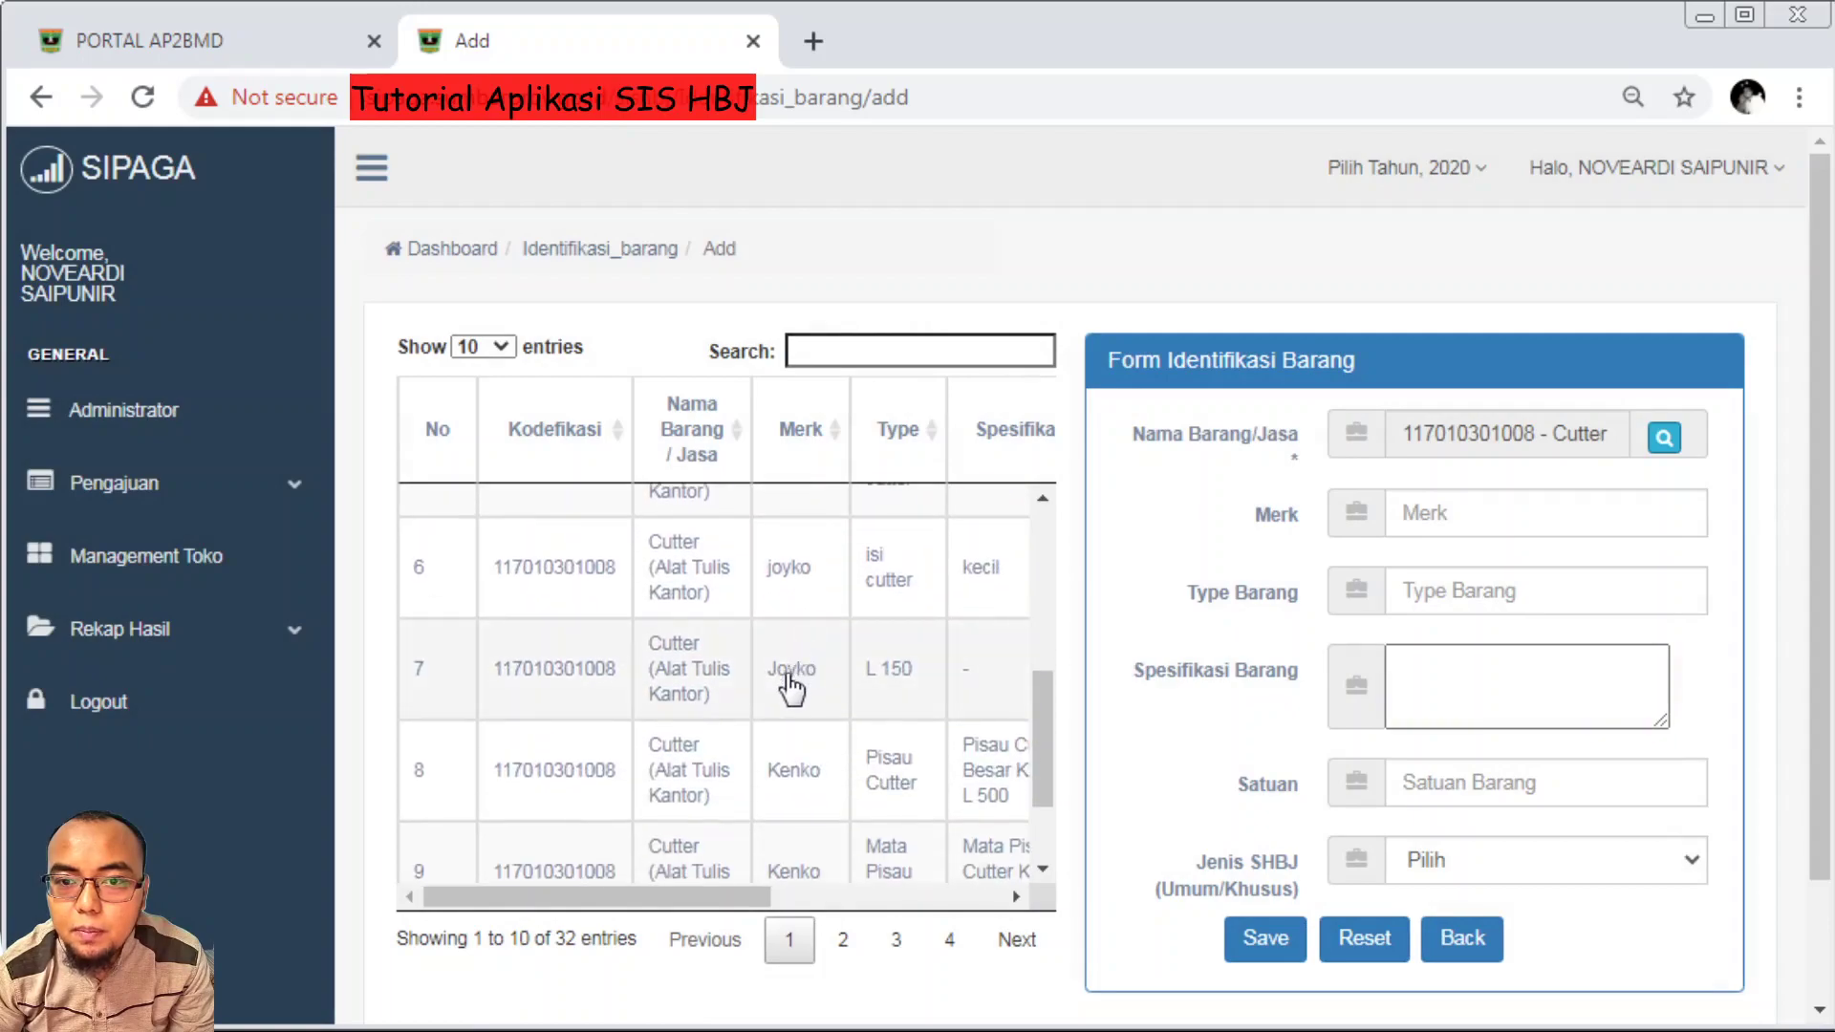
{"action": "scroll", "coordinate": [791, 680], "scroll_direction": "down", "scroll_amount": 2}
{"action": "mouse_move", "coordinate": [585, 899]}
{"action": "left_mouse_down"}
{"action": "mouse_move", "coordinate": [909, 901]}
{"action": "mouse_move", "coordinate": [585, 897]}
{"action": "left_mouse_up"}
{"action": "scroll", "coordinate": [737, 704], "scroll_direction": "up", "scroll_amount": 3}
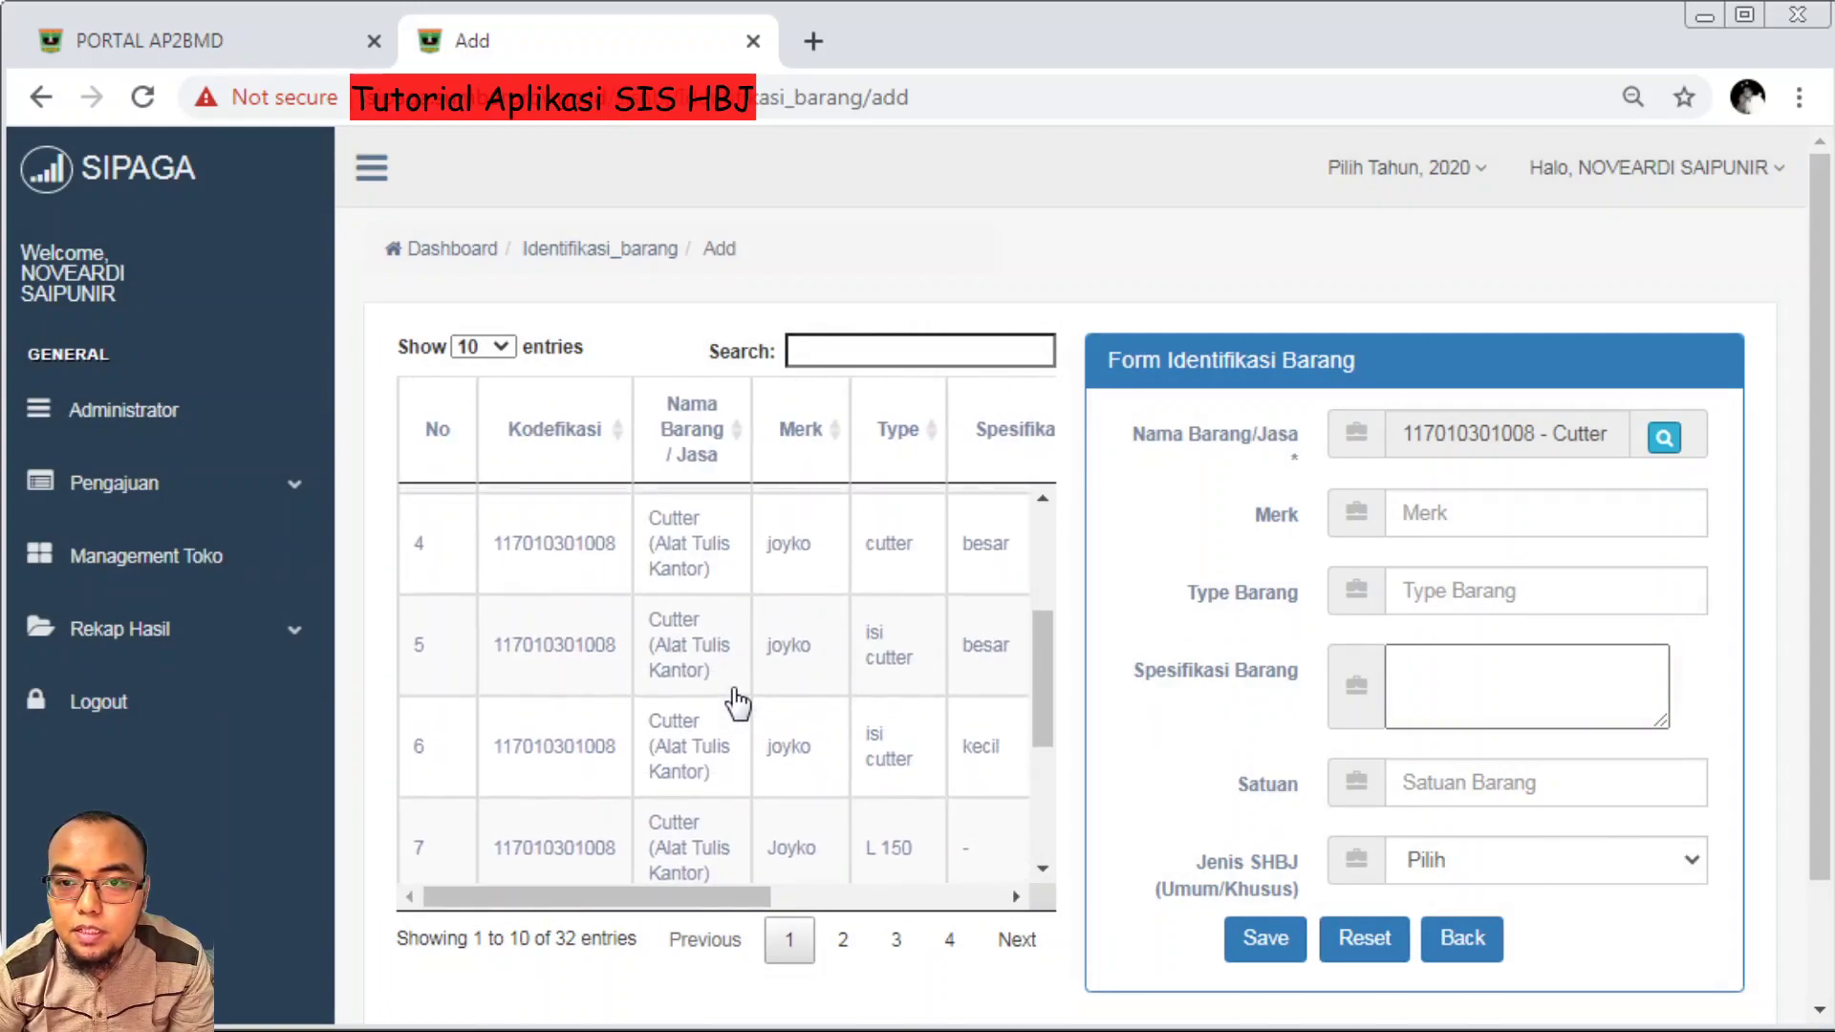
{"action": "scroll", "coordinate": [737, 705], "scroll_direction": "up", "scroll_amount": 3}
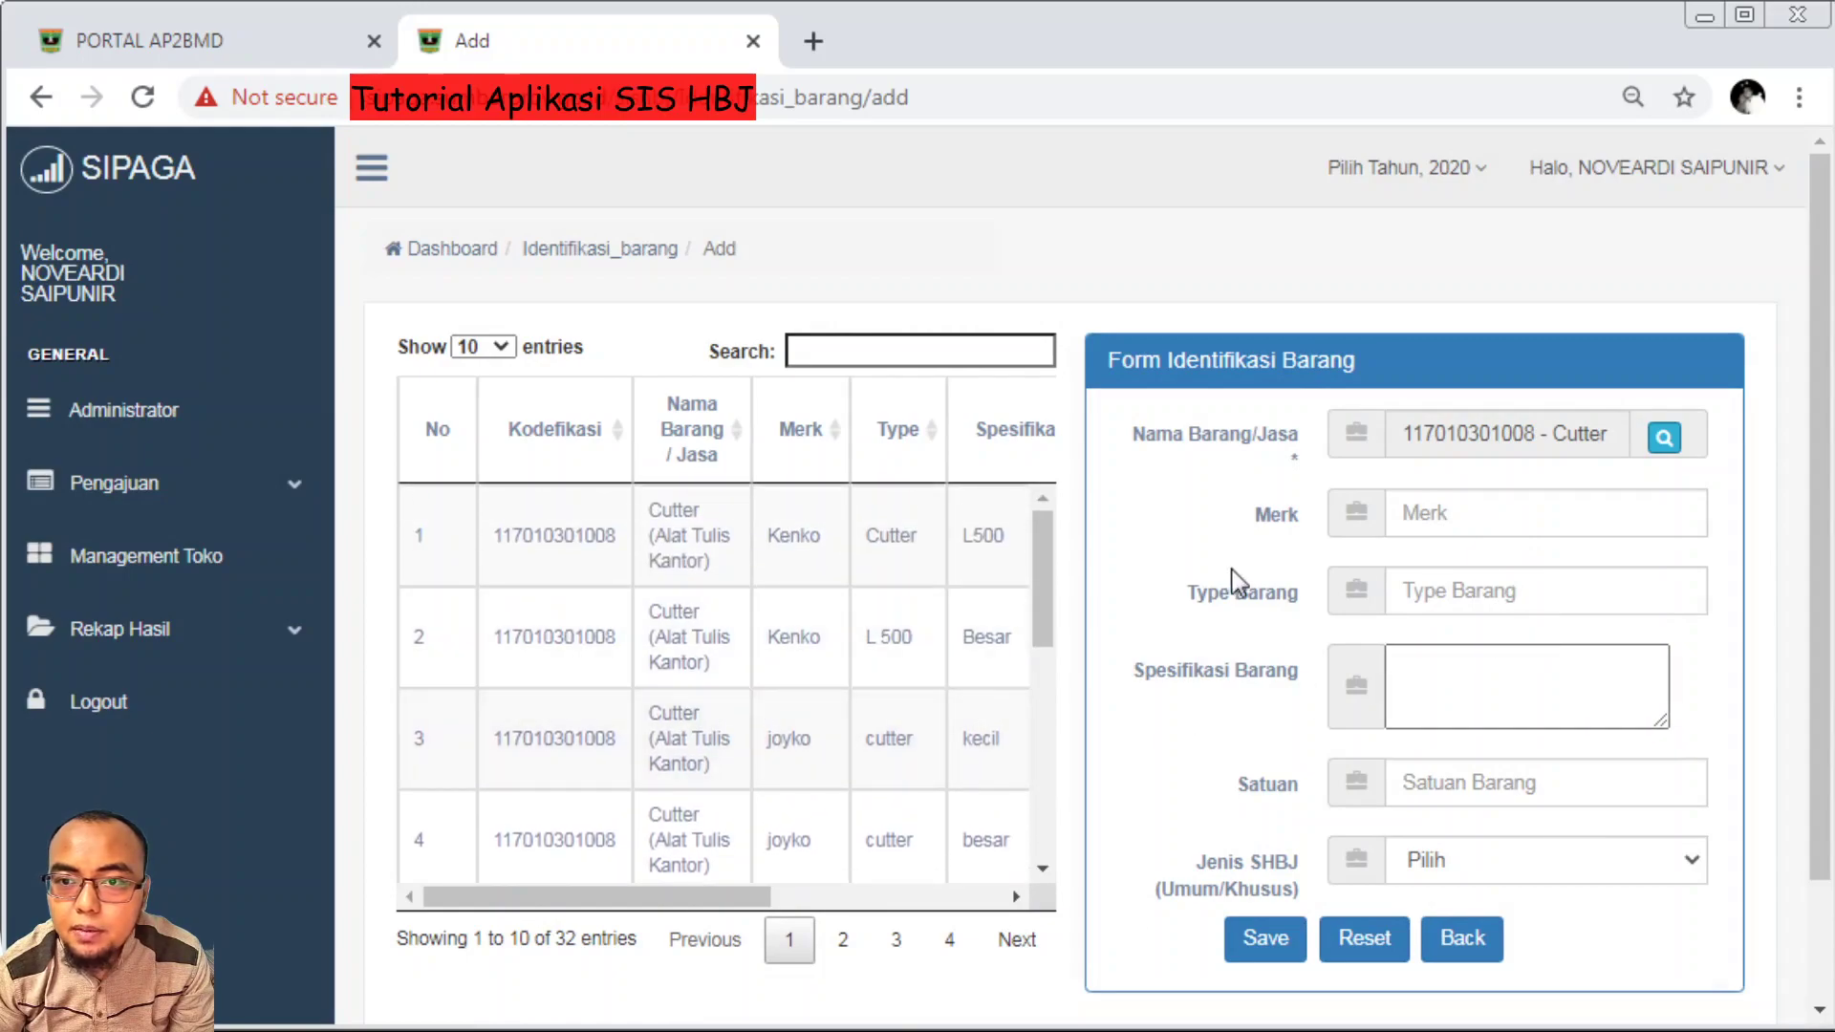
{"action": "left_click", "coordinate": [1490, 513]}
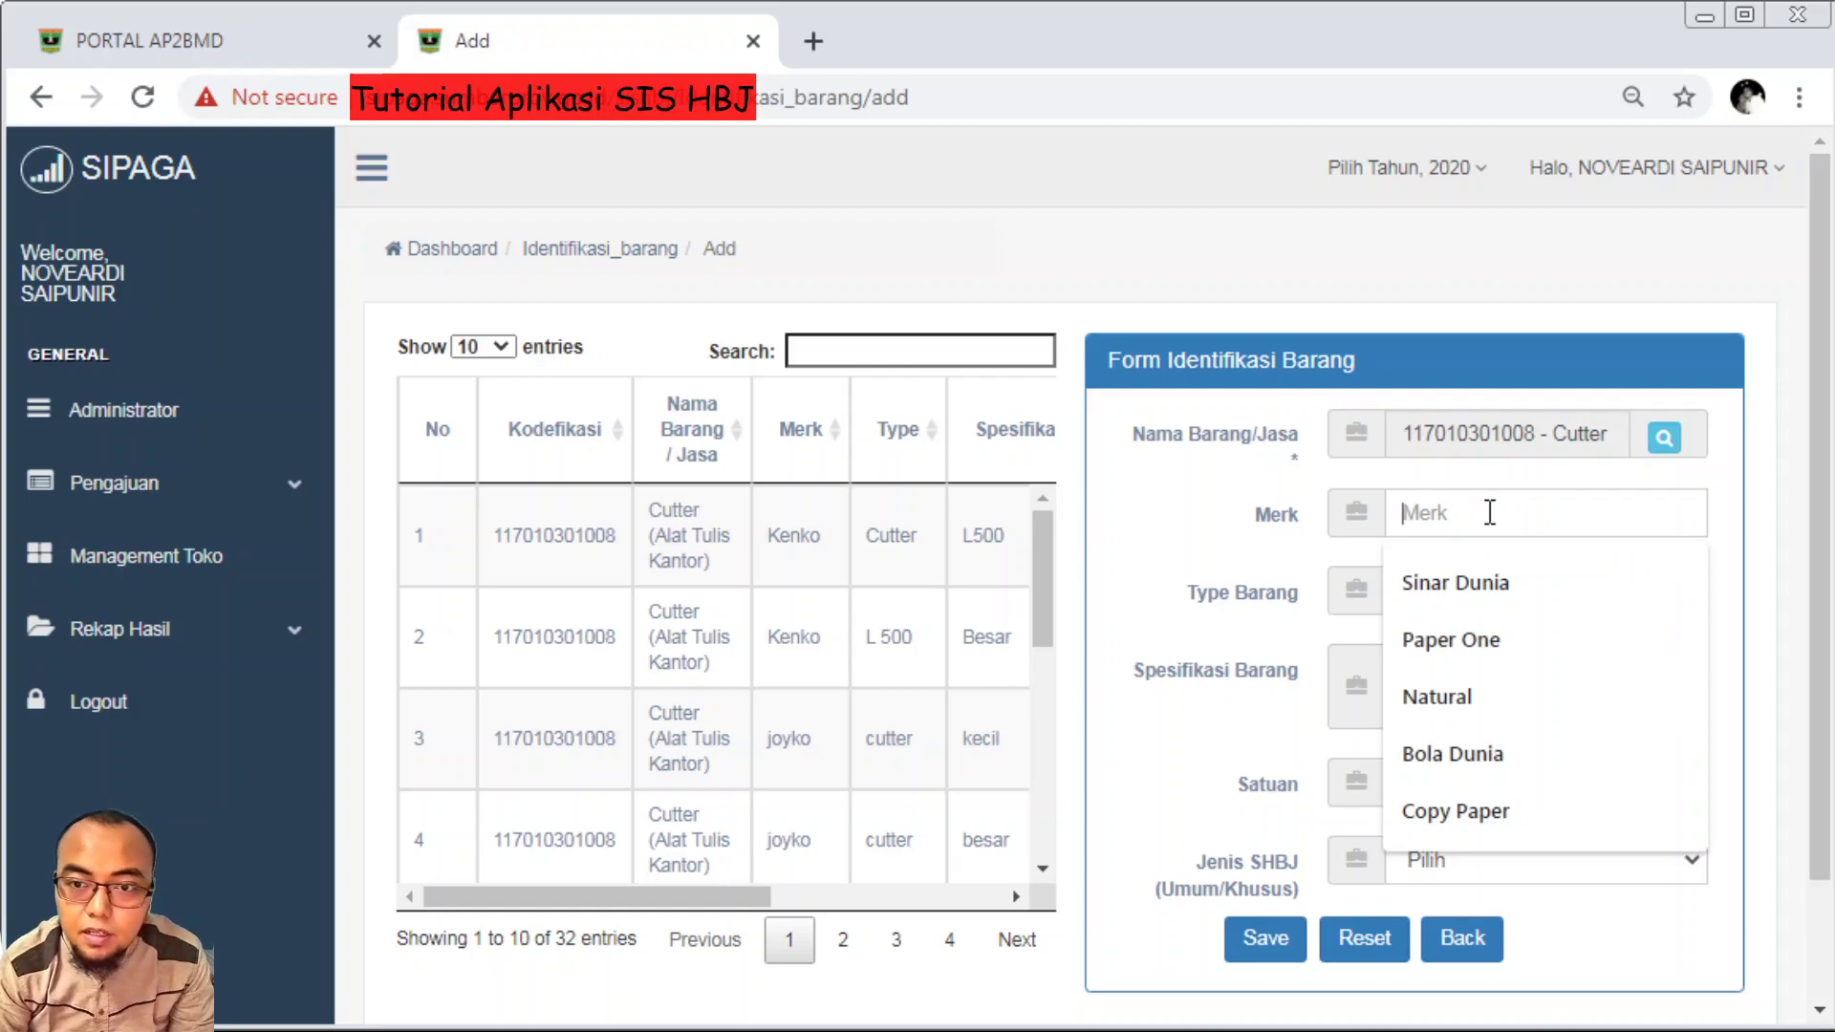
{"action": "type", "text": "Joyko"}
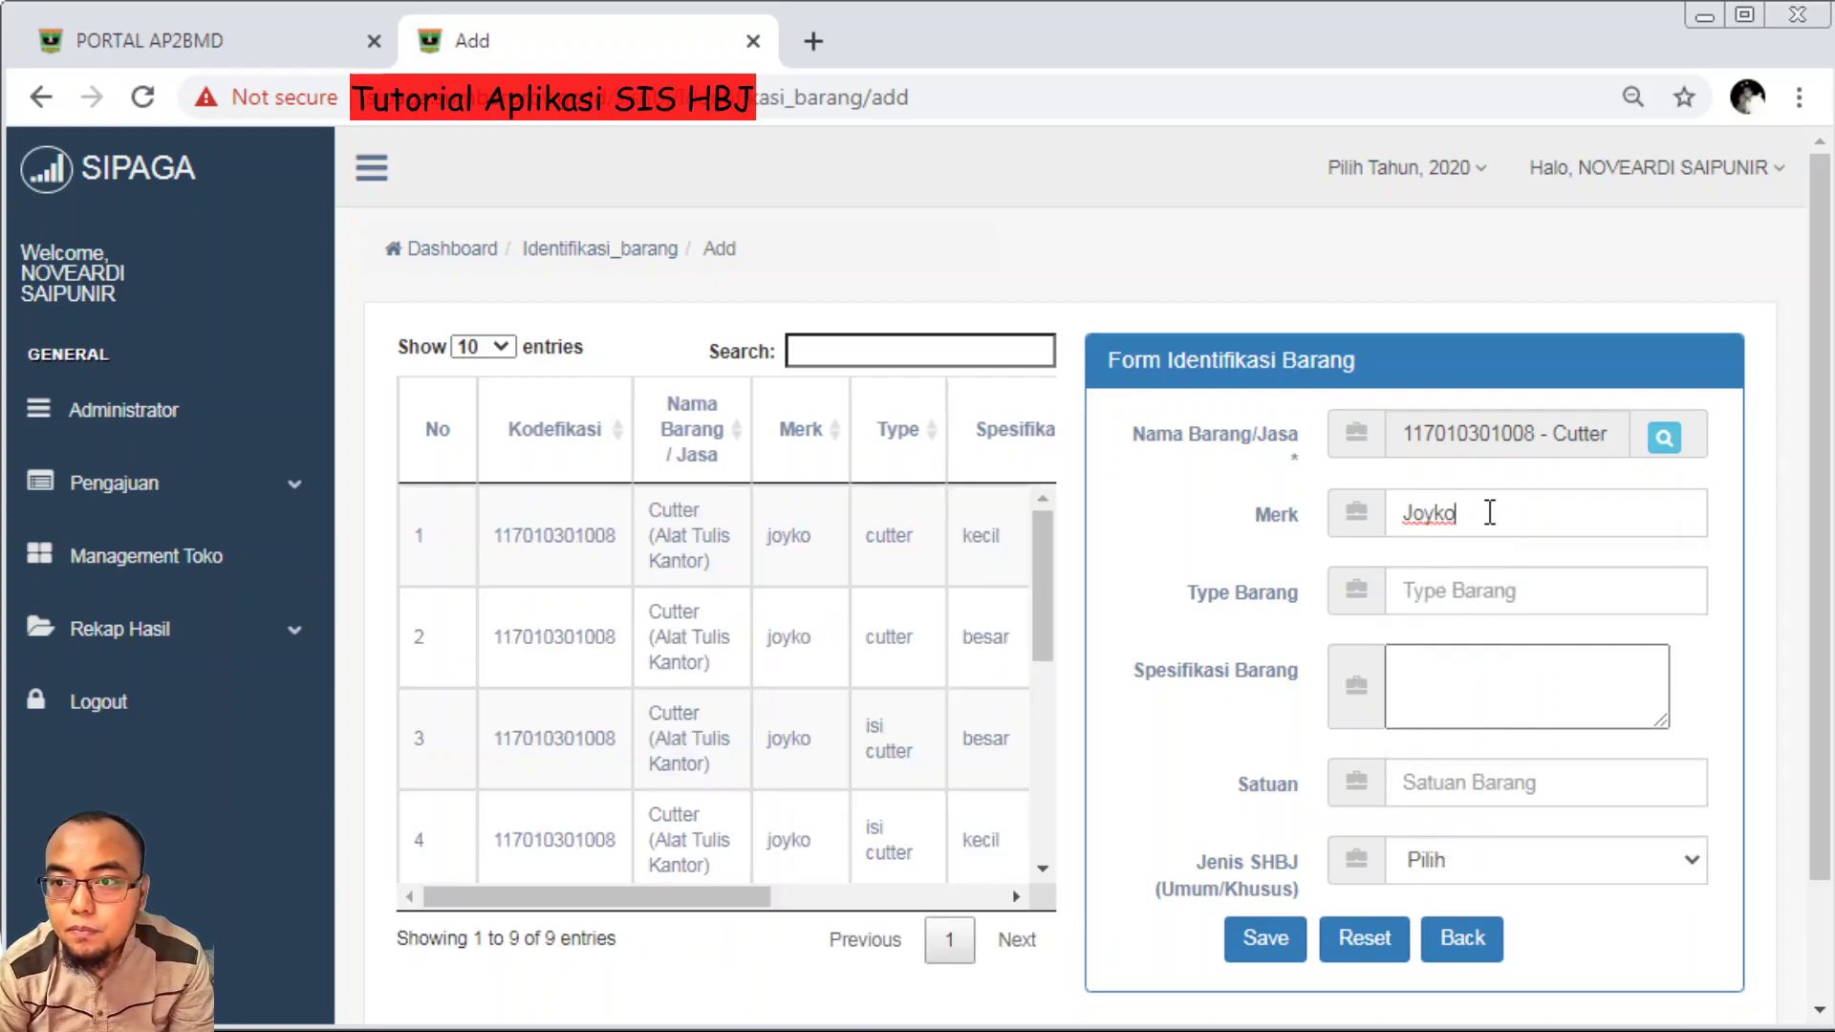
Set the new cutter's Type Barang to "150" and its Spesifikasi Barang to "-"
{"action": "left_click", "coordinate": [1434, 595]}
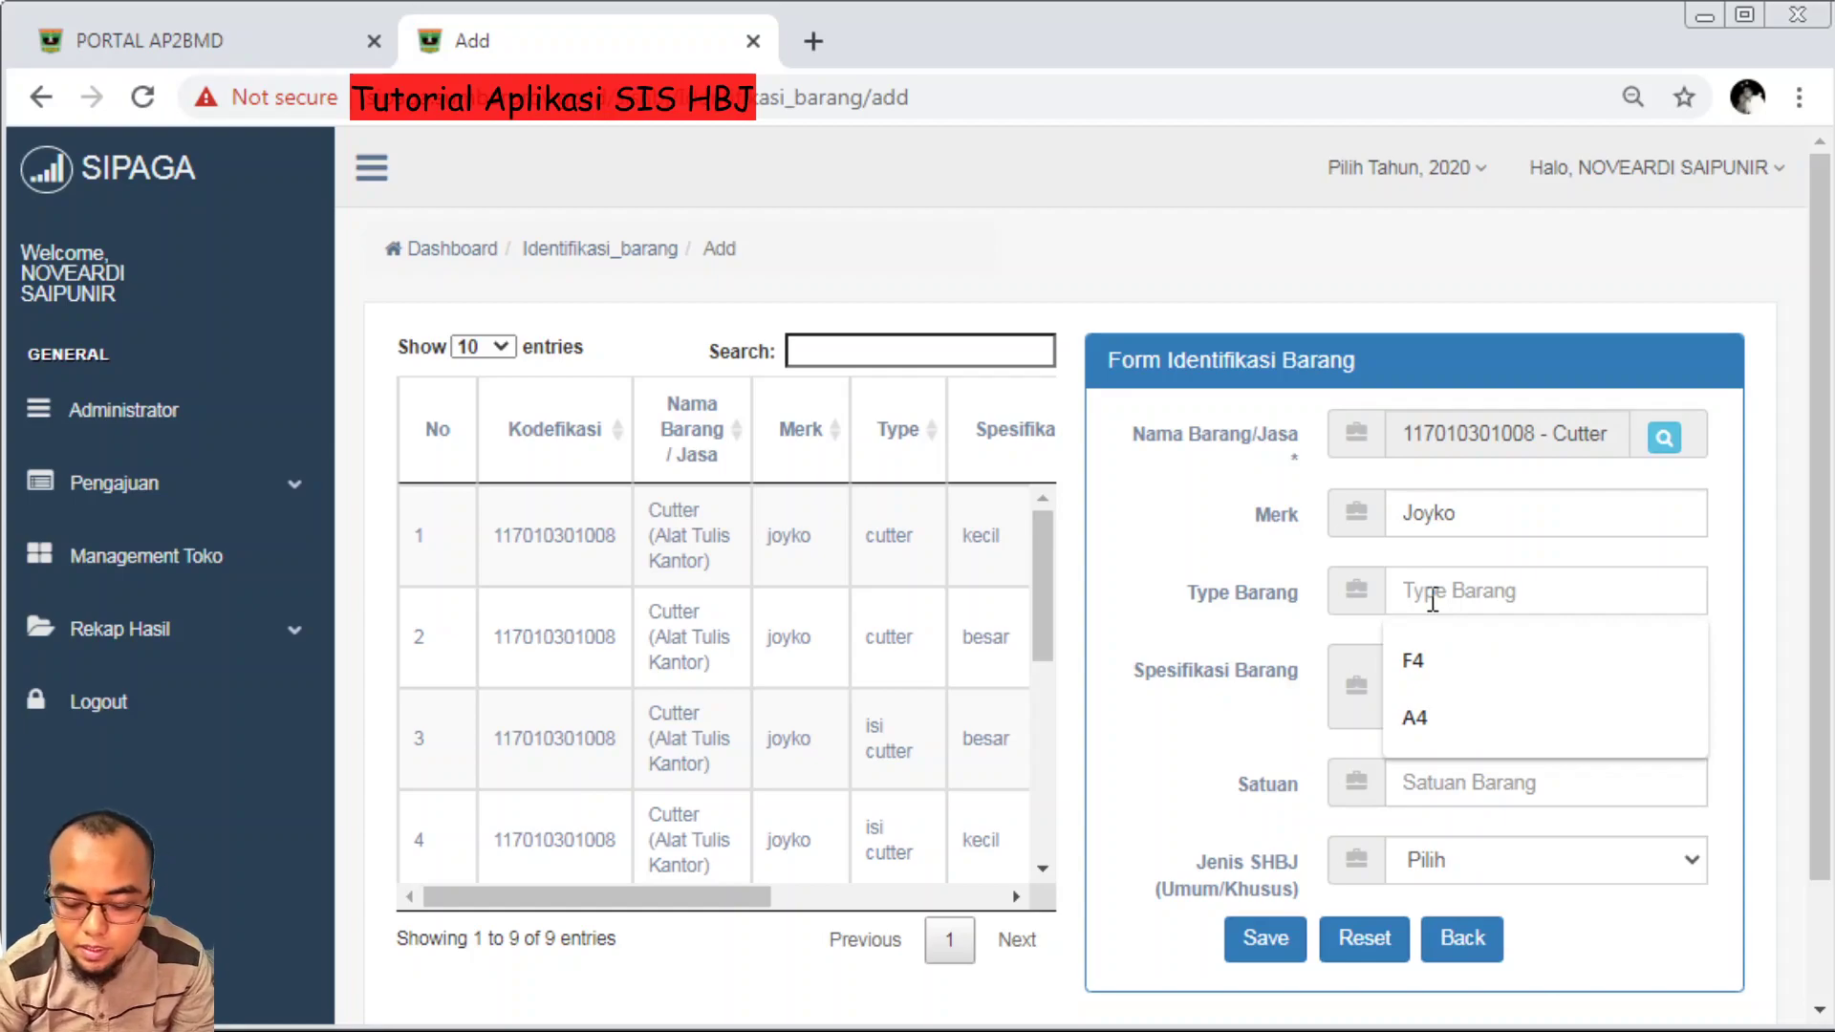
{"action": "type", "text": "156"}
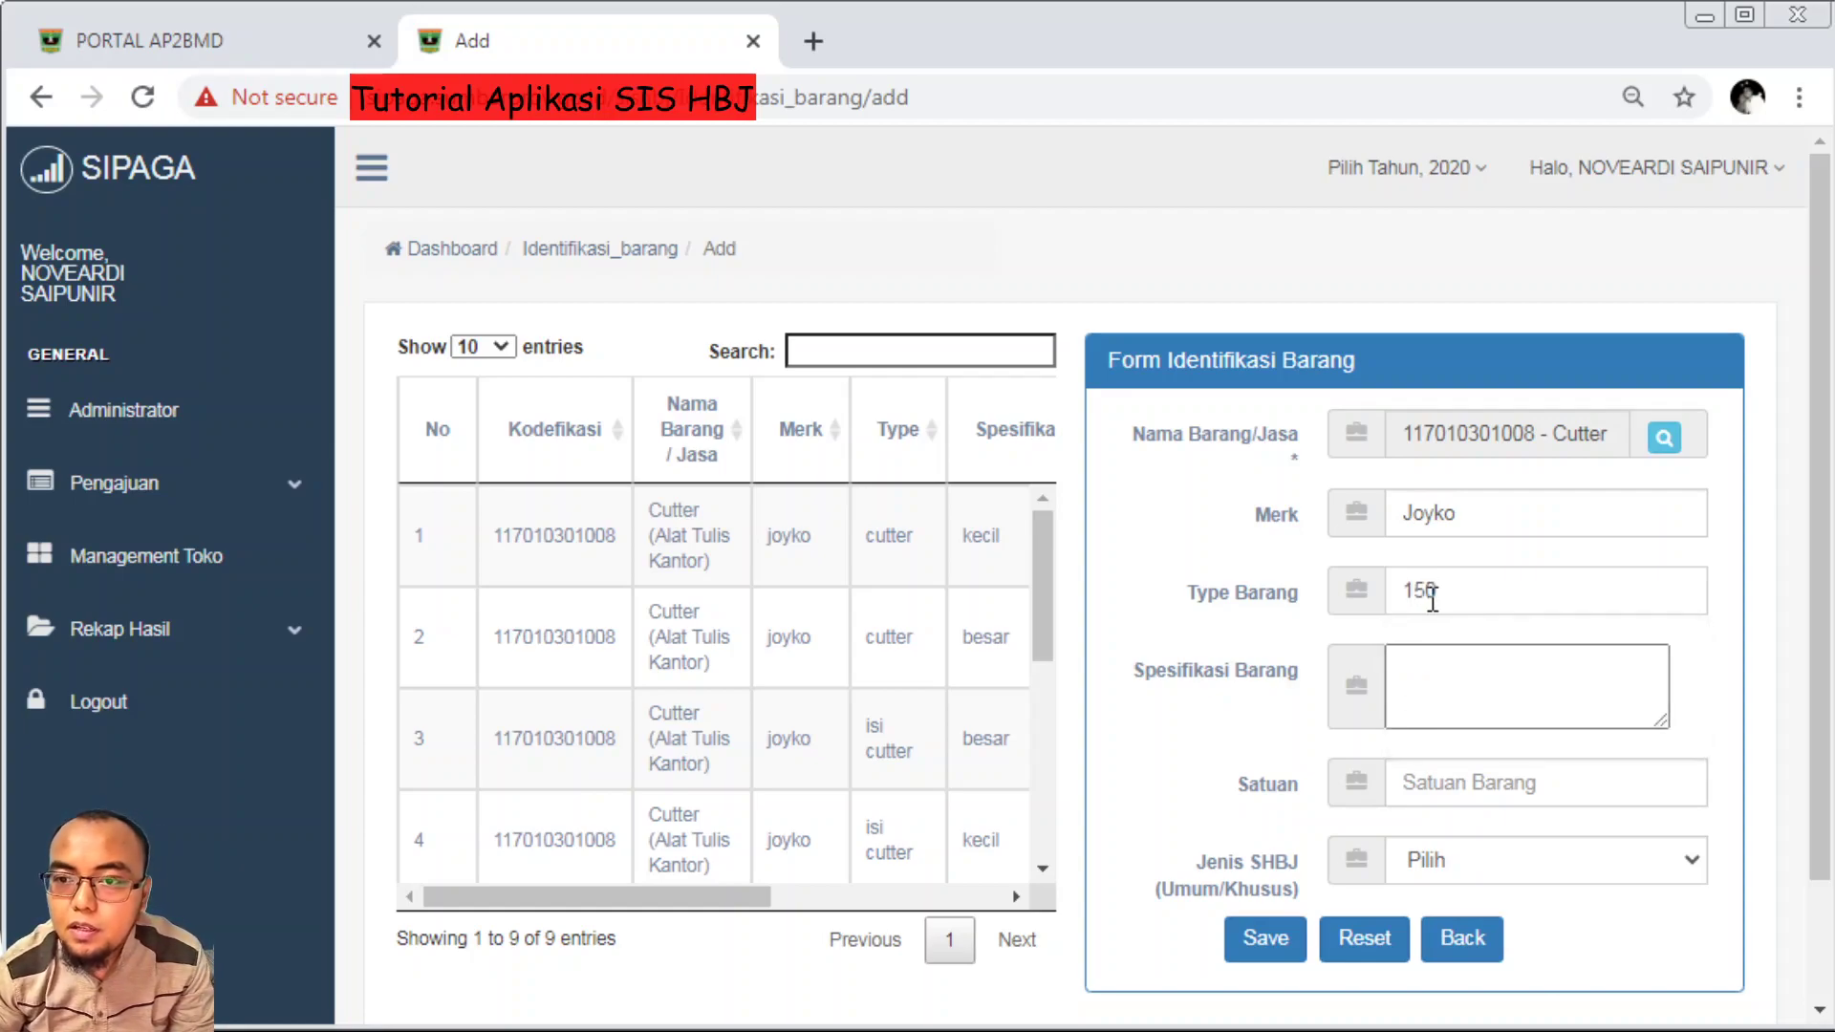
{"action": "left_click", "coordinate": [1441, 655]}
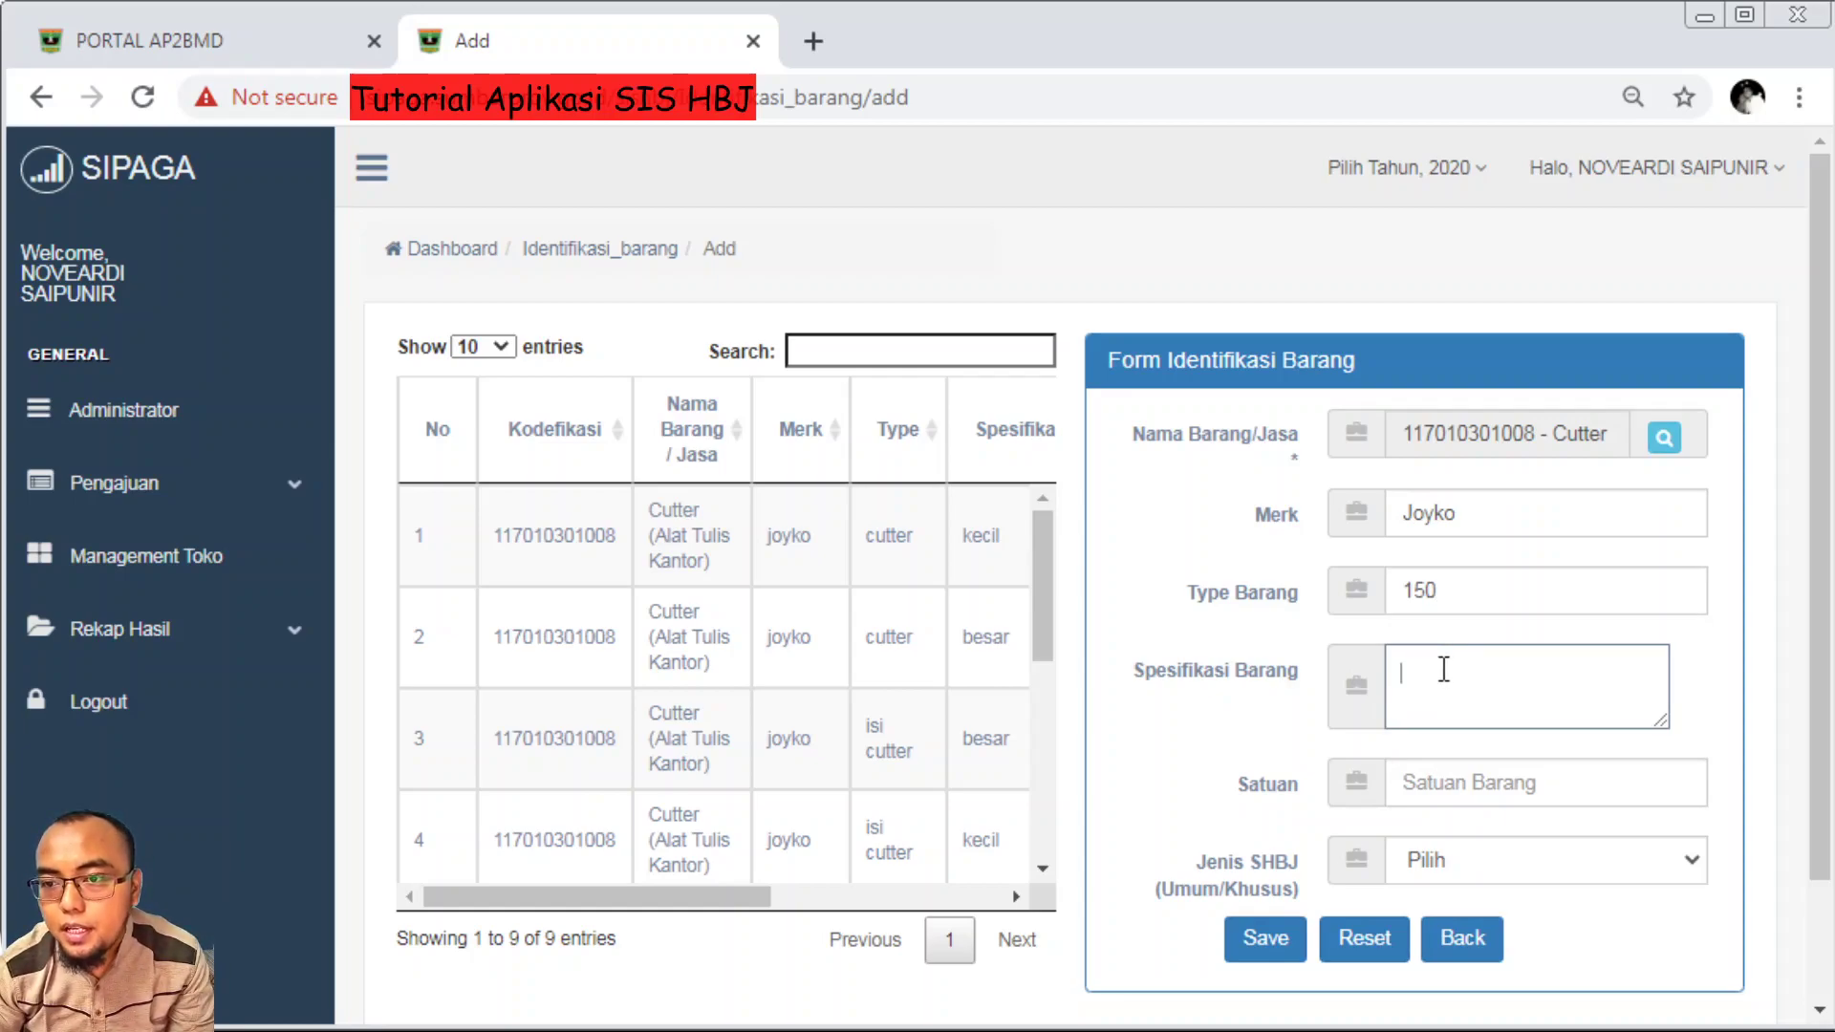
{"action": "type", "text": "-"}
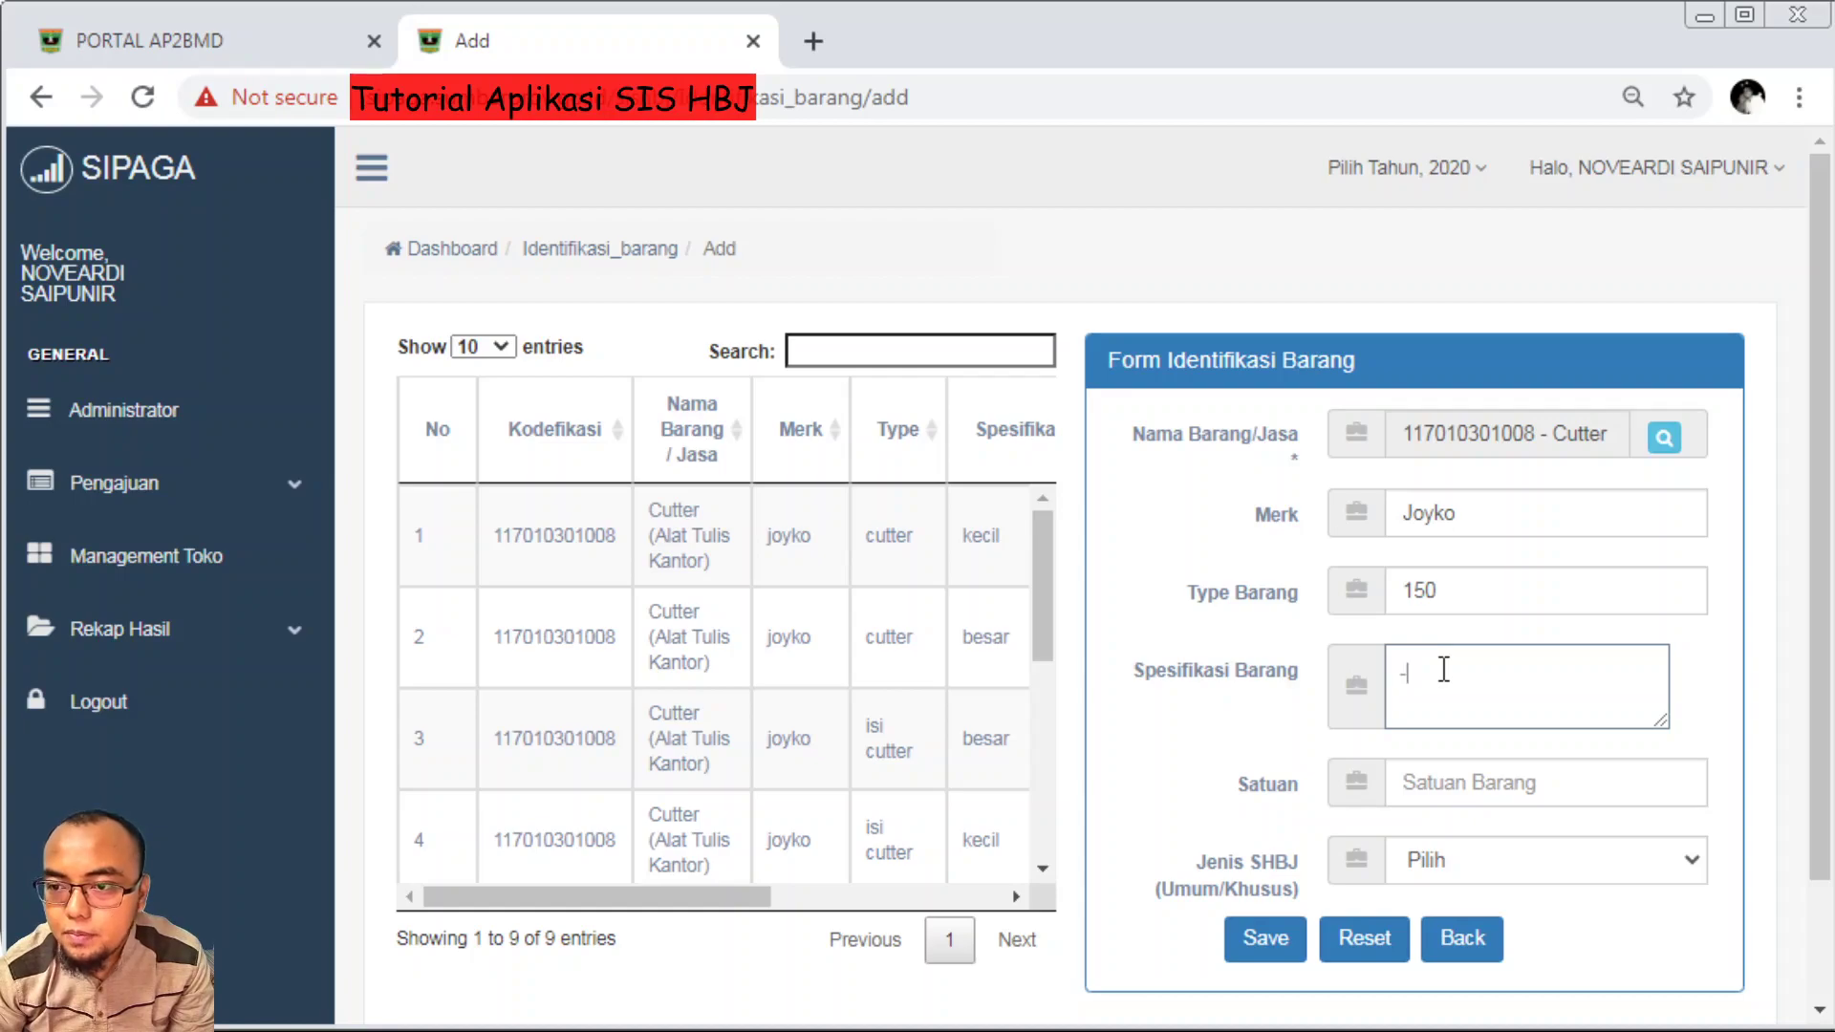
{"action": "key", "text": "BackSpace"}
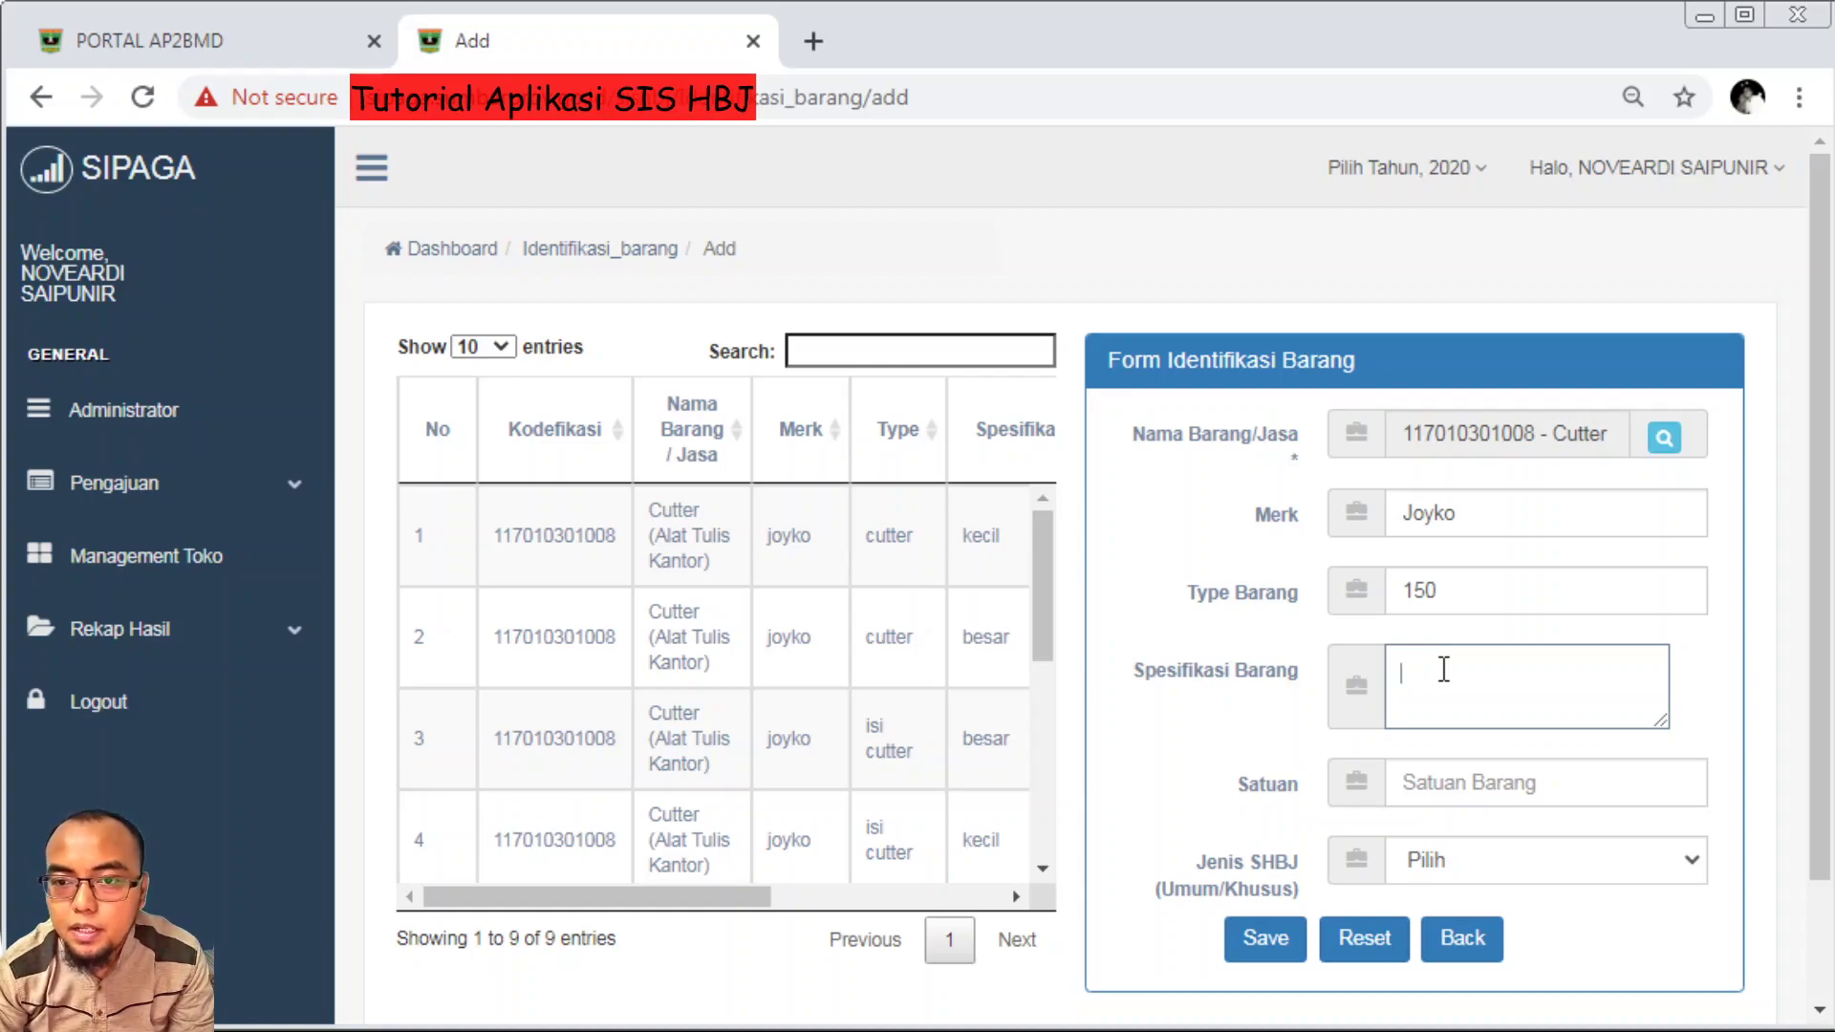
{"action": "left_click", "coordinate": [1444, 669]}
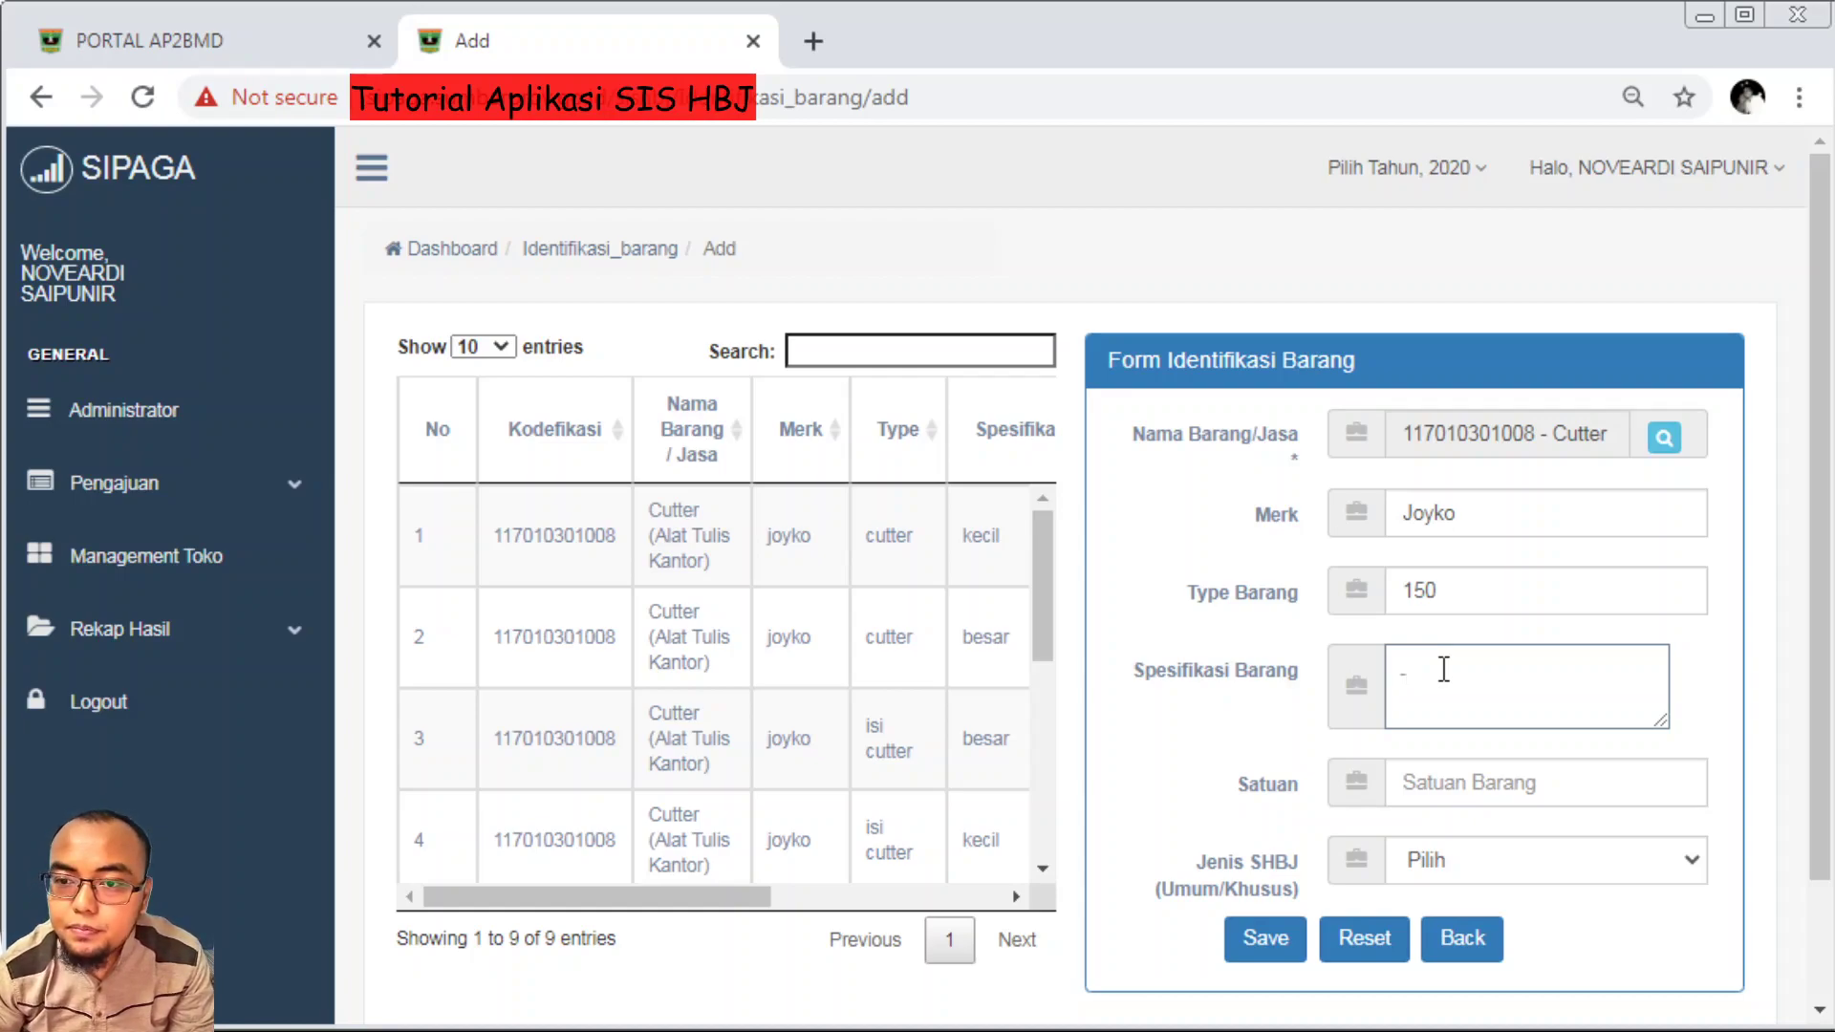
Set the new cutter's Satuan to "Unit" and its Jenis SHBJ to Umum
{"action": "left_click", "coordinate": [1453, 797]}
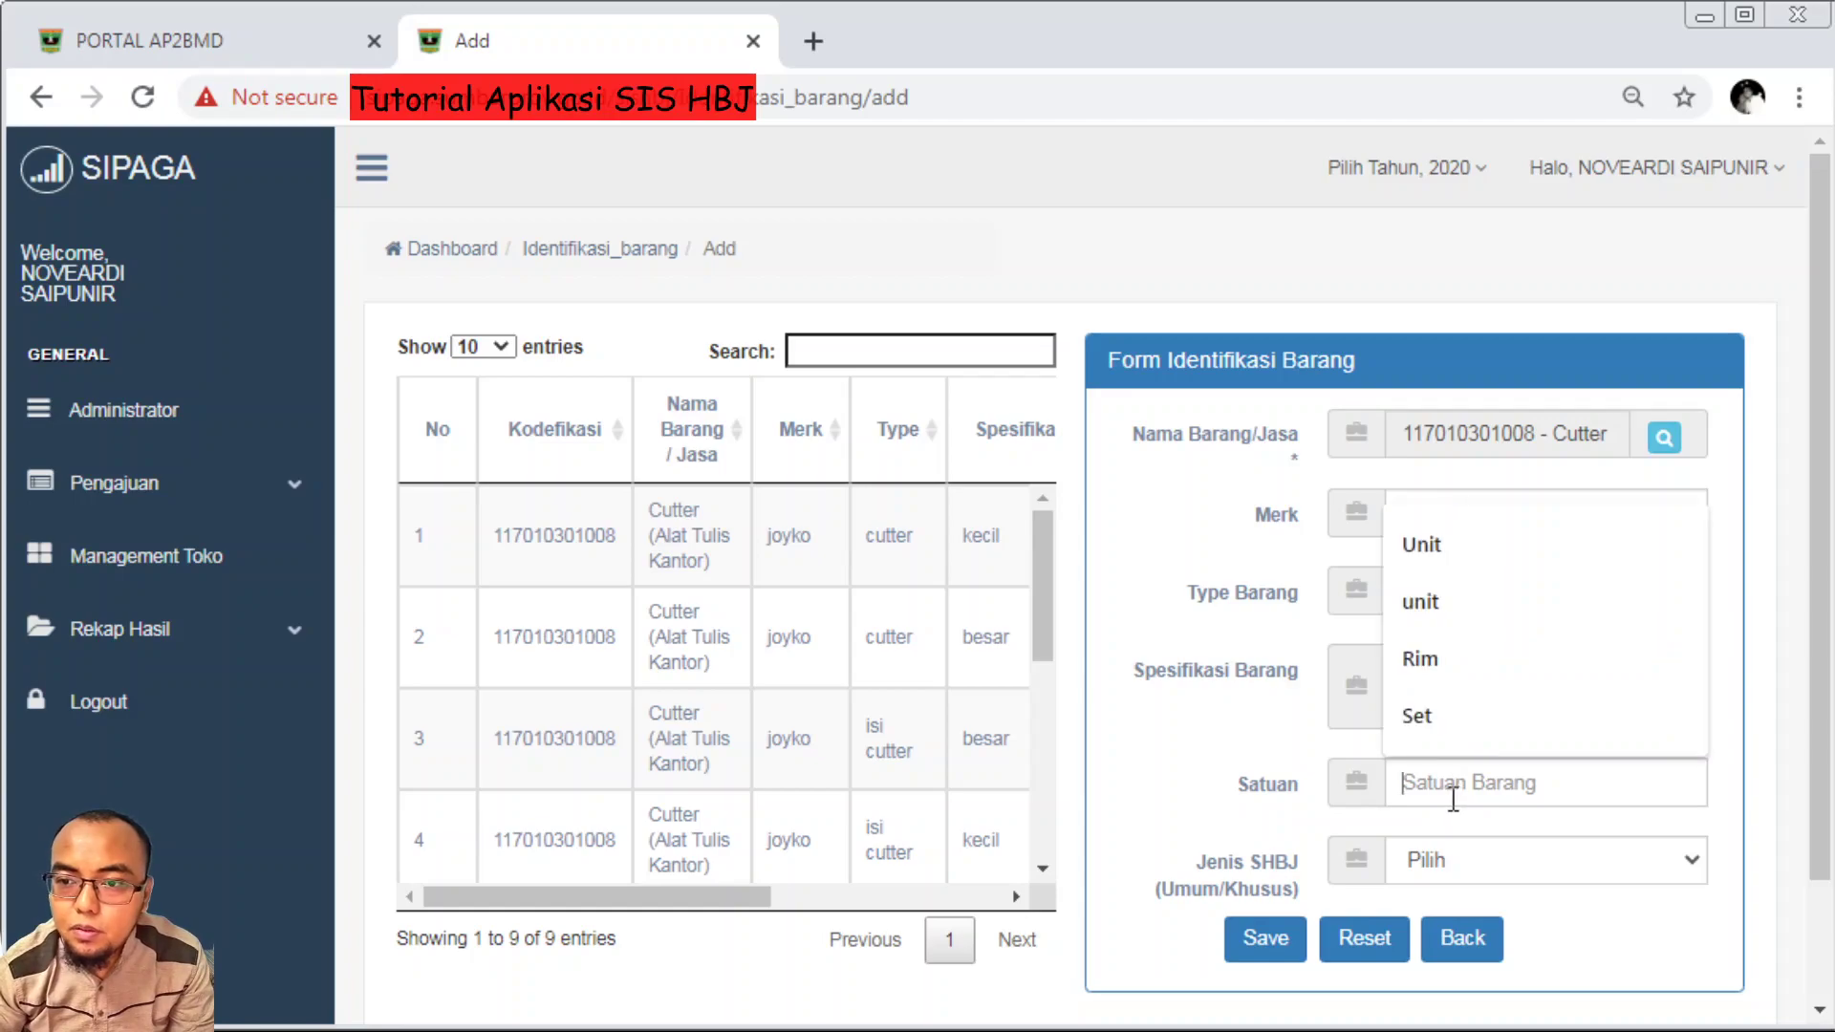
{"action": "left_click", "coordinate": [1483, 547]}
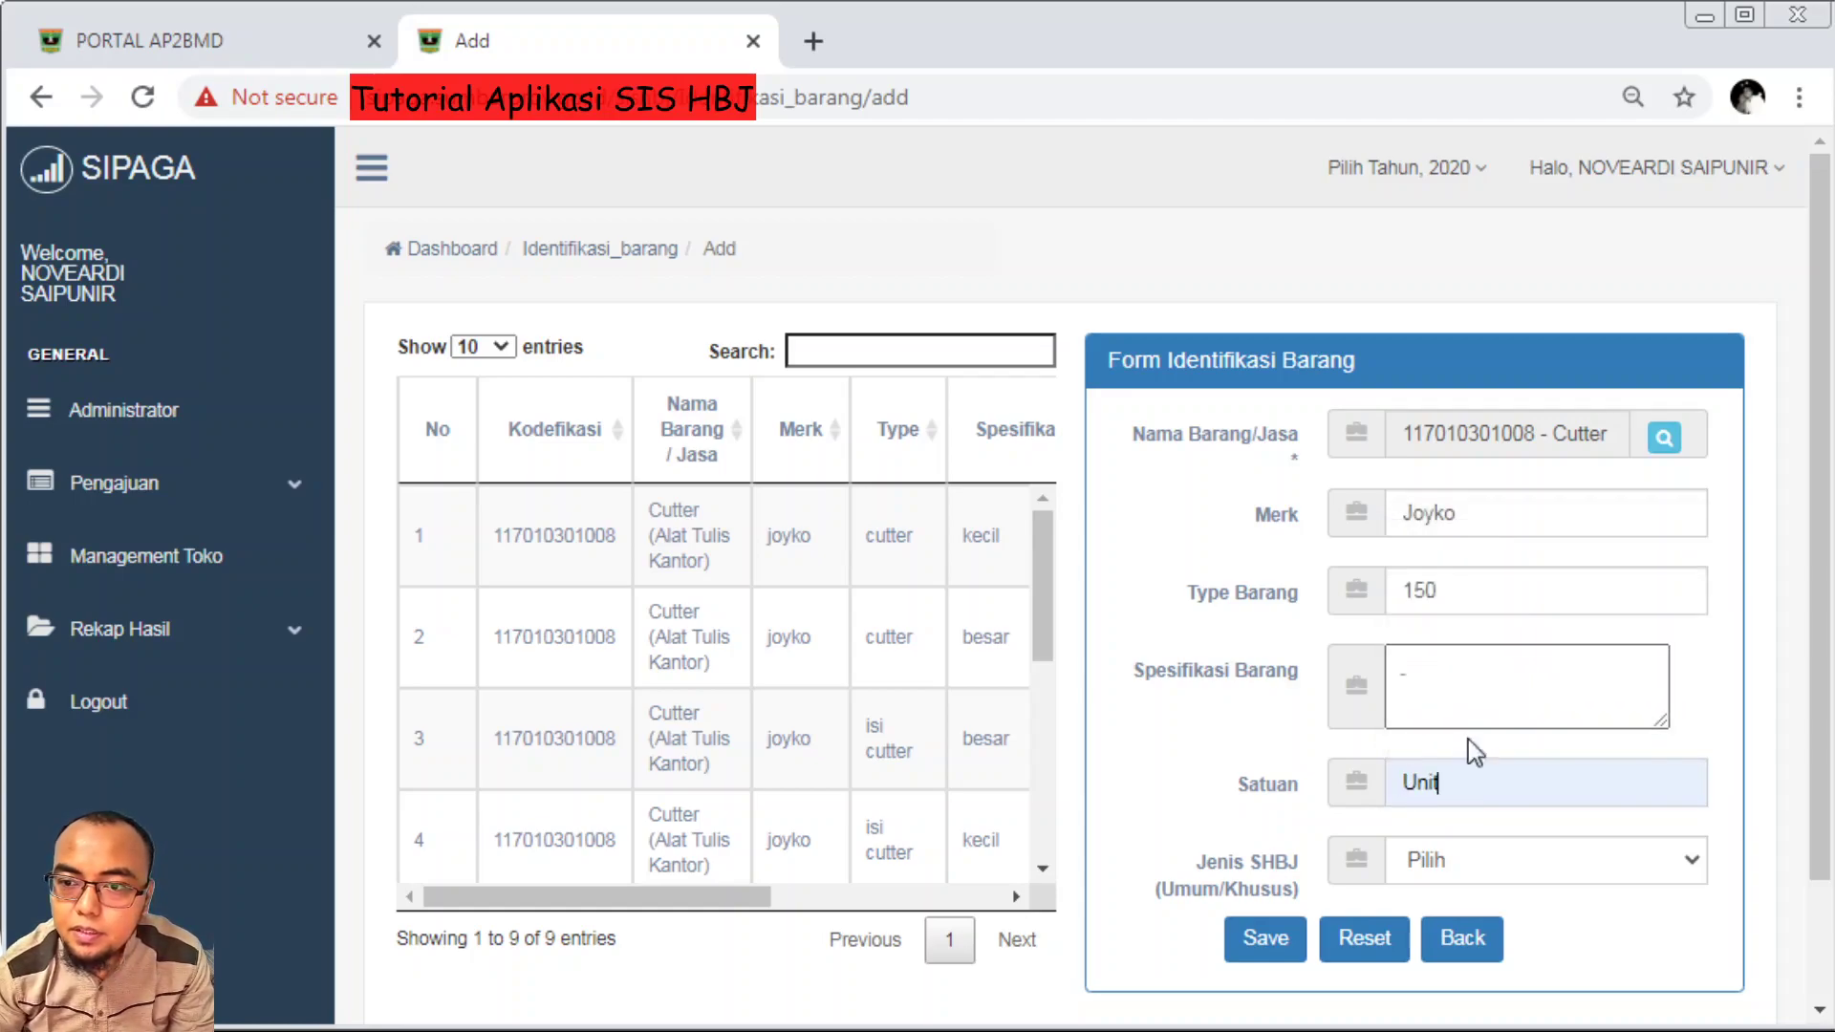
{"action": "left_click", "coordinate": [1501, 870]}
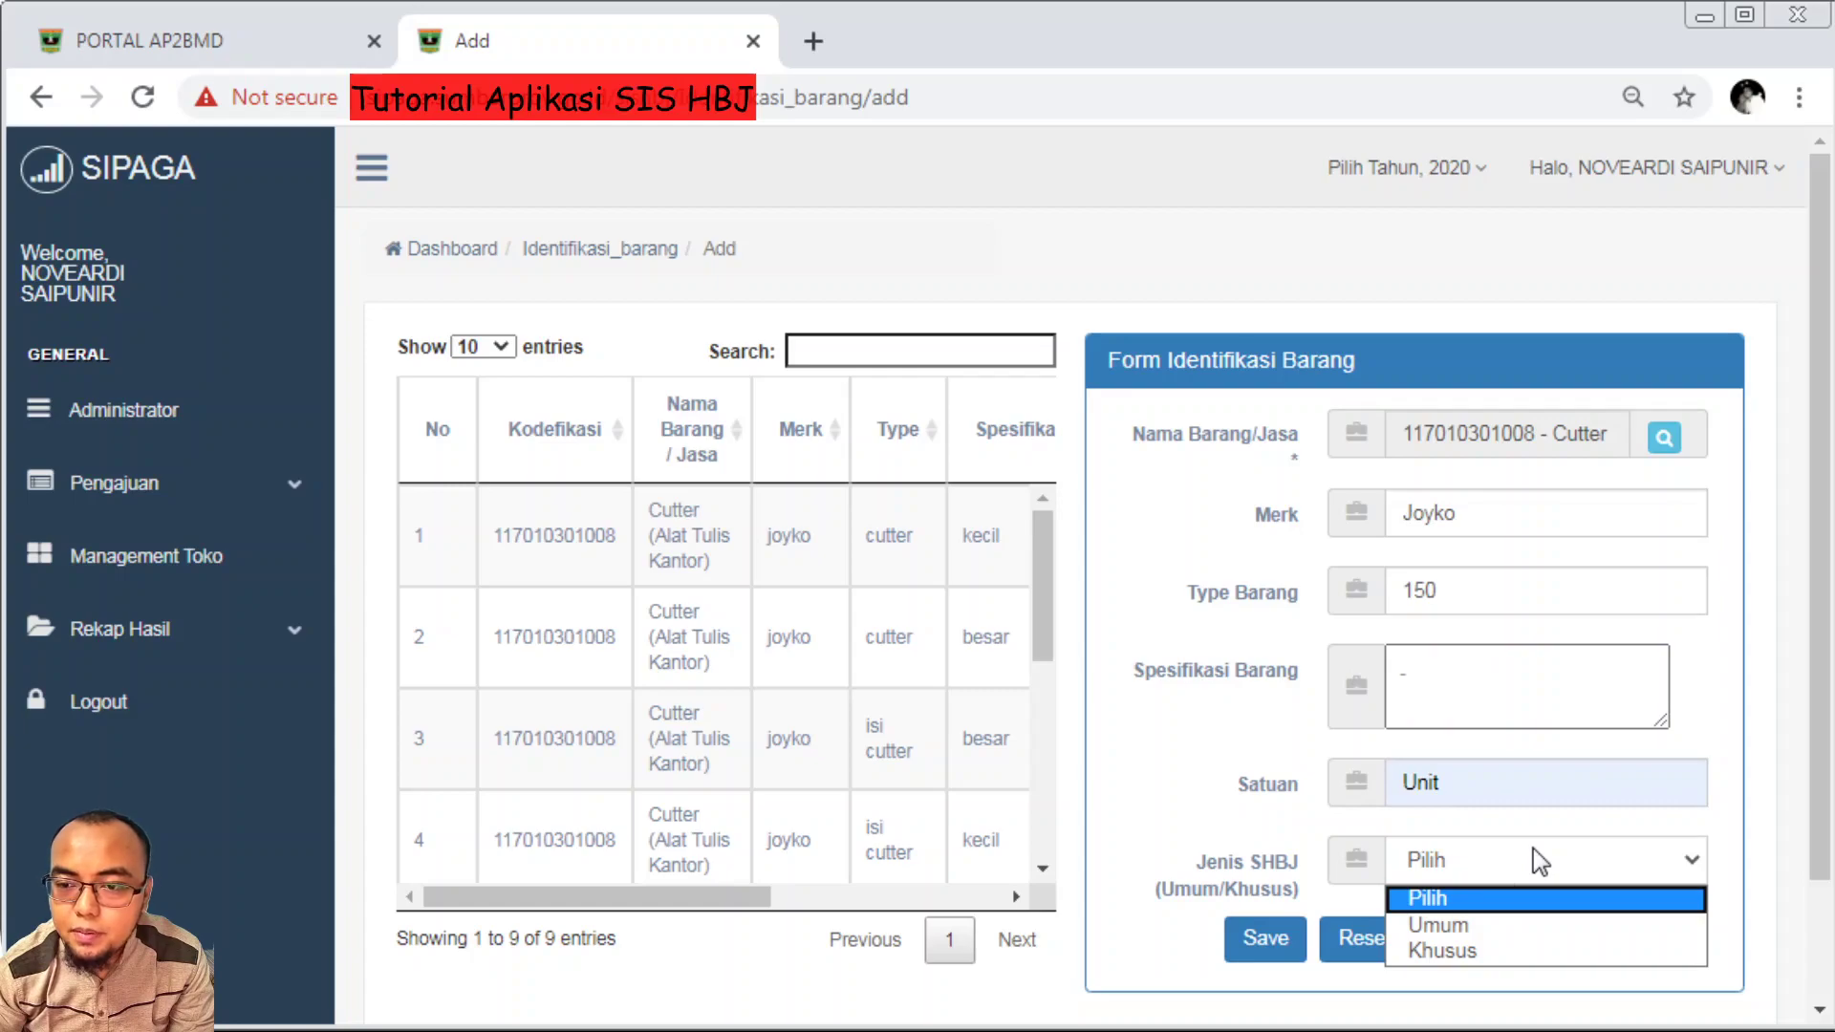
{"action": "left_click", "coordinate": [1478, 933]}
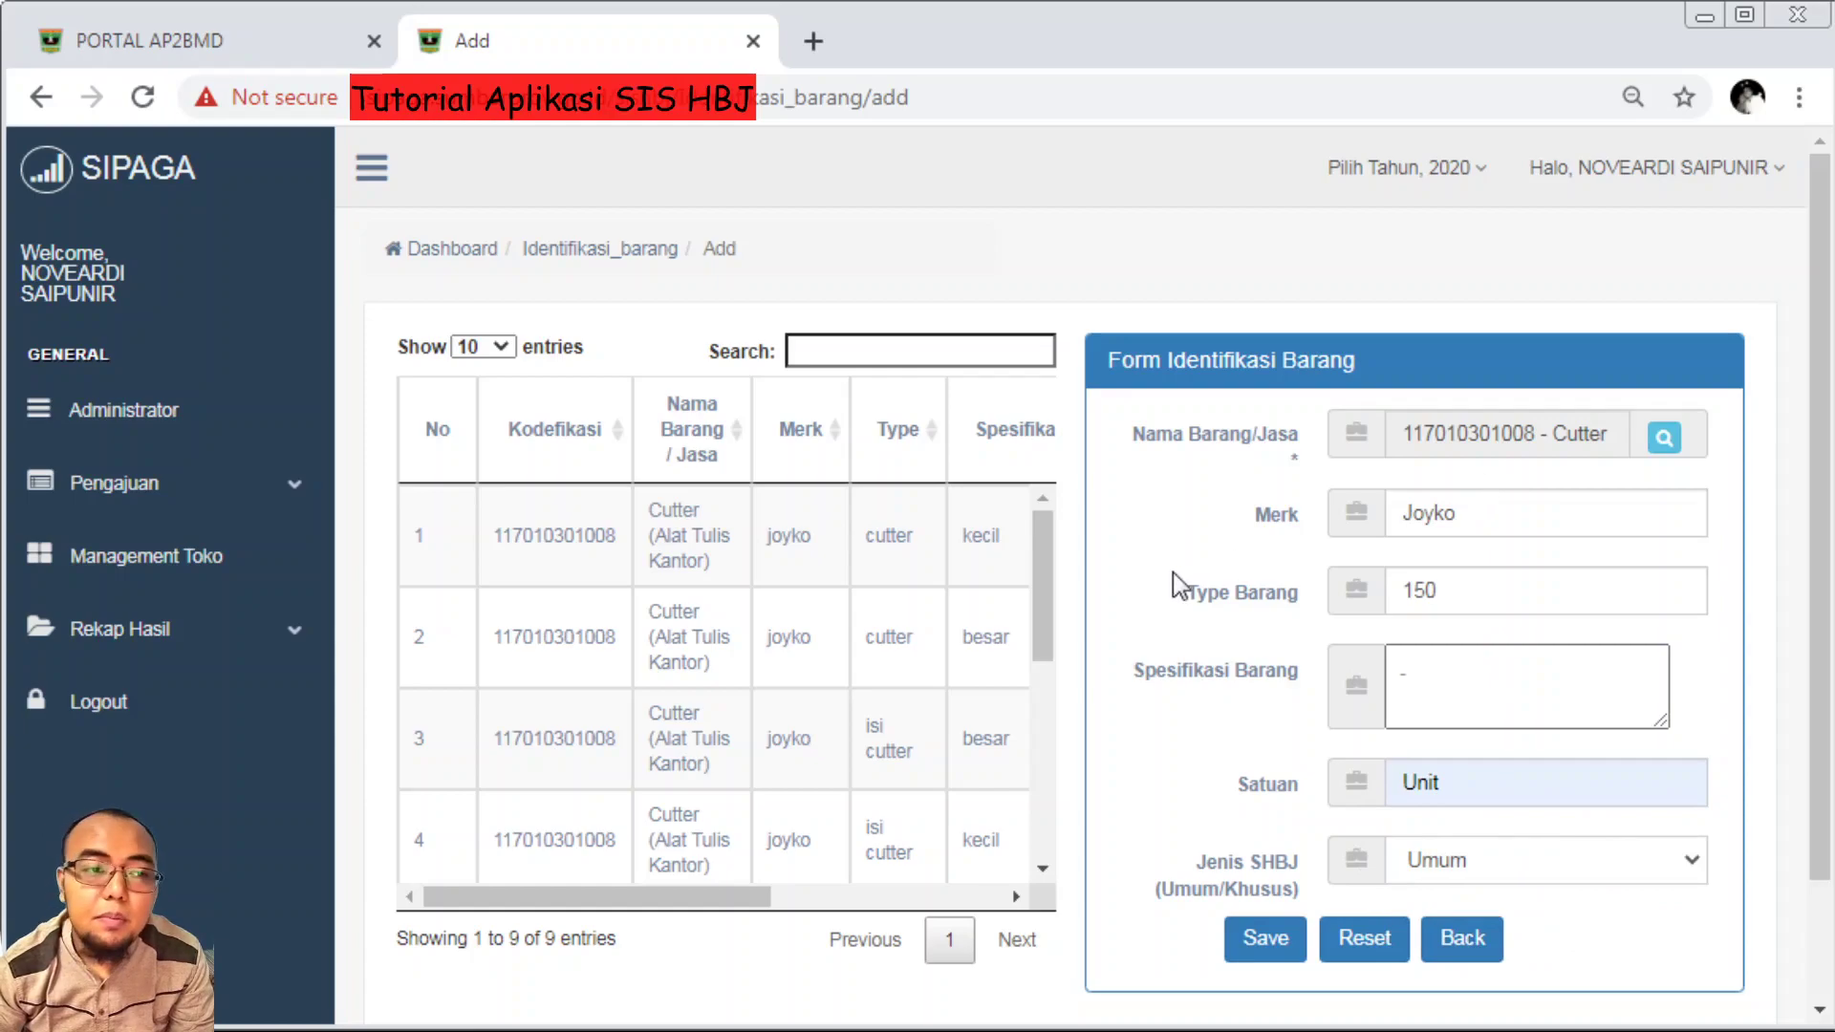
Save the new Joyko cutter proposal and return to the Identifikasi Barang list
{"action": "left_click", "coordinate": [1261, 939]}
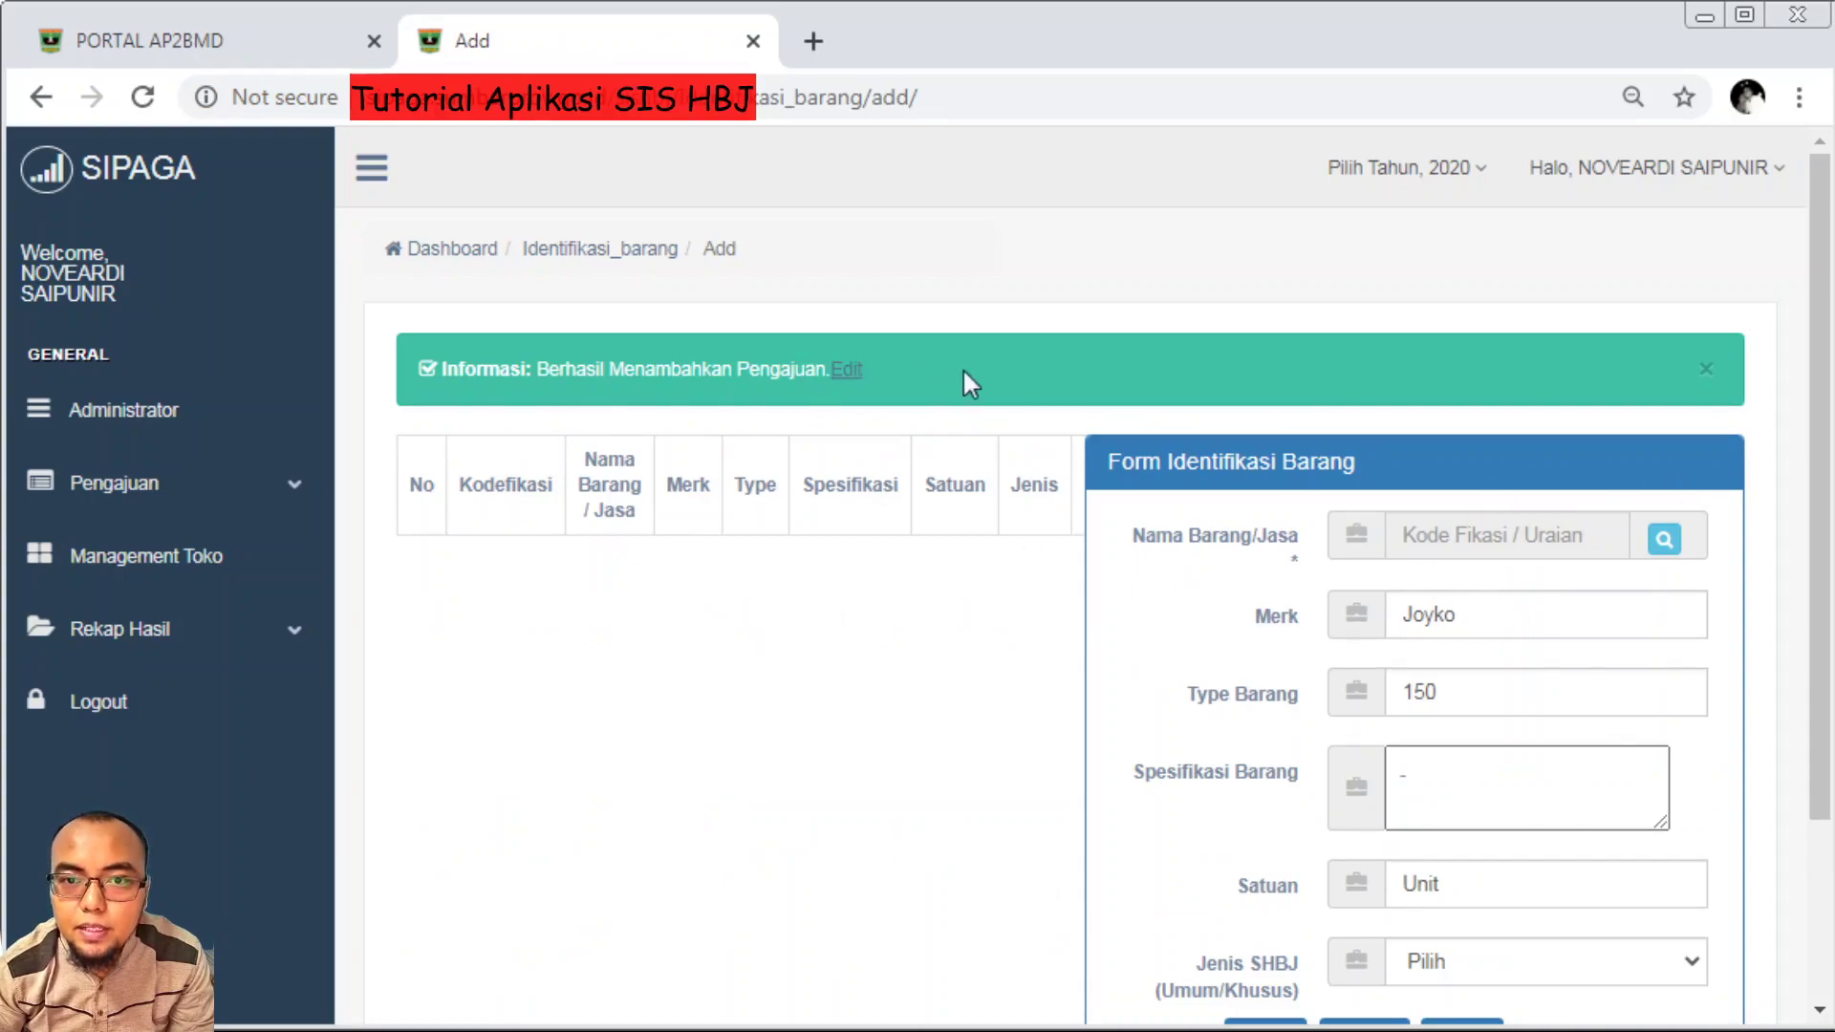
{"action": "left_click", "coordinate": [101, 486]}
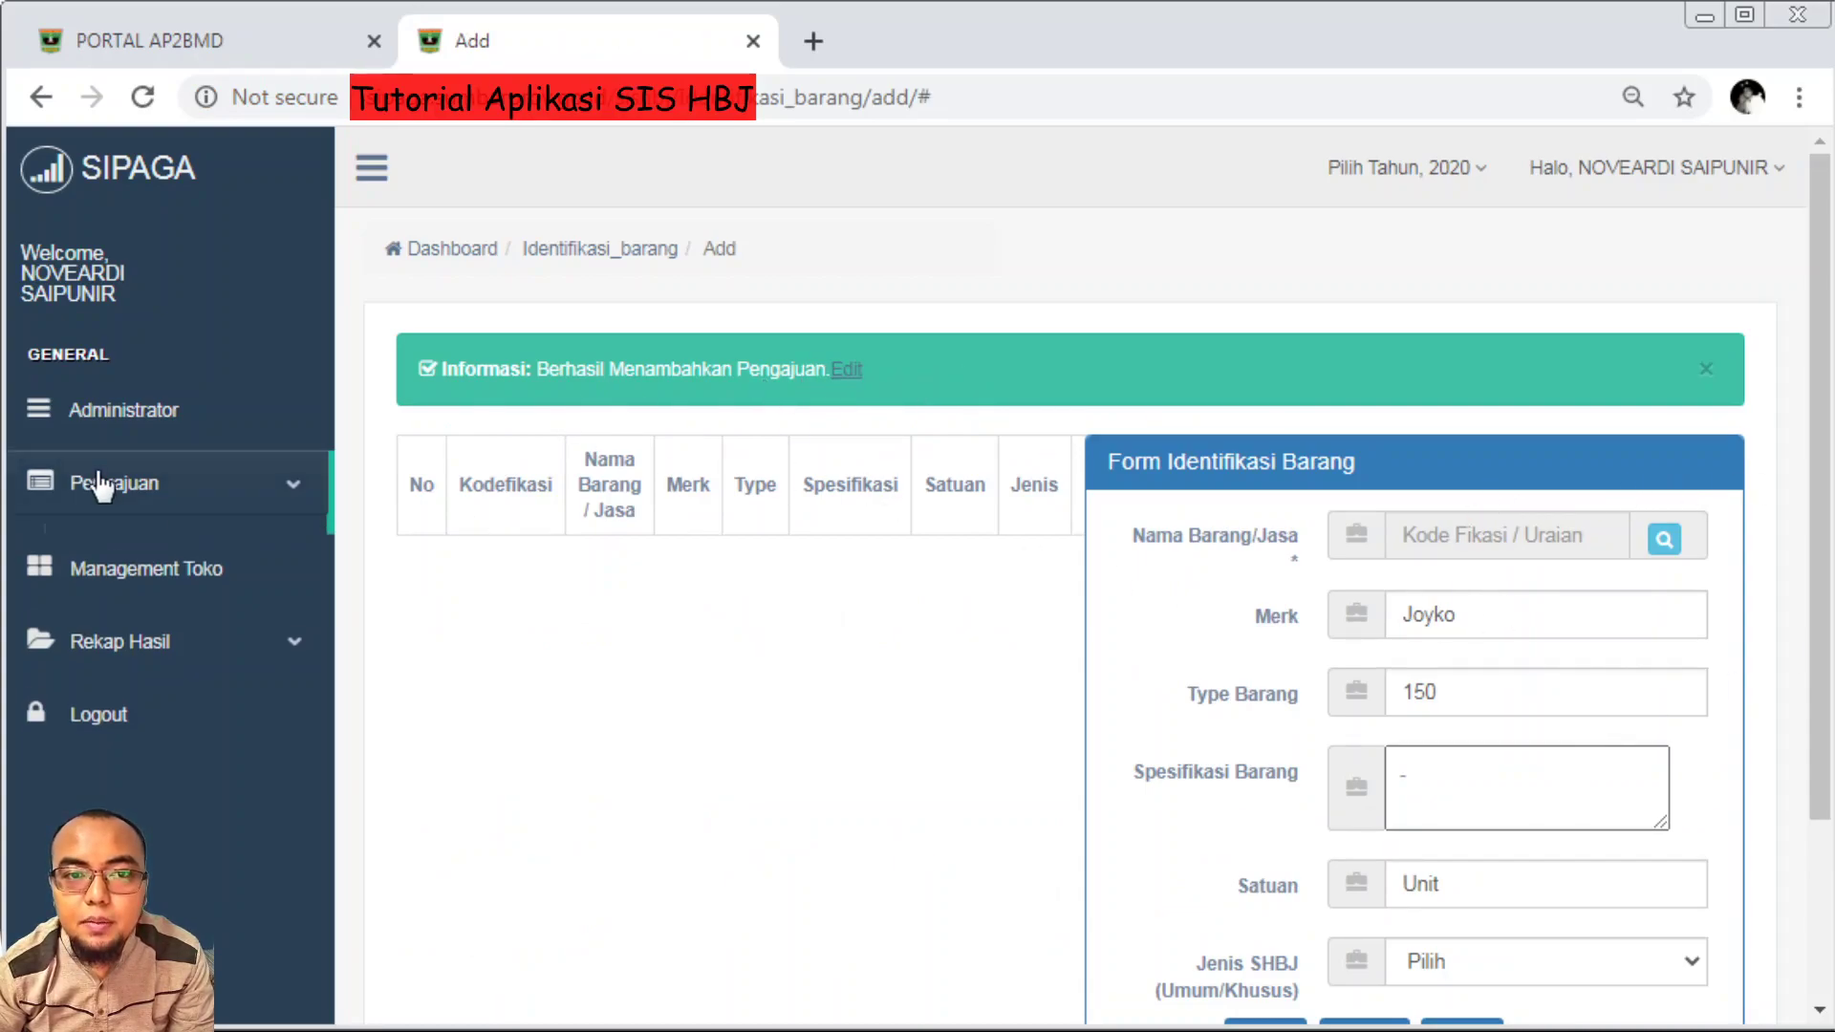
{"action": "left_click", "coordinate": [161, 548]}
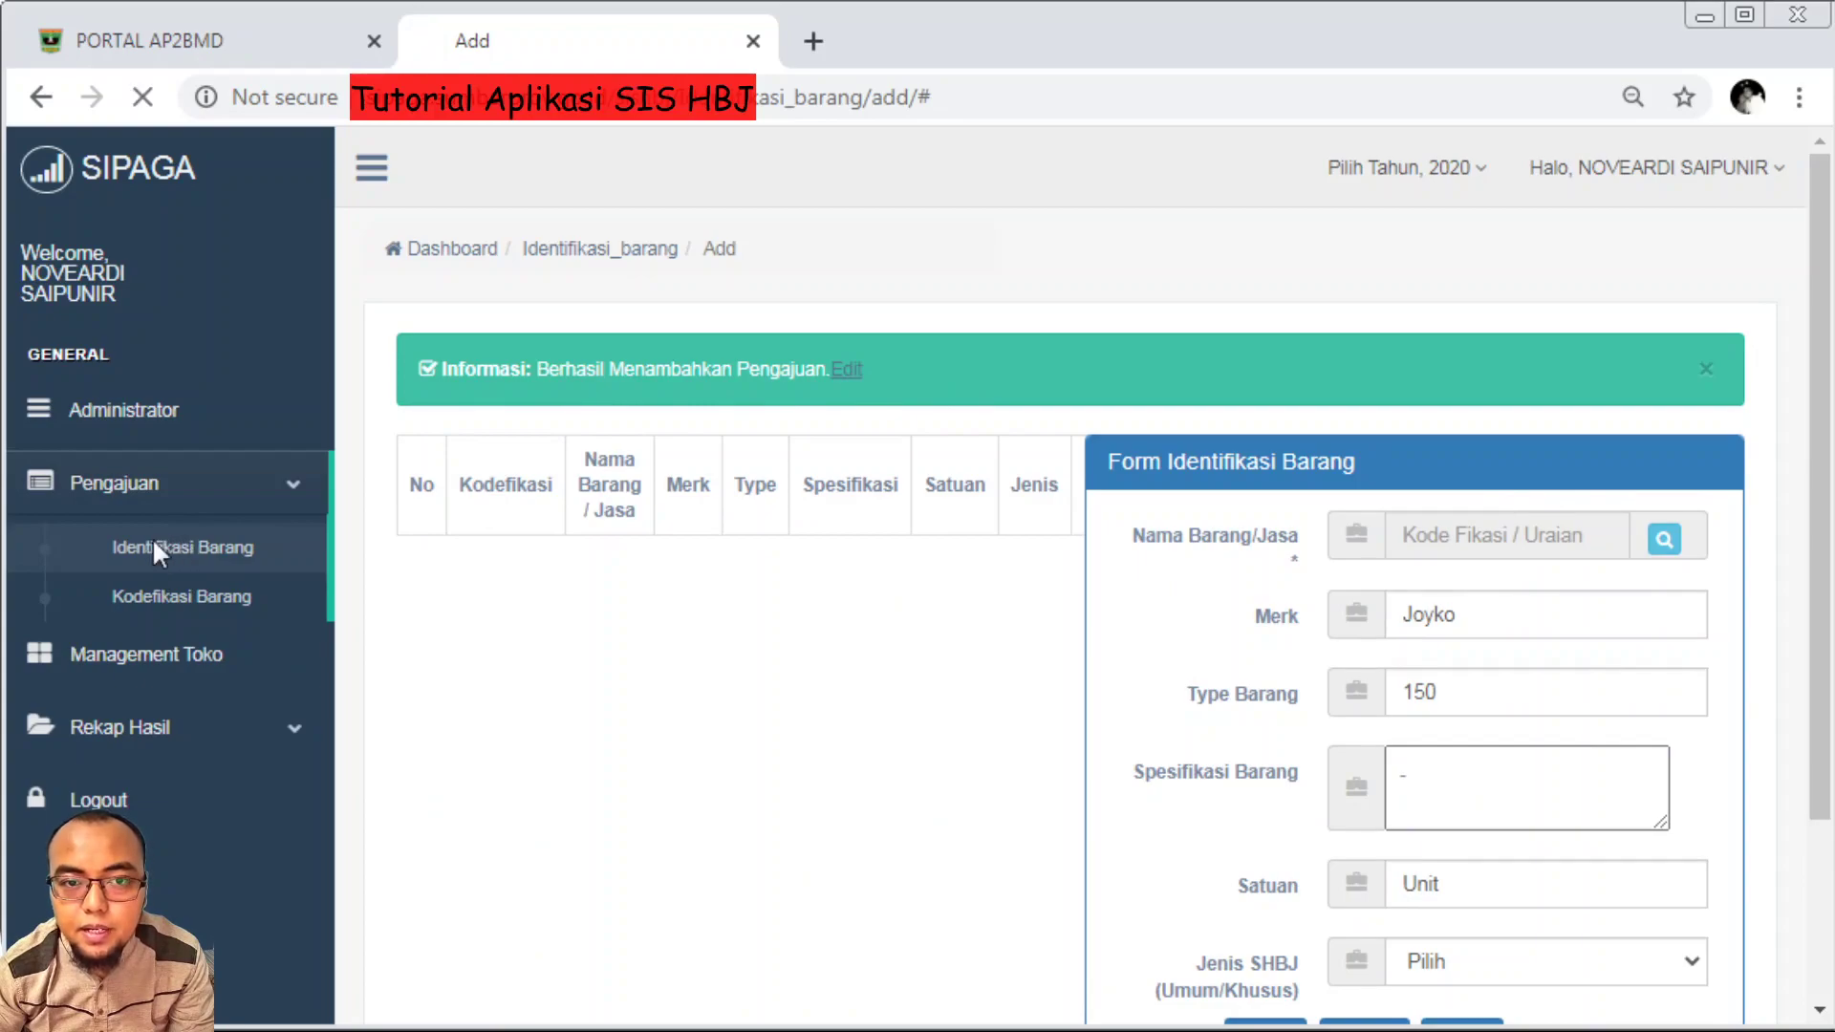
Filter the item list by Nama Barang/Jasa "cut" and instansi "pengadaan", and check which actions the new cutter entry offers
{"action": "left_click", "coordinate": [794, 430]}
{"action": "type", "text": "cut"}
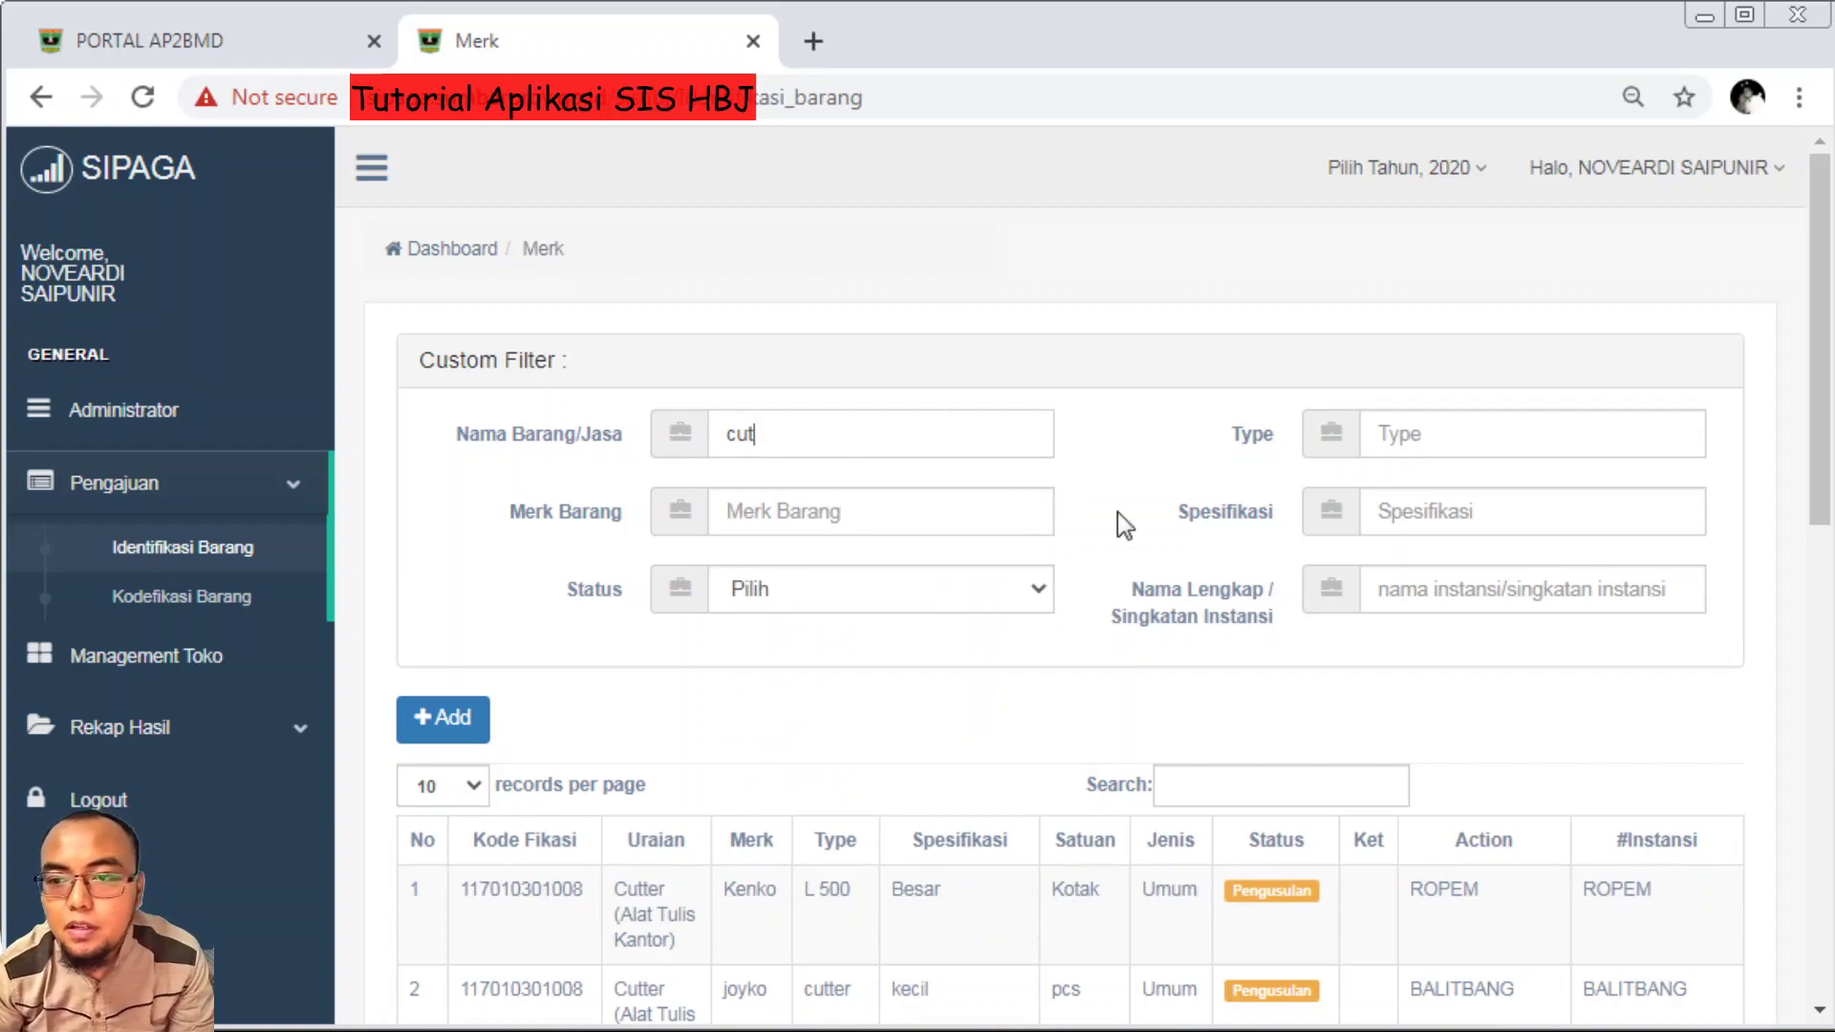
{"action": "left_click", "coordinate": [1423, 585]}
{"action": "type", "text": "pe"}
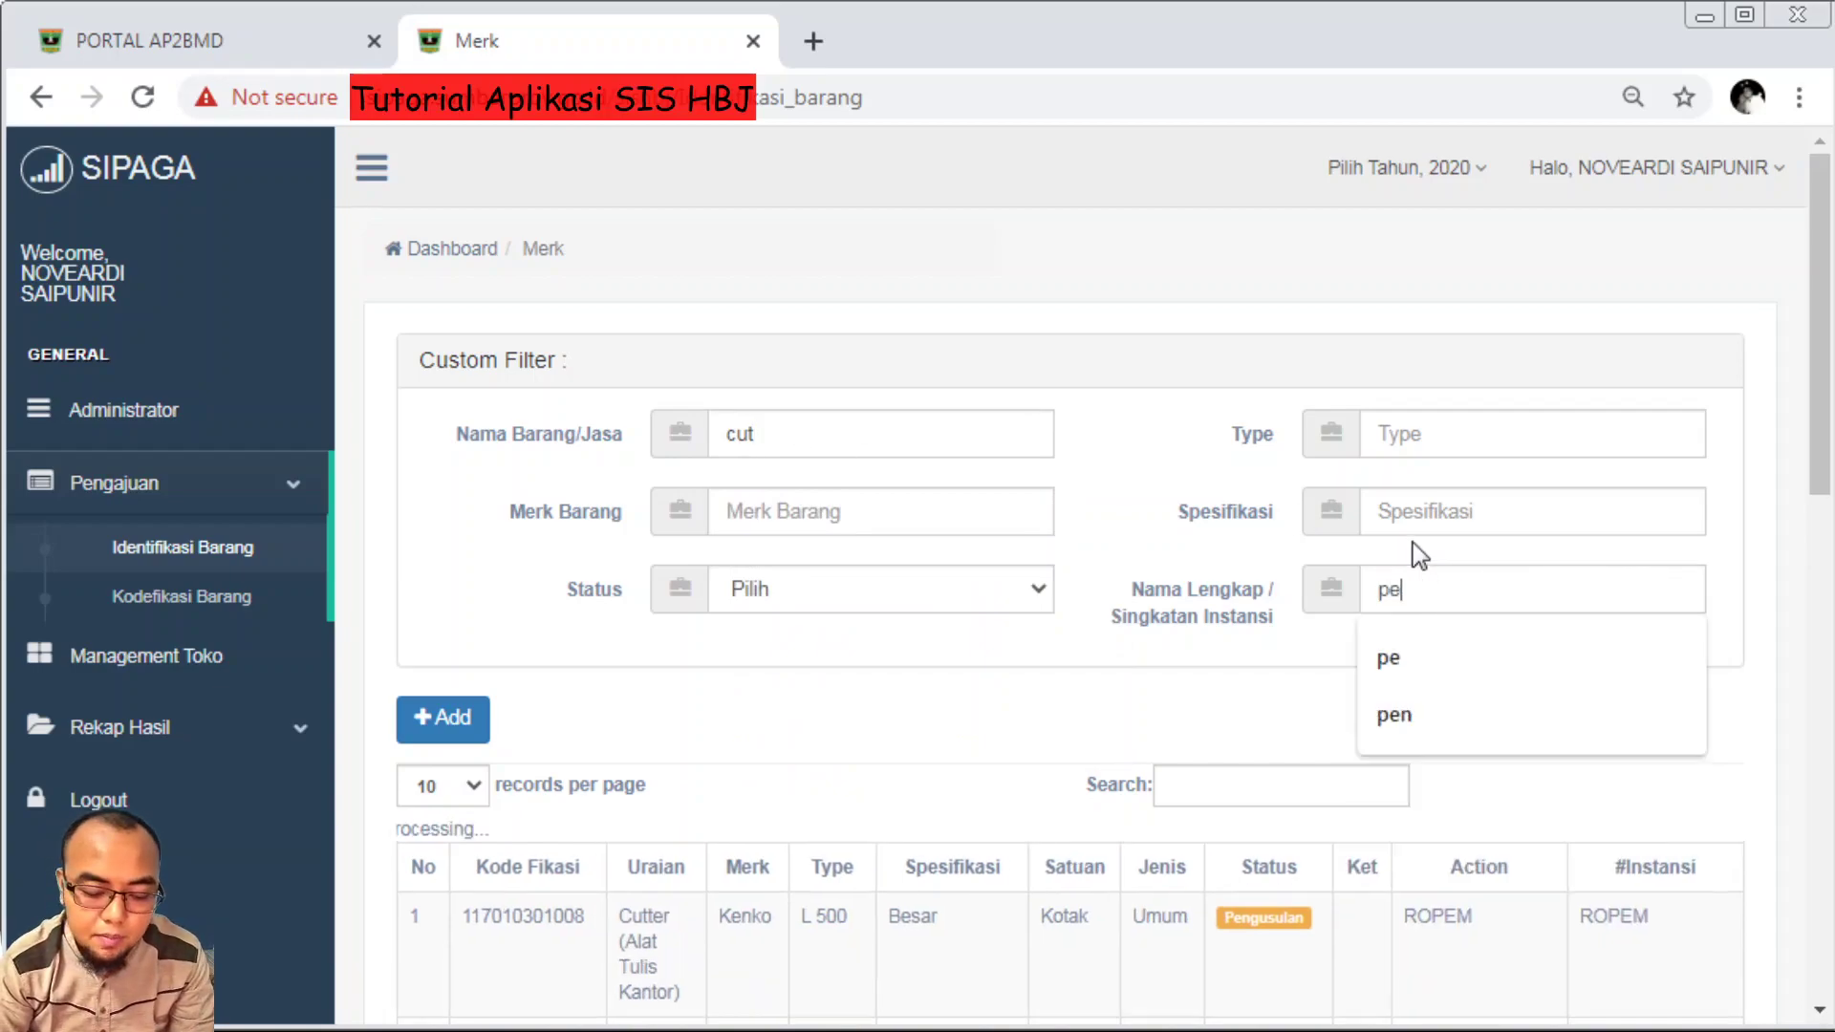
{"action": "type", "text": "ngadaan"}
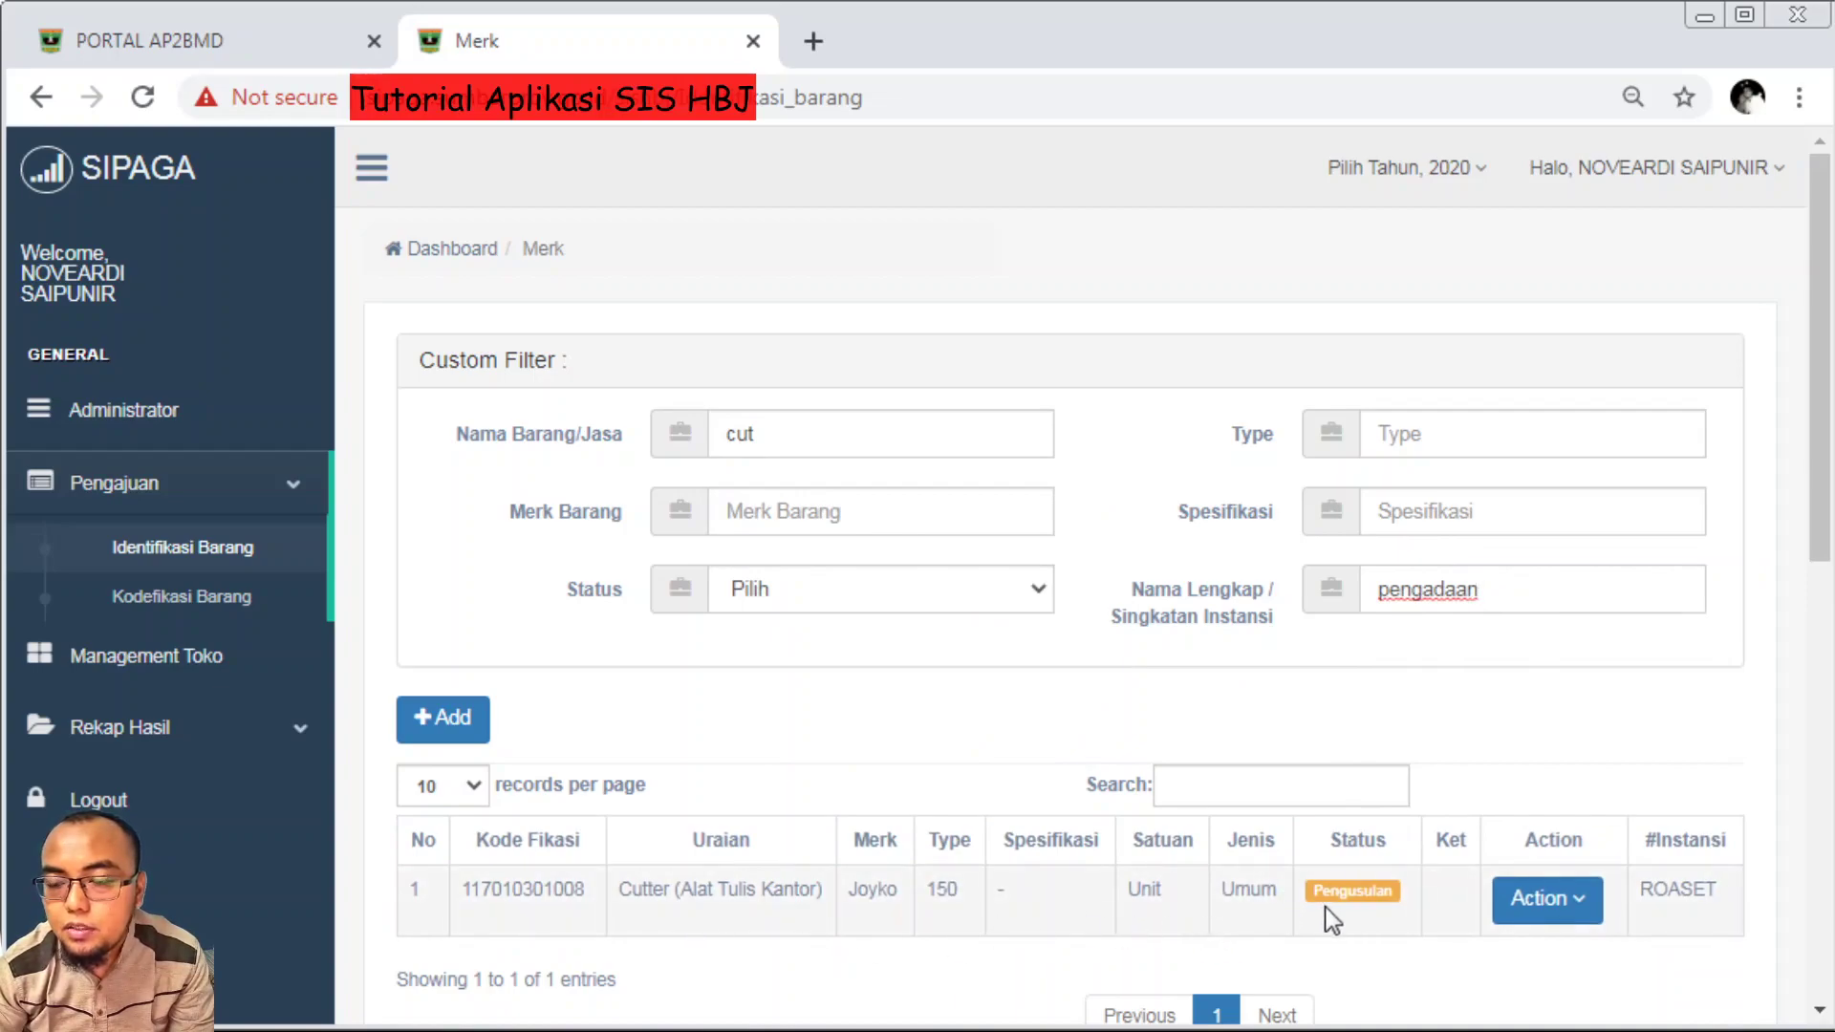
{"action": "left_click", "coordinate": [1556, 901]}
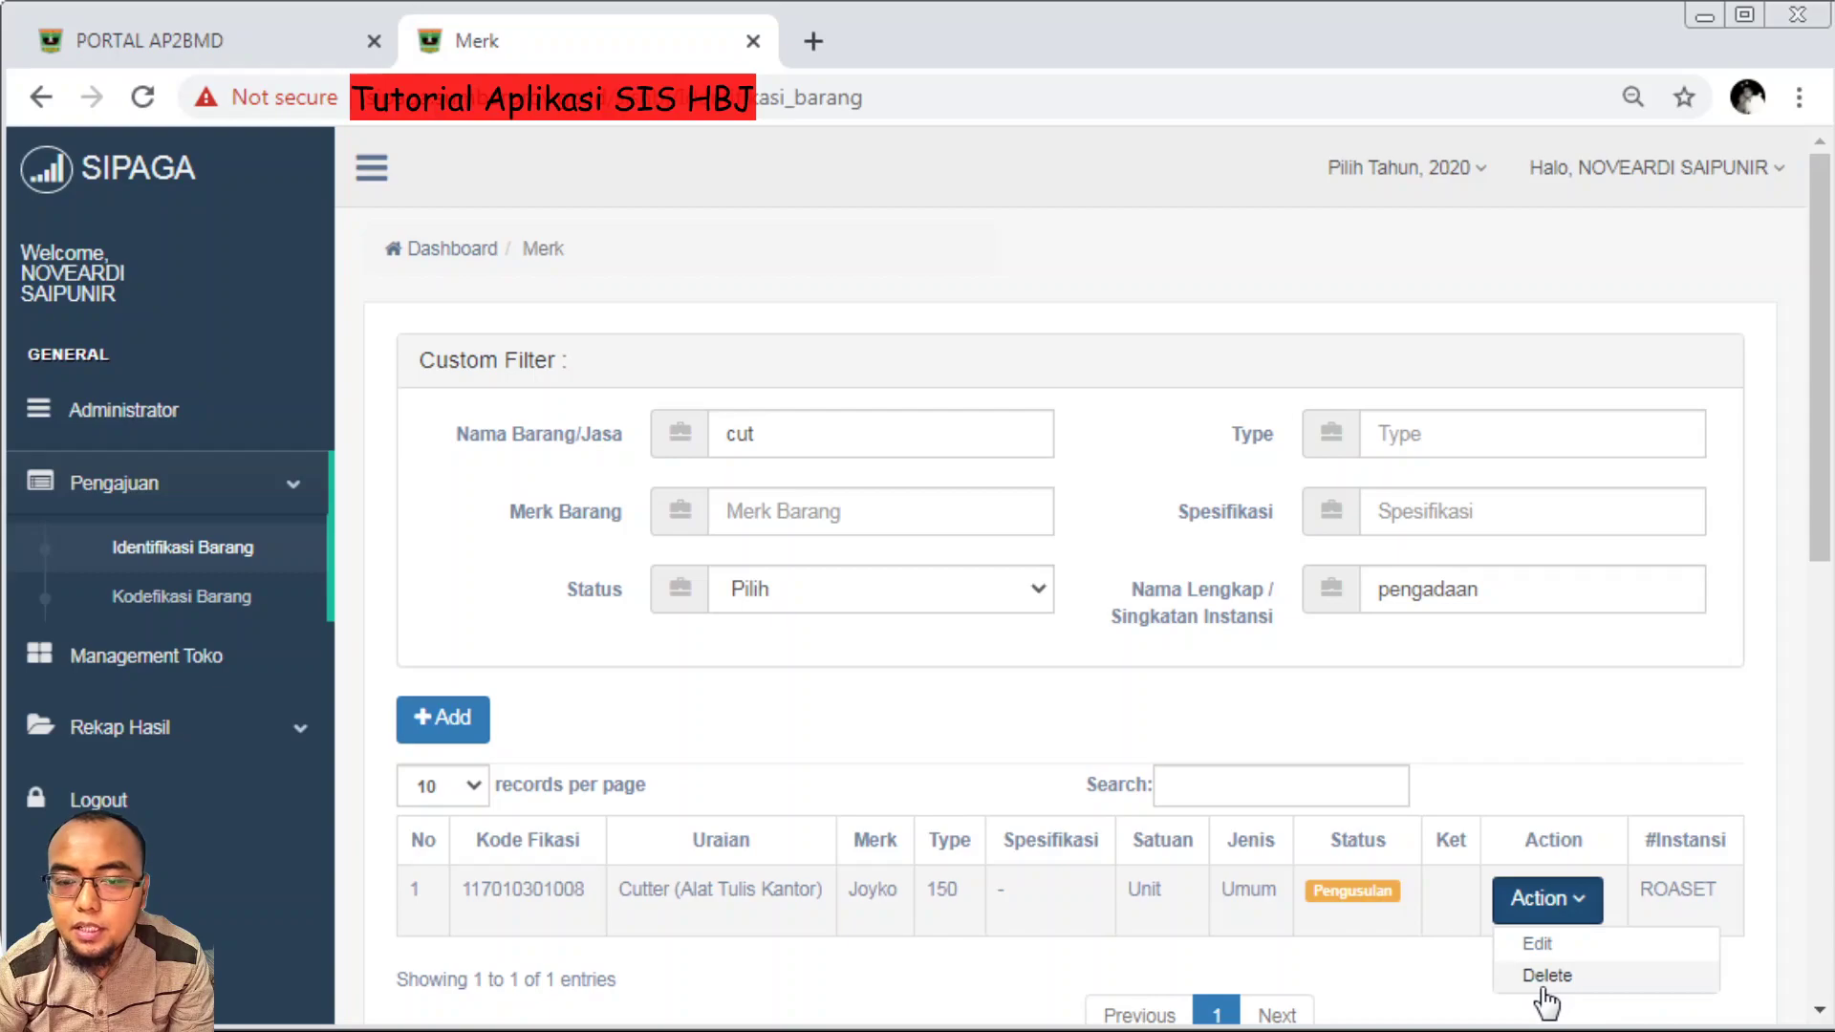
{"action": "left_click", "coordinate": [726, 700]}
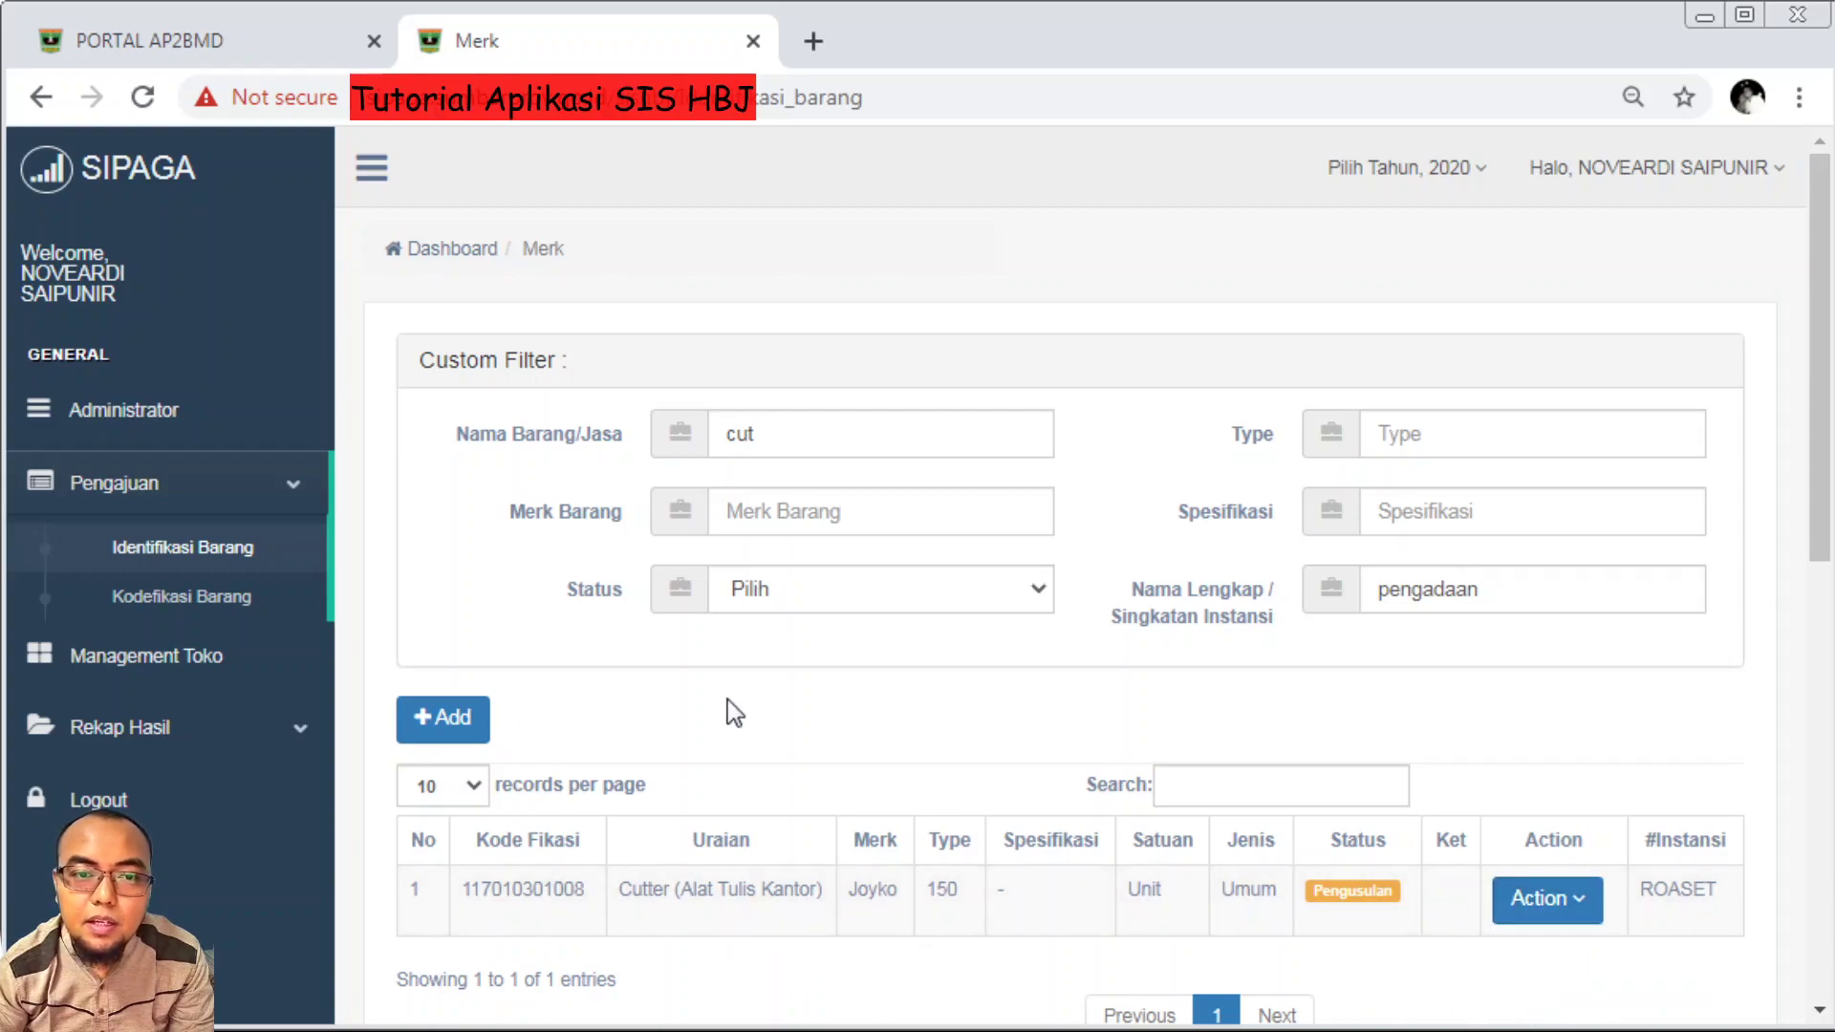
Open Management Toko and review the registered stores with their status, files and actions
{"action": "left_click", "coordinate": [180, 659]}
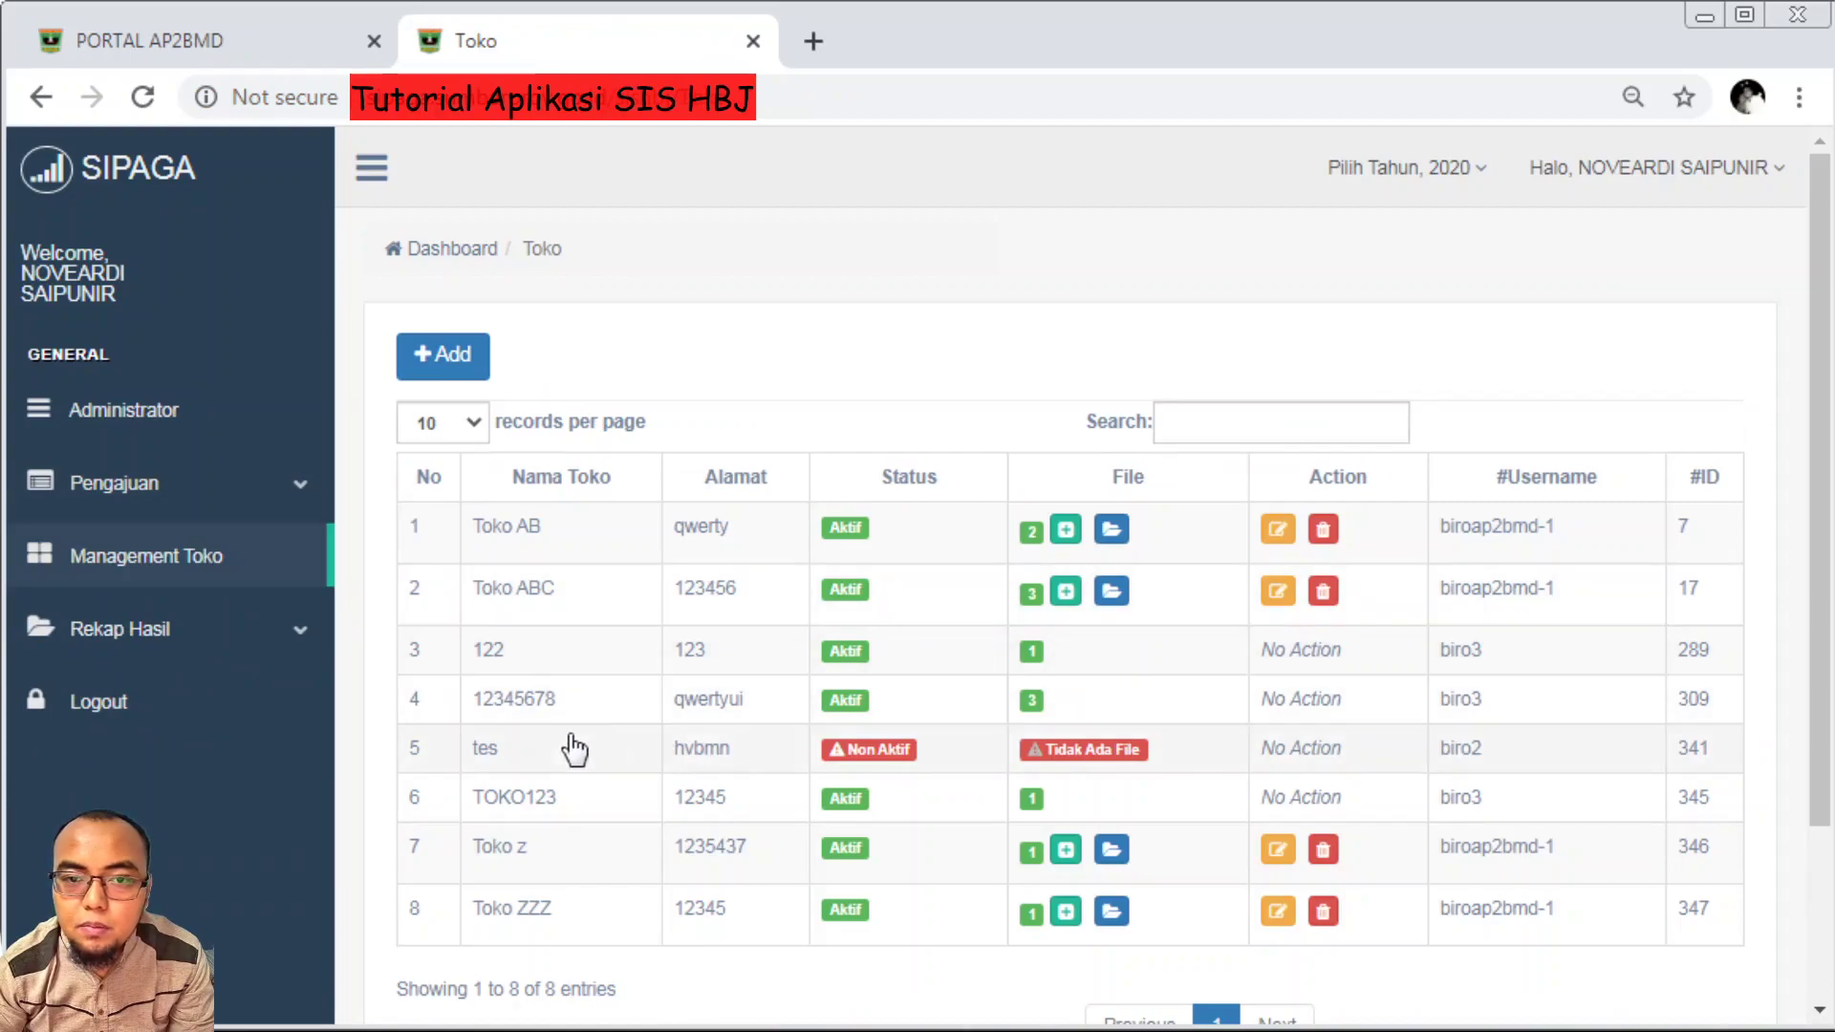
{"action": "scroll", "coordinate": [801, 717], "scroll_direction": "down", "scroll_amount": 2}
{"action": "scroll", "coordinate": [801, 717], "scroll_direction": "down", "scroll_amount": 1}
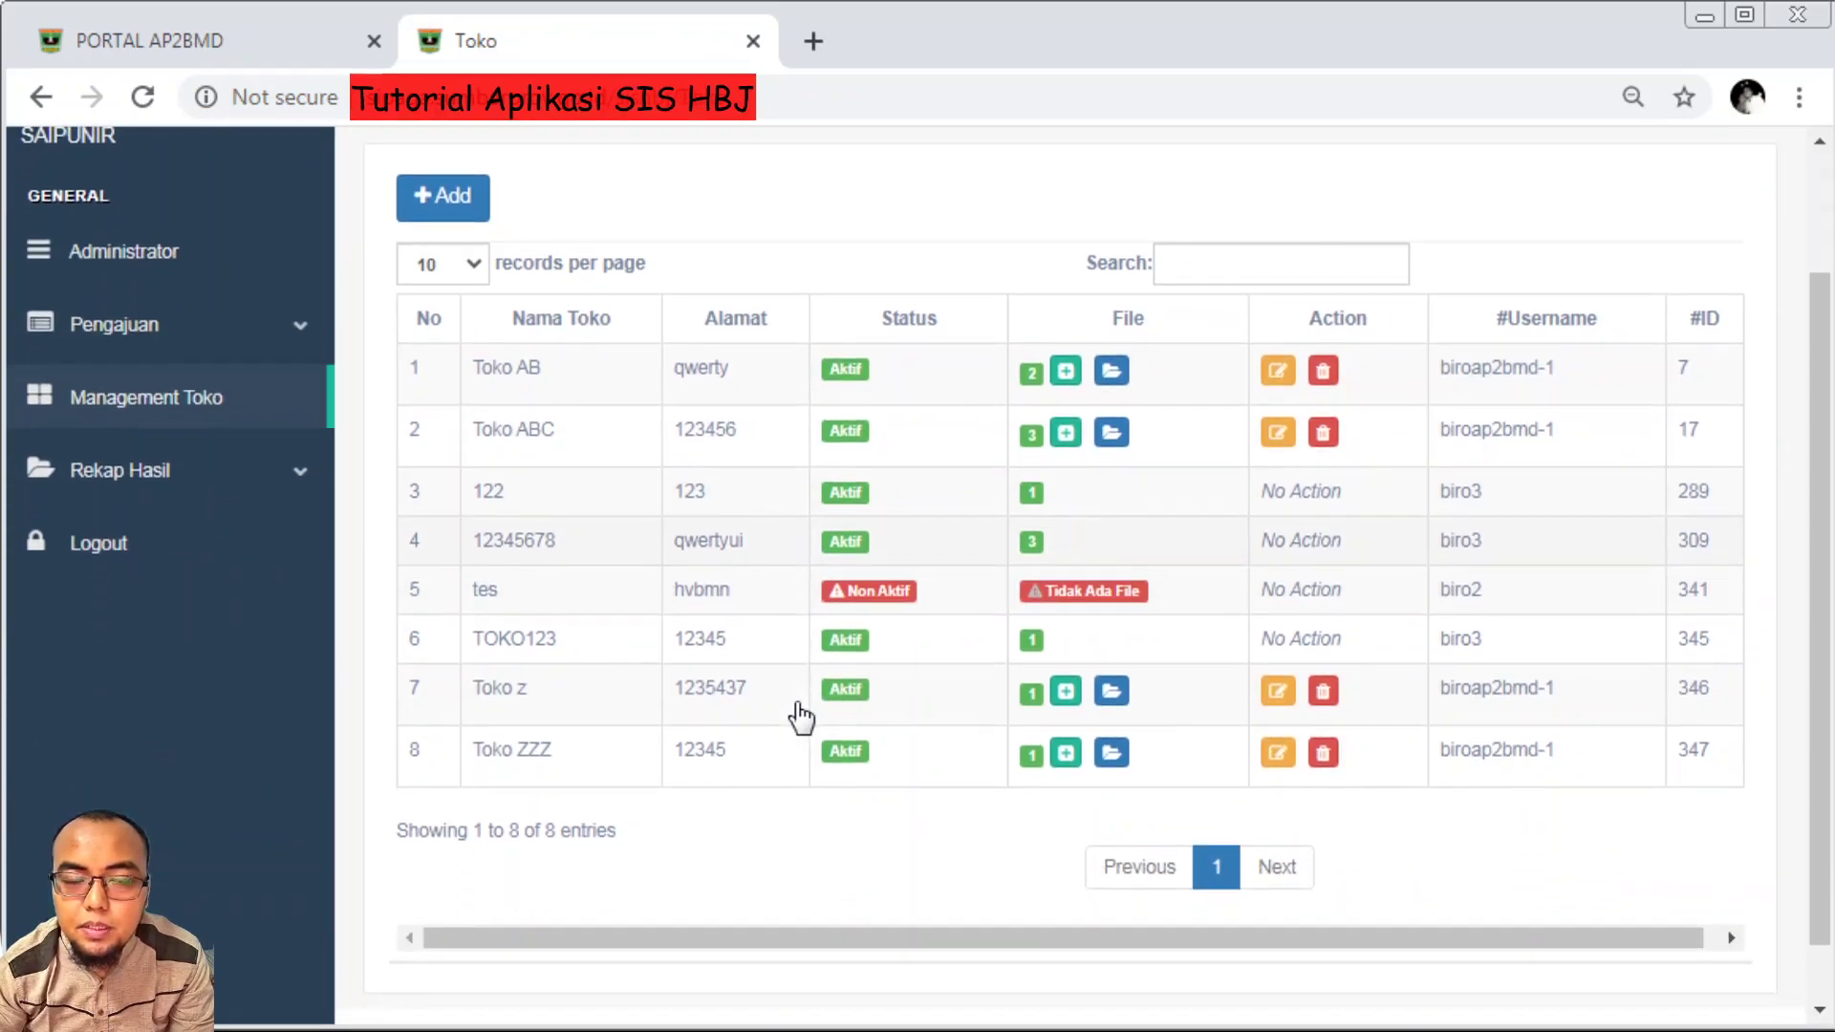
{"action": "scroll", "coordinate": [801, 717], "scroll_direction": "up", "scroll_amount": 3}
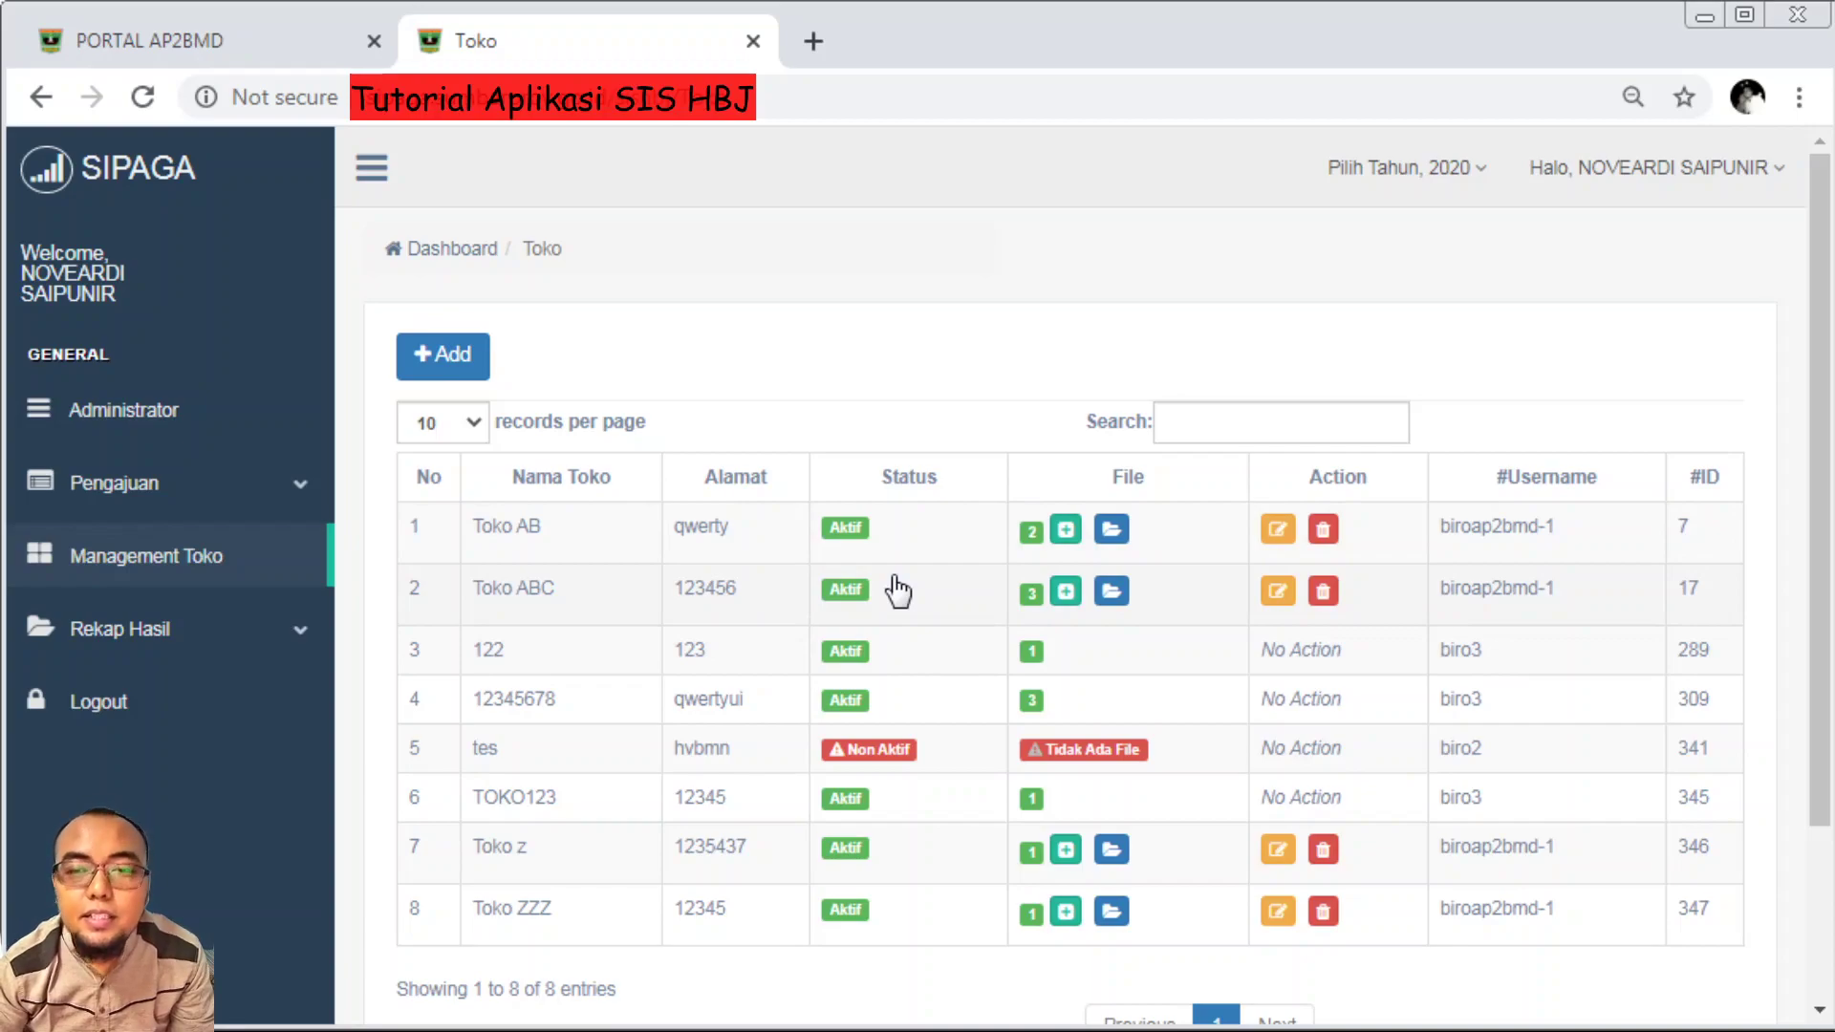
Add a new store named "Toko z11", fill in its address, and save it
{"action": "left_click", "coordinate": [454, 368]}
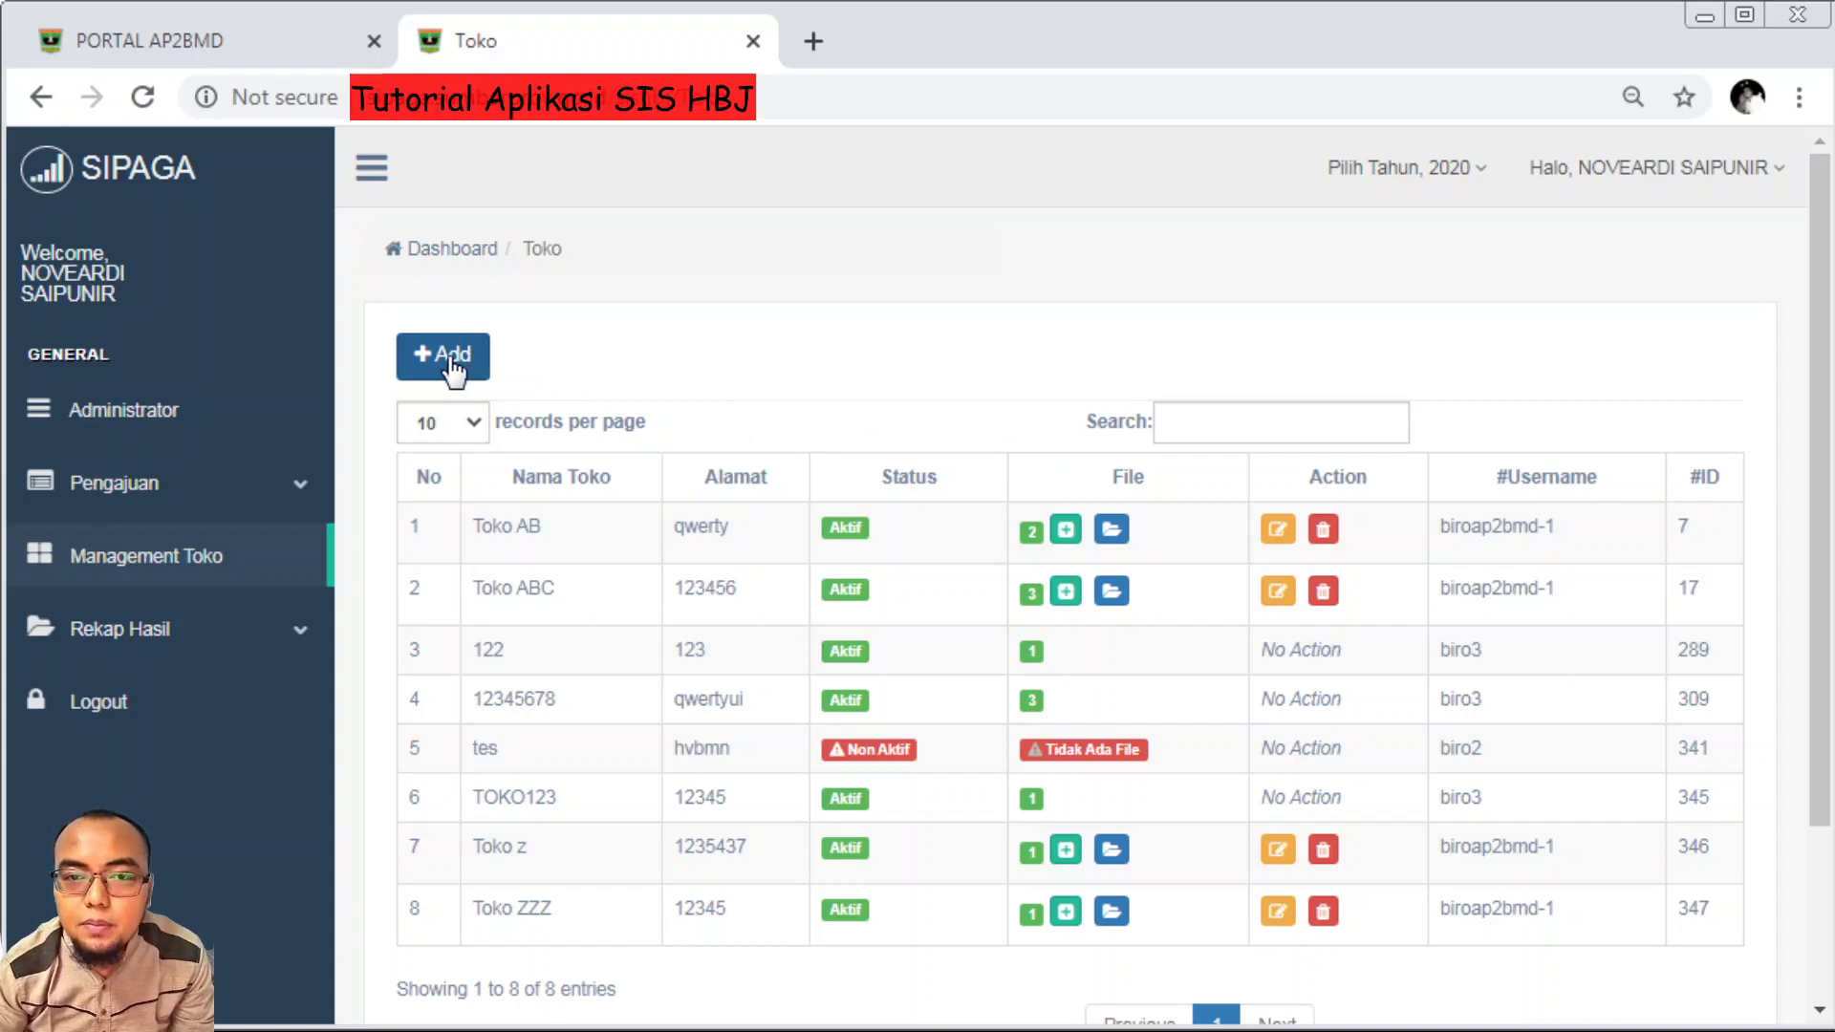
{"action": "left_click", "coordinate": [924, 367]}
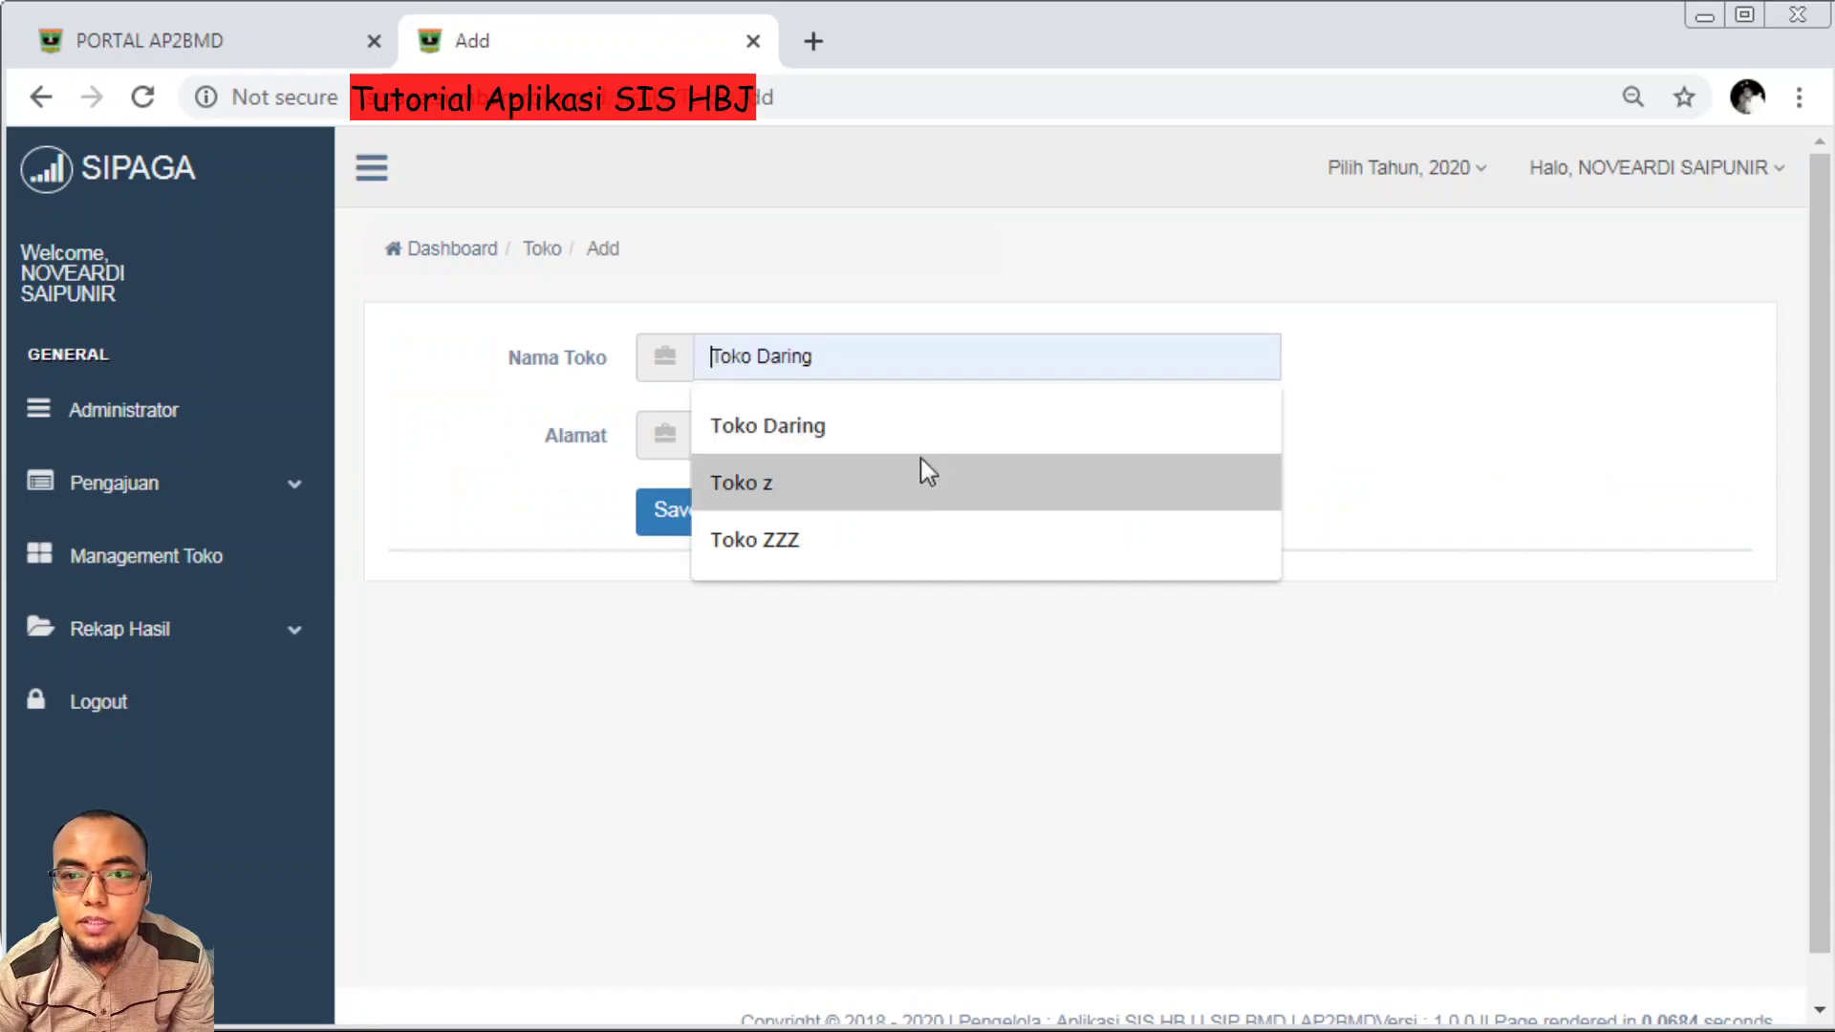
{"action": "left_click", "coordinate": [898, 480]}
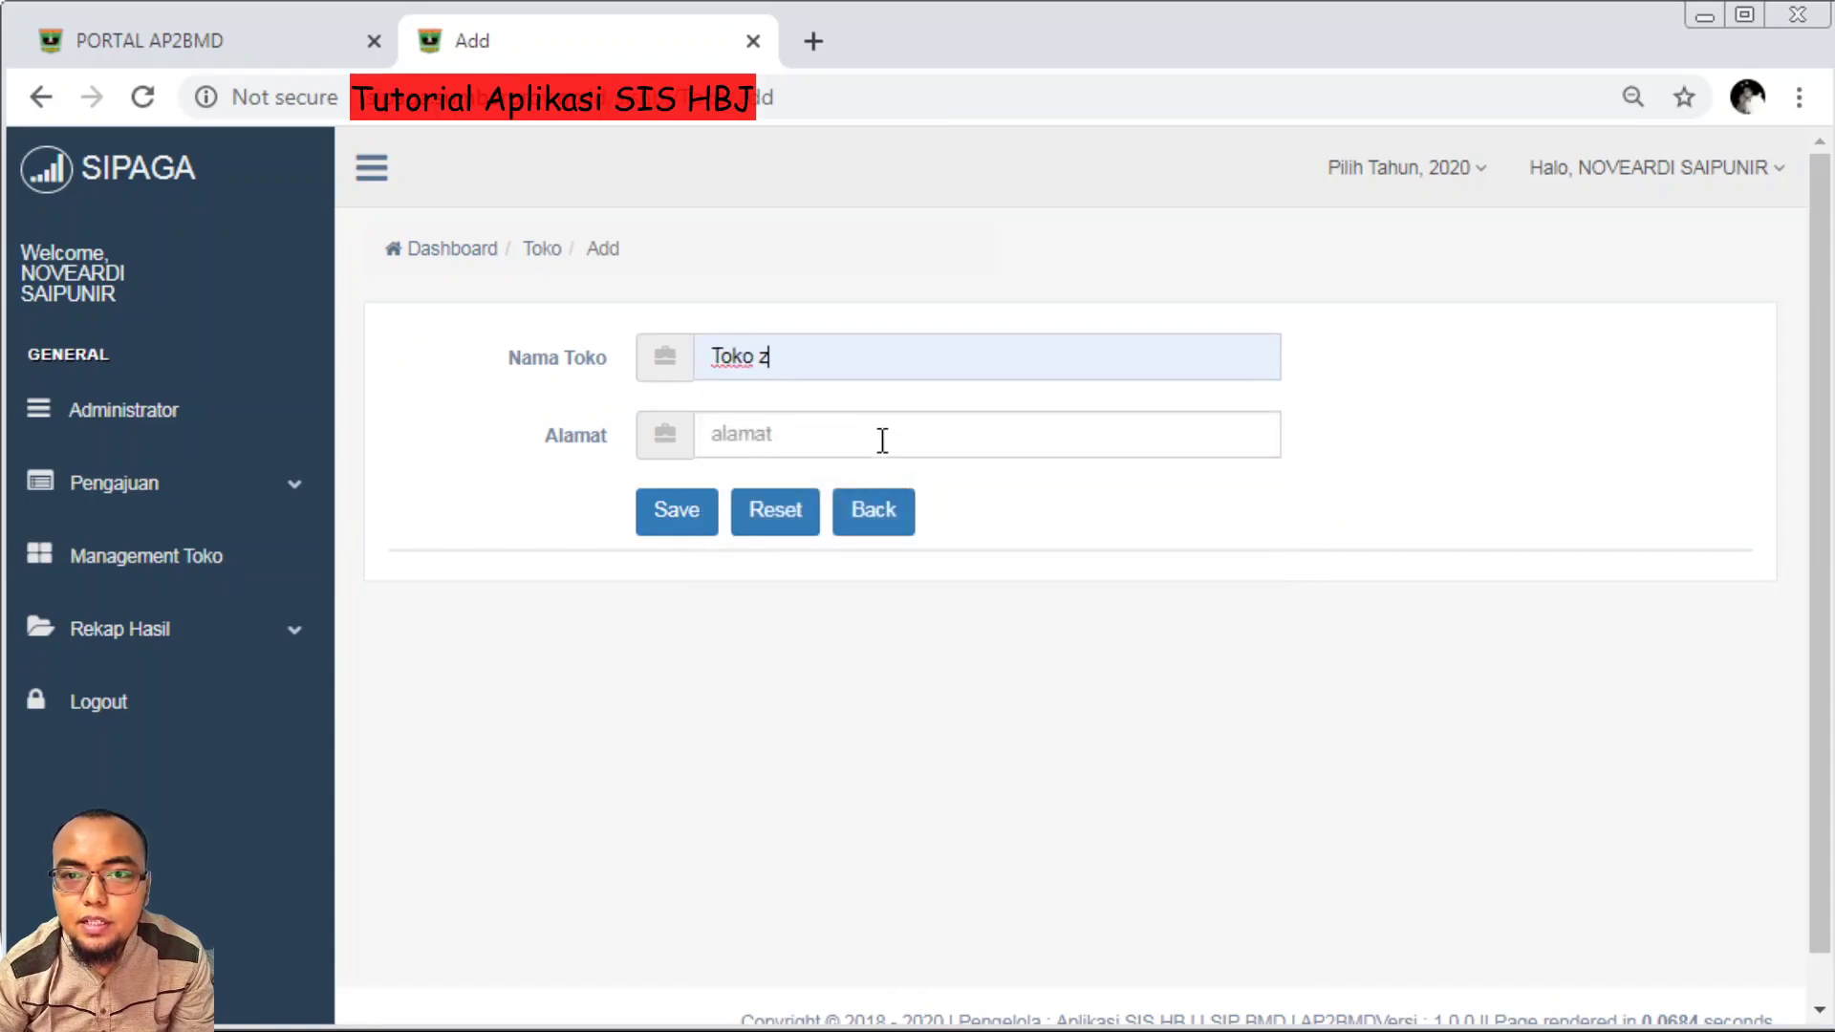
{"action": "left_click", "coordinate": [884, 434]}
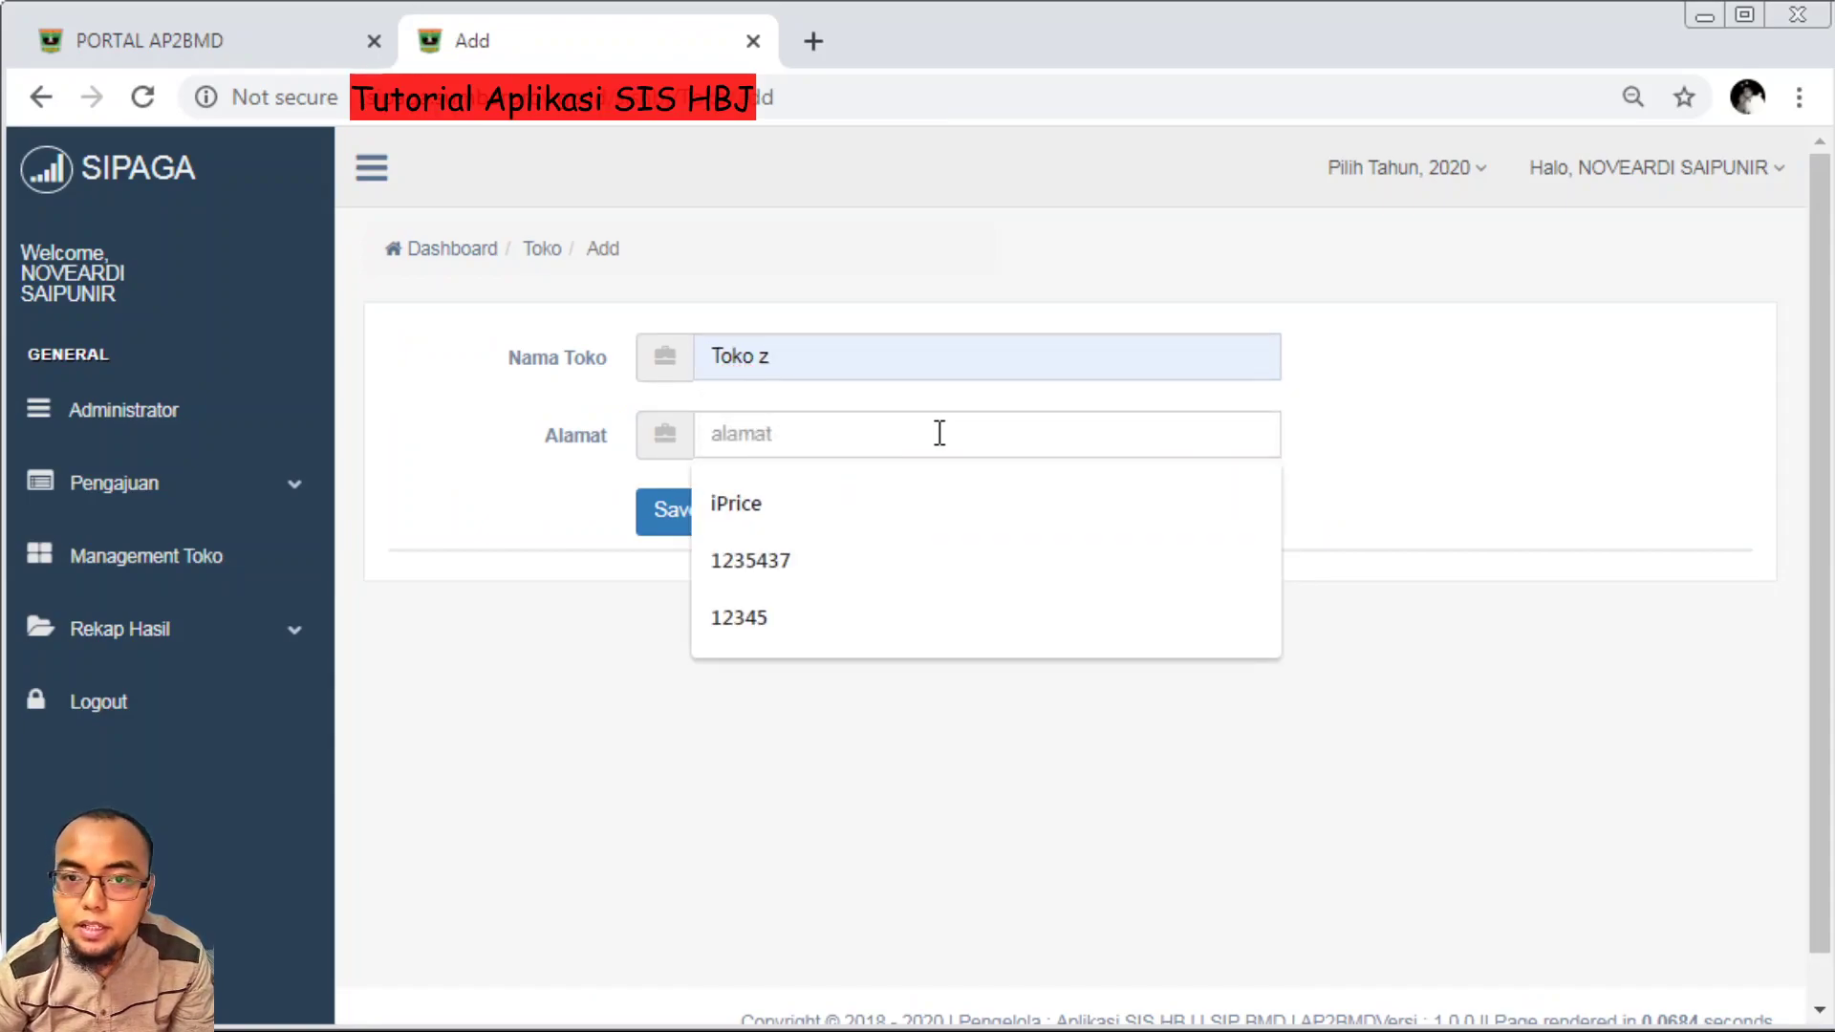
{"action": "left_click", "coordinate": [864, 354]}
{"action": "type", "text": "11"}
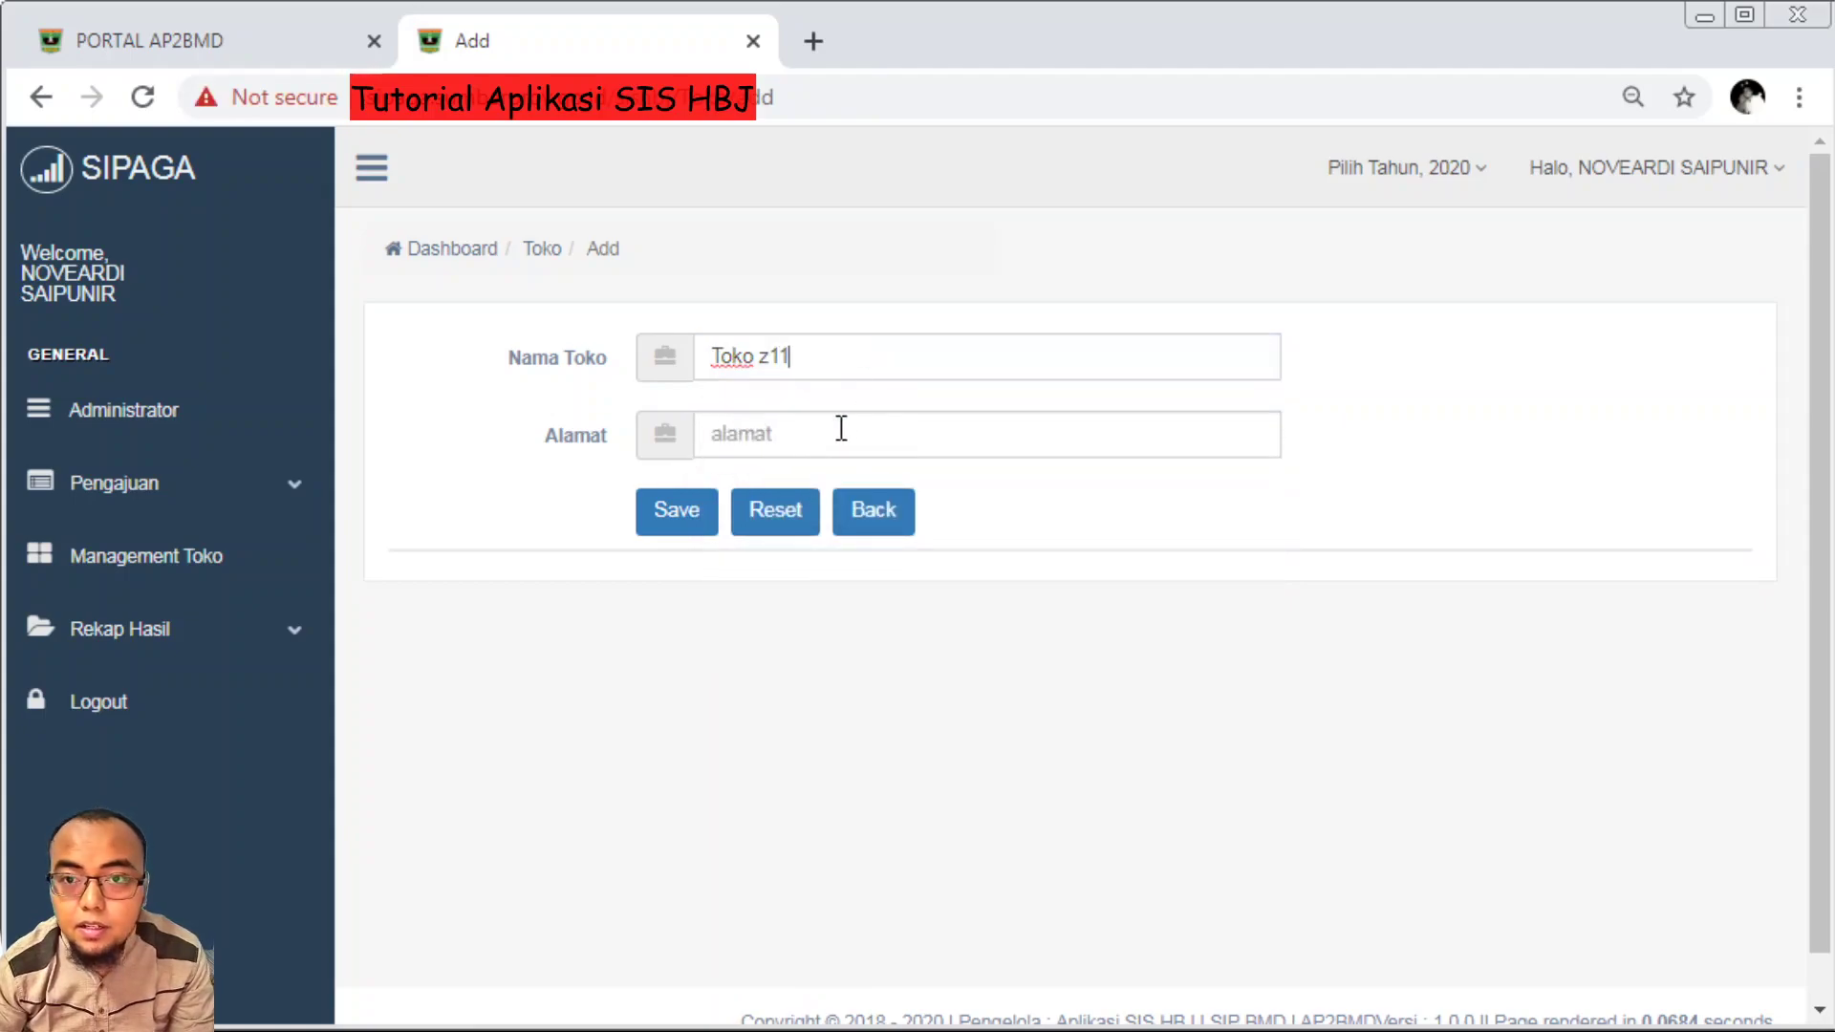
{"action": "left_click", "coordinate": [836, 429]}
{"action": "type", "text": "12345"}
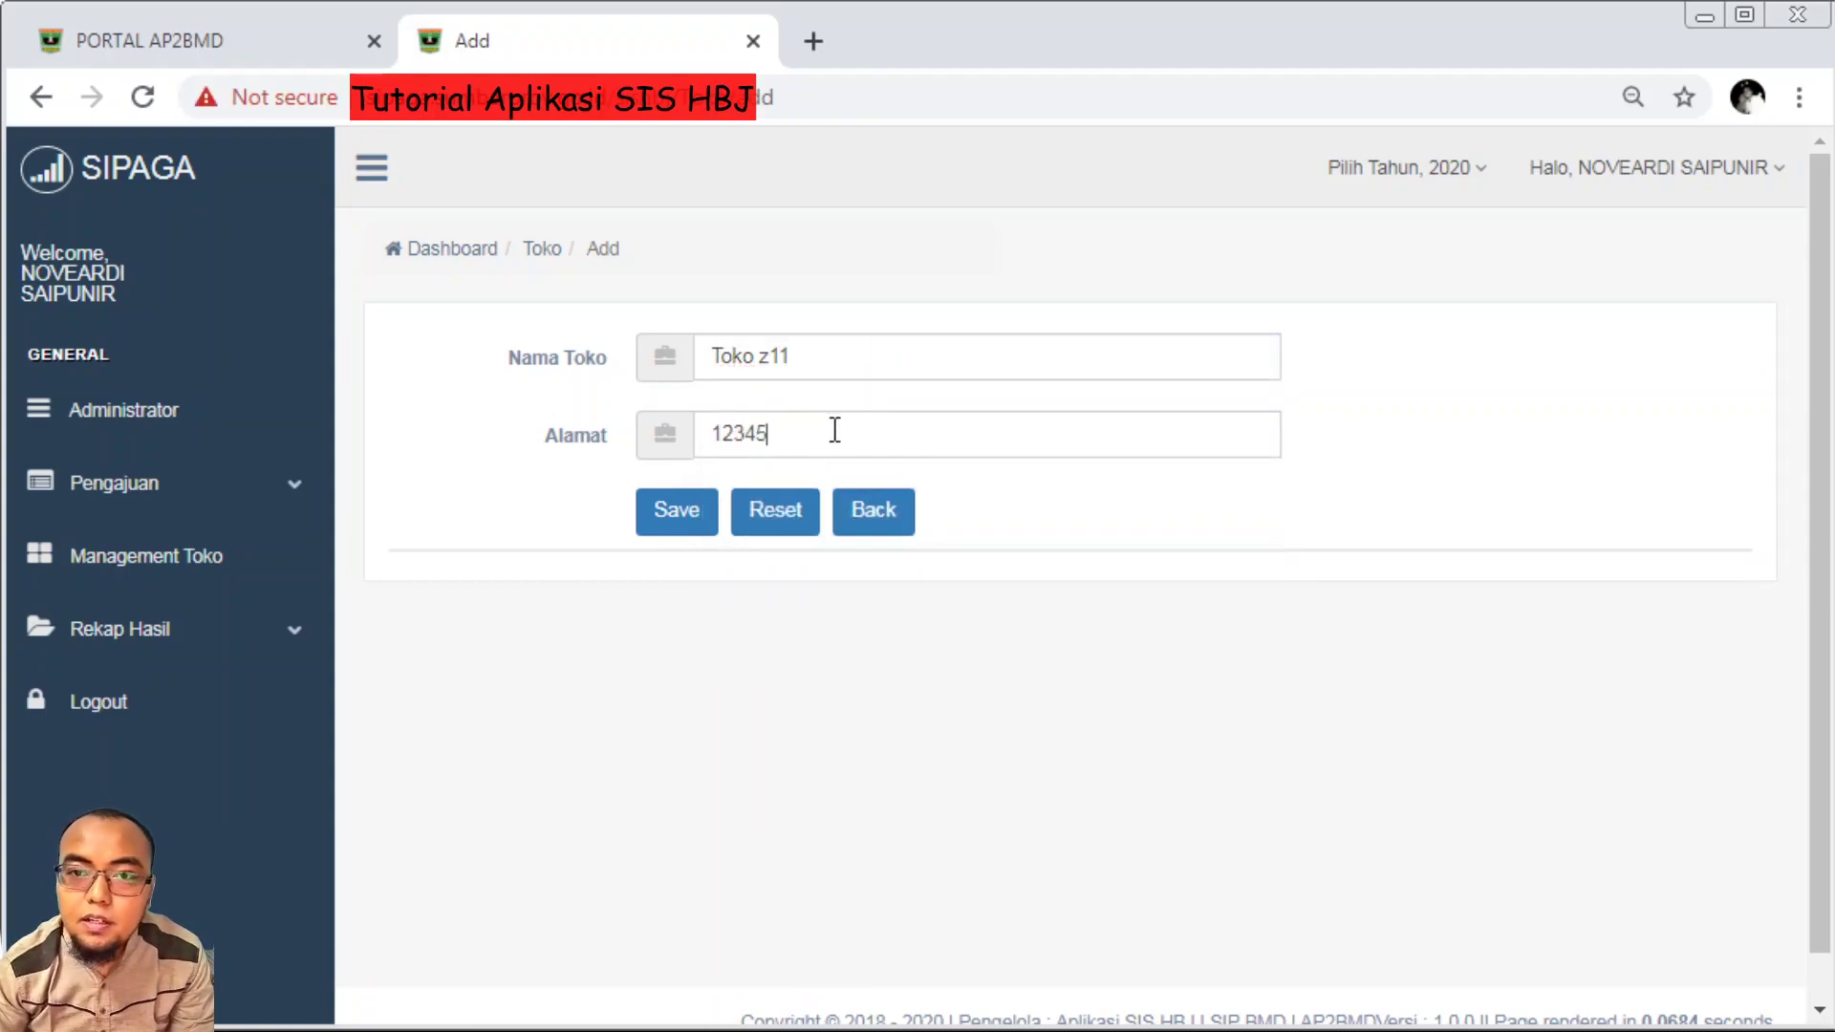
{"action": "left_click", "coordinate": [676, 513]}
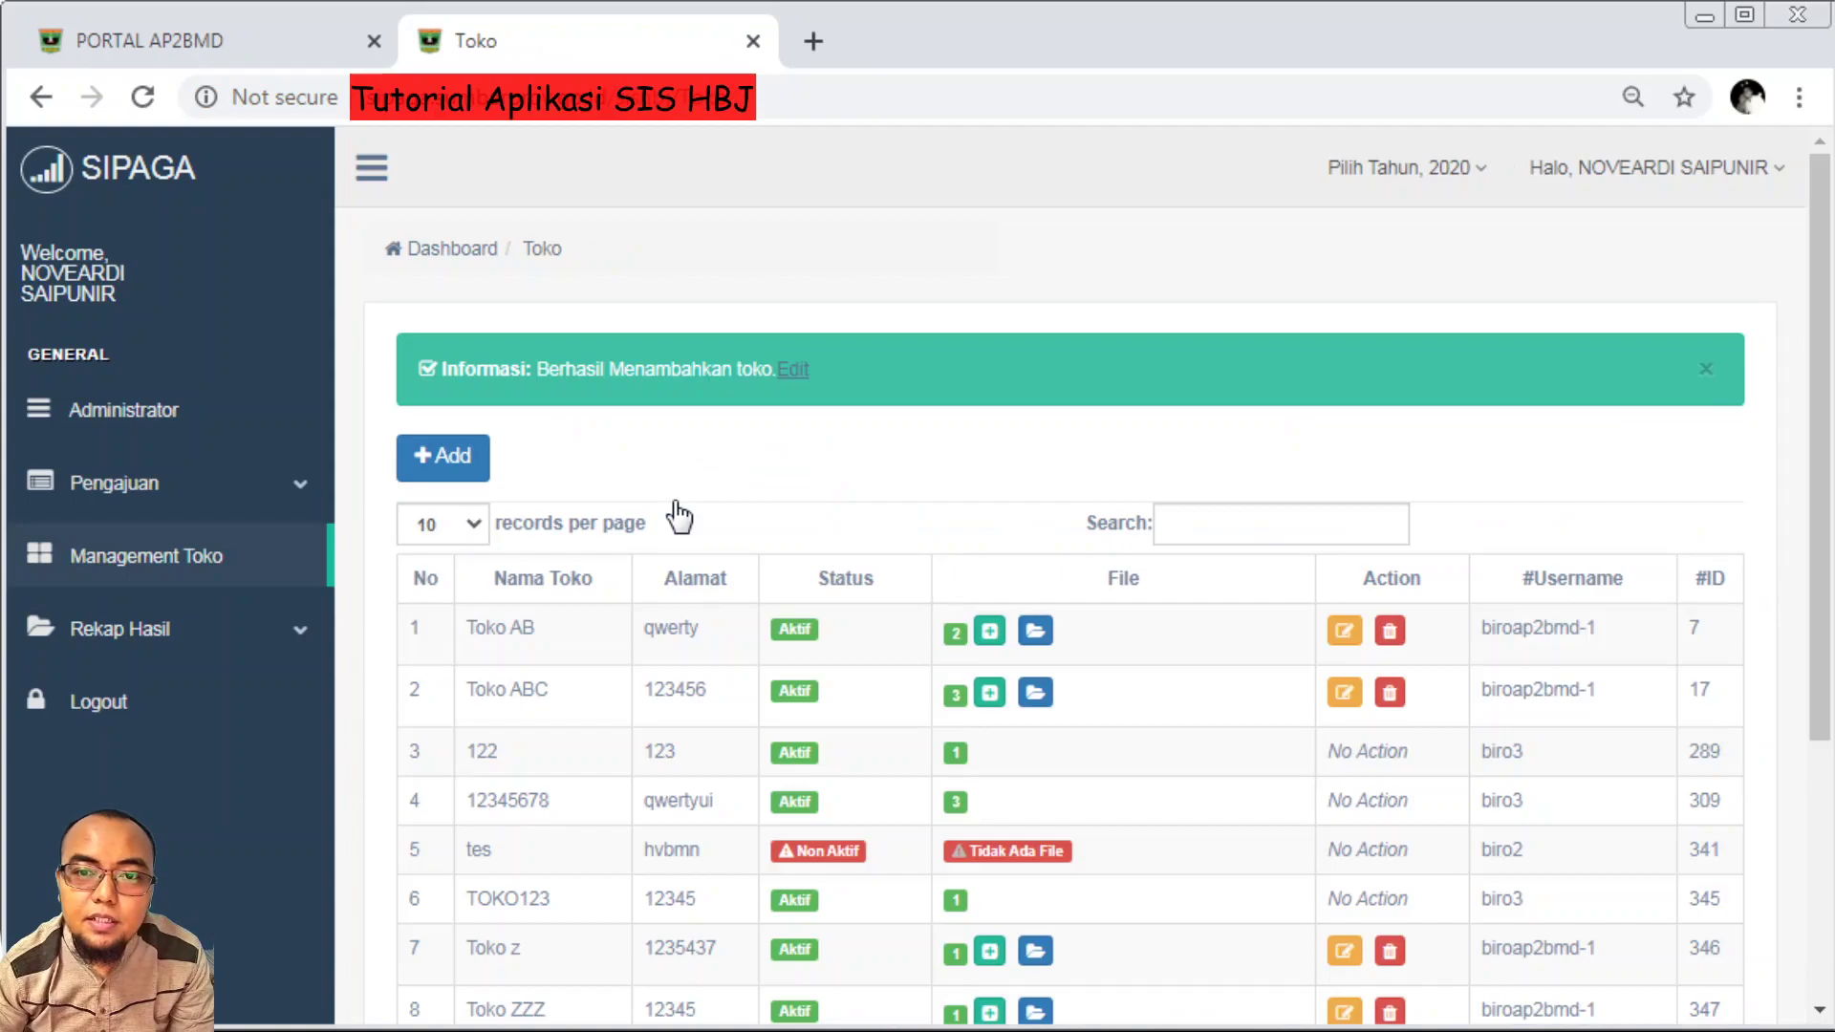
Check the status and file columns of Toko z11 in the store list
{"action": "scroll", "coordinate": [828, 615], "scroll_direction": "down", "scroll_amount": 3}
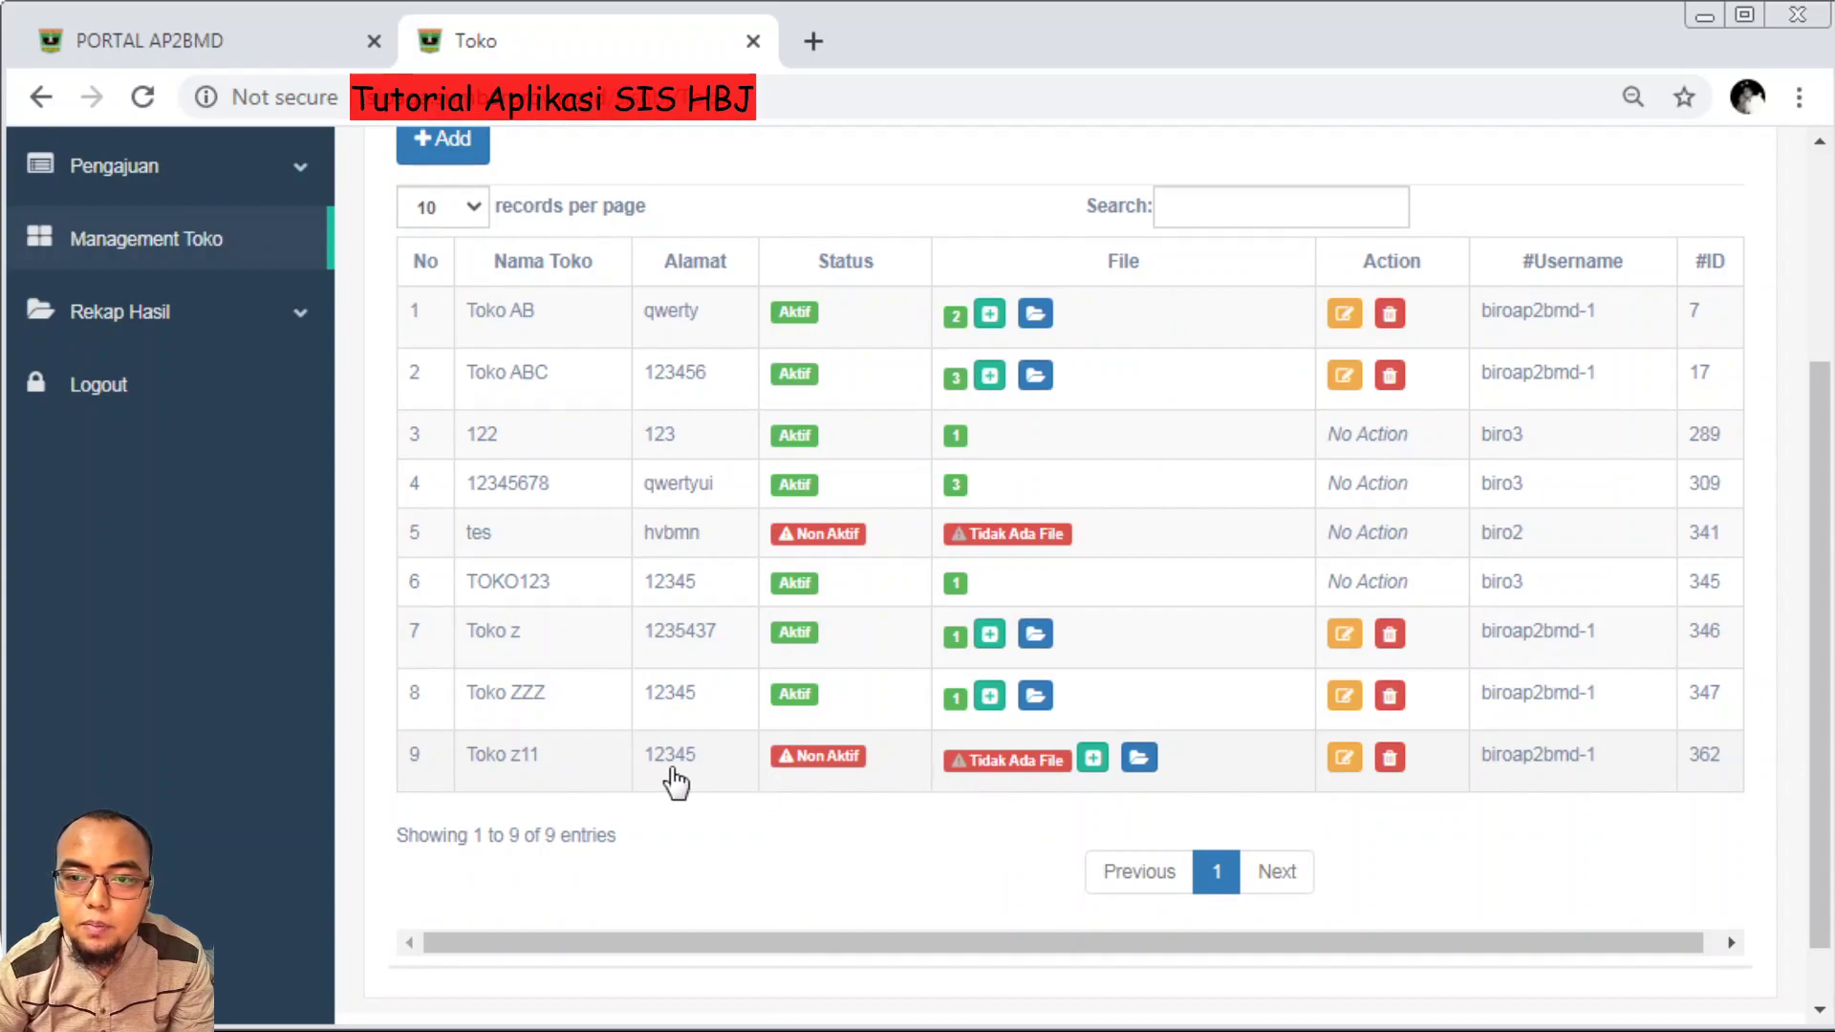
{"action": "scroll", "coordinate": [955, 498], "scroll_direction": "up", "scroll_amount": 2}
{"action": "scroll", "coordinate": [755, 847], "scroll_direction": "down", "scroll_amount": 2}
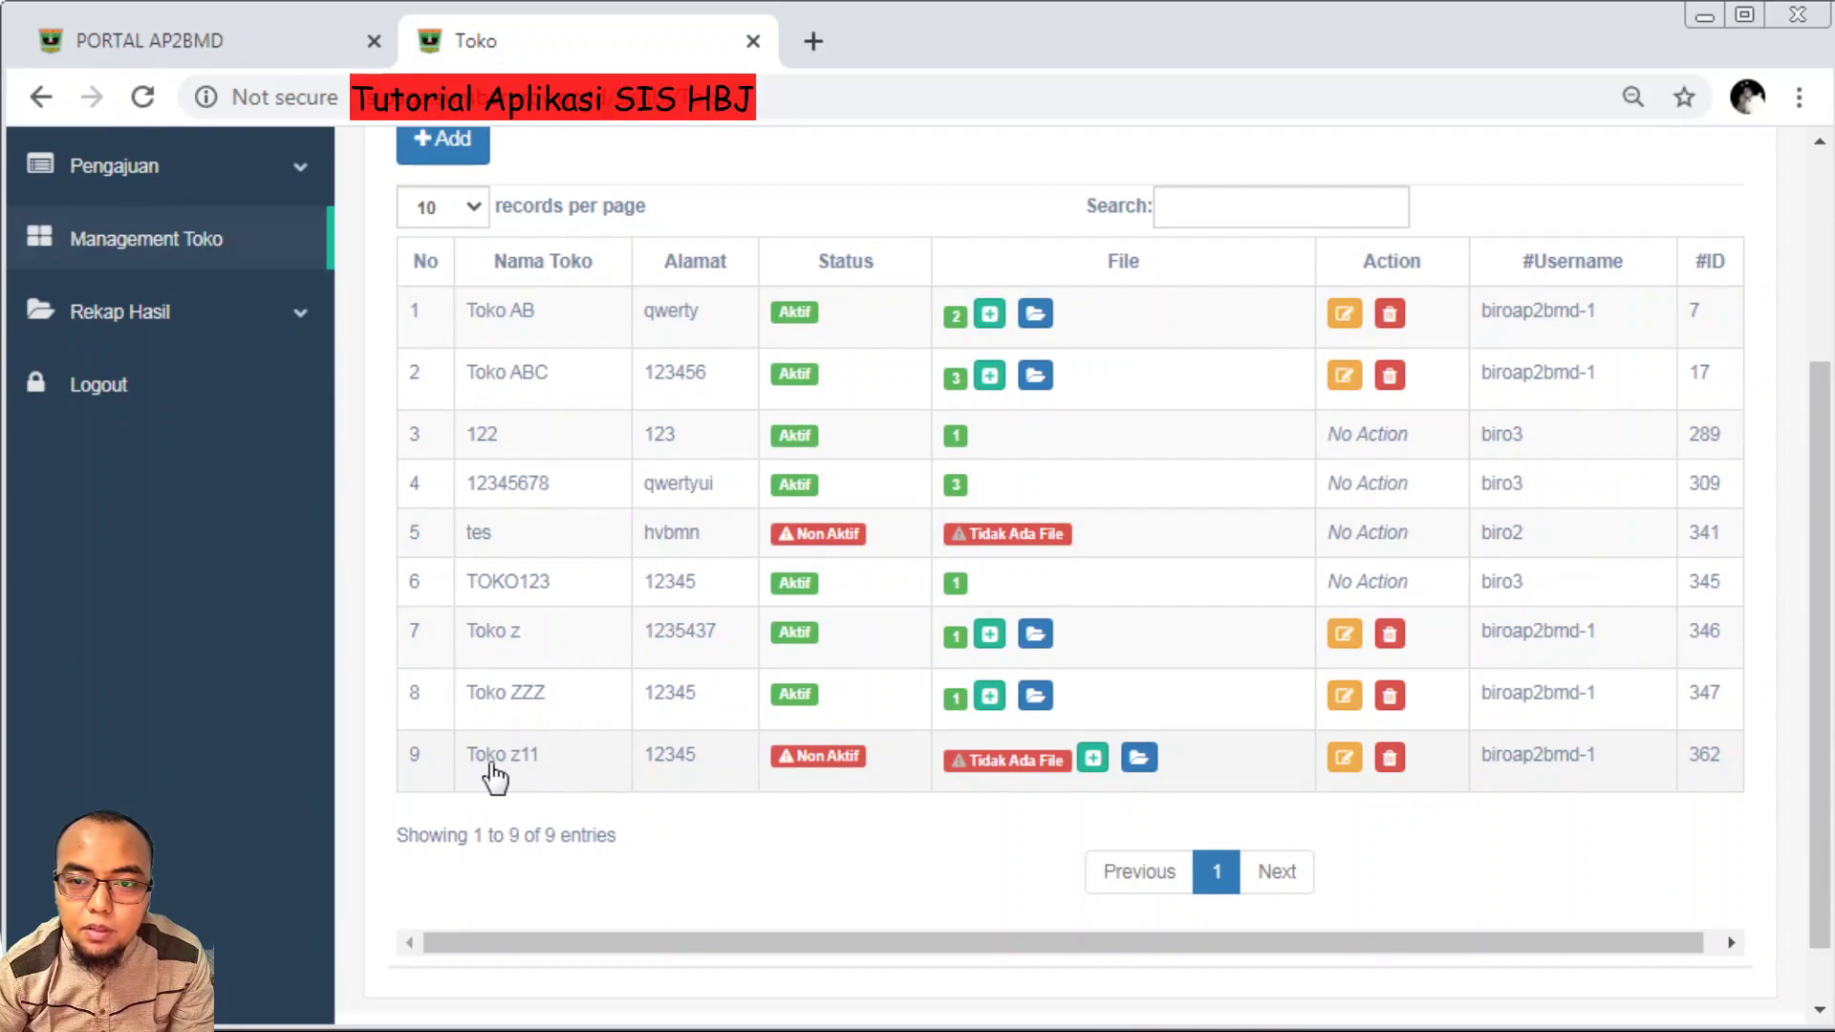
{"action": "left_click", "coordinate": [1092, 757]}
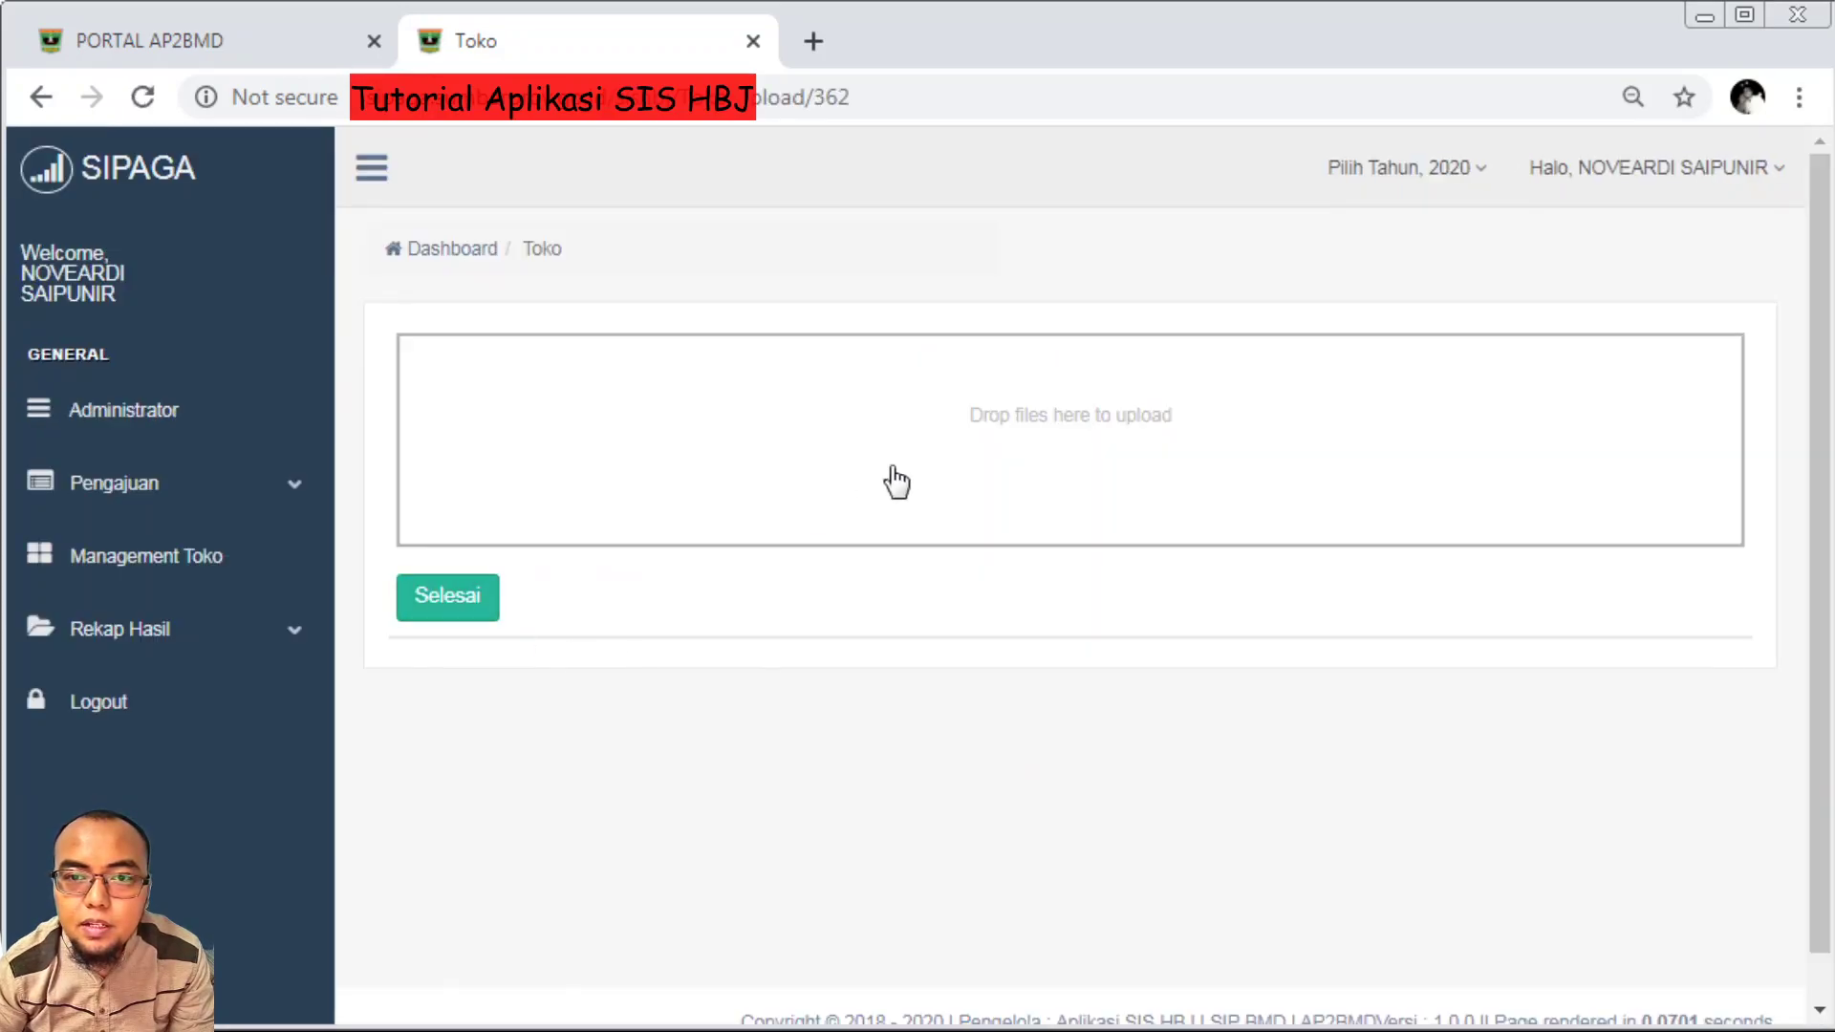
{"action": "left_click", "coordinate": [1042, 425]}
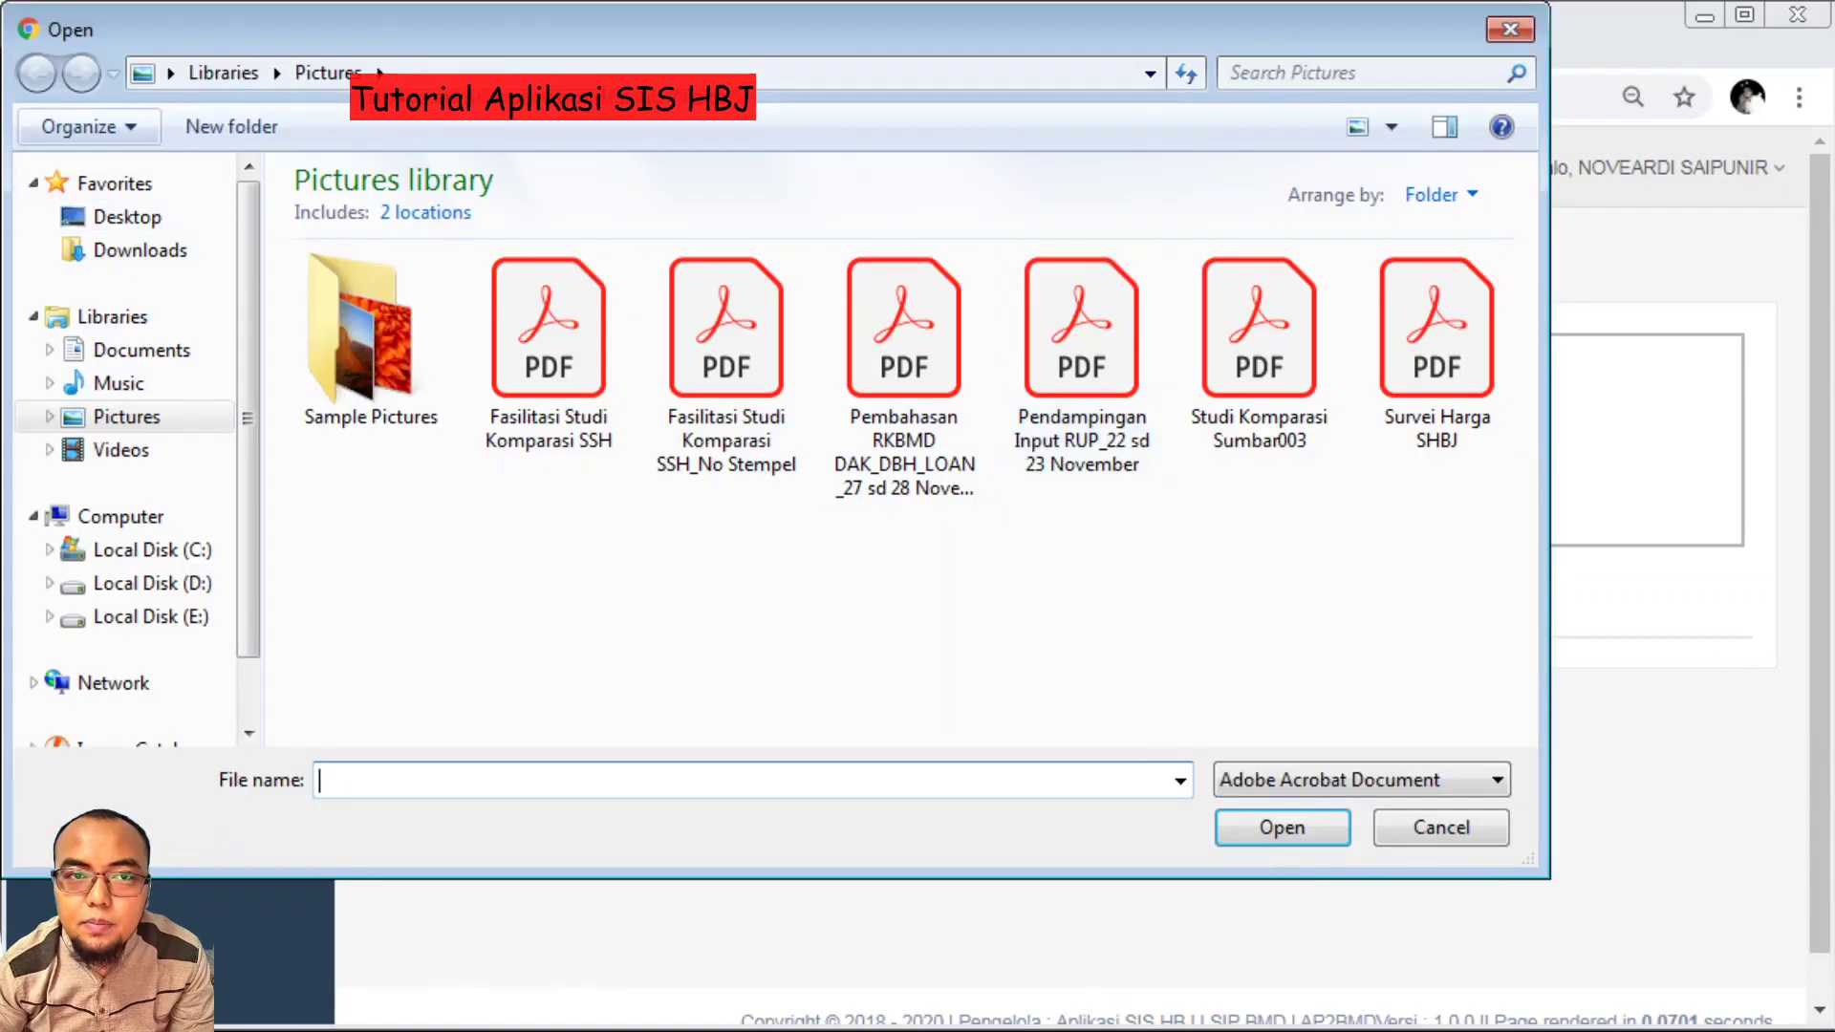
{"action": "key", "text": "Escape"}
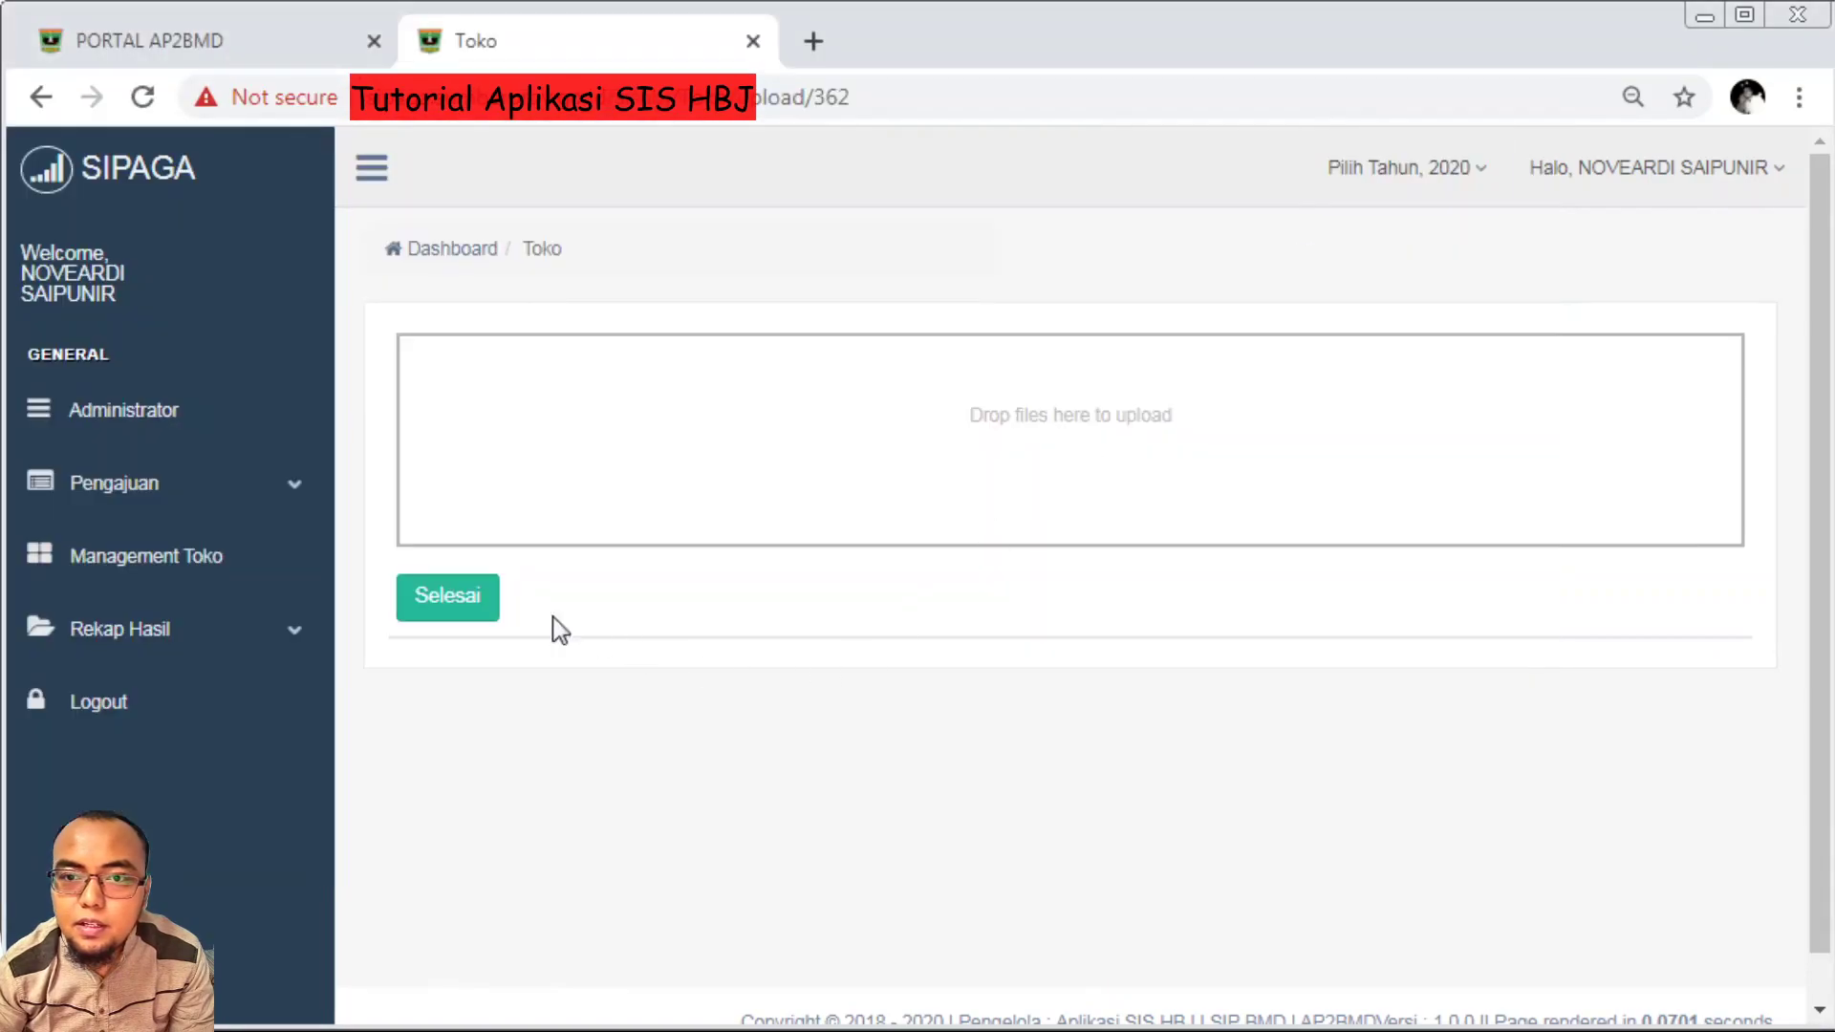
{"action": "left_click", "coordinate": [40, 97]}
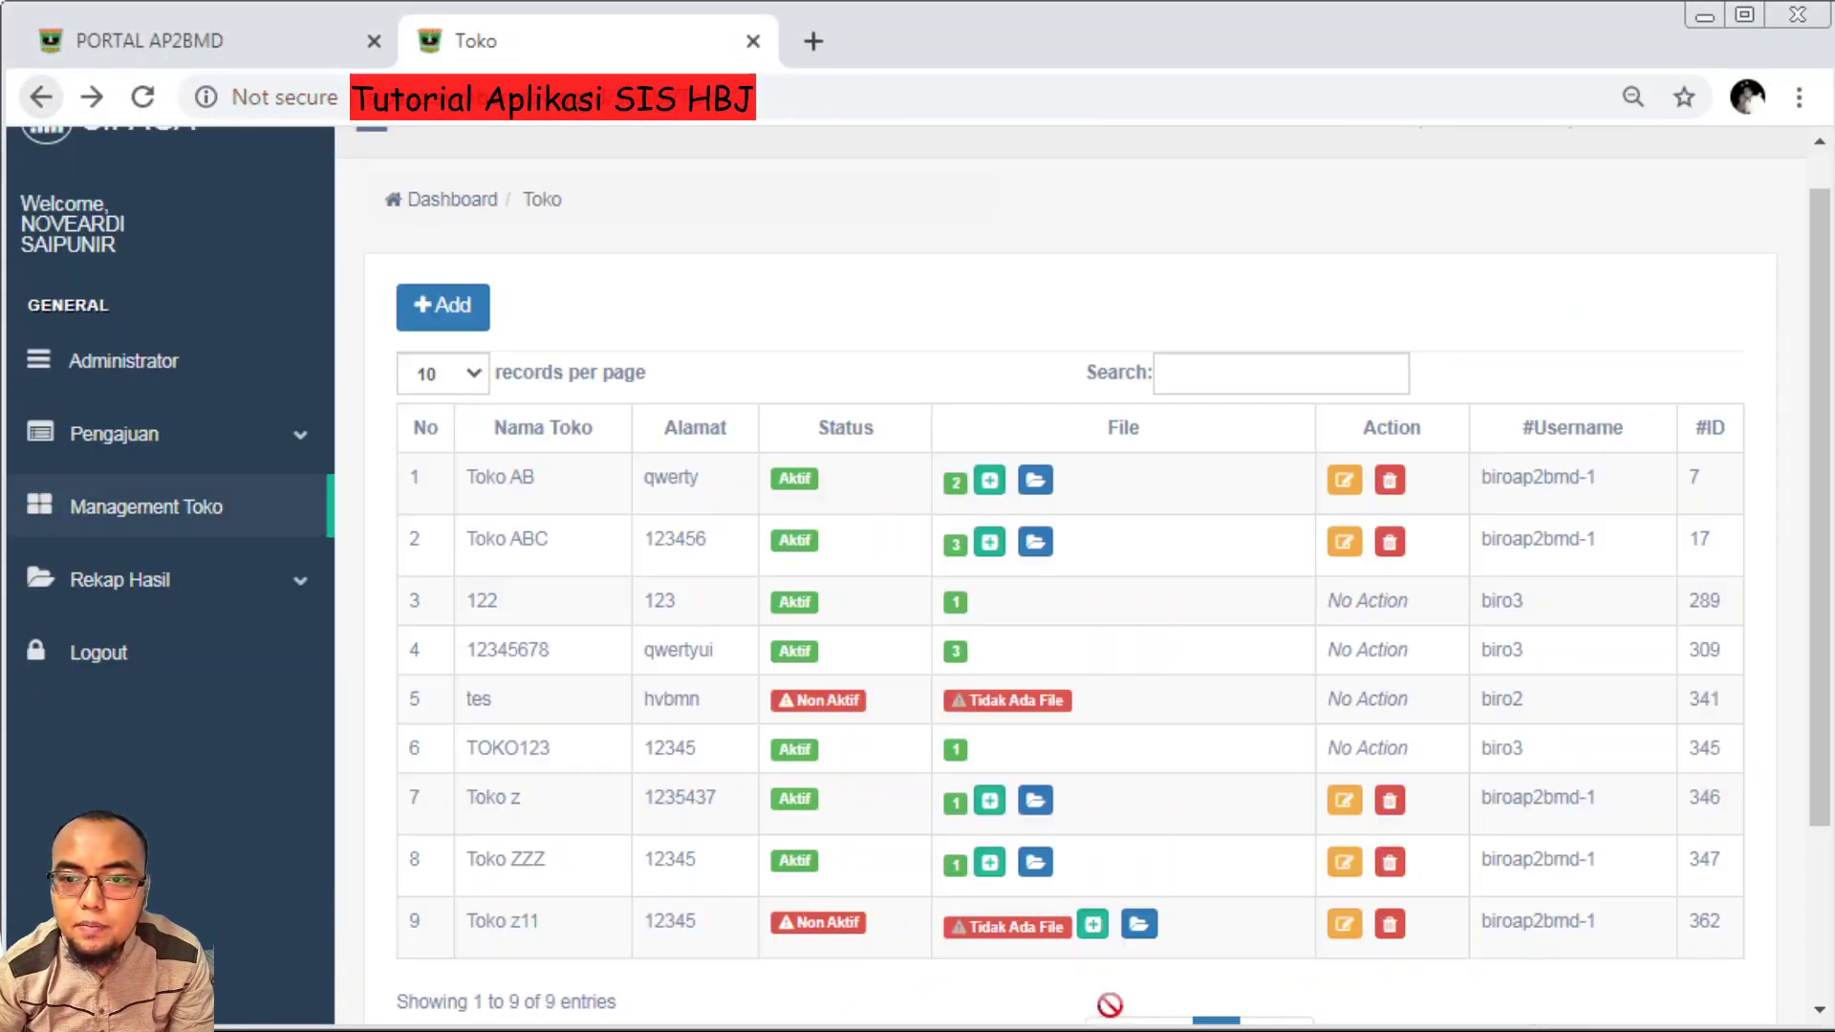
Try to upload the PDF "Pendampingan Input RUP_22 sd 23 November" for Toko z11 and finish the upload
{"action": "left_click", "coordinate": [1091, 927]}
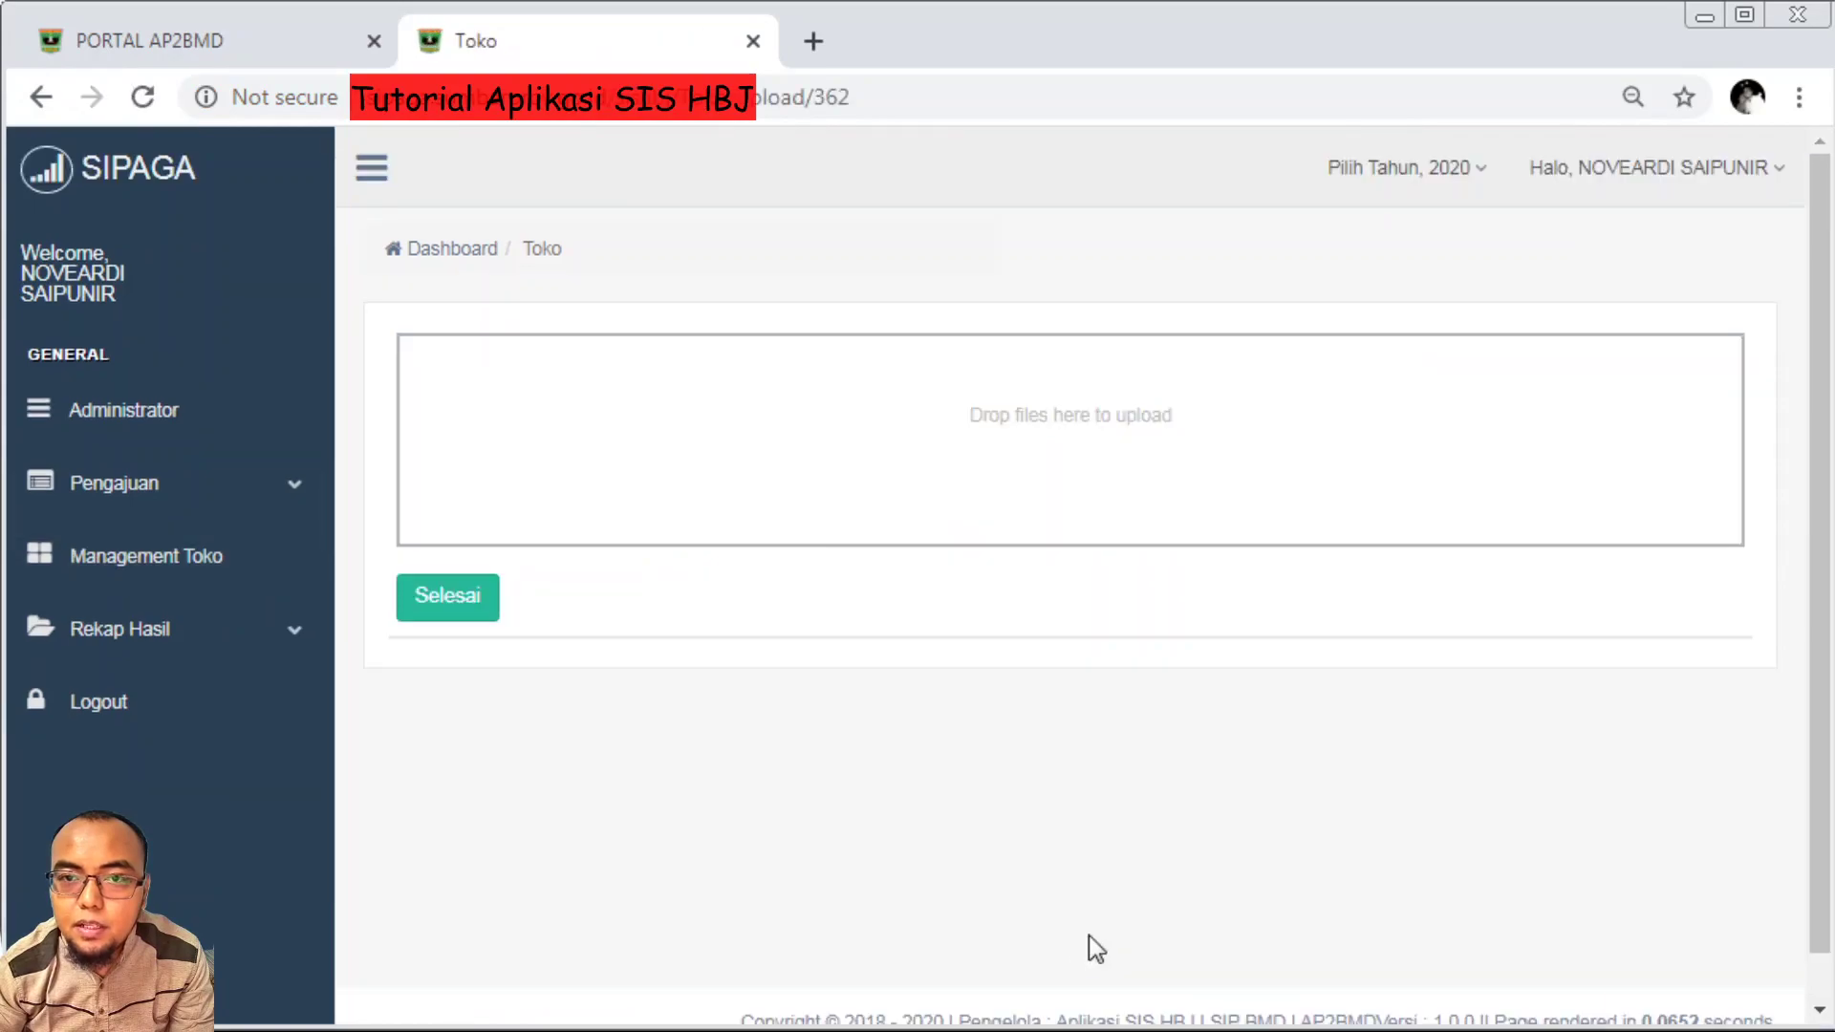
{"action": "left_click", "coordinate": [1074, 429]}
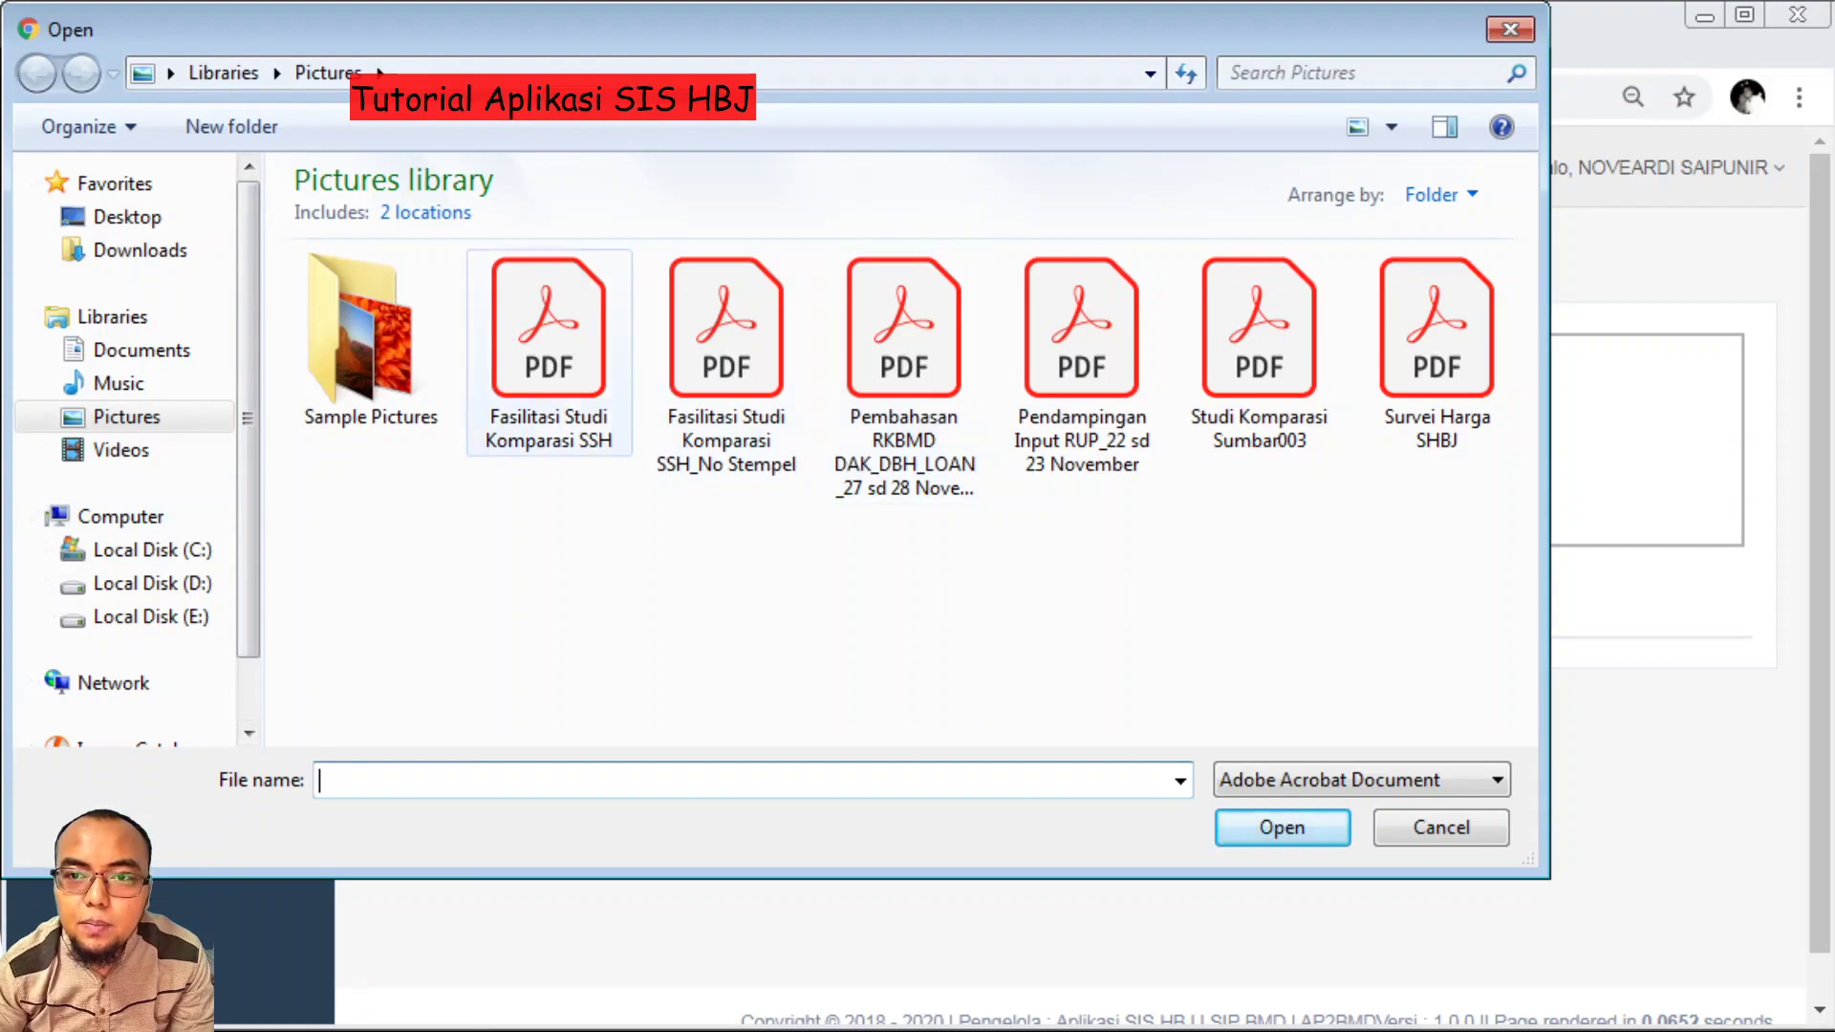
{"action": "left_click", "coordinate": [1081, 363]}
{"action": "left_click", "coordinate": [1280, 828]}
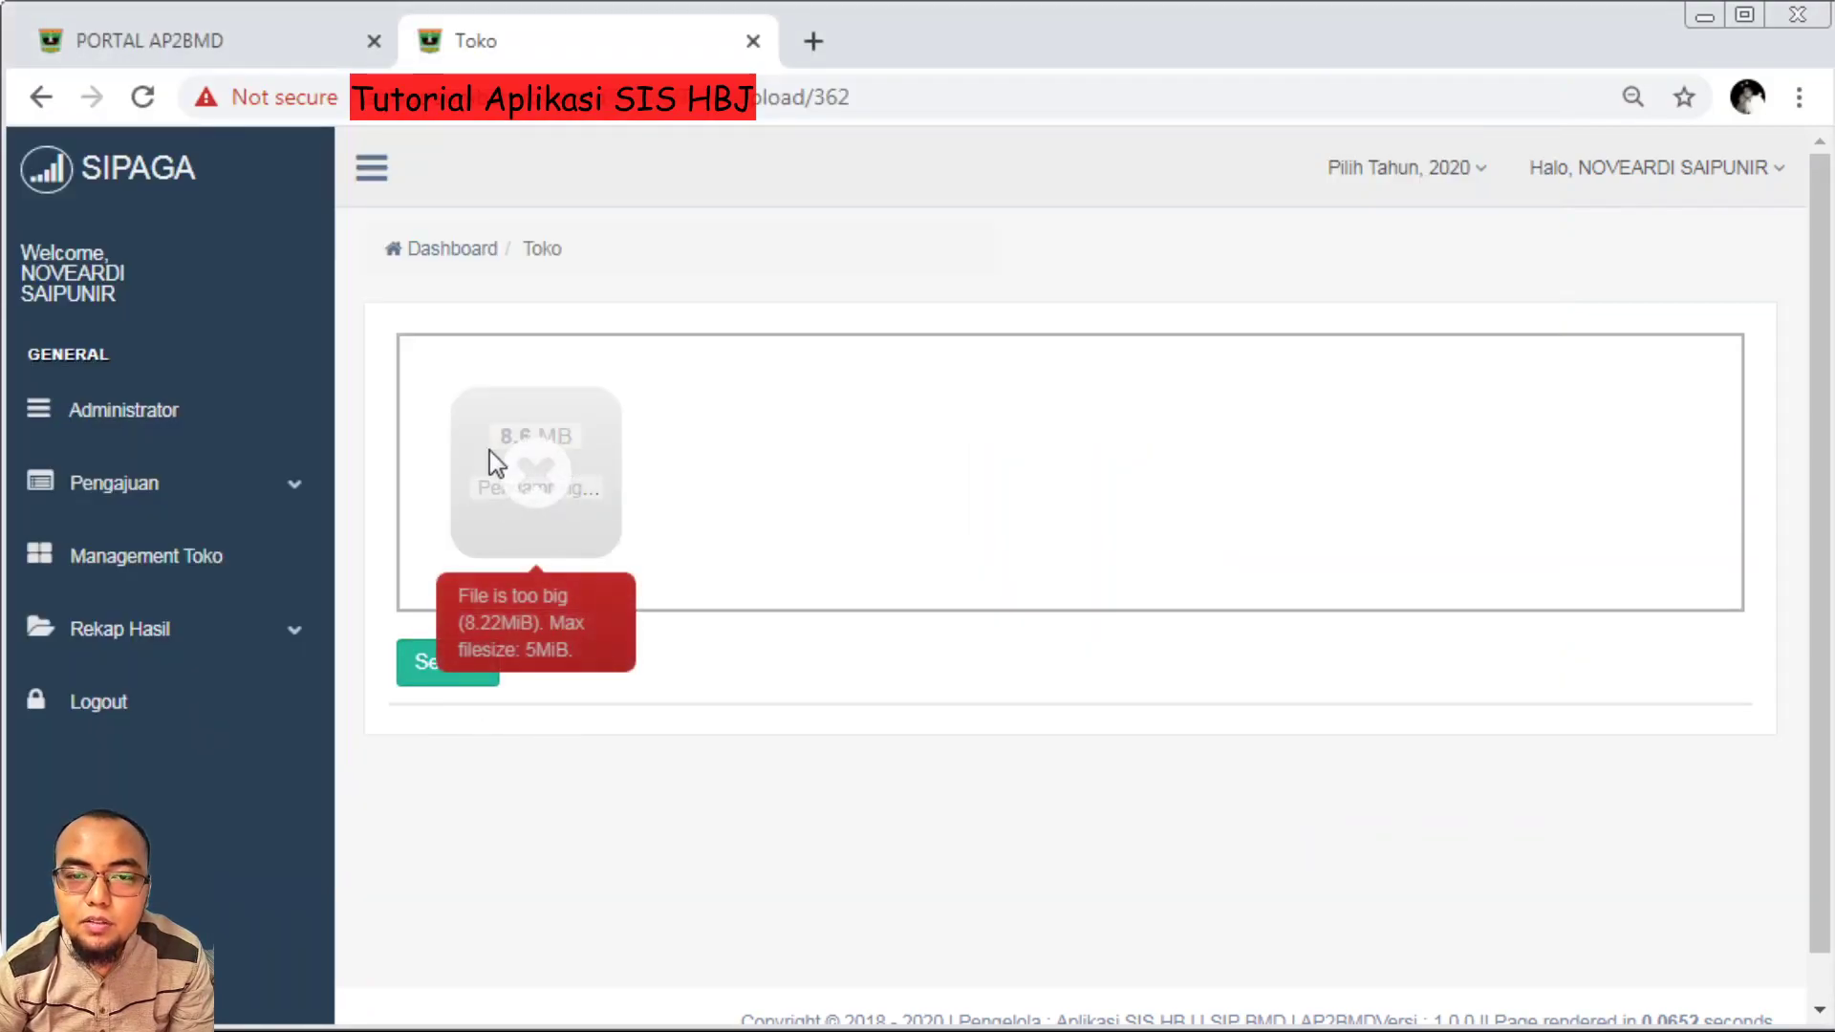
{"action": "left_click", "coordinate": [426, 668]}
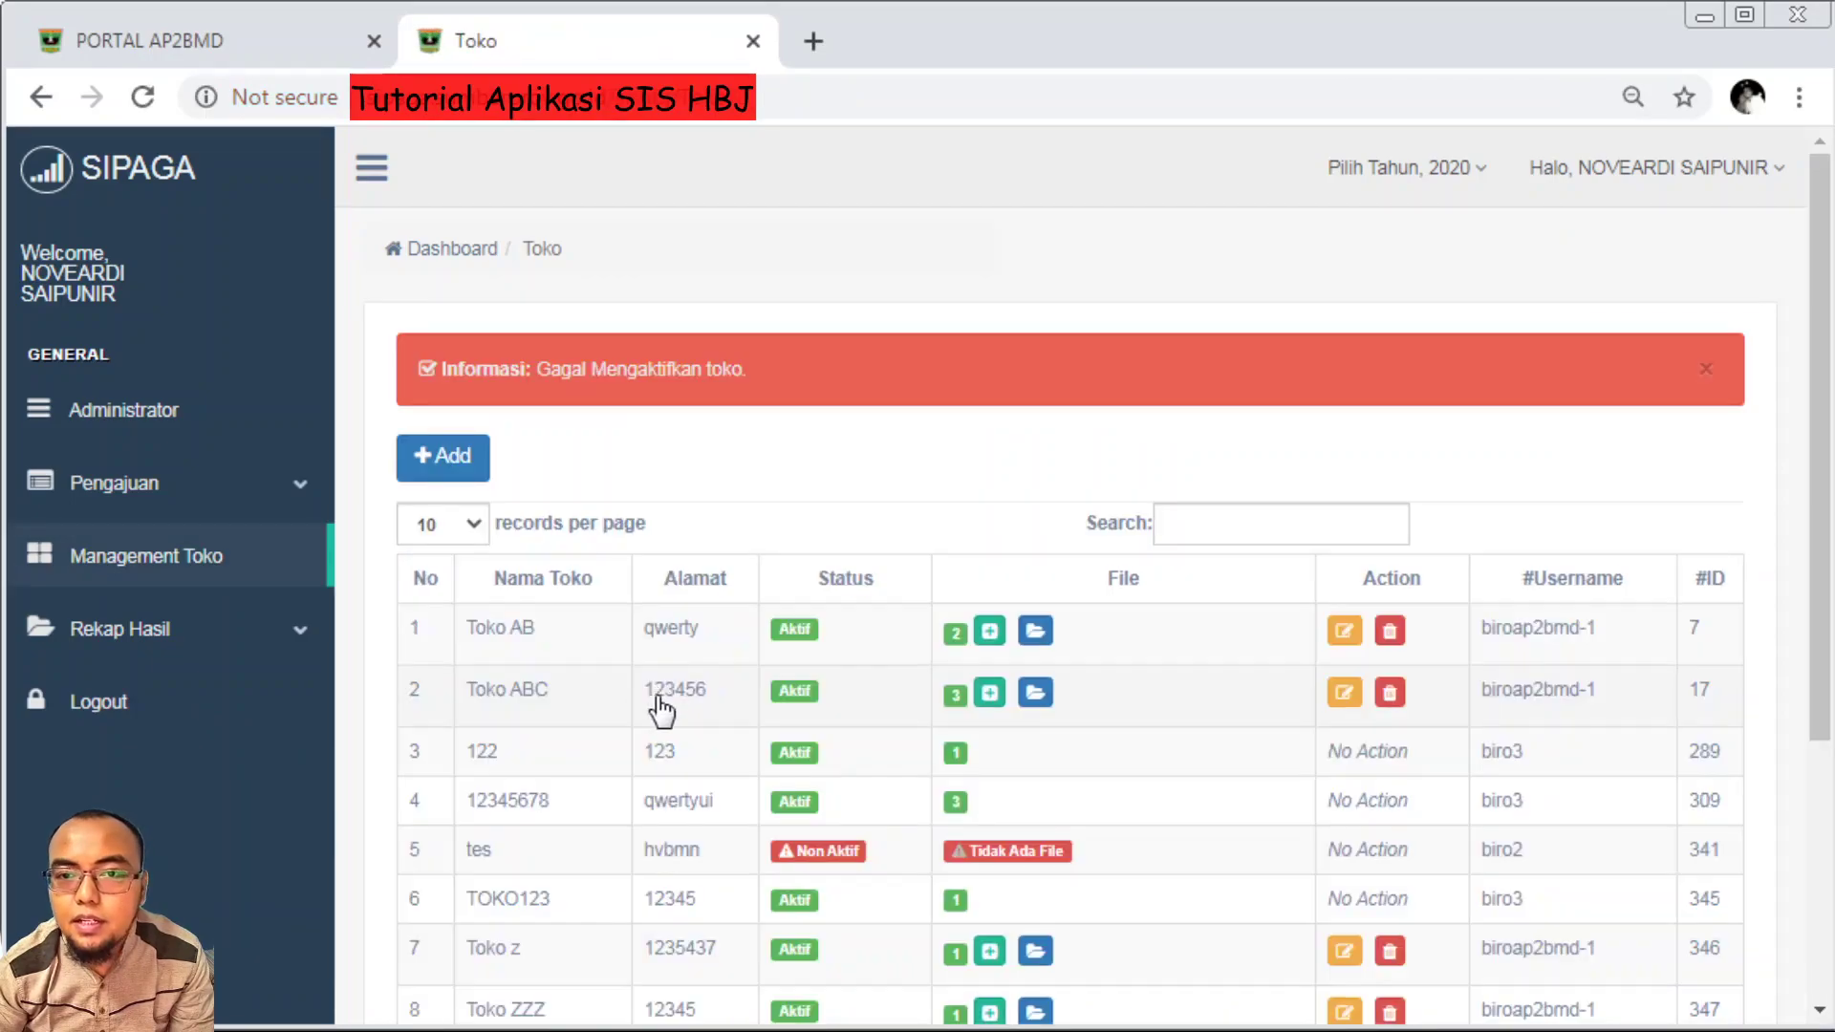
Try to upload the PDF "Fasilitasi Studi Komparasi SSH" for Toko z11 and finish the upload
{"action": "scroll", "coordinate": [735, 470], "scroll_direction": "down", "scroll_amount": 2}
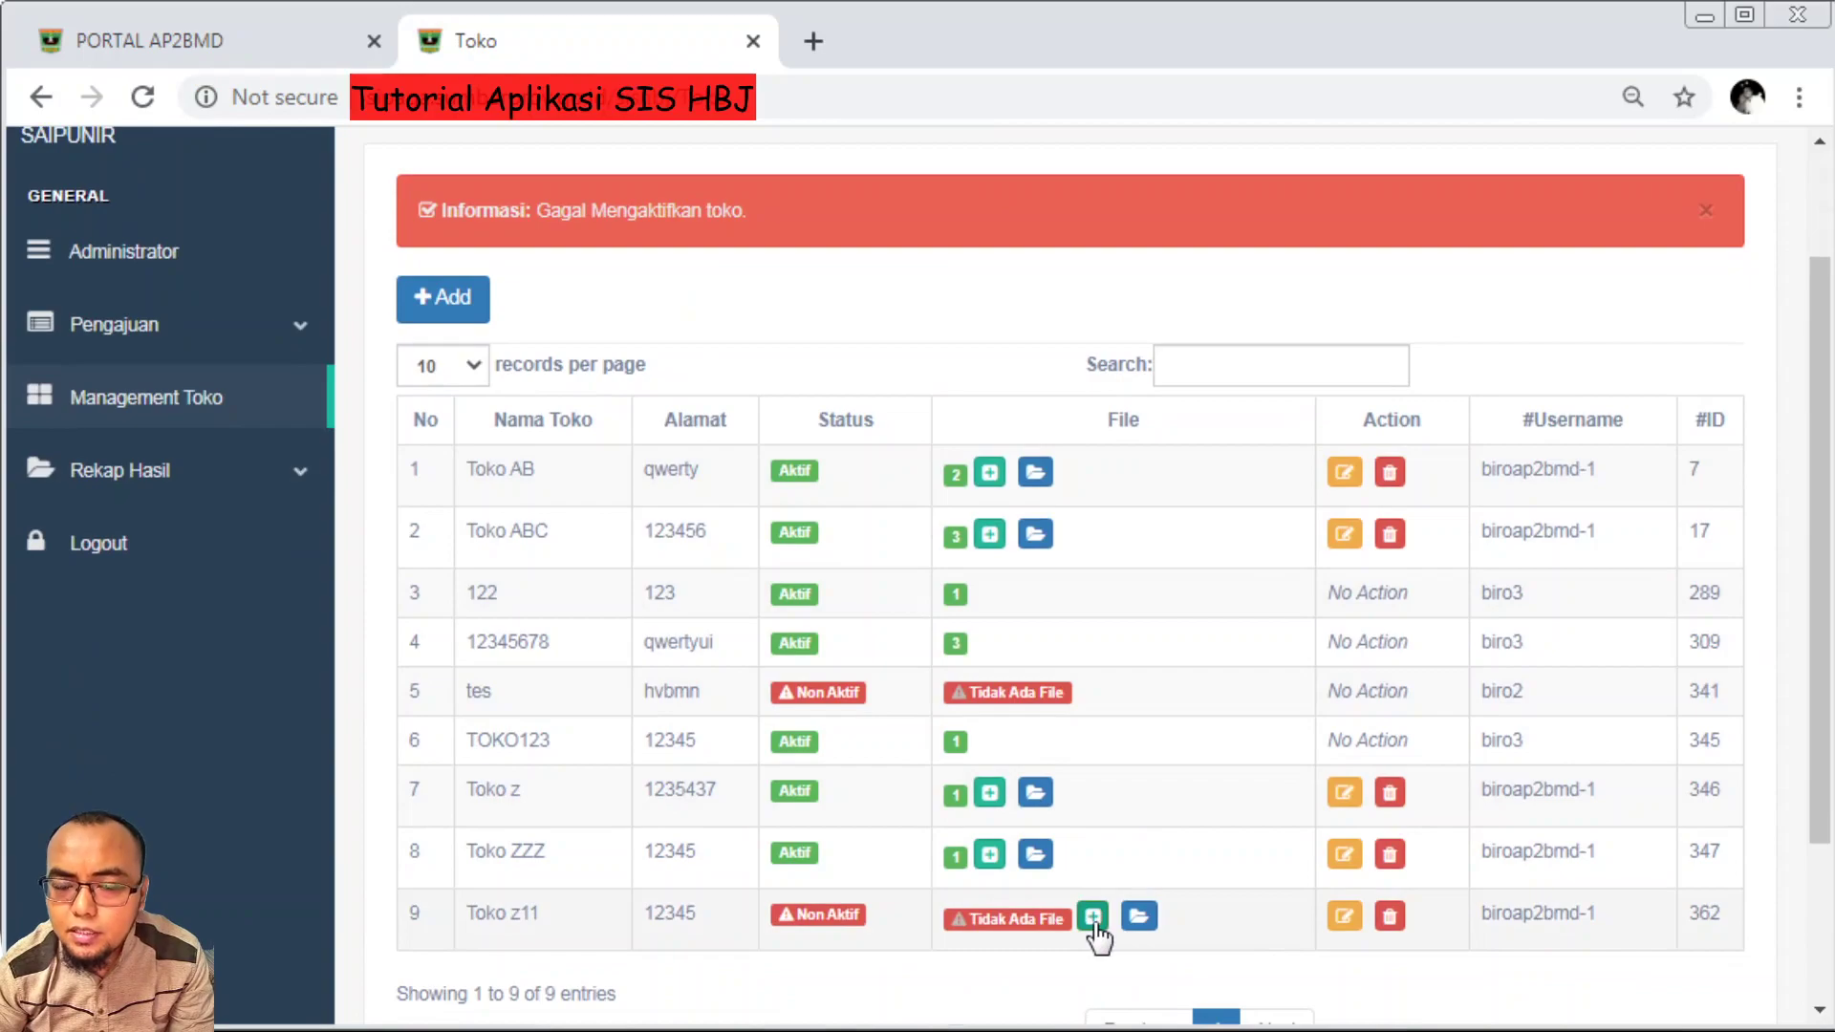
{"action": "left_click", "coordinate": [1094, 918]}
{"action": "left_click", "coordinate": [1037, 475]}
{"action": "left_click", "coordinate": [549, 344]}
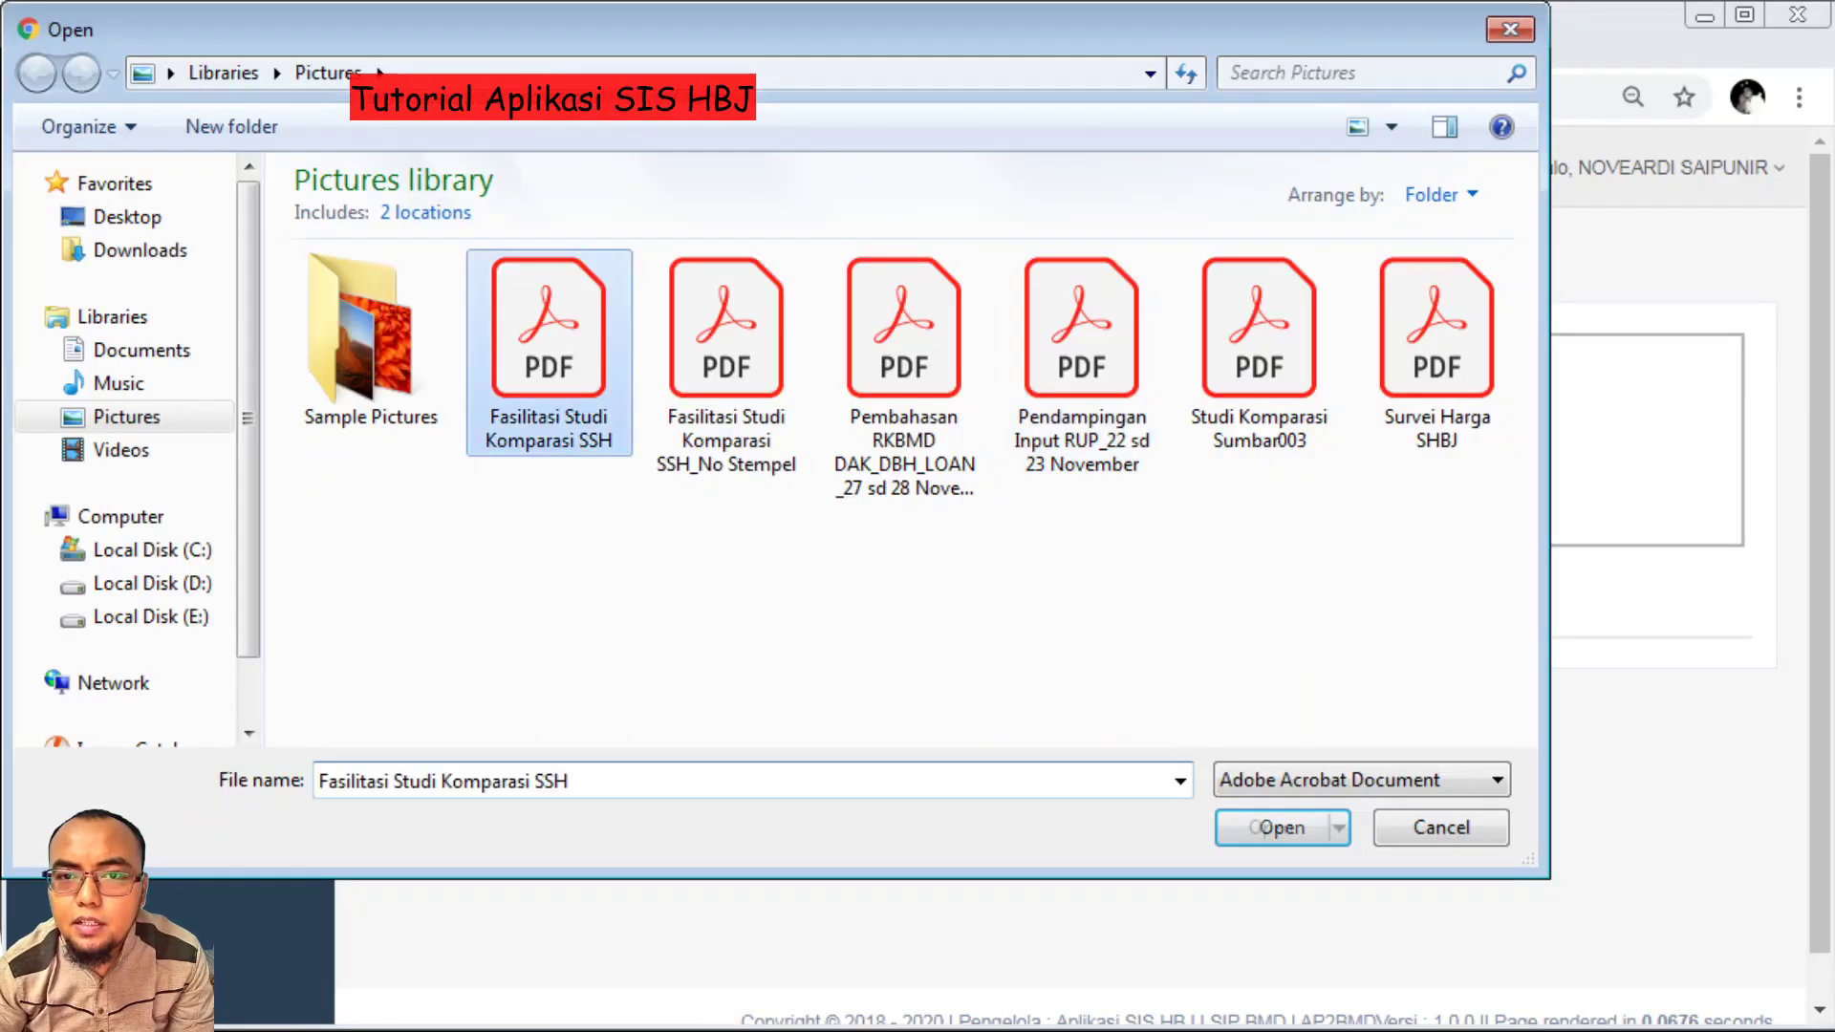
{"action": "left_click", "coordinate": [1243, 827]}
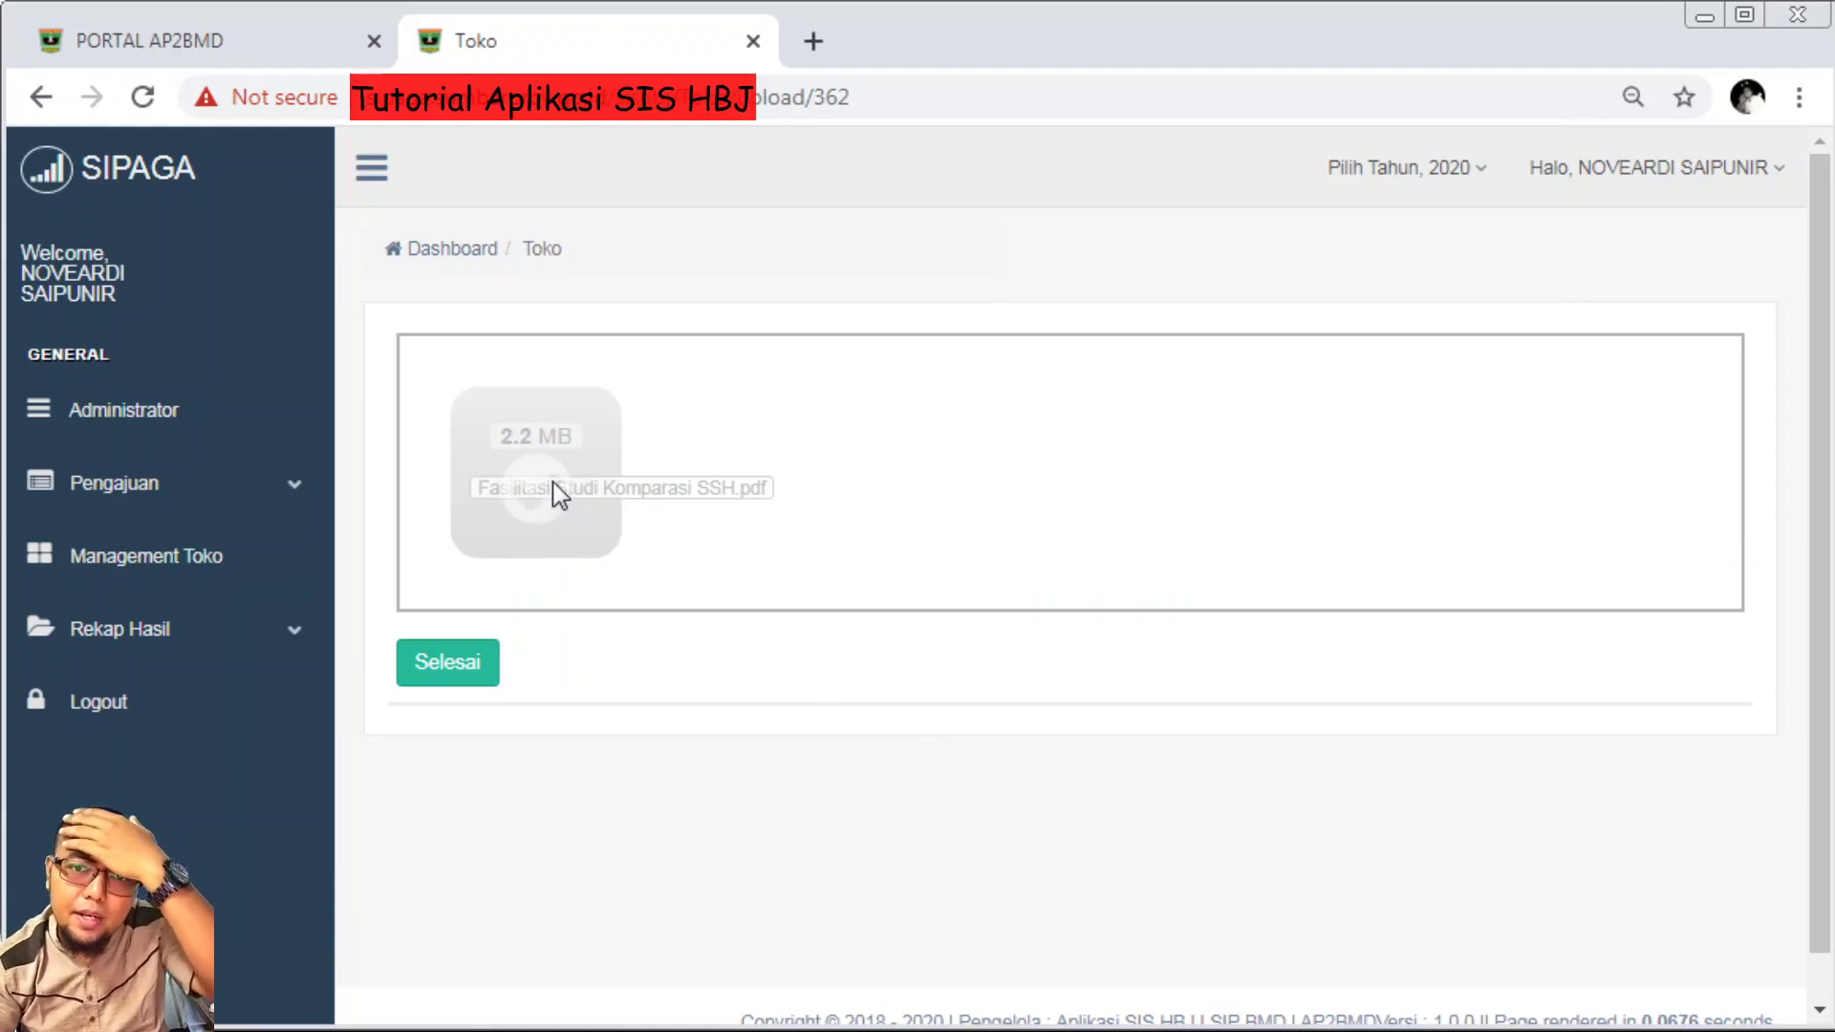
{"action": "left_click", "coordinate": [449, 664]}
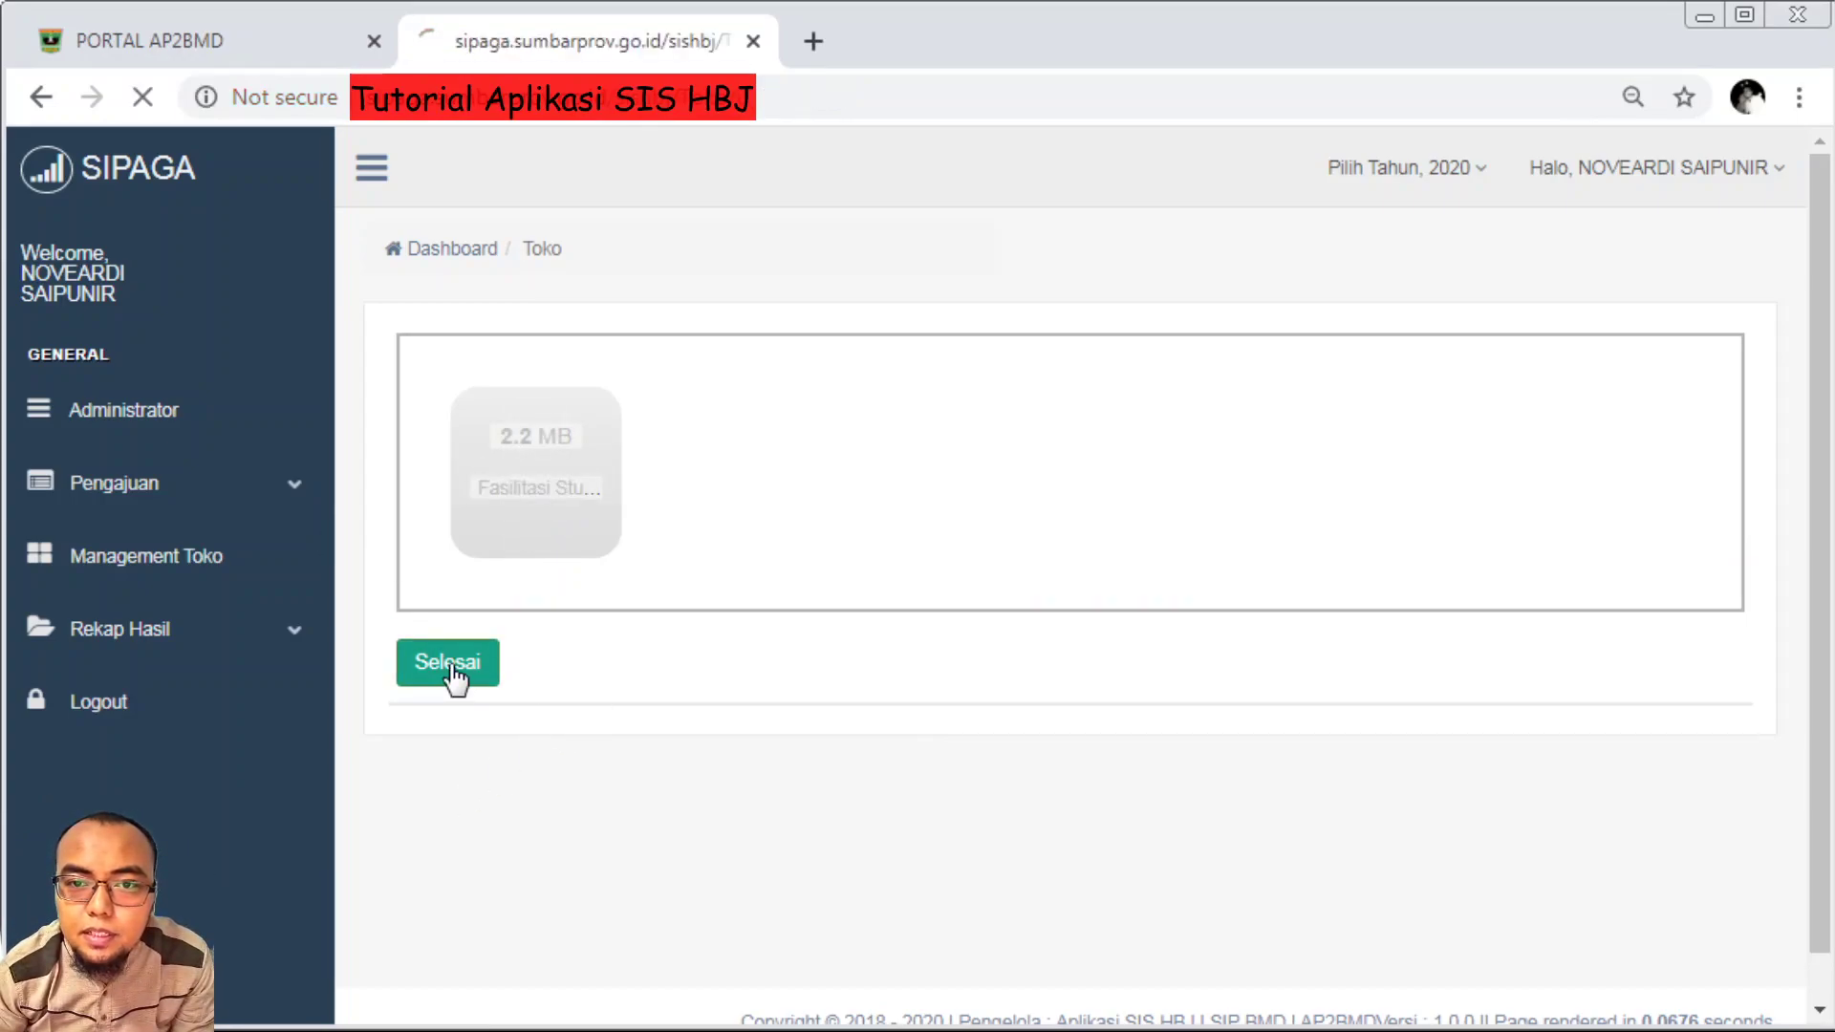
Upload the PDF "Studi Komparasi Sumbar003" as the supporting file for Toko z11 and finish the upload
{"action": "scroll", "coordinate": [815, 685], "scroll_direction": "down", "scroll_amount": 2}
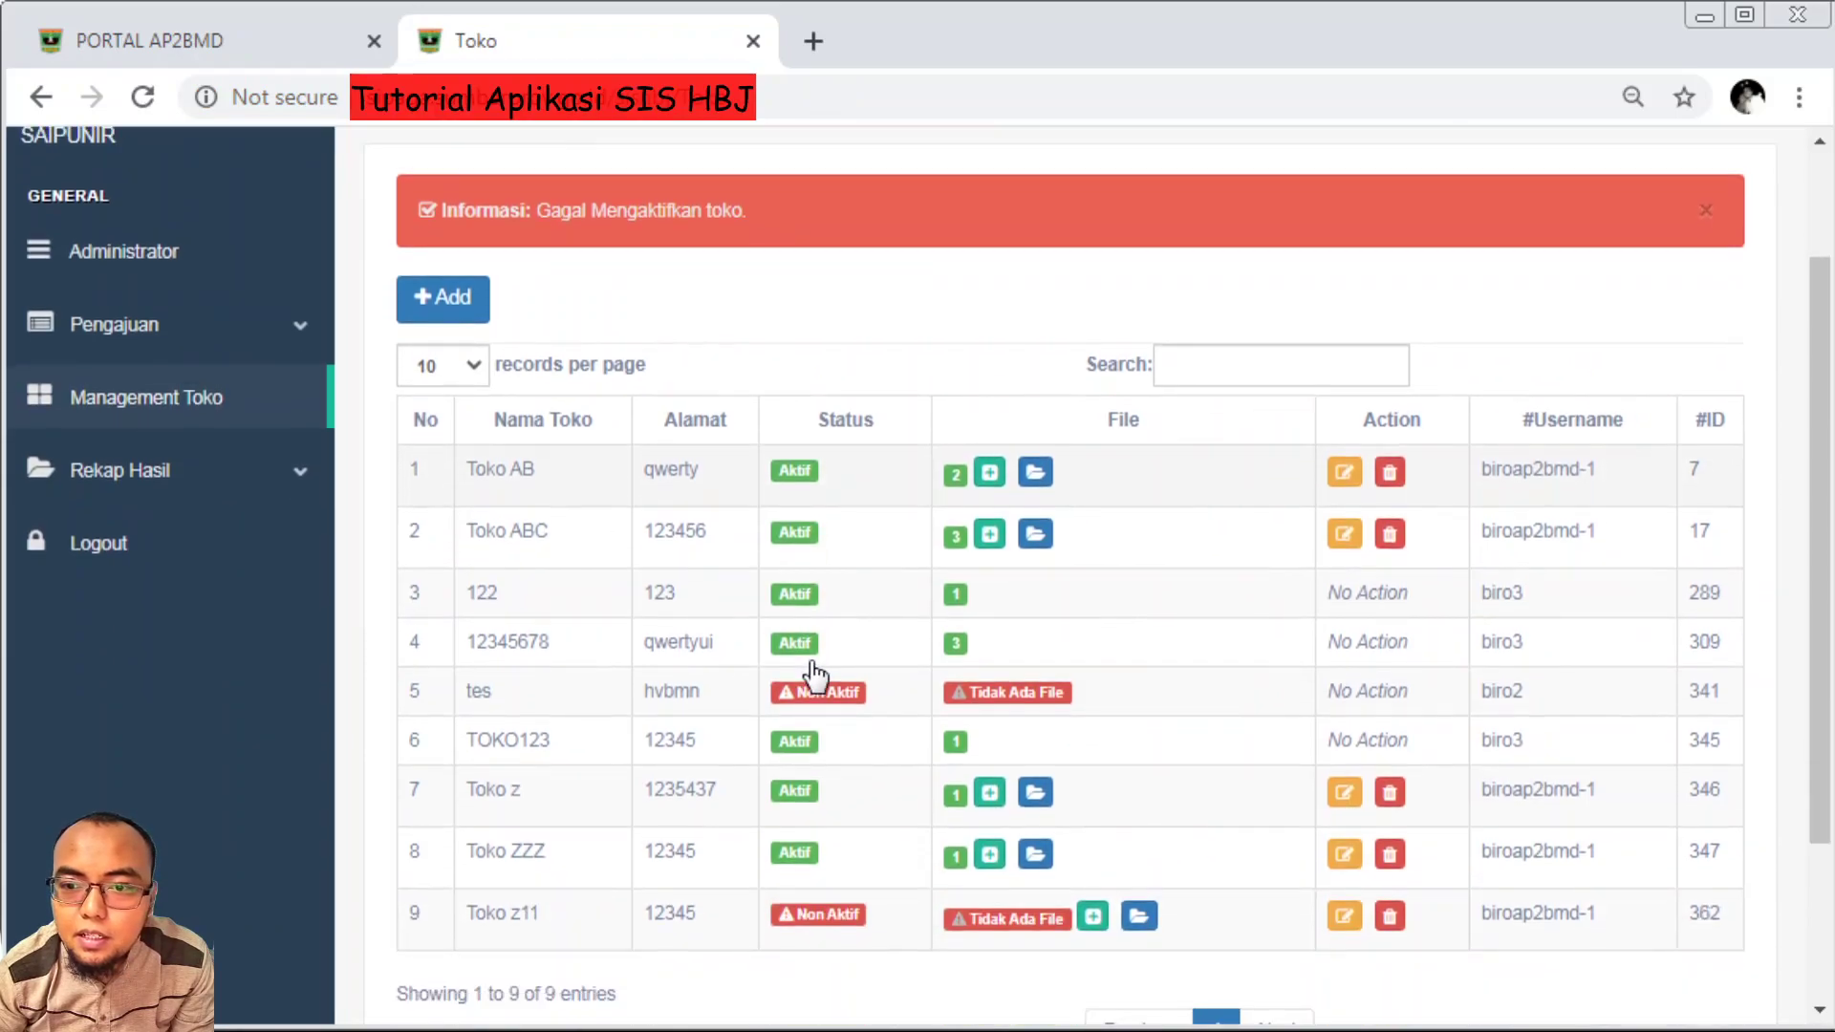
{"action": "left_click", "coordinate": [1095, 923]}
{"action": "left_click", "coordinate": [1118, 421]}
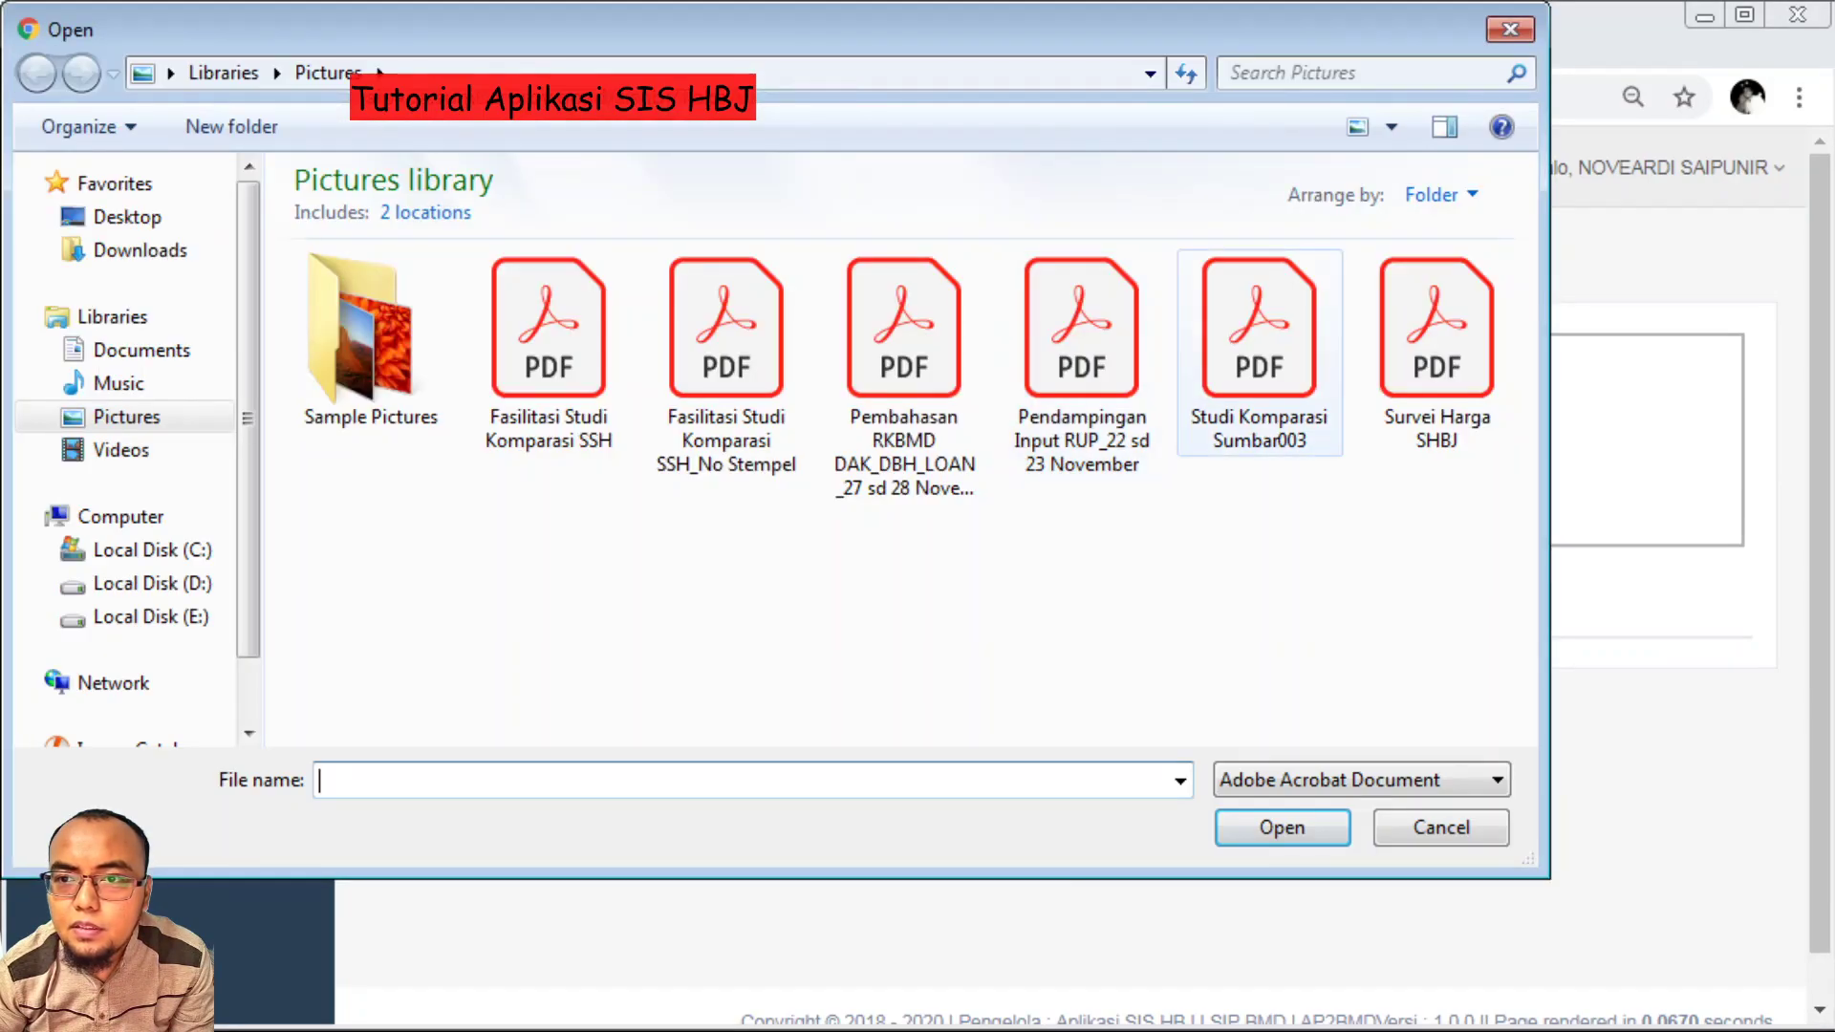
{"action": "left_click", "coordinate": [1259, 354]}
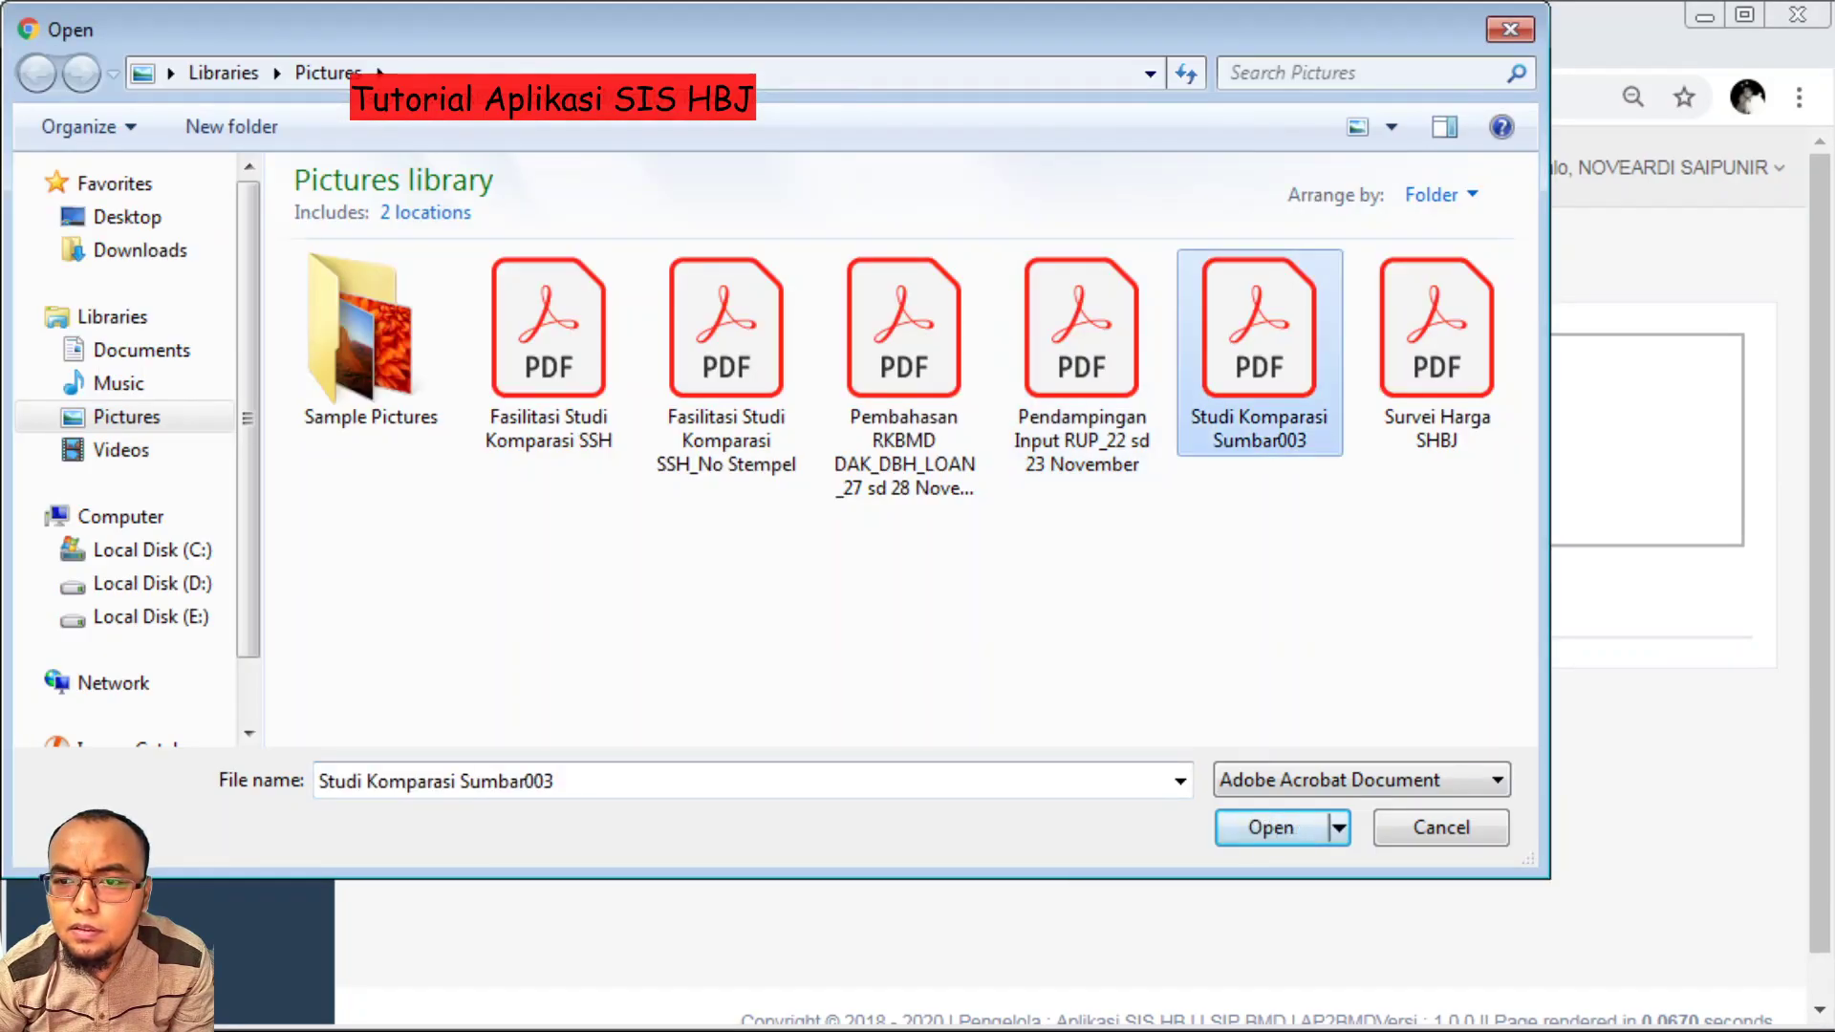
{"action": "left_click", "coordinate": [1283, 839]}
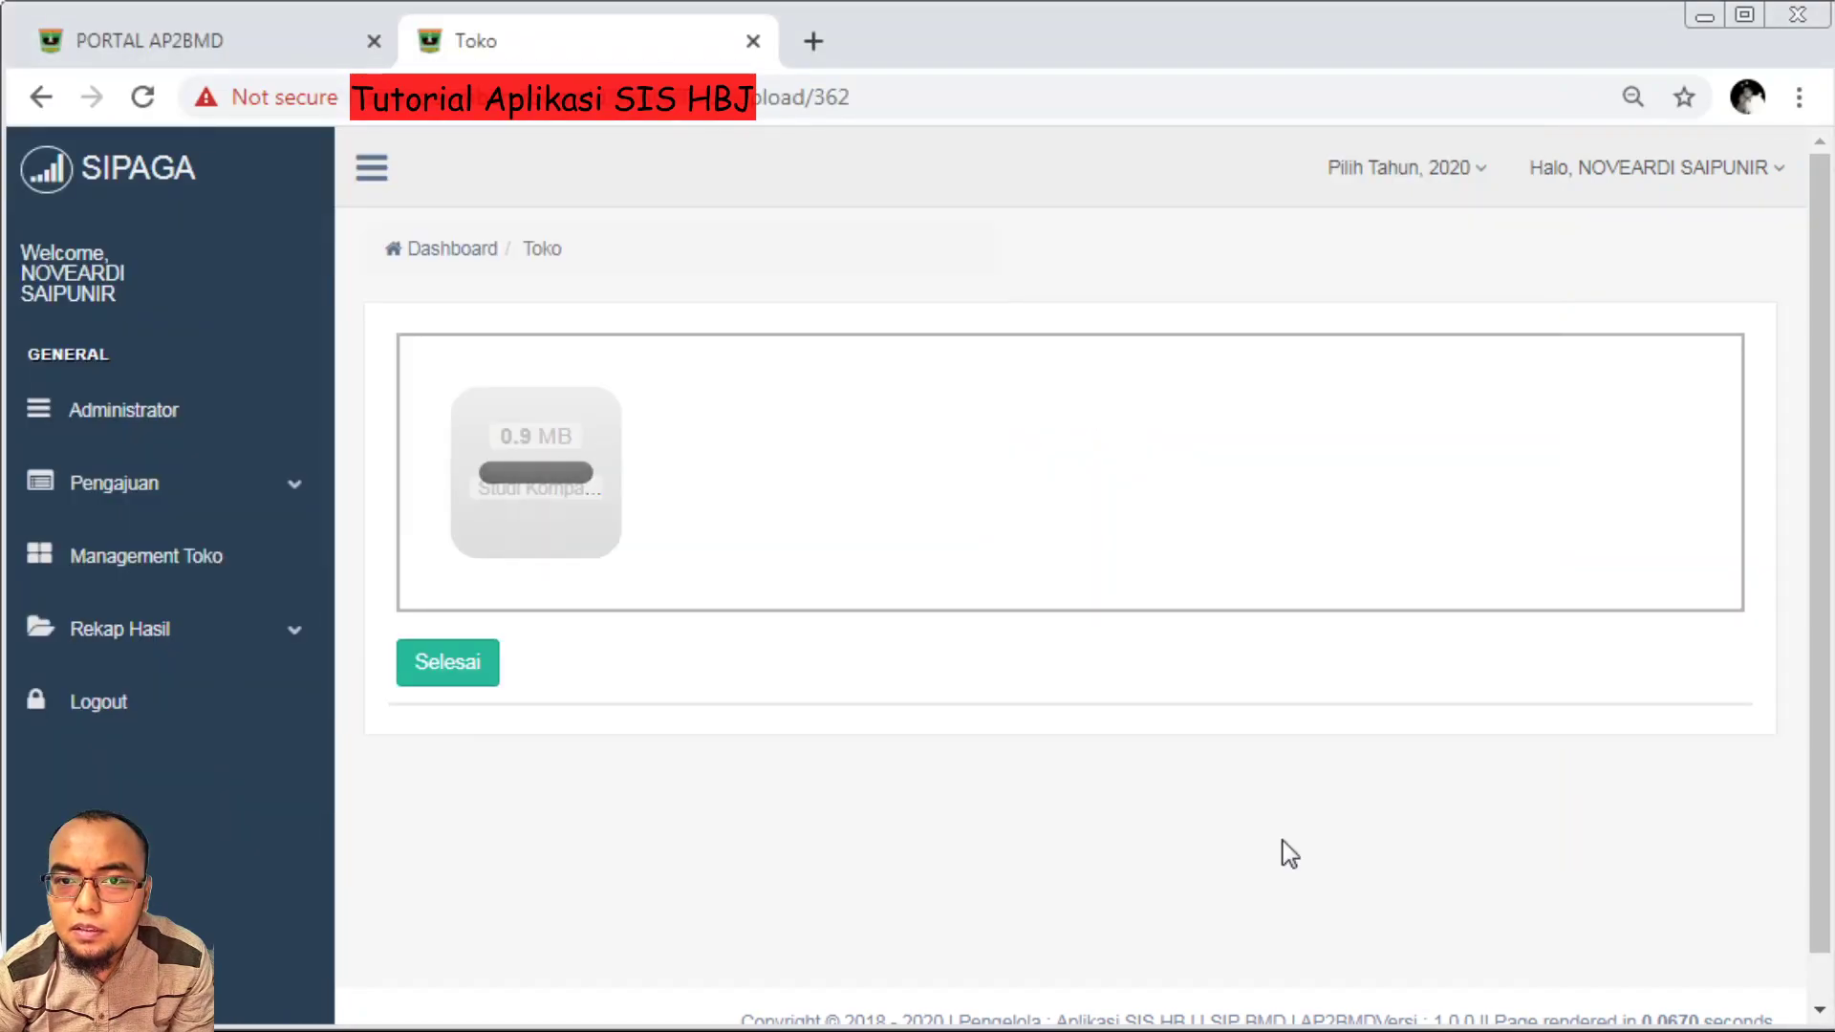
{"action": "left_click", "coordinate": [468, 669]}
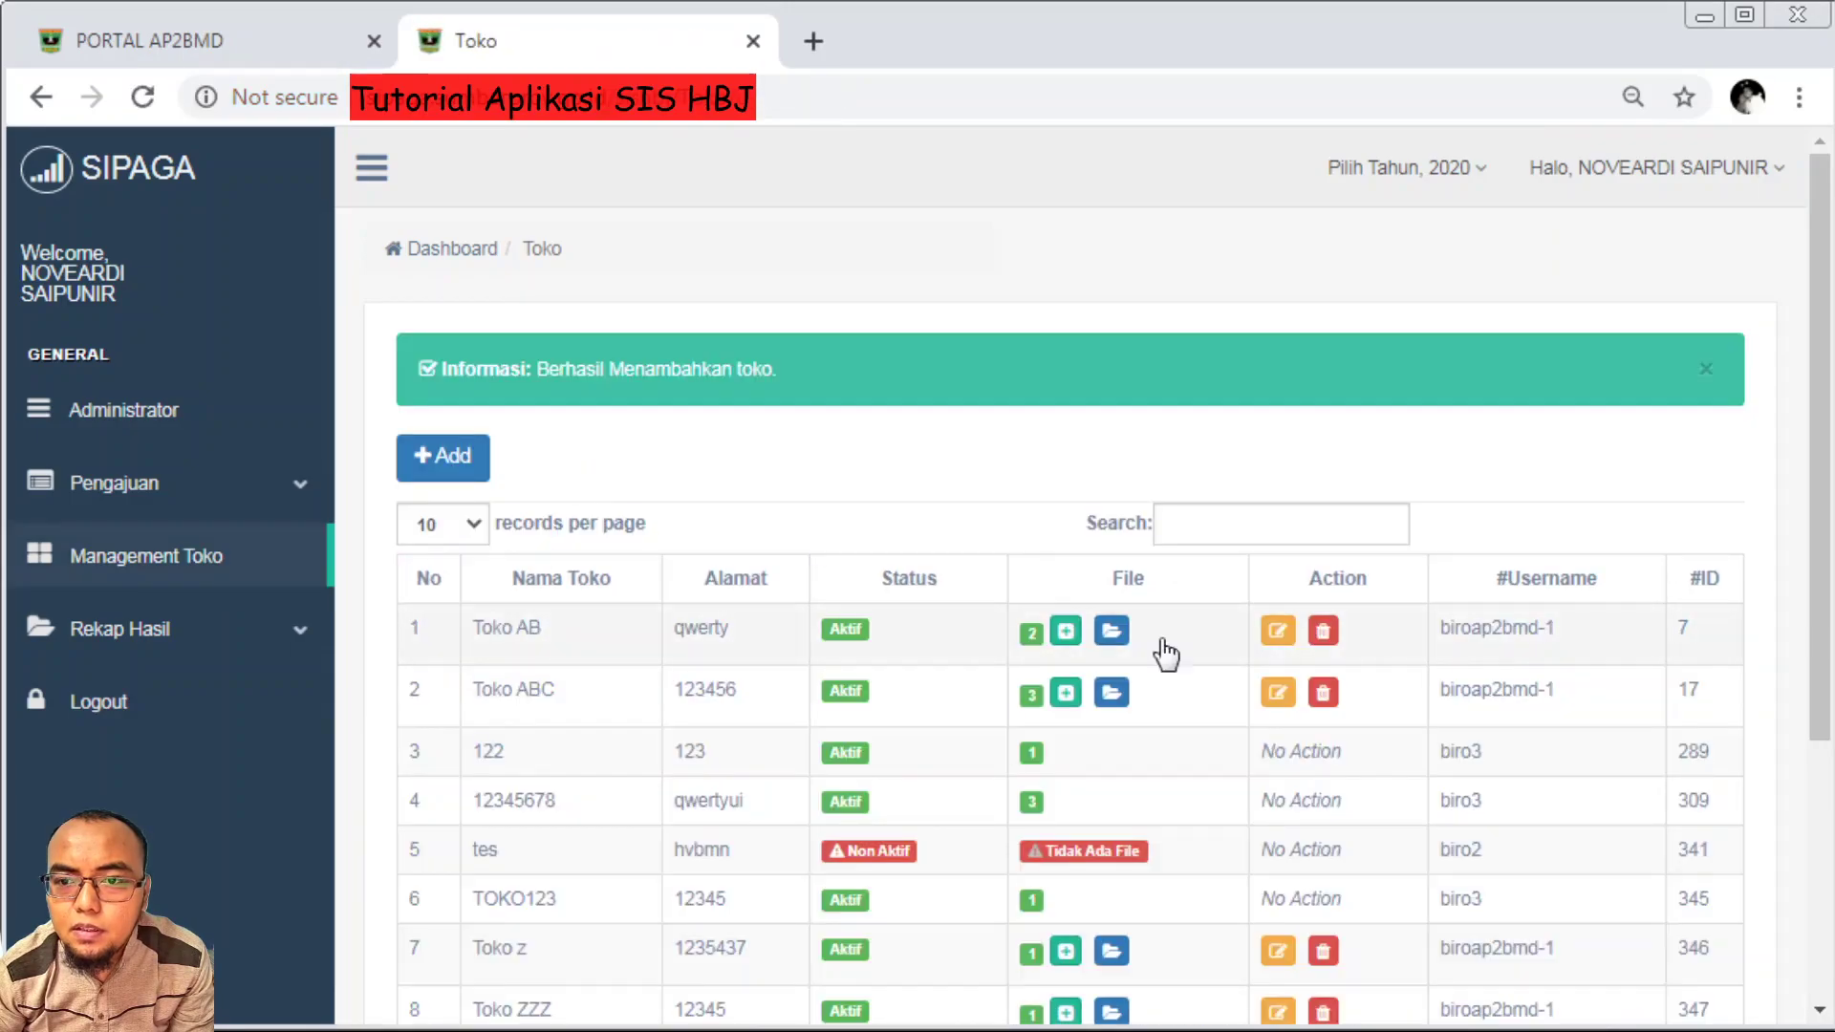
Review Toko z11's status and file count in the store list after the upload
{"action": "scroll", "coordinate": [1167, 647], "scroll_direction": "down", "scroll_amount": 3}
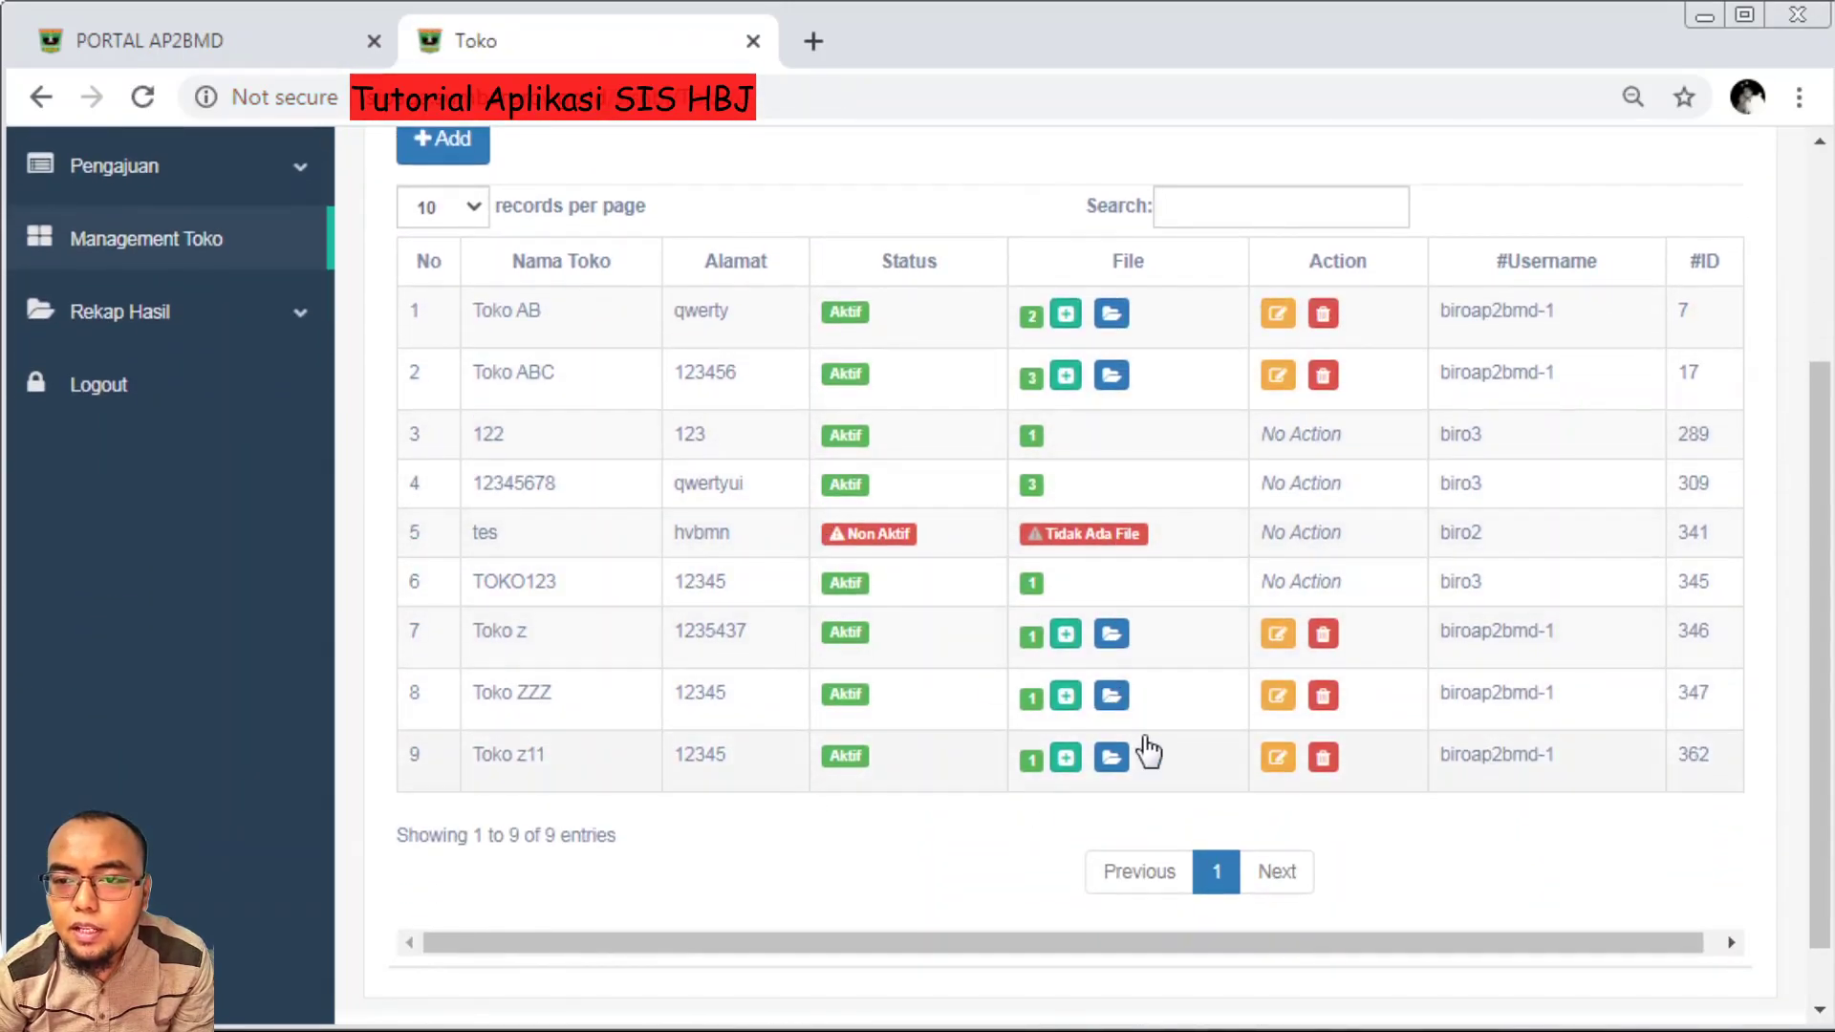
{"action": "scroll", "coordinate": [851, 740], "scroll_direction": "up", "scroll_amount": 3}
{"action": "scroll", "coordinate": [851, 741], "scroll_direction": "down", "scroll_amount": 3}
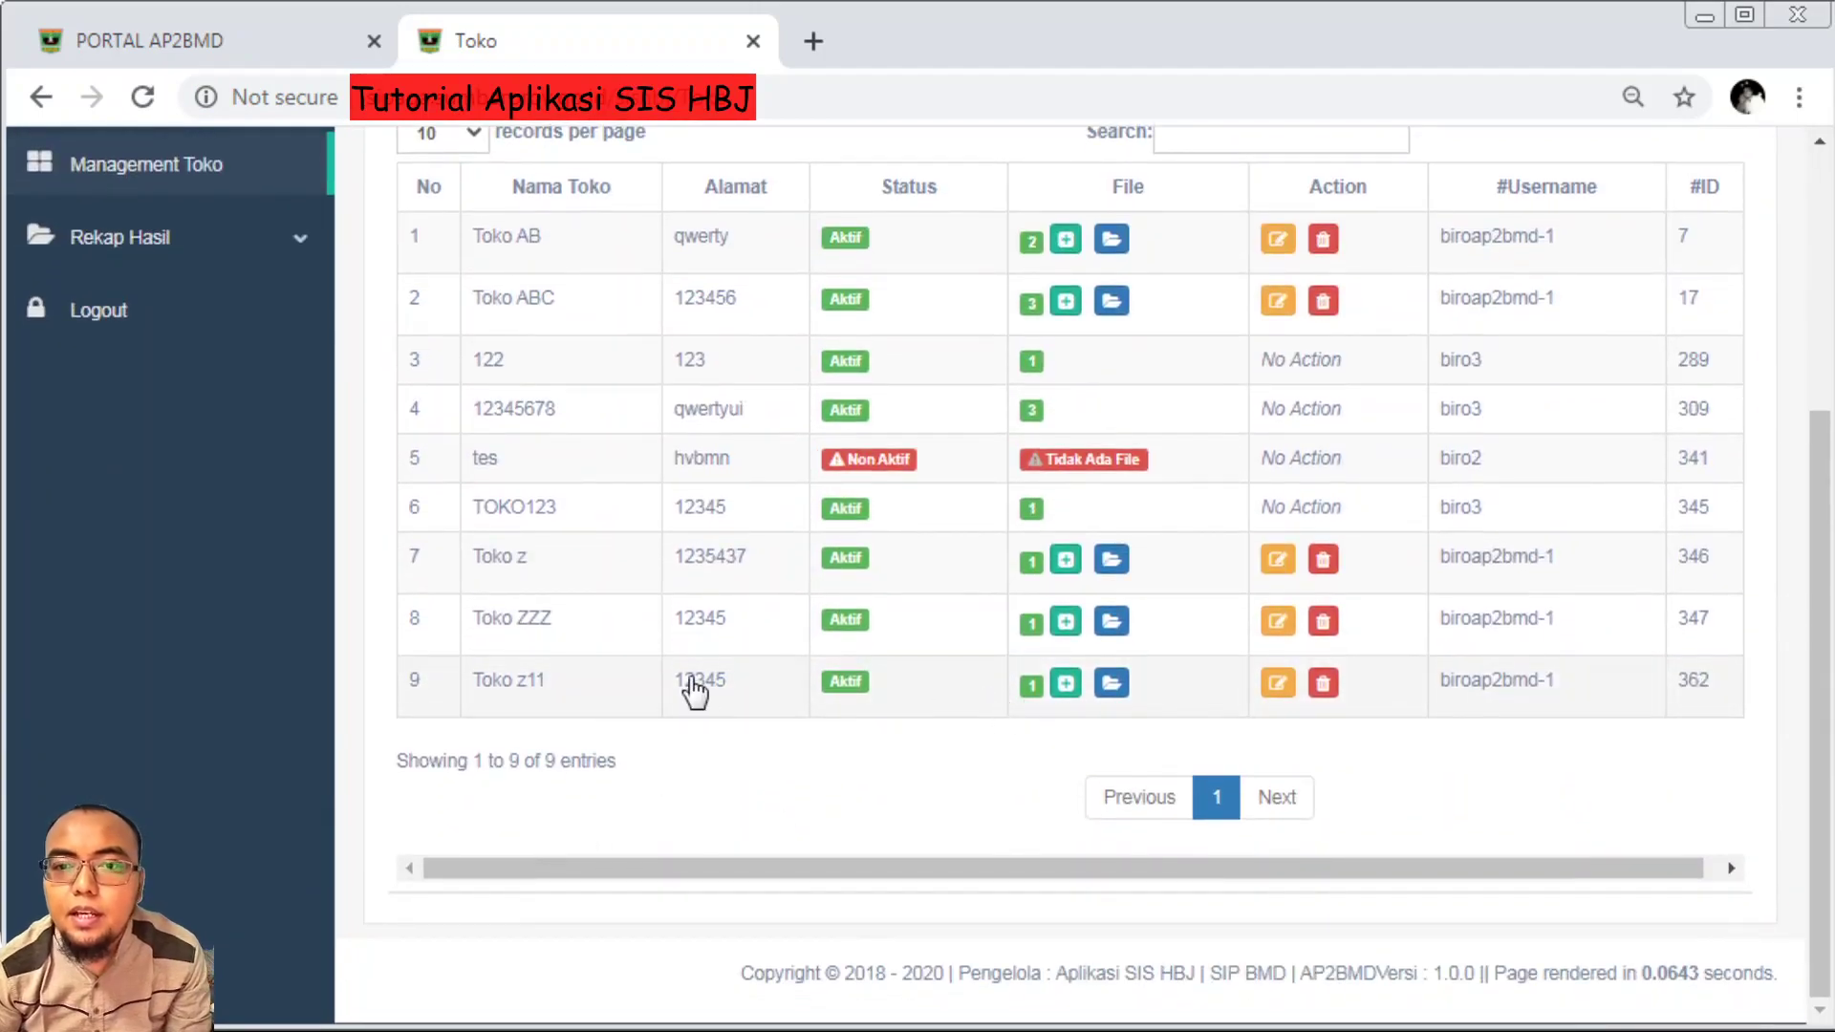
{"action": "scroll", "coordinate": [1144, 709], "scroll_direction": "up", "scroll_amount": 3}
{"action": "scroll", "coordinate": [1144, 708], "scroll_direction": "up", "scroll_amount": 1}
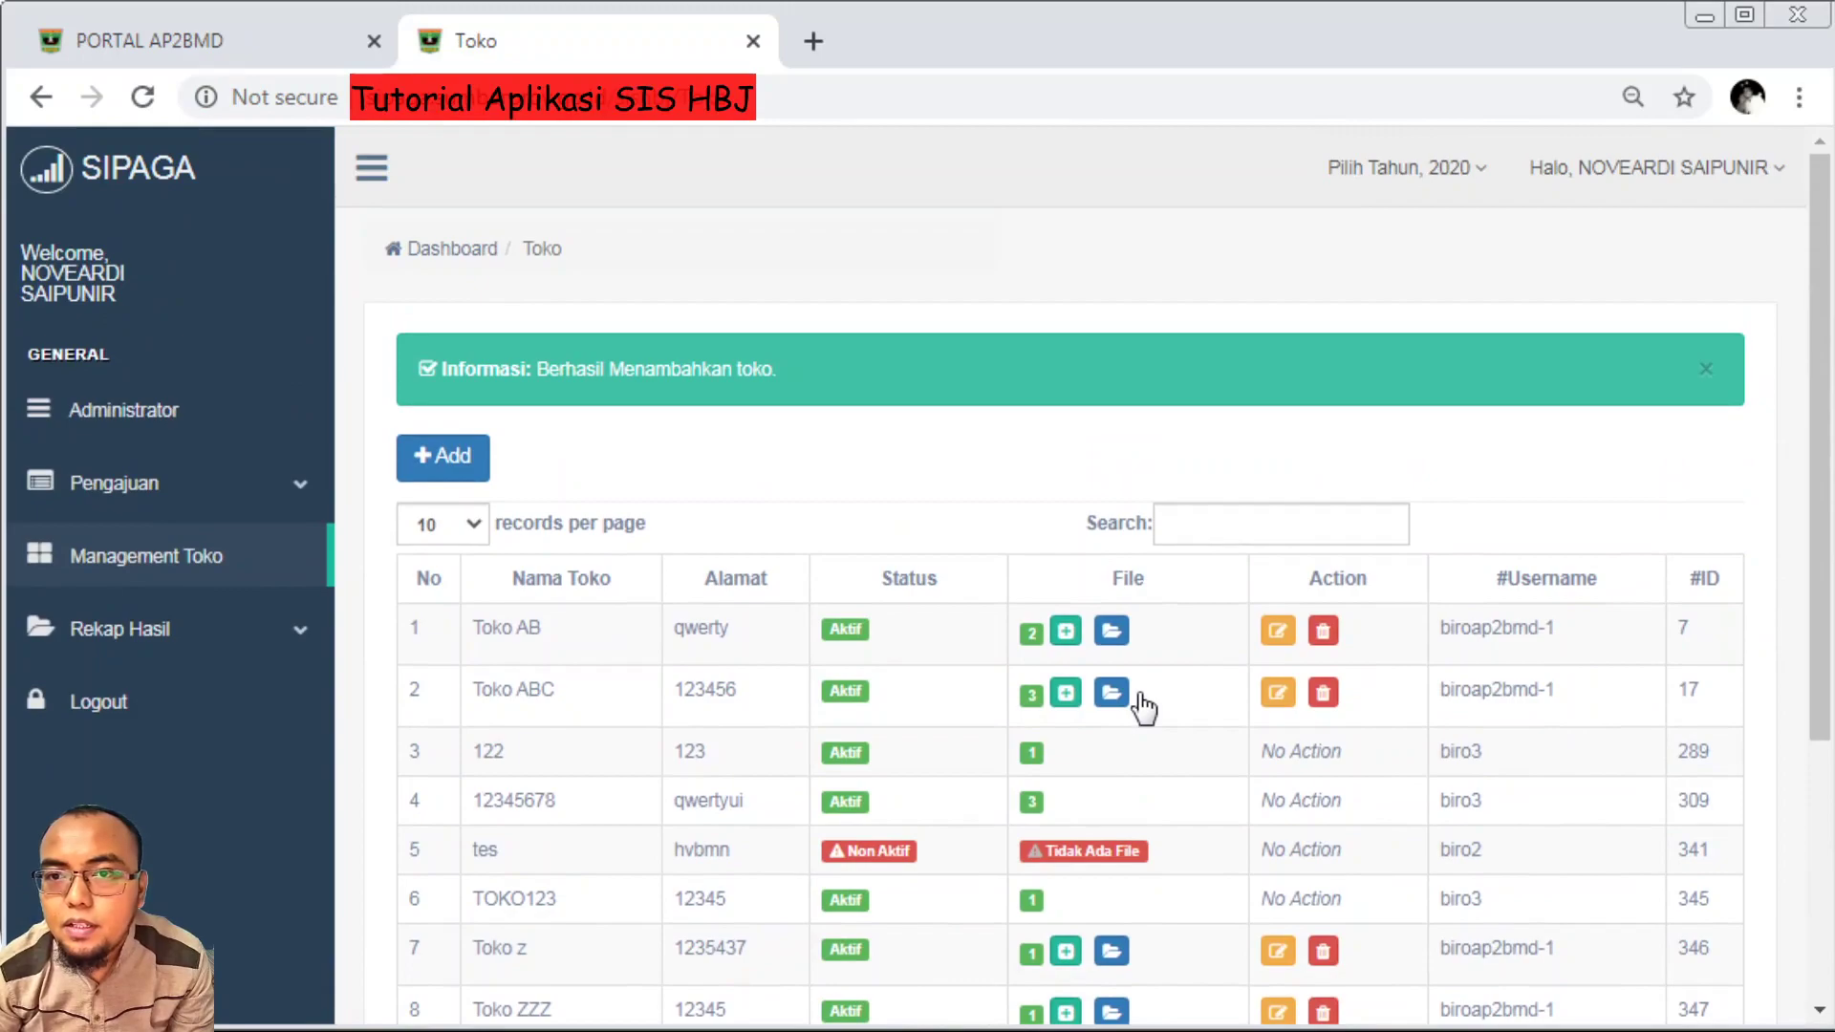